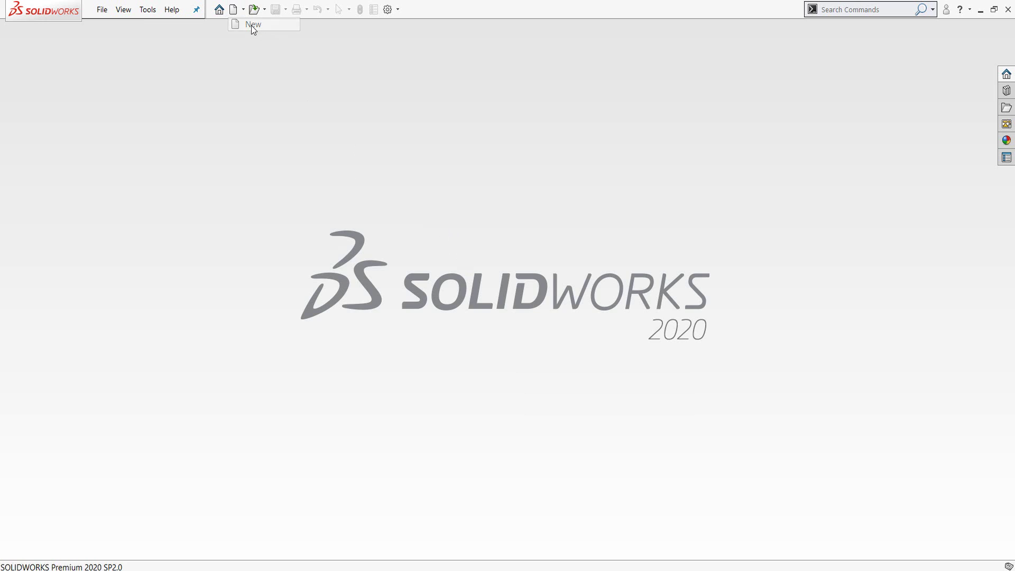
# Create a new Part document and begin Sketch1 on the Front Plane
pyautogui.click(233, 10)
pyautogui.click(572, 433)
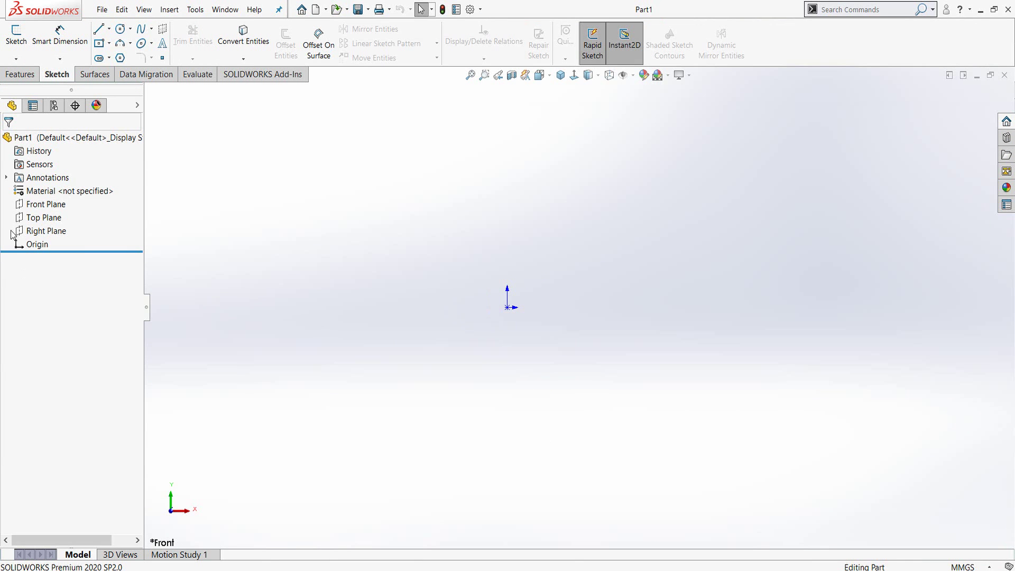
pyautogui.click(33, 207)
pyautogui.click(53, 191)
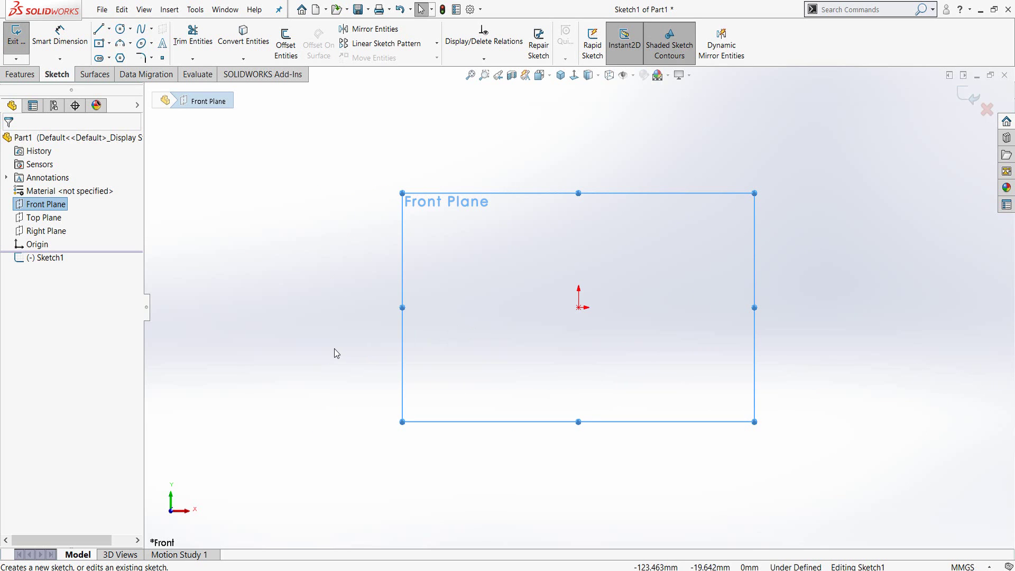
# Draw a two-corner rectangle spanning the origin area
pyautogui.press('s')
pyautogui.click(359, 418)
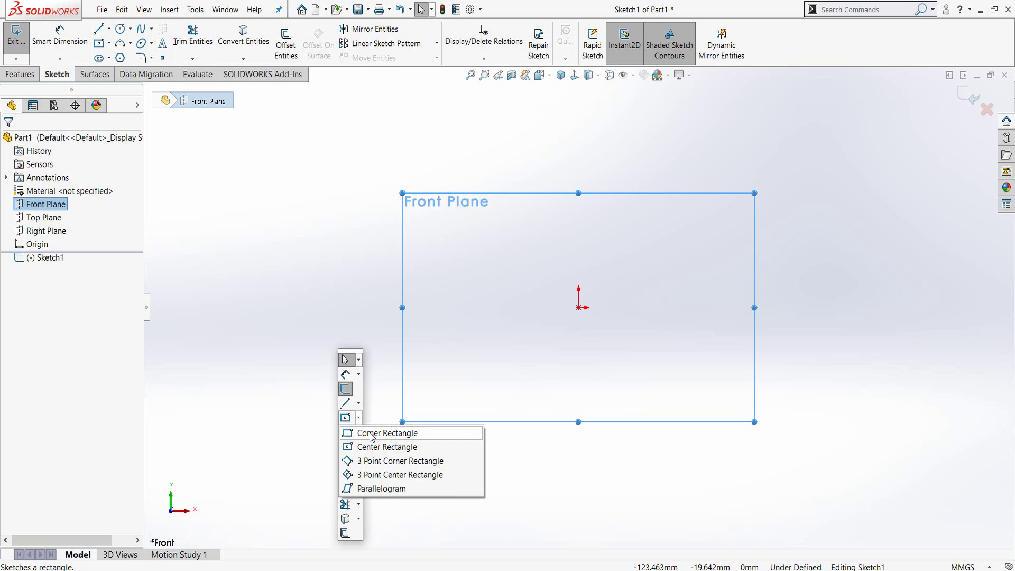
pyautogui.click(371, 433)
pyautogui.click(321, 308)
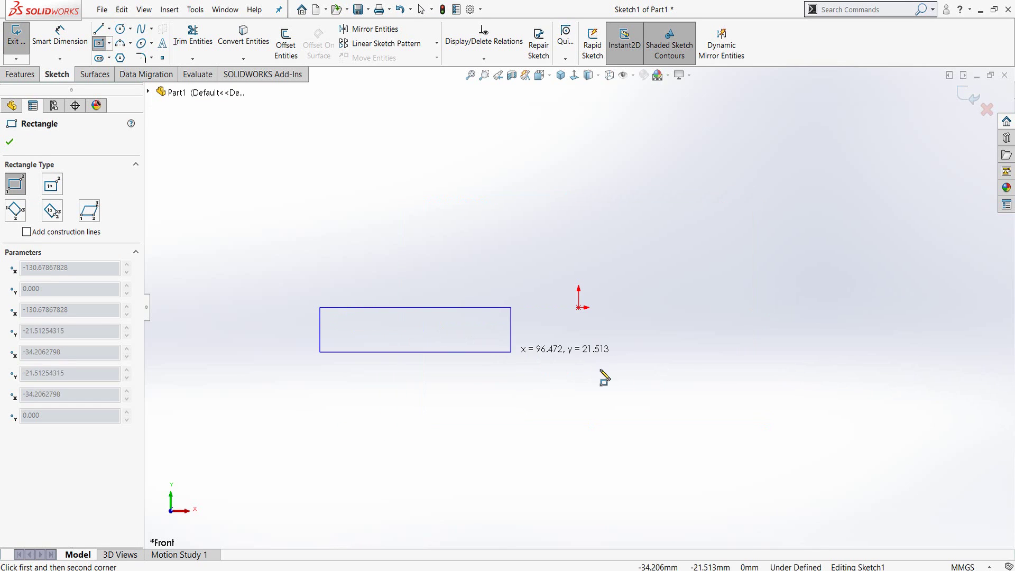
pyautogui.click(832, 425)
pyautogui.press('Escape')
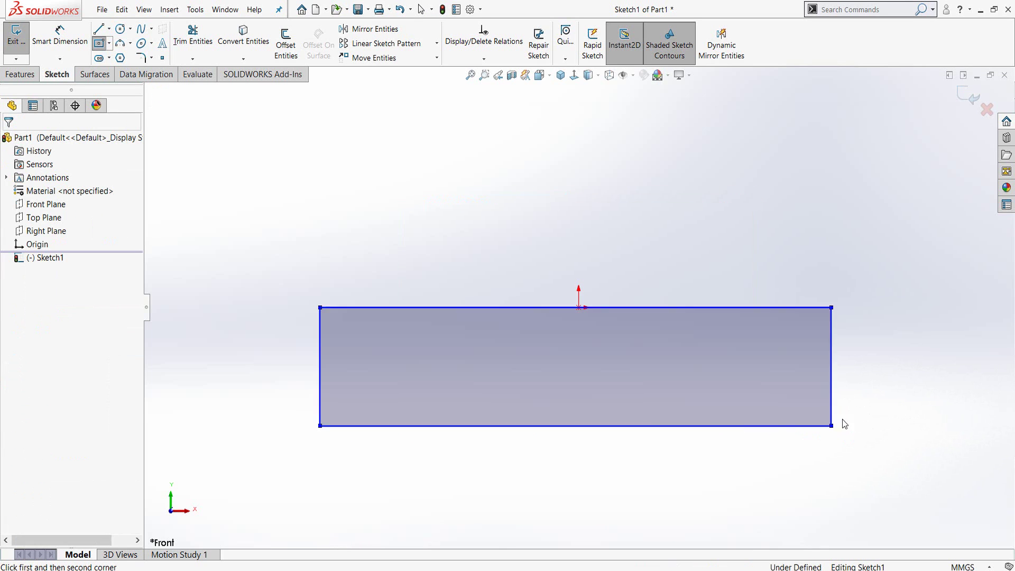
# Make the rectangle's top edge coincident with the origin
pyautogui.click(579, 307)
pyautogui.click(562, 311)
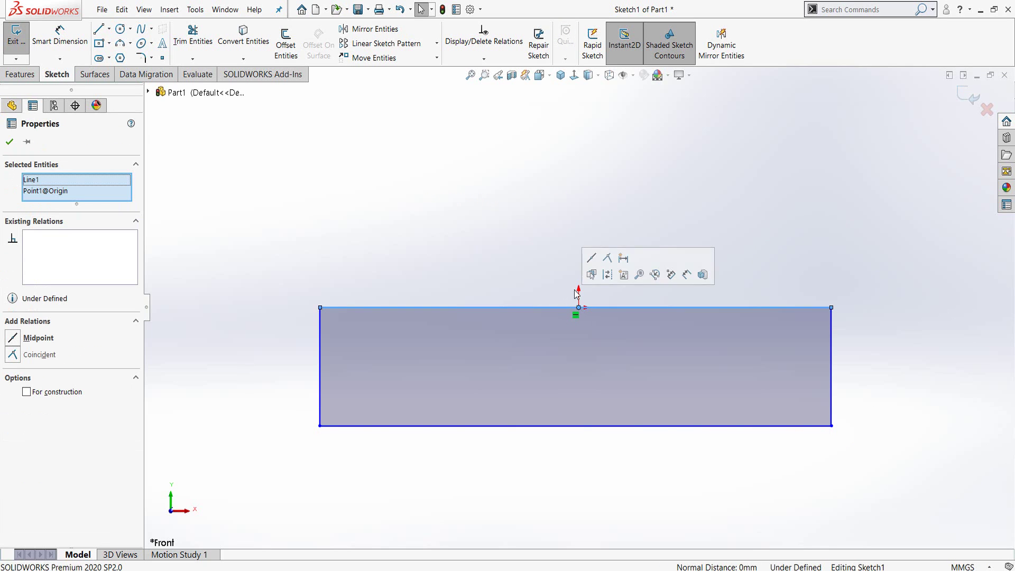
pyautogui.click(584, 263)
pyautogui.click(405, 251)
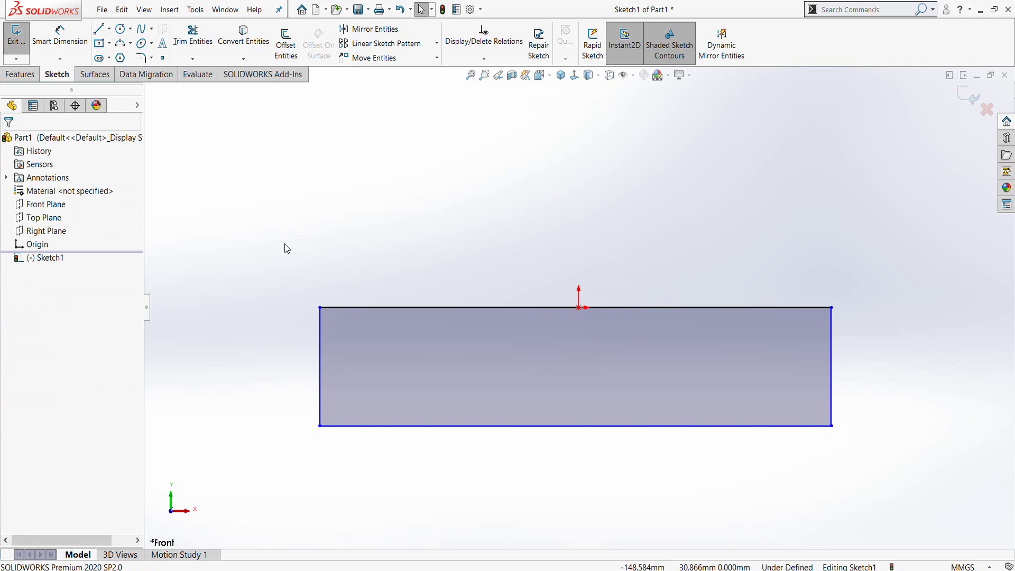
# Dimension the rectangle 65 mm tall and 390 mm wide
pyautogui.moveTo(289, 238); pyautogui.dragTo(288, 175, button='right')
pyautogui.click(318, 356)
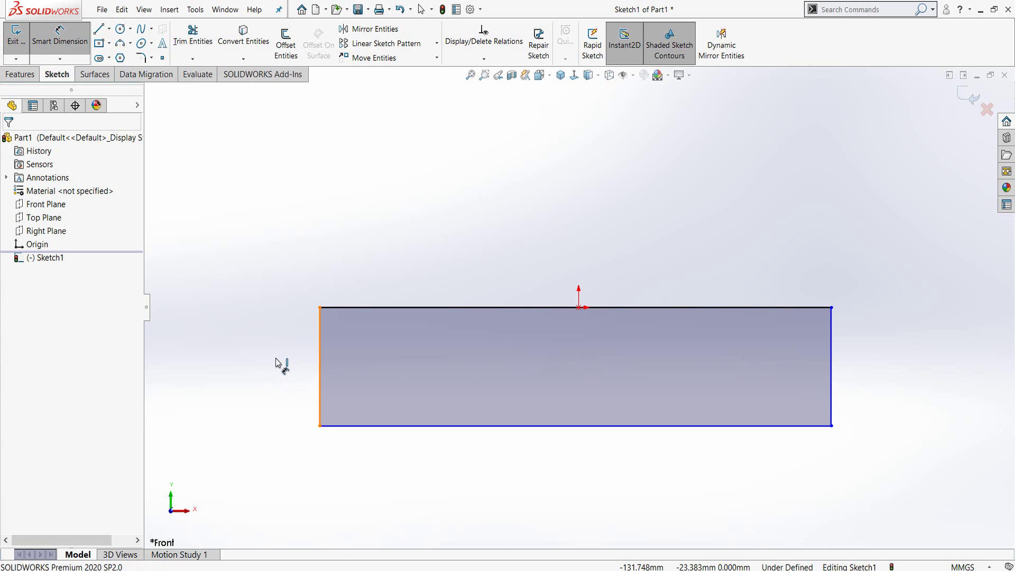
pyautogui.click(269, 365)
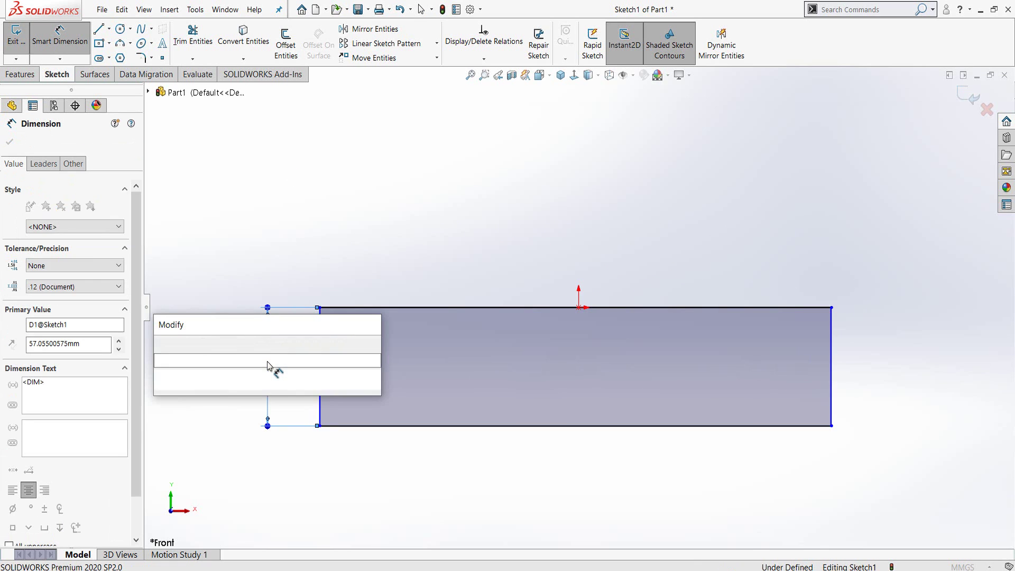
pyautogui.write('65')
pyautogui.press('Return')
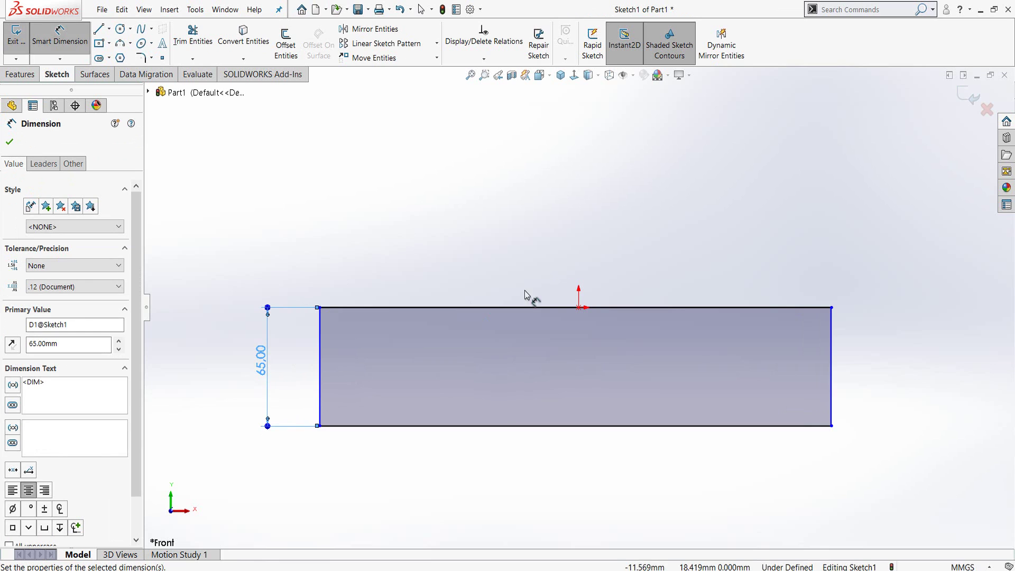
pyautogui.click(586, 426)
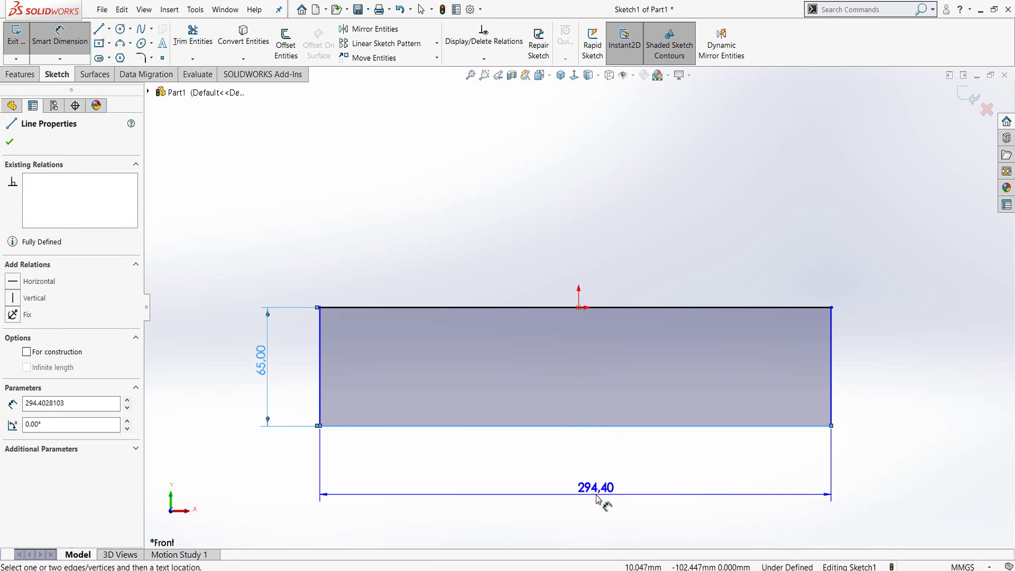
pyautogui.click(597, 498)
pyautogui.write('3')
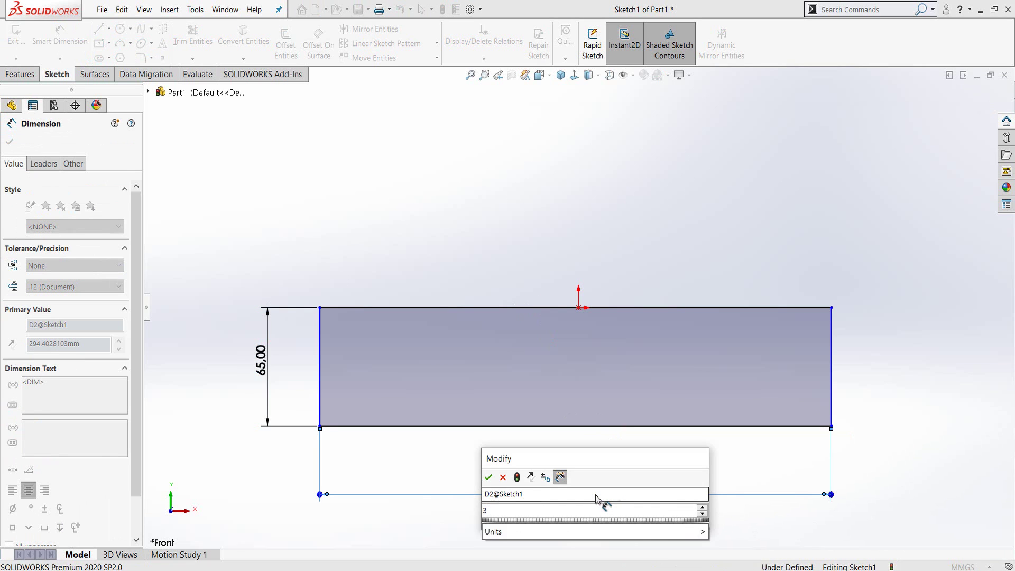
pyautogui.write('90')
pyautogui.press('Return')
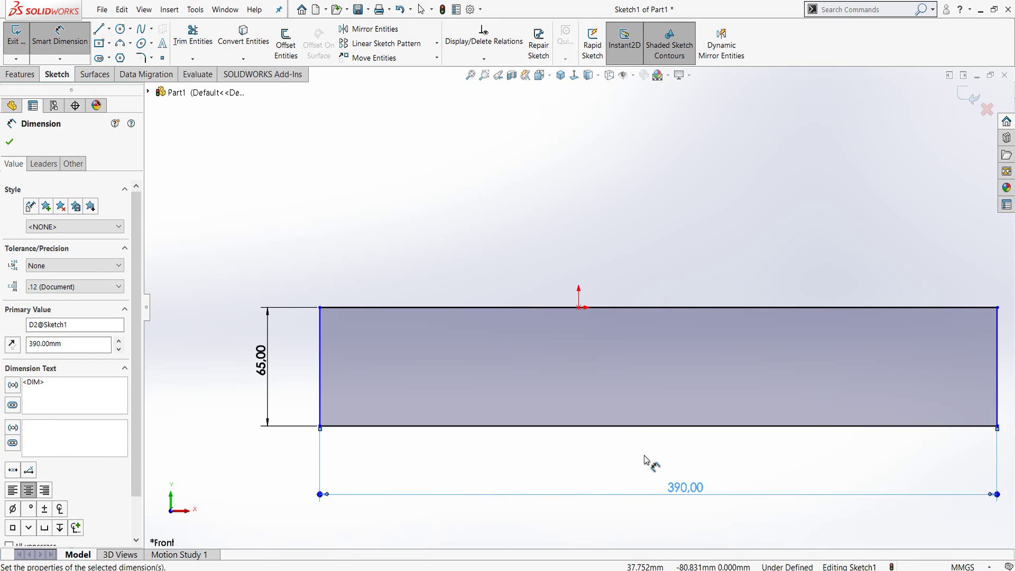
# Set the origin-to-left-edge distance to 148 mm, fully defining the sketch
pyautogui.press('z')
pyautogui.press('Escape')
pyautogui.scroll(-3, 585, 317)
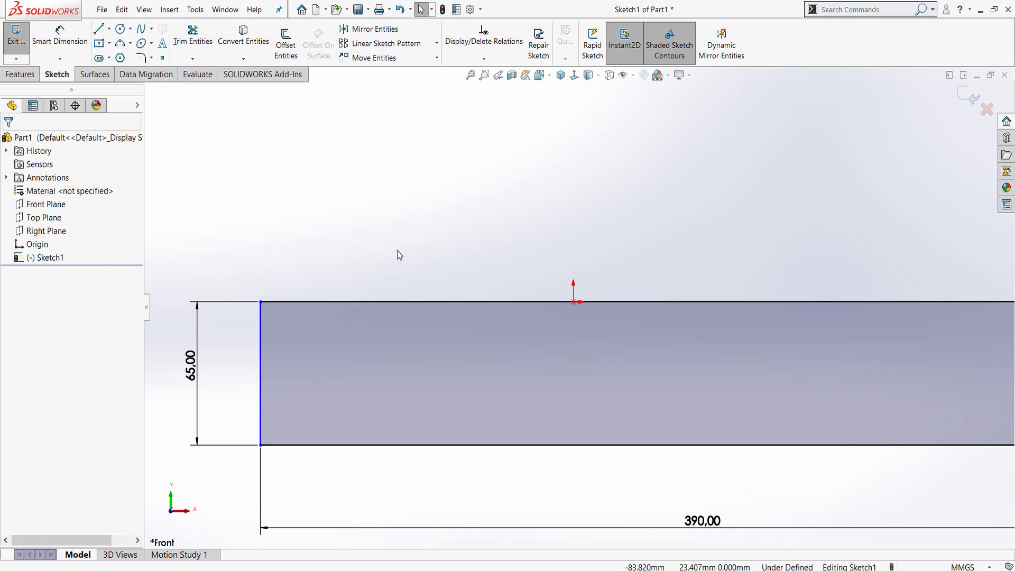
pyautogui.moveTo(411, 242); pyautogui.dragTo(408, 163, button='right')
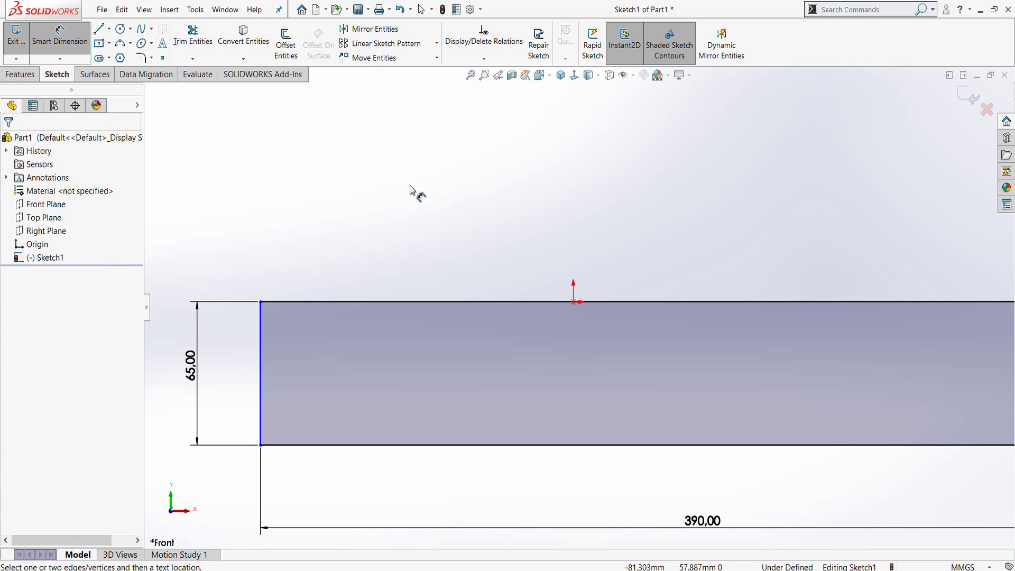
pyautogui.click(574, 303)
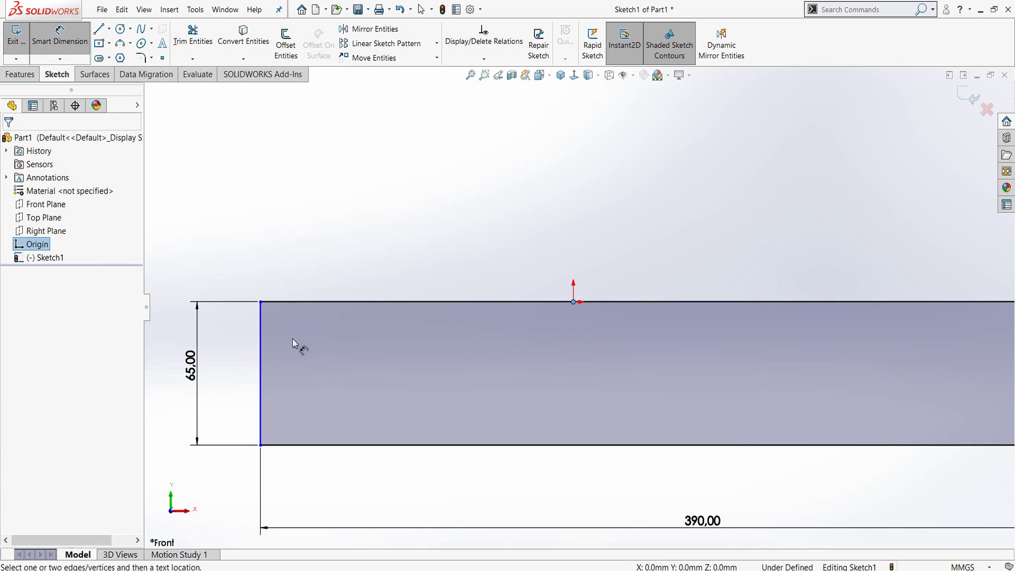
pyautogui.click(261, 339)
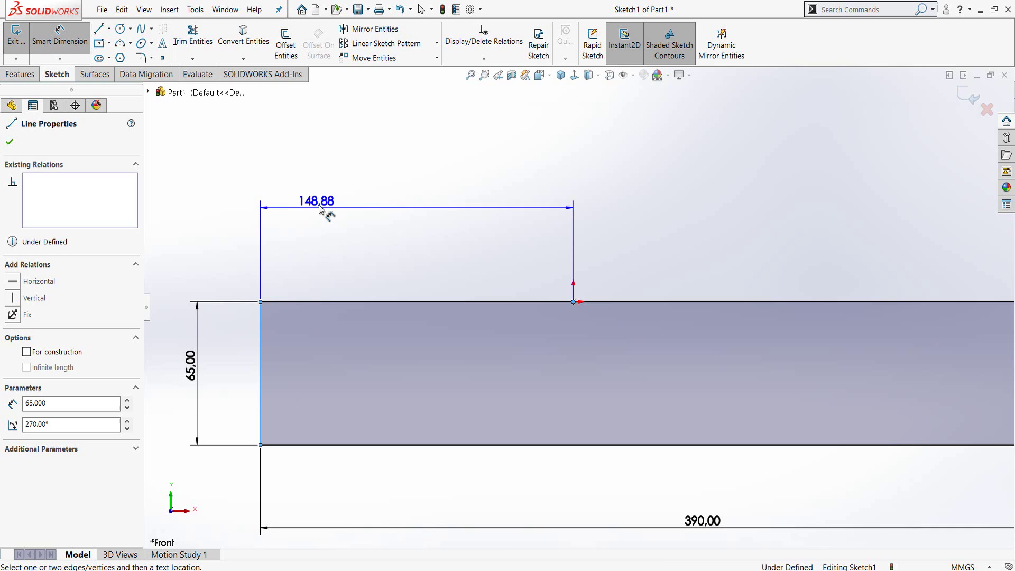
pyautogui.click(395, 205)
pyautogui.write('148')
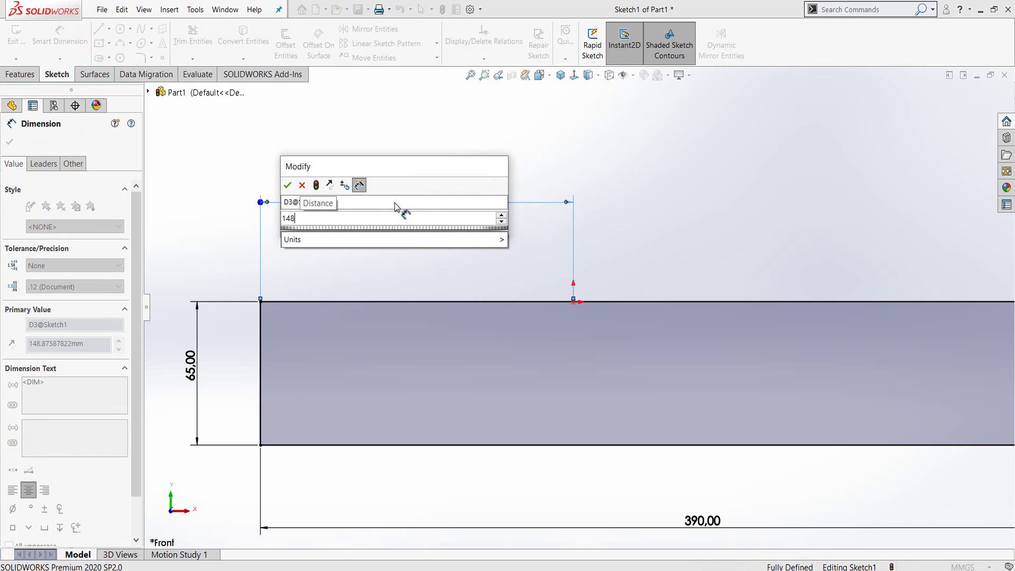
pyautogui.press('Return')
pyautogui.press('Escape')
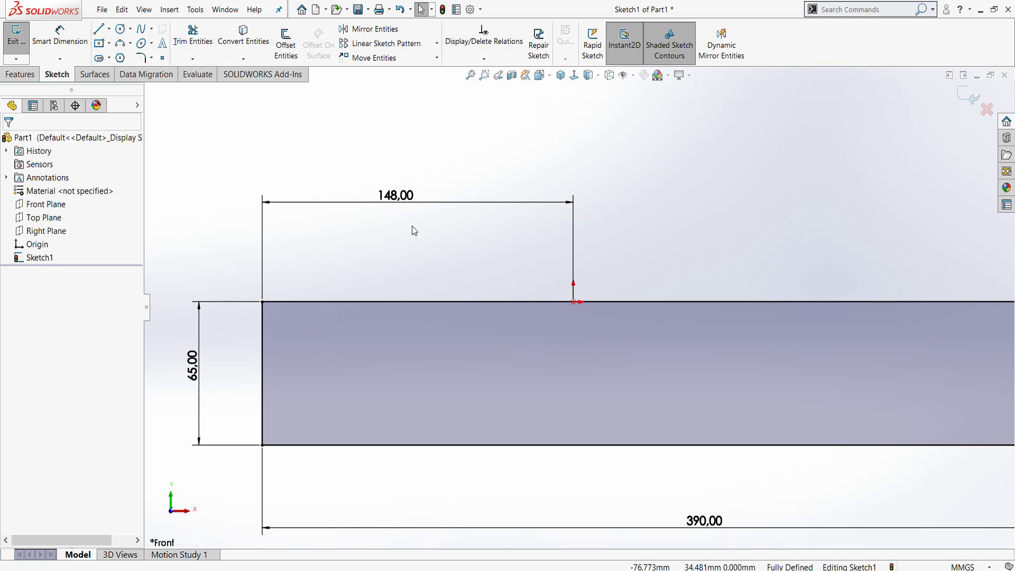
# Draw a small center rectangle inside the plate's left end
pyautogui.press('s')
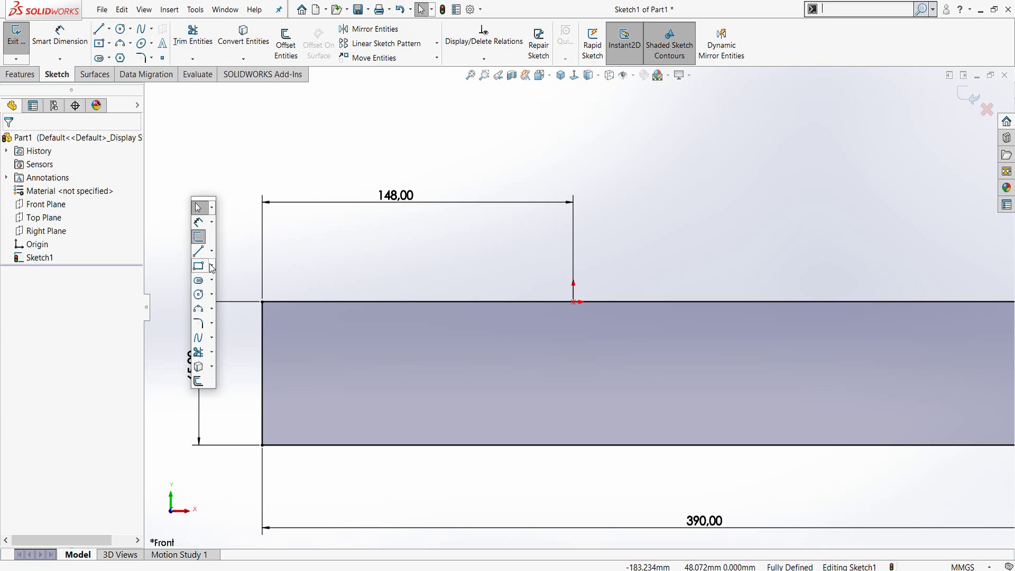
pyautogui.click(212, 267)
pyautogui.click(248, 292)
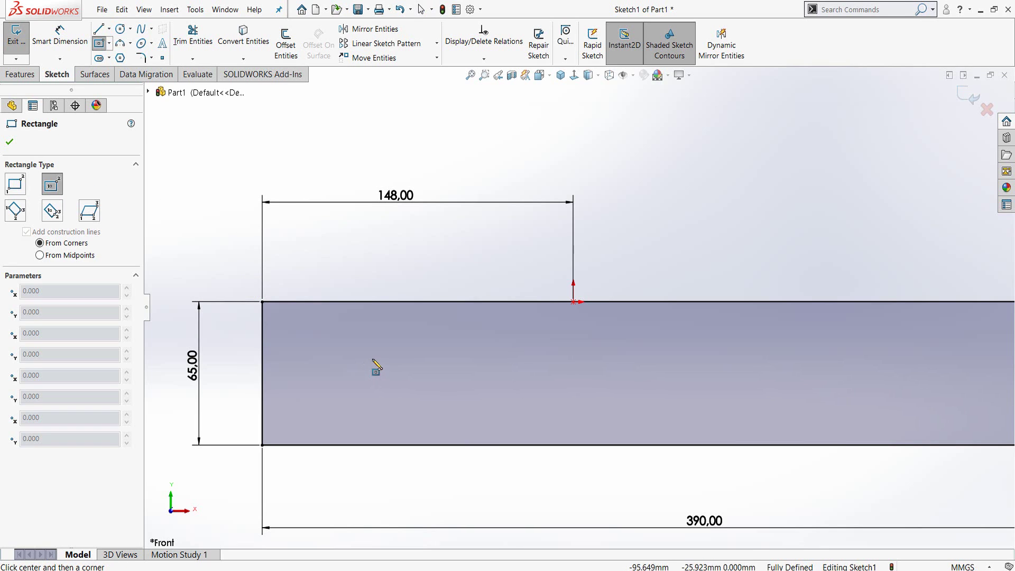
pyautogui.click(377, 359)
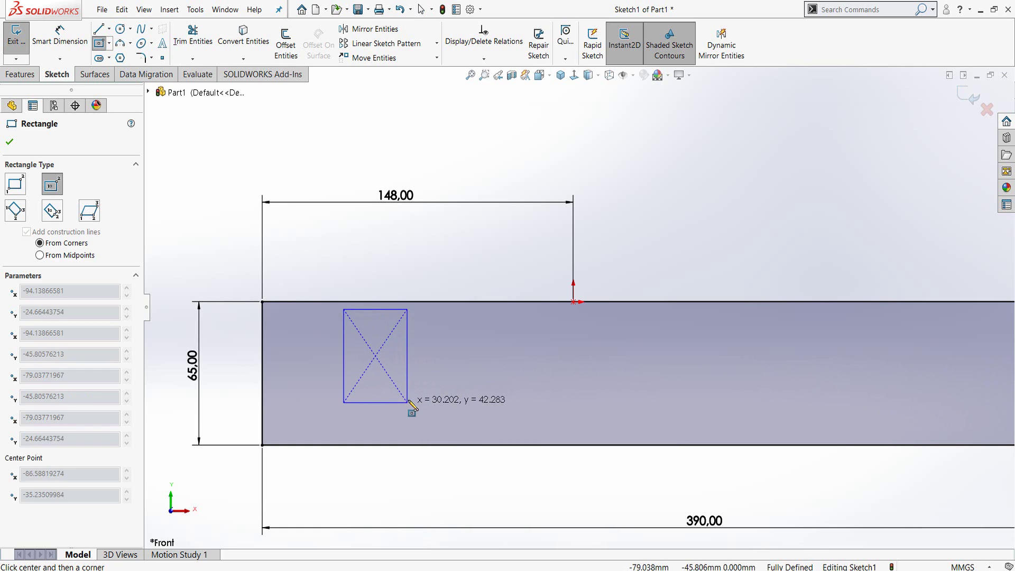
pyautogui.click(416, 400)
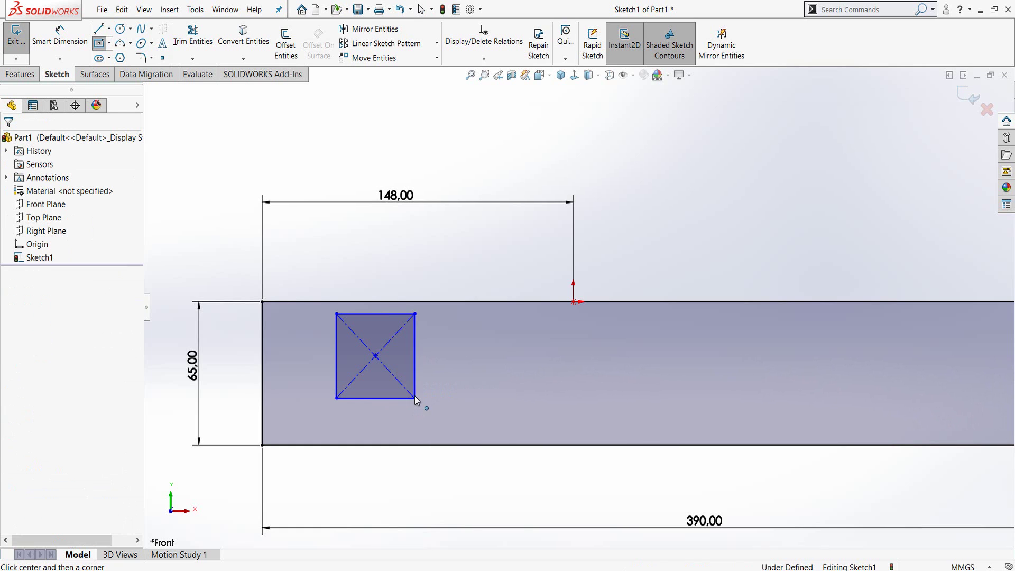
pyautogui.press('Escape')
pyautogui.press('f')
pyautogui.scroll(-3, 474, 324)
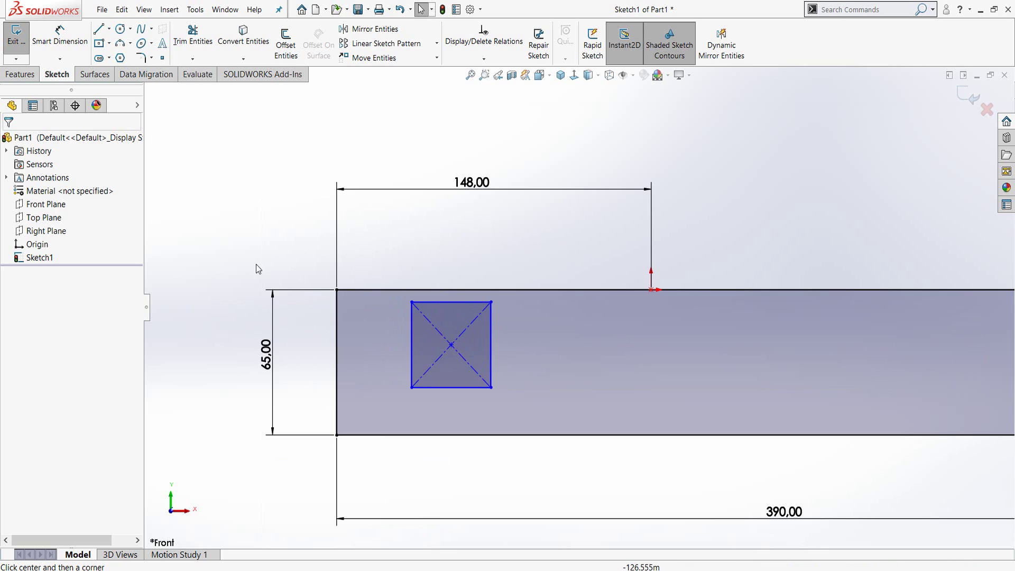
# Dimension the small rectangle 38 mm tall and 32 mm wide
pyautogui.moveTo(236, 256); pyautogui.dragTo(237, 226, button='right')
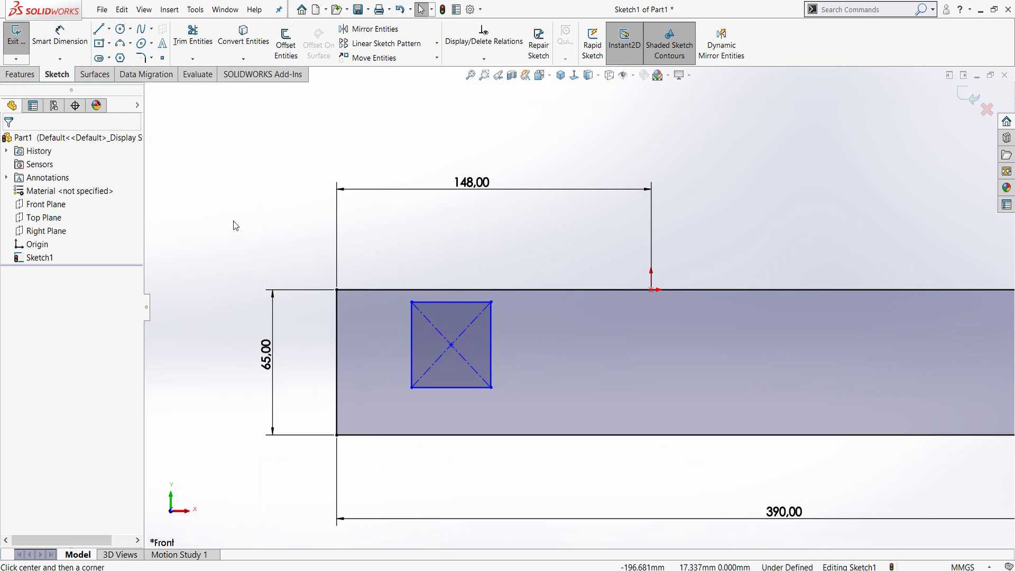
pyautogui.click(413, 339)
pyautogui.click(390, 357)
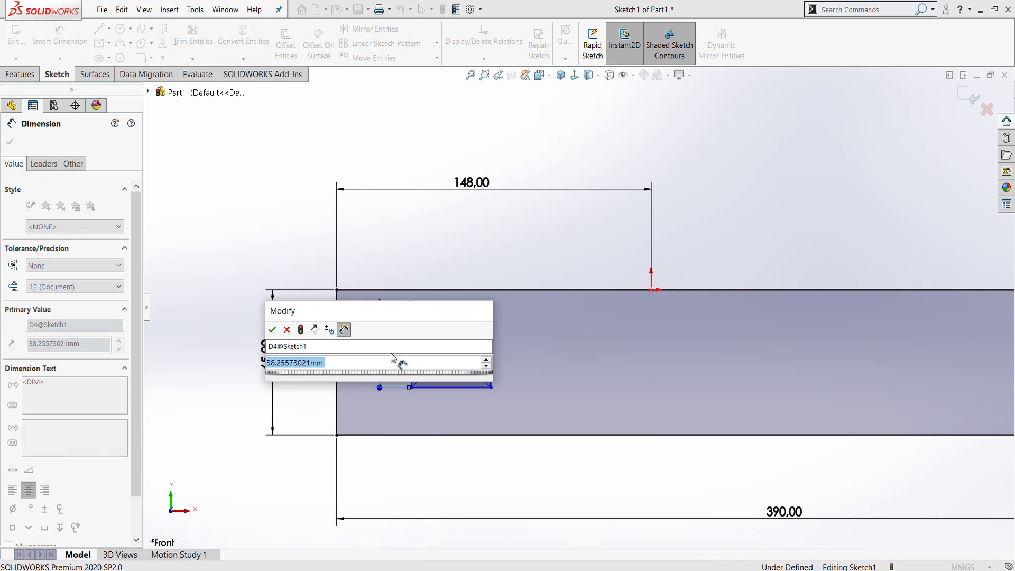
pyautogui.write('38')
pyautogui.press('Return')
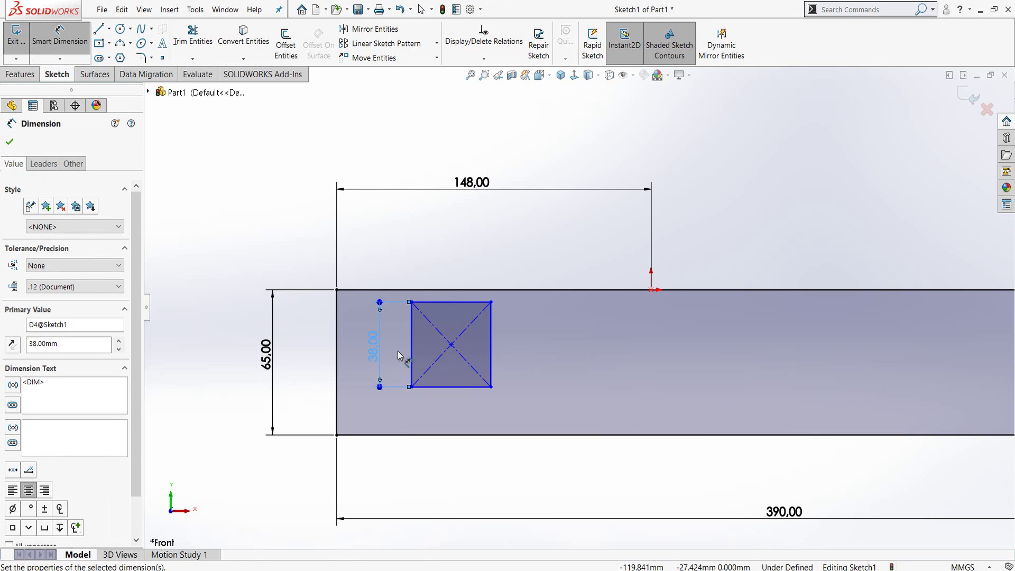
pyautogui.click(453, 307)
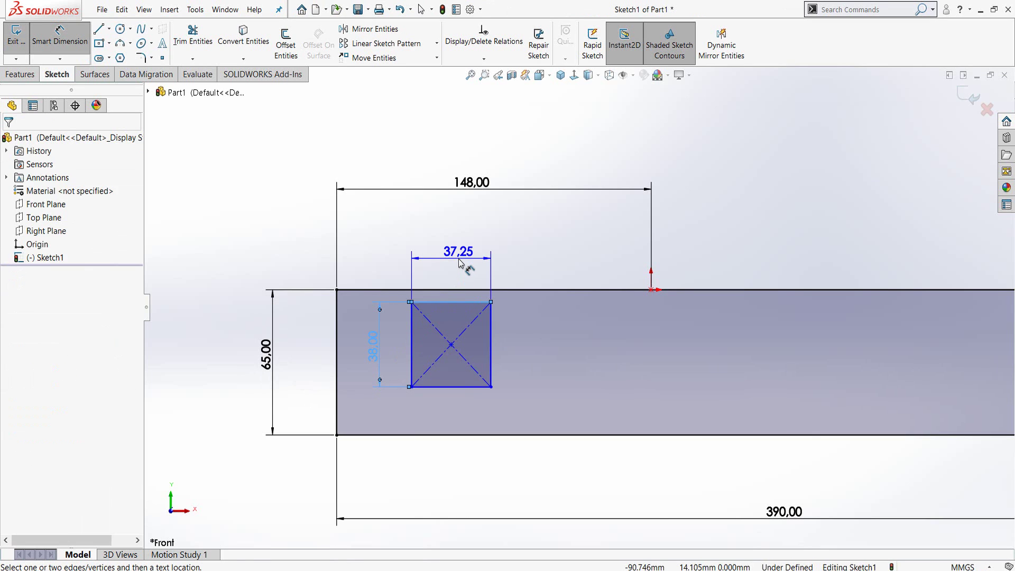
pyautogui.click(460, 262)
pyautogui.write('32')
pyautogui.press('Return')
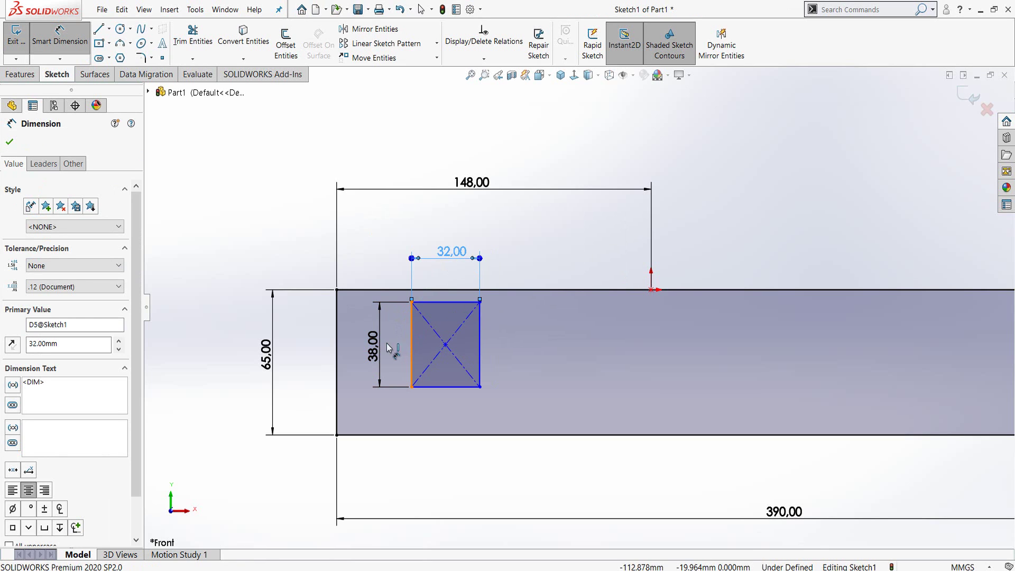
# Offset the small rectangle 28 mm from the left edge and centre it with a Horizontal relation
pyautogui.click(411, 343)
pyautogui.click(337, 343)
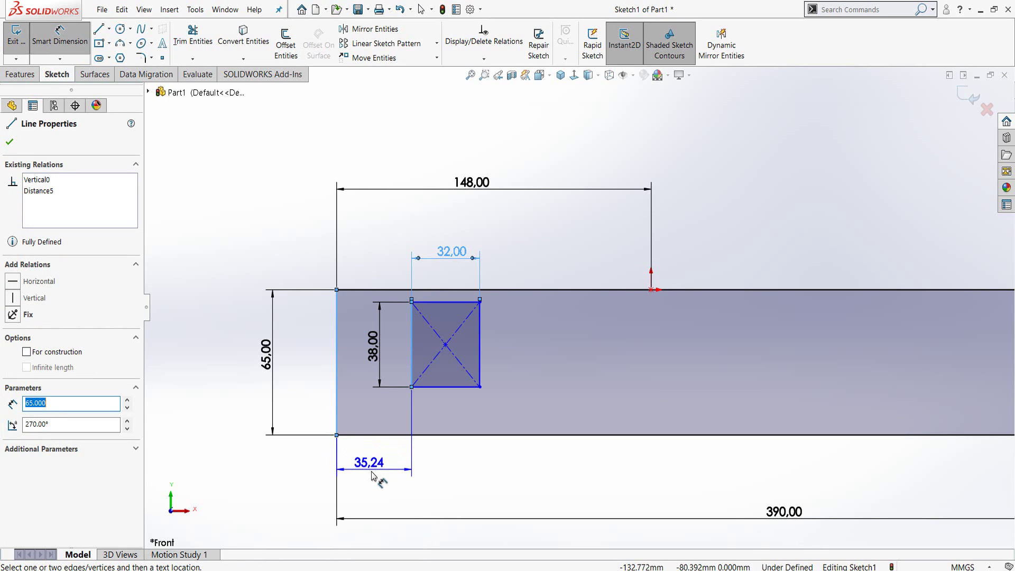
pyautogui.click(372, 474)
pyautogui.write('28')
pyautogui.press('Return')
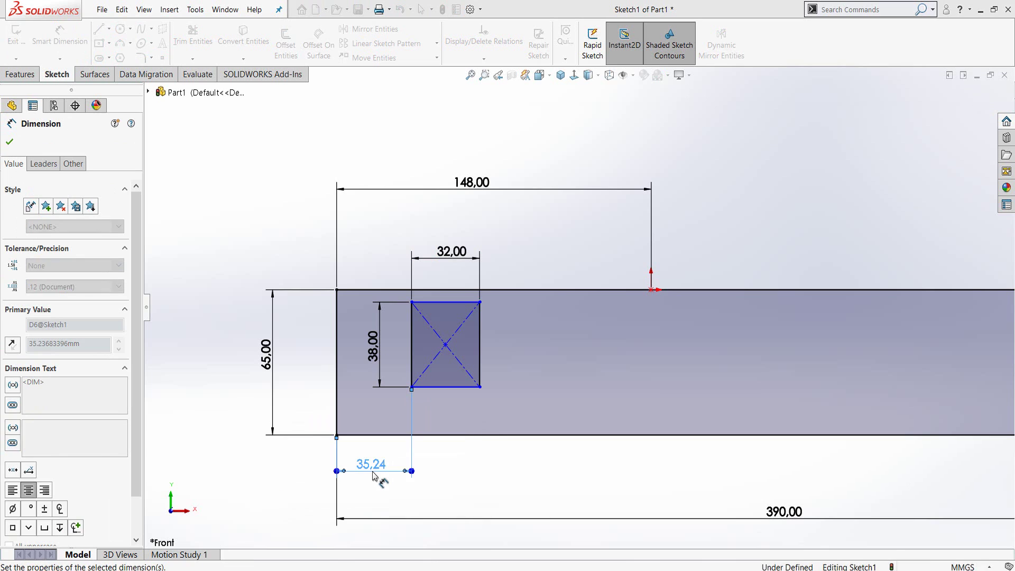
pyautogui.press('Escape')
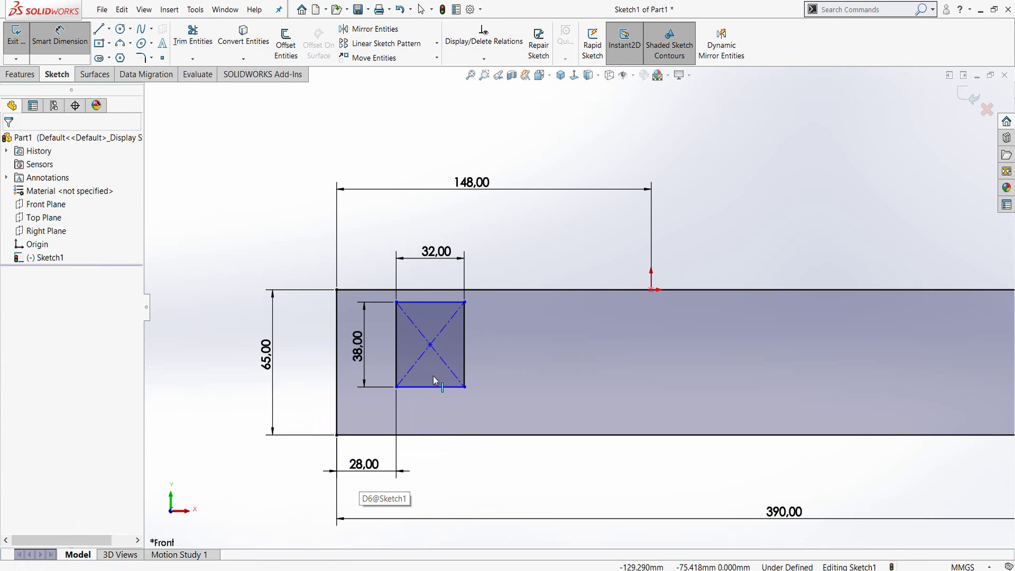
pyautogui.press('Escape')
pyautogui.click(431, 345)
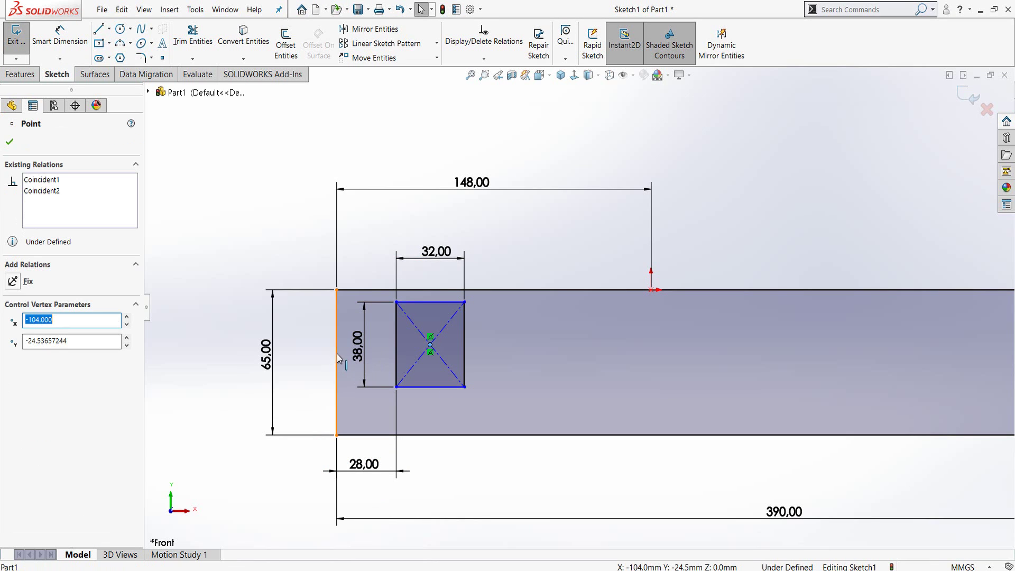
pyautogui.keyDown('ctrl'); pyautogui.click(336, 361); pyautogui.keyUp('ctrl')
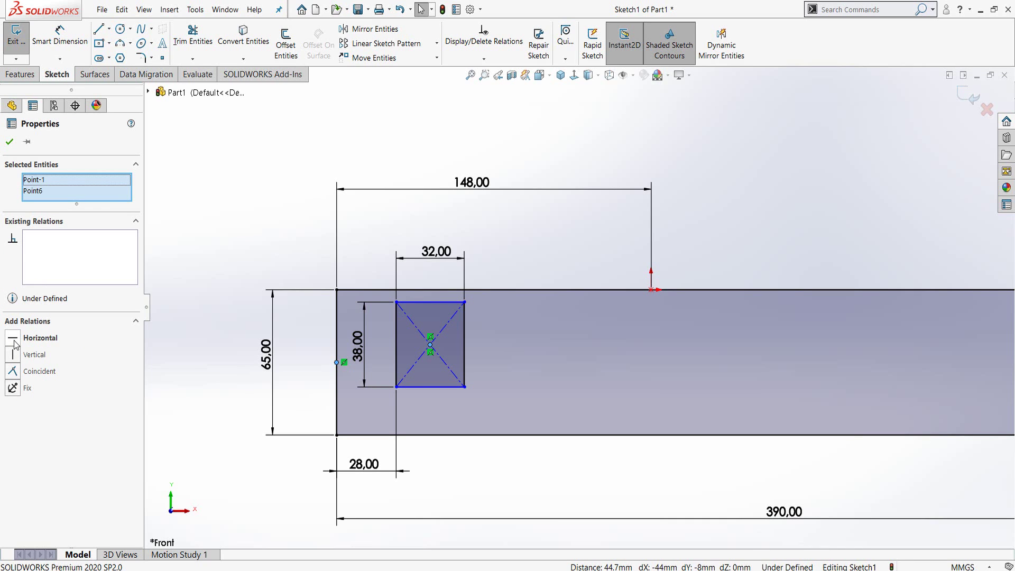
pyautogui.click(16, 339)
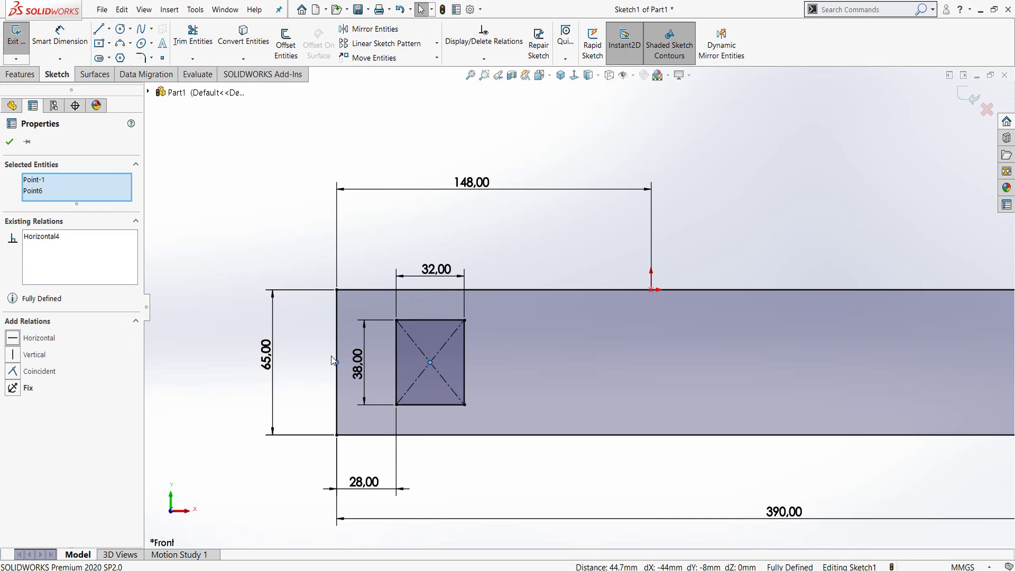
# Accept the Horizontal relation and set up a 6 mm Sketch Fillet, clearing mistaken picks
pyautogui.click(9, 142)
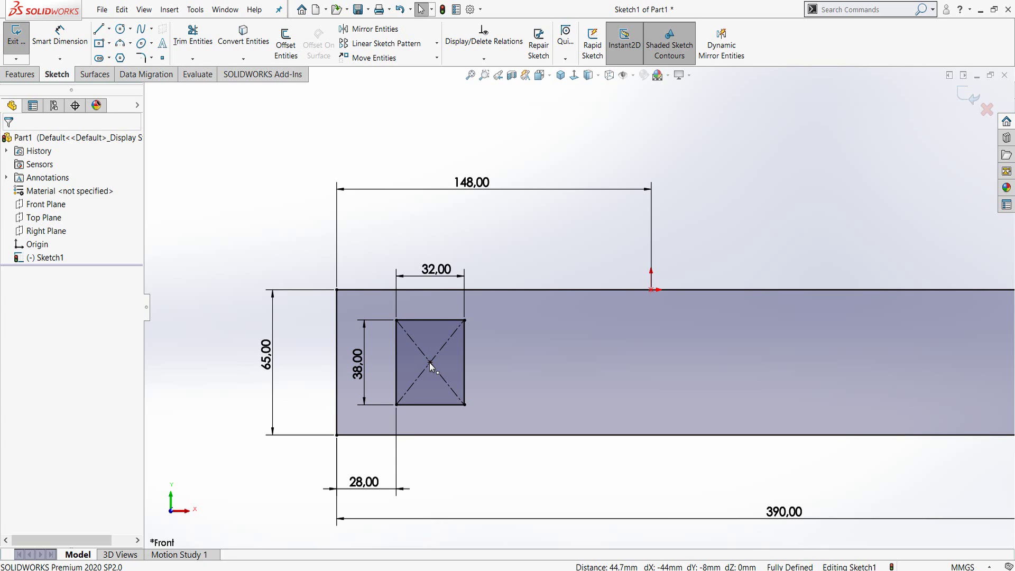
pyautogui.press('s')
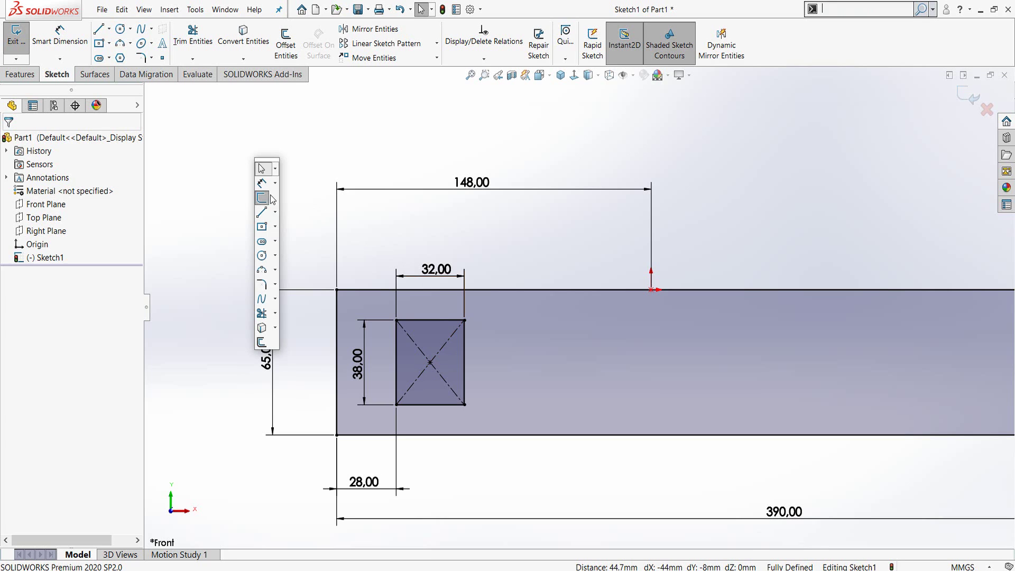
pyautogui.click(262, 280)
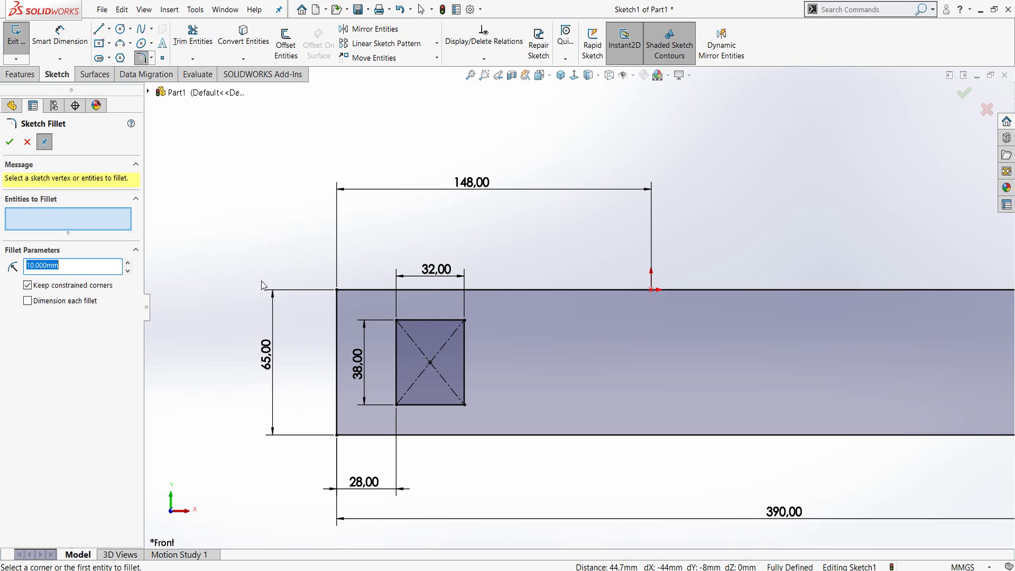
pyautogui.click(129, 272)
pyautogui.write('6.000')
pyautogui.click(412, 321)
pyautogui.click(464, 324)
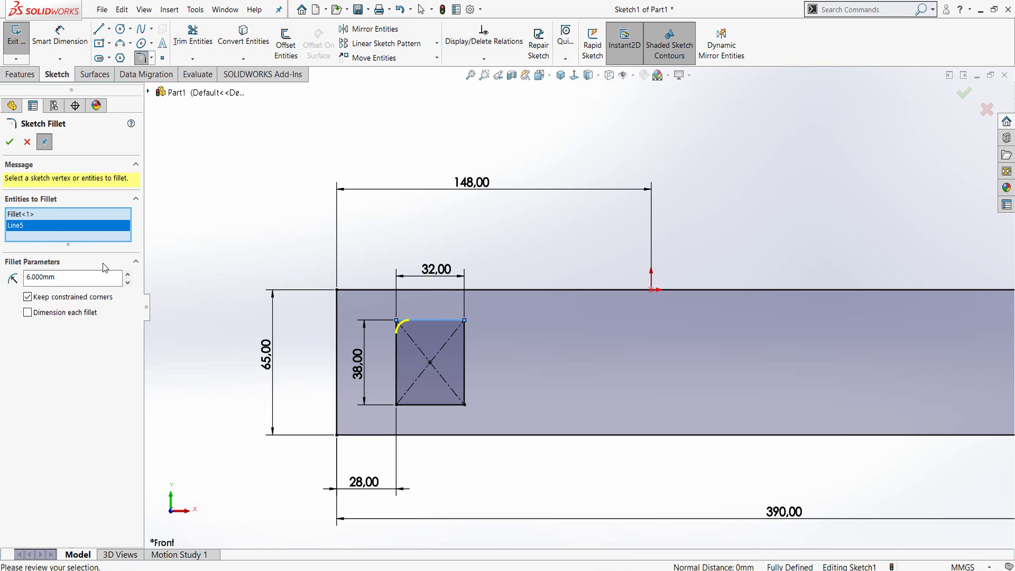
pyautogui.rightClick(57, 222)
pyautogui.click(94, 225)
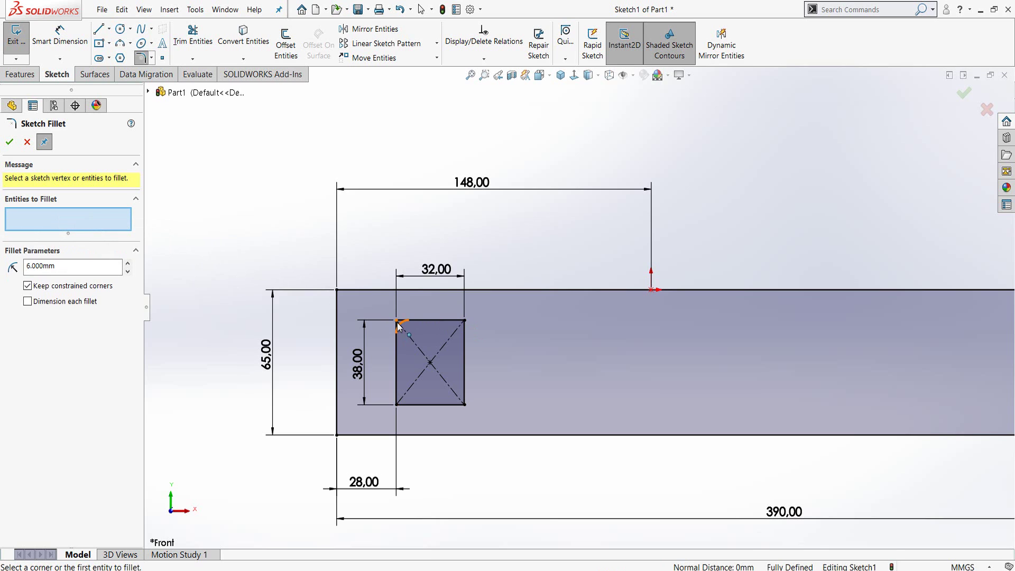
# Fillet all four corners of the port rectangle at R6
pyautogui.click(466, 322)
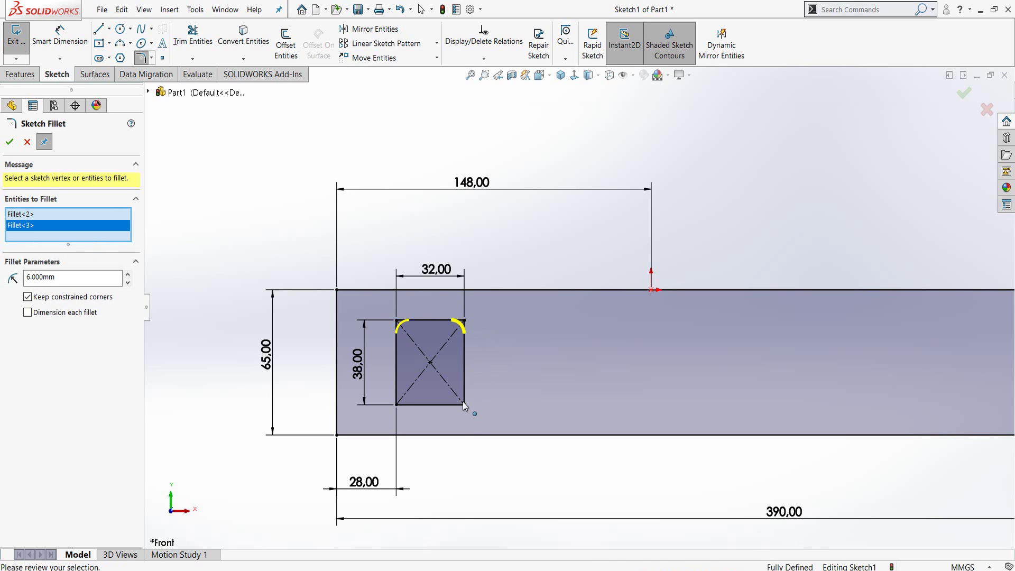
pyautogui.click(463, 404)
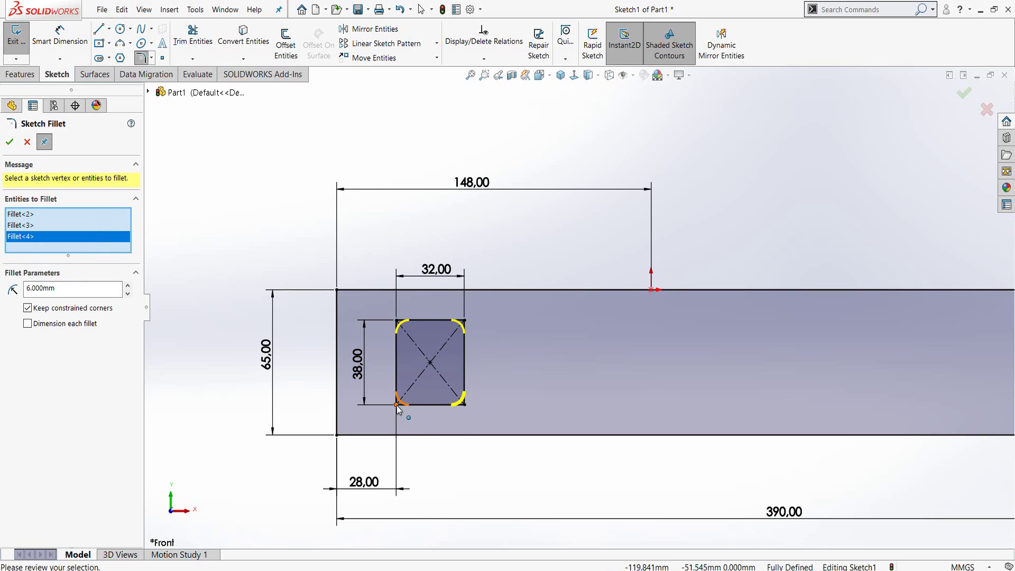
pyautogui.click(397, 406)
pyautogui.rightClick(397, 407)
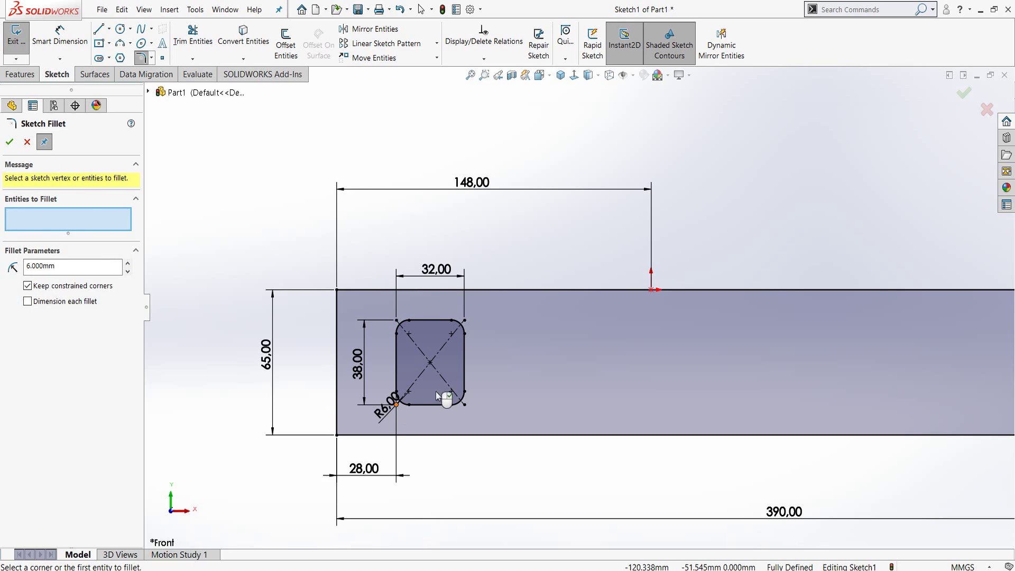
pyautogui.press('Escape')
pyautogui.scroll(-3, 508, 319)
# Linear-pattern the rounded port 3 instances along X at 148 mm spacing
pyautogui.scroll(3, 543, 316)
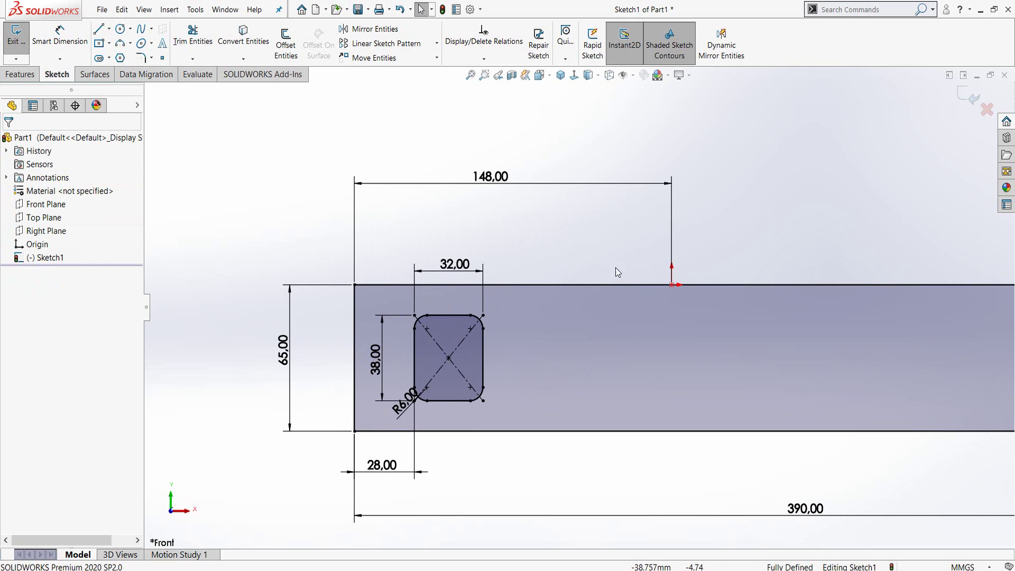
pyautogui.click(437, 44)
pyautogui.click(392, 58)
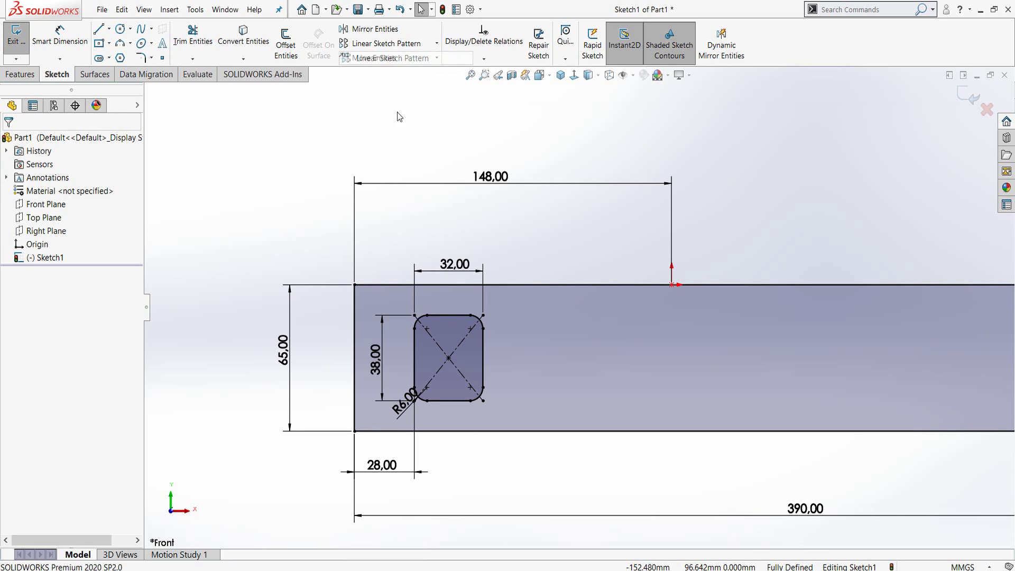
pyautogui.click(483, 355)
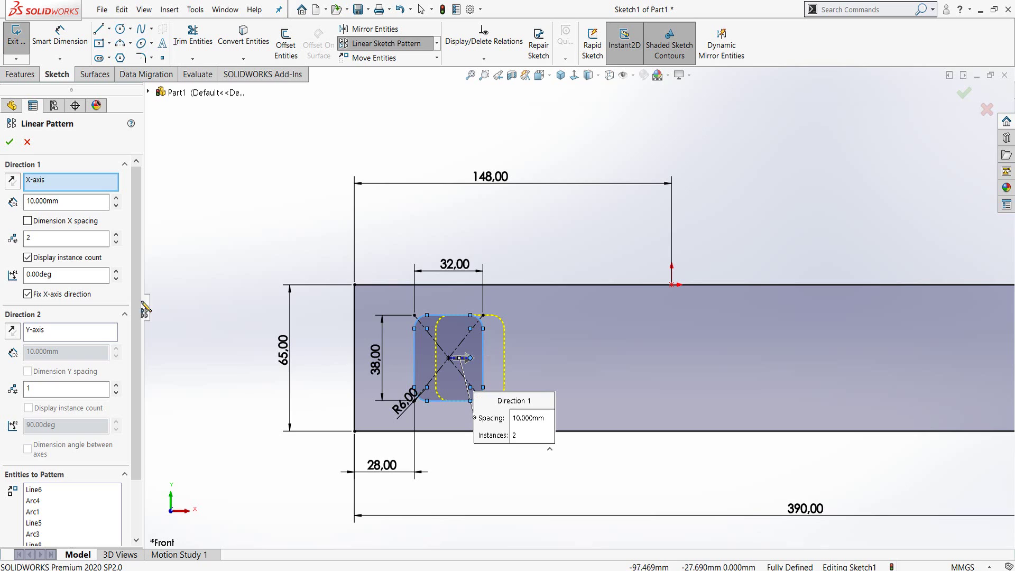
pyautogui.click(99, 236)
pyautogui.write('3')
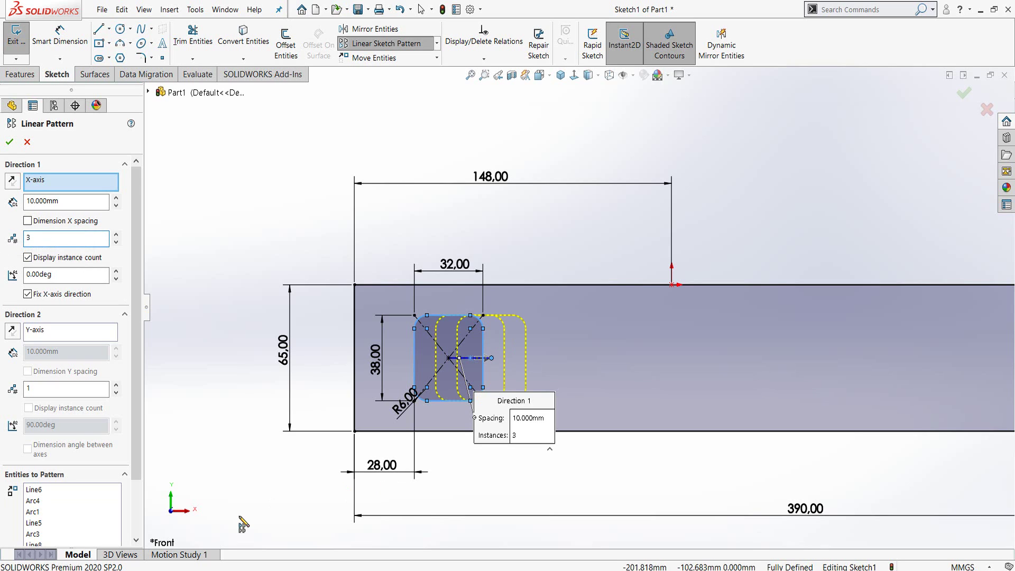
pyautogui.click(24, 202)
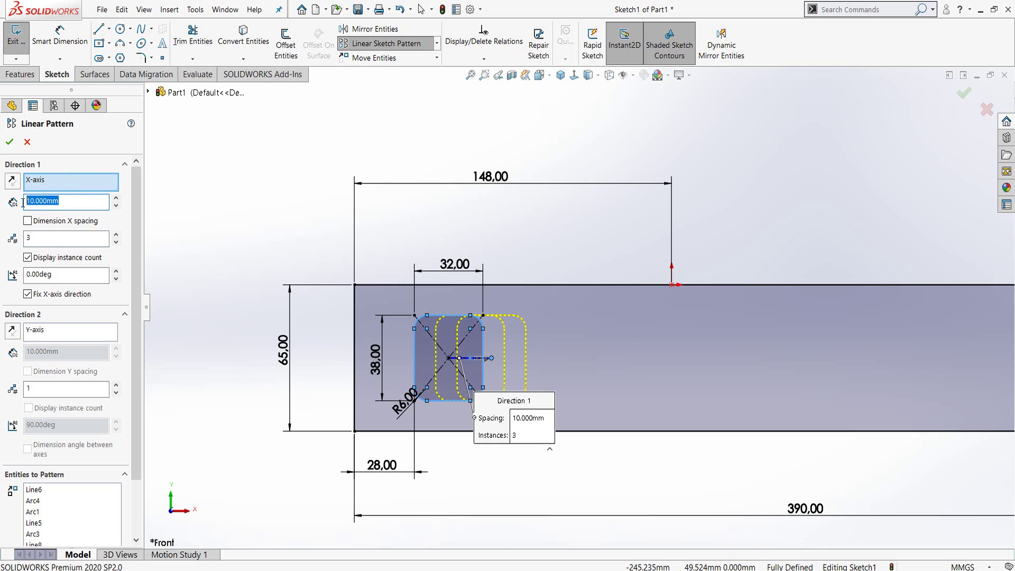
pyautogui.write('148')
pyautogui.press('Return')
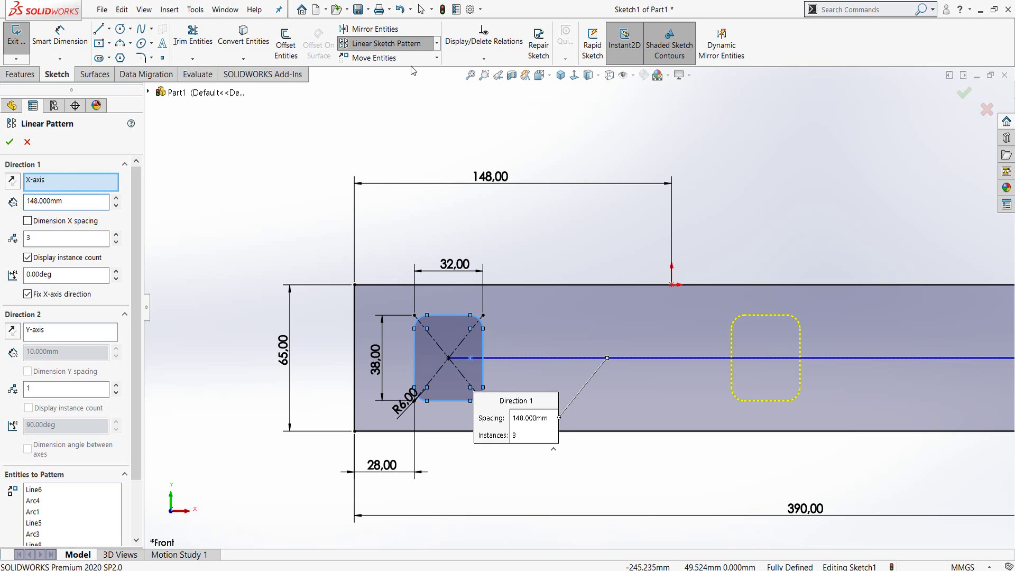
pyautogui.click(10, 141)
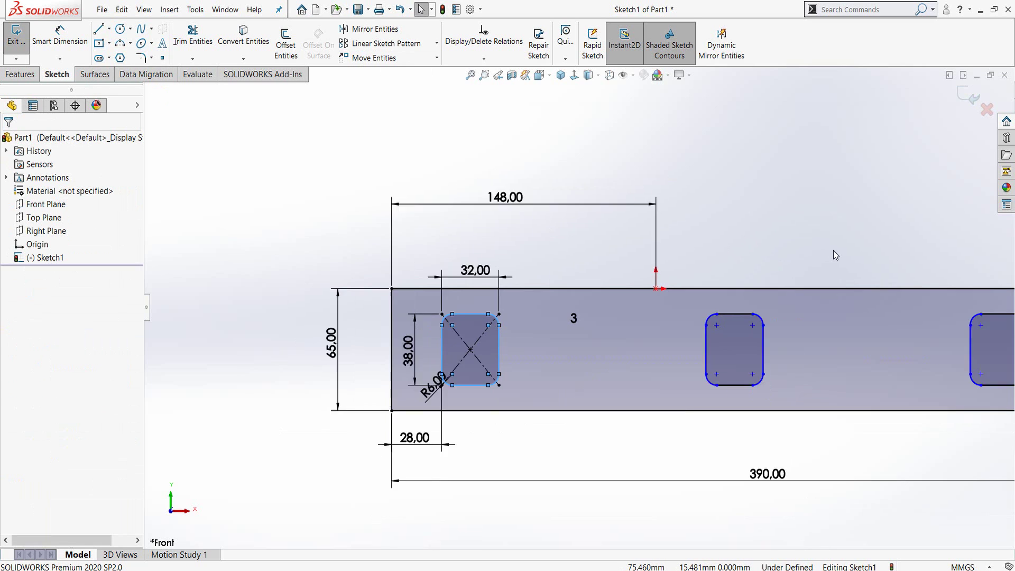
# Run Fully Define Sketch to add the 28 mm dimension locating the middle port
pyautogui.scroll(2, 833, 255)
pyautogui.scroll(1, 830, 254)
pyautogui.scroll(-2, 740, 238)
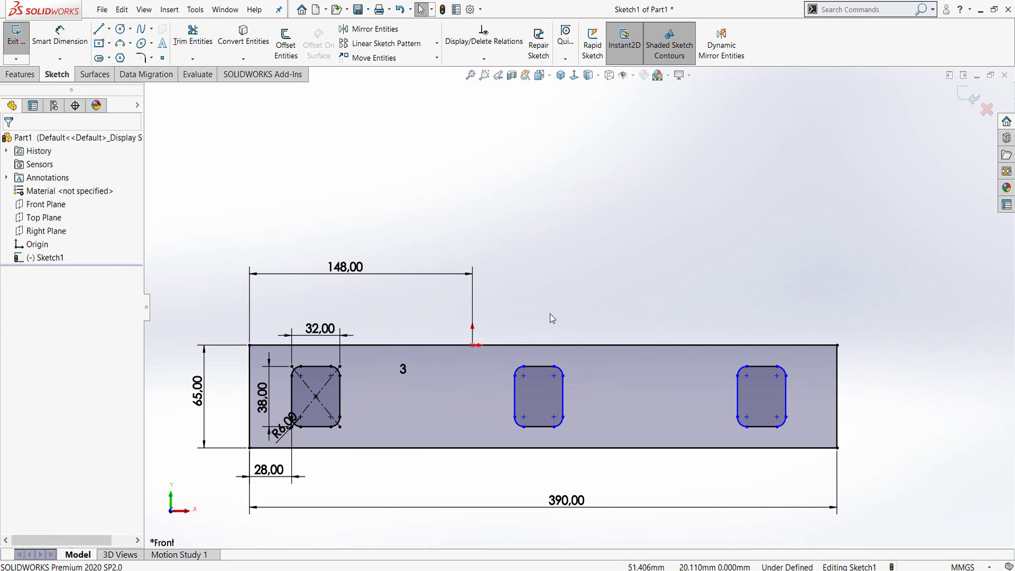
pyautogui.click(483, 58)
pyautogui.click(478, 101)
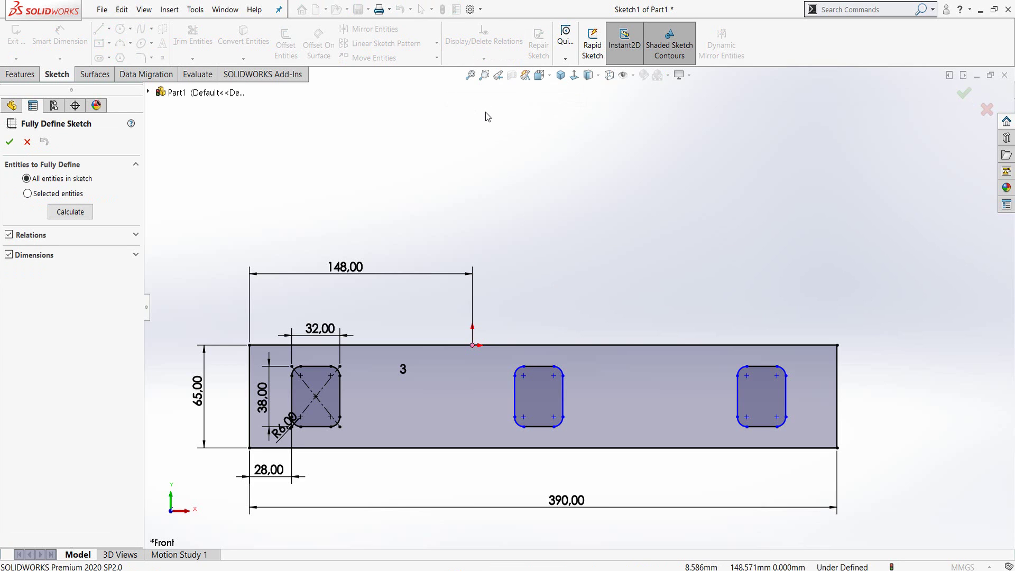
pyautogui.click(78, 214)
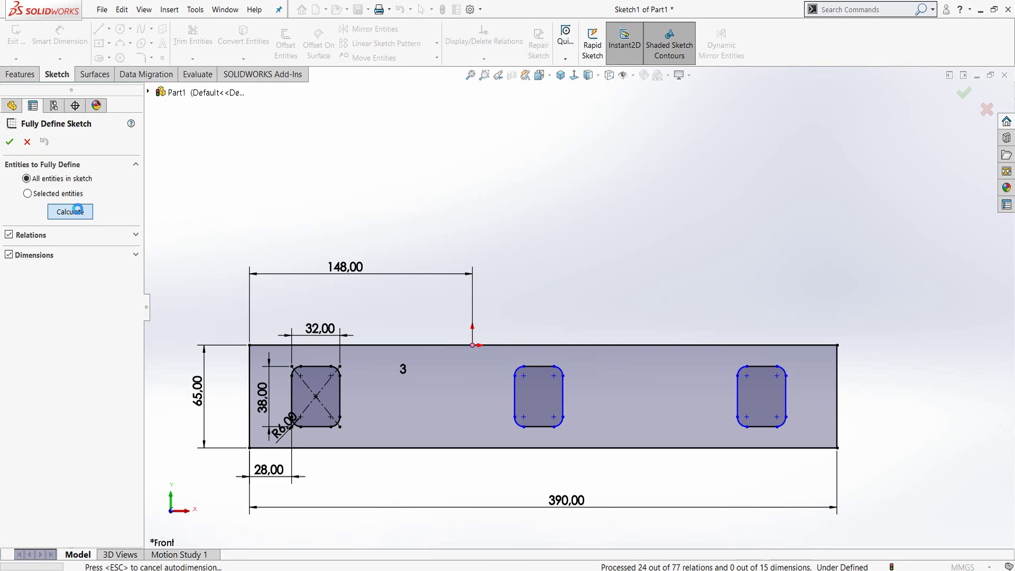
pyautogui.click(9, 142)
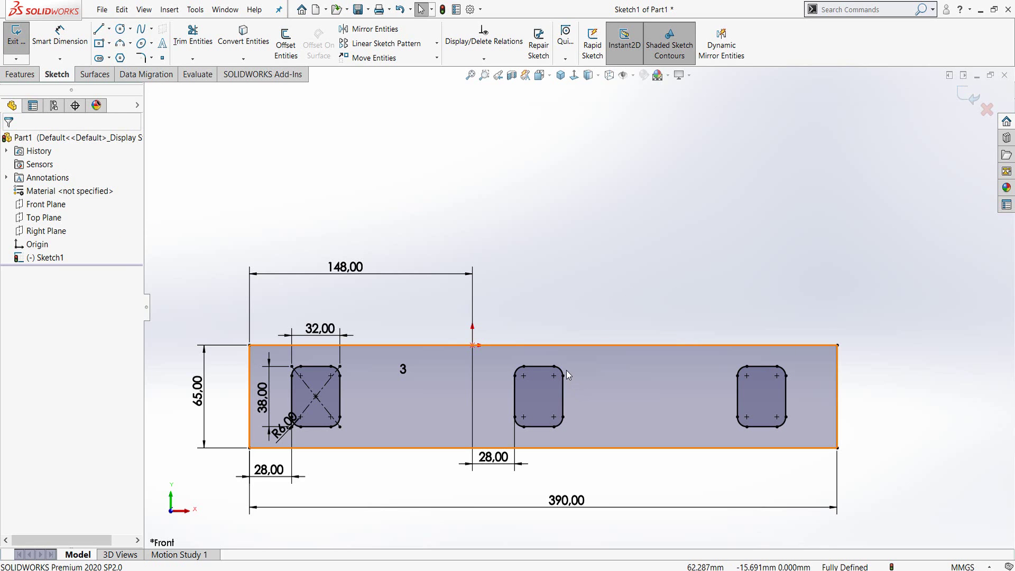
pyautogui.scroll(-1, 566, 370)
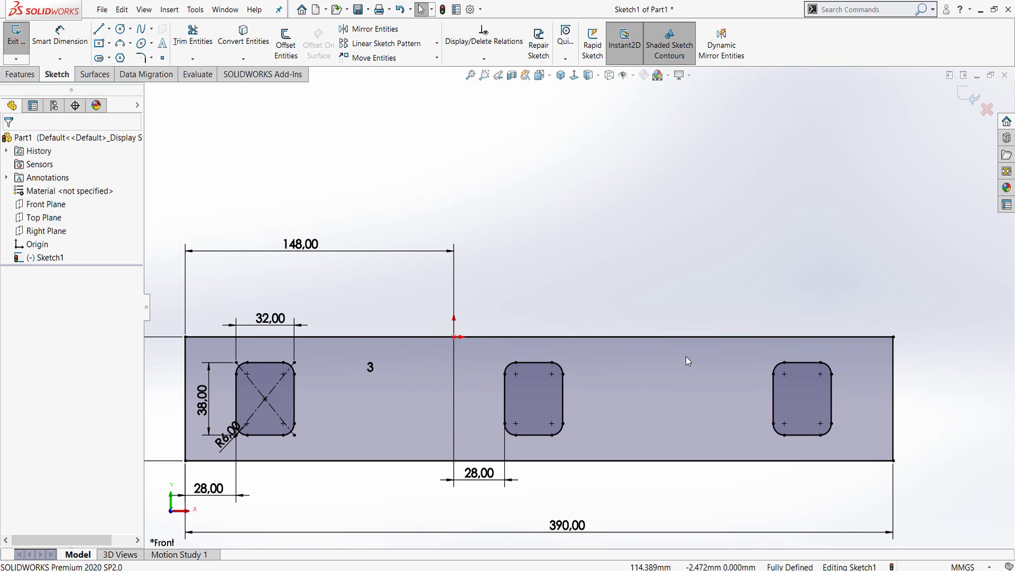
# Draw an upright ellipse above the plate's top edge at the origin
pyautogui.click(141, 43)
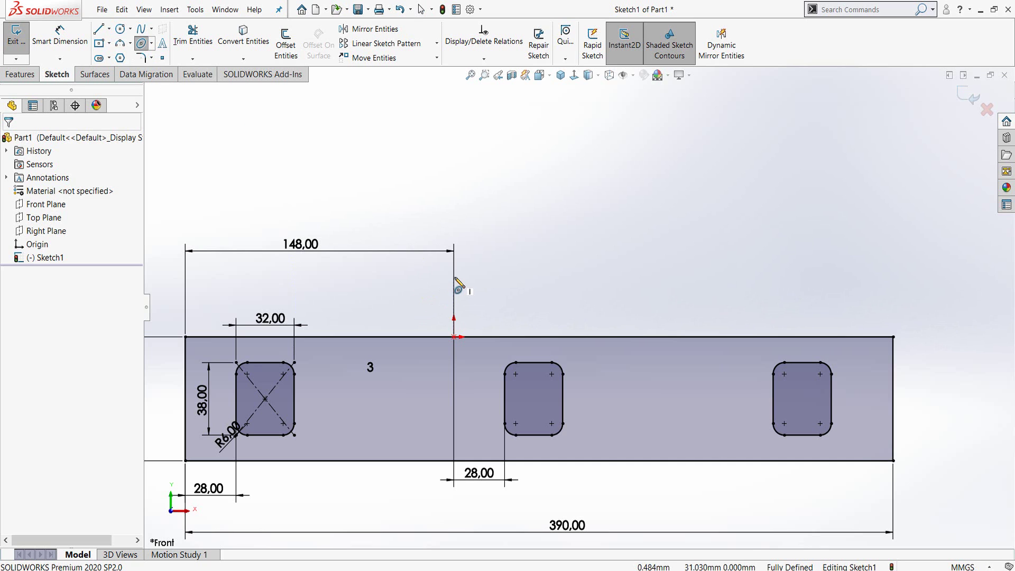
pyautogui.click(462, 358)
pyautogui.click(433, 321)
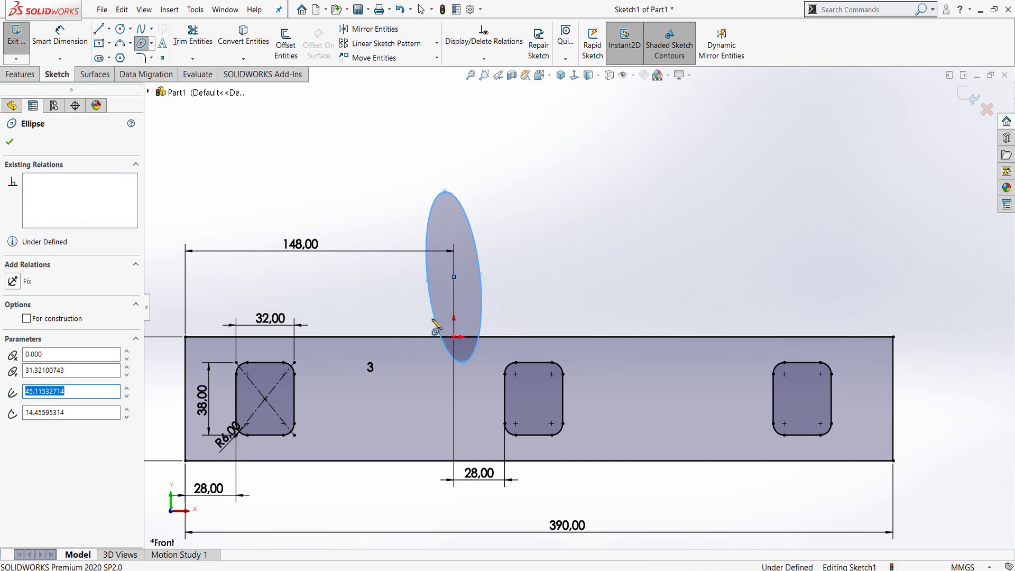
pyautogui.press('Escape')
# Add a Vertical relation between the ellipse's centre and bottom point
pyautogui.click(454, 277)
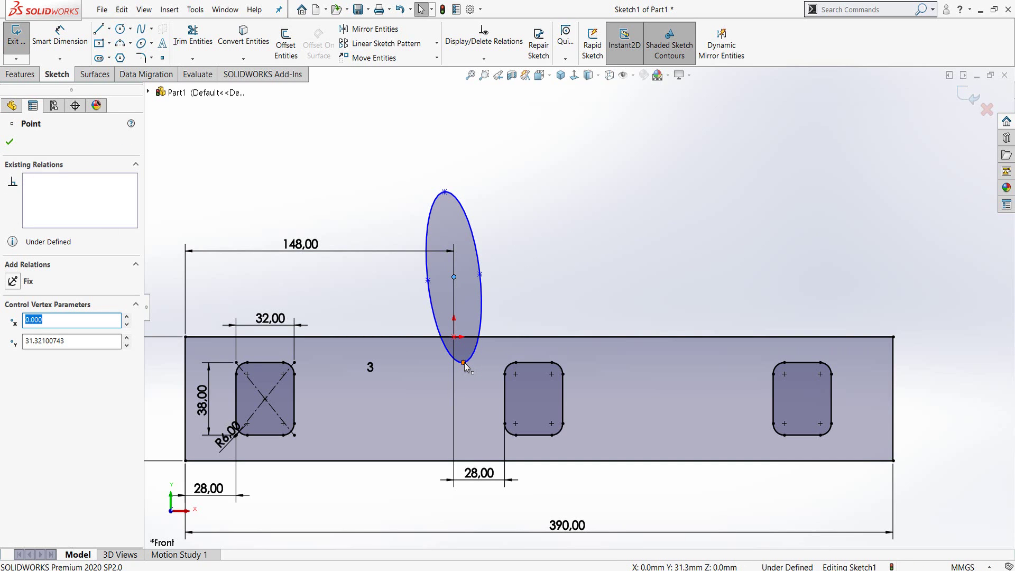
pyautogui.keyDown('ctrl'); pyautogui.click(463, 364); pyautogui.keyUp('ctrl')
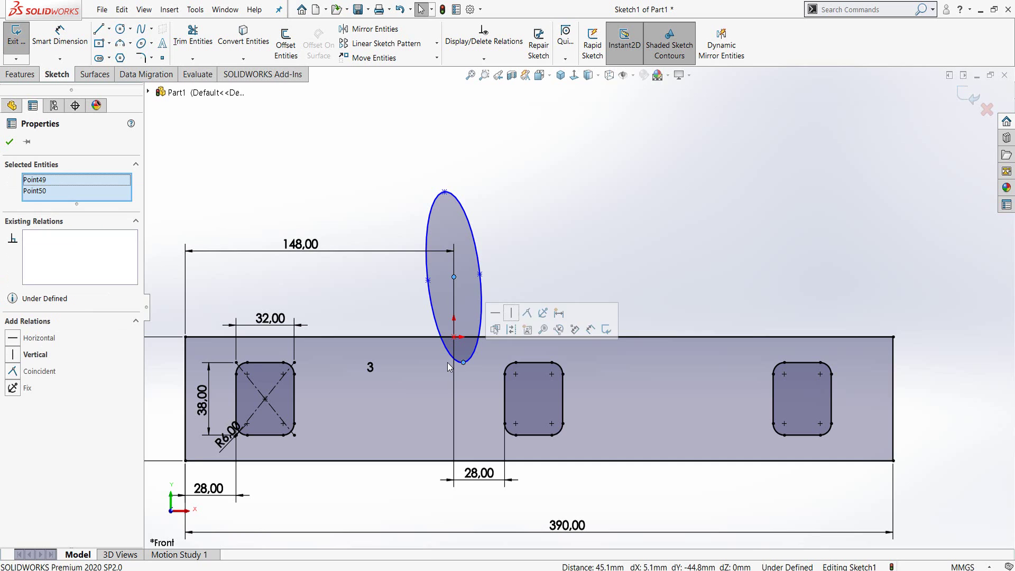
pyautogui.click(14, 360)
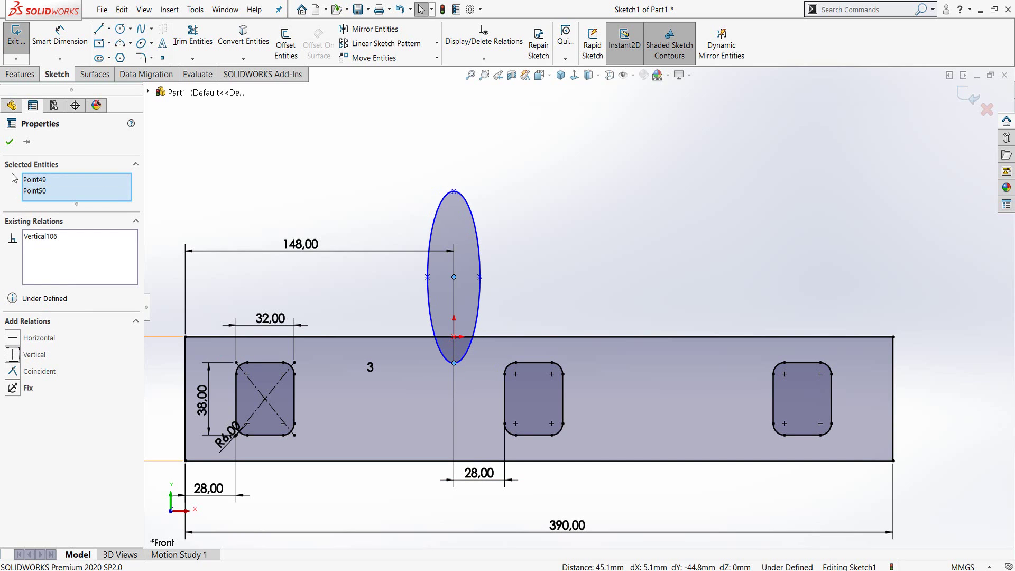
pyautogui.click(5, 144)
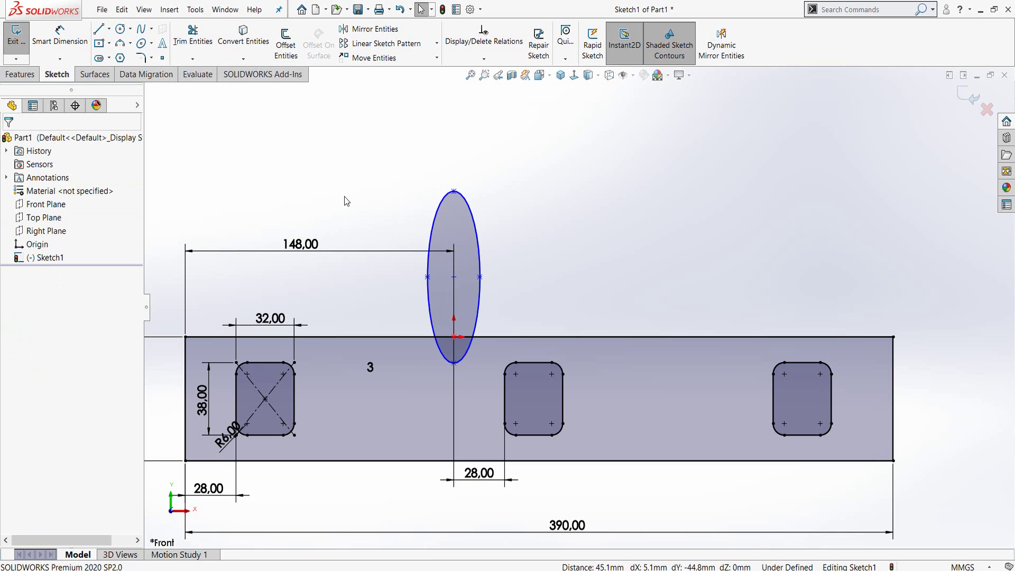
pyautogui.moveTo(341, 177); pyautogui.dragTo(341, 143, button='right')
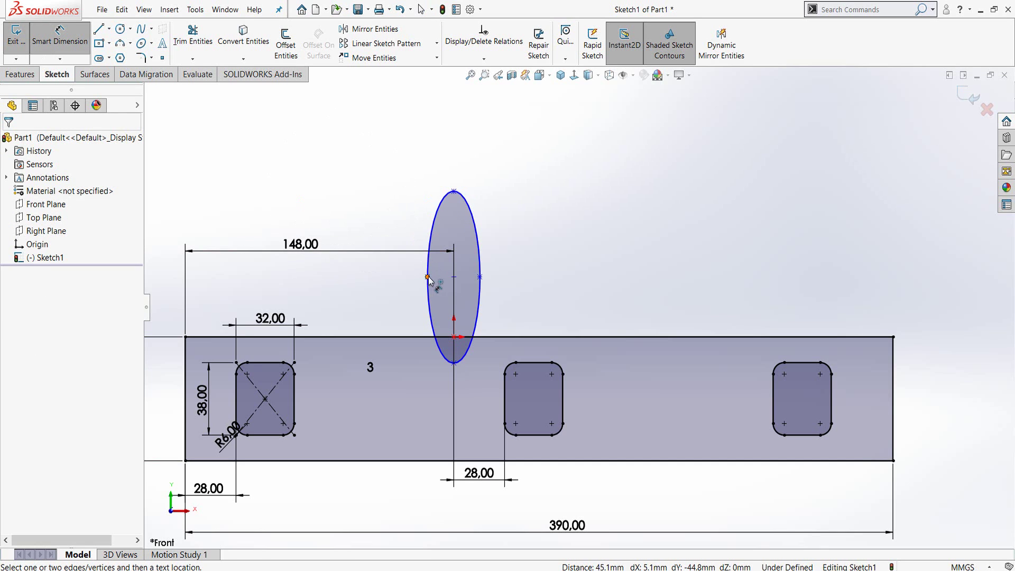
# Dimension the ellipse 45 mm wide and 57 mm from centre to bottom point
pyautogui.click(428, 277)
pyautogui.click(480, 276)
pyautogui.click(456, 159)
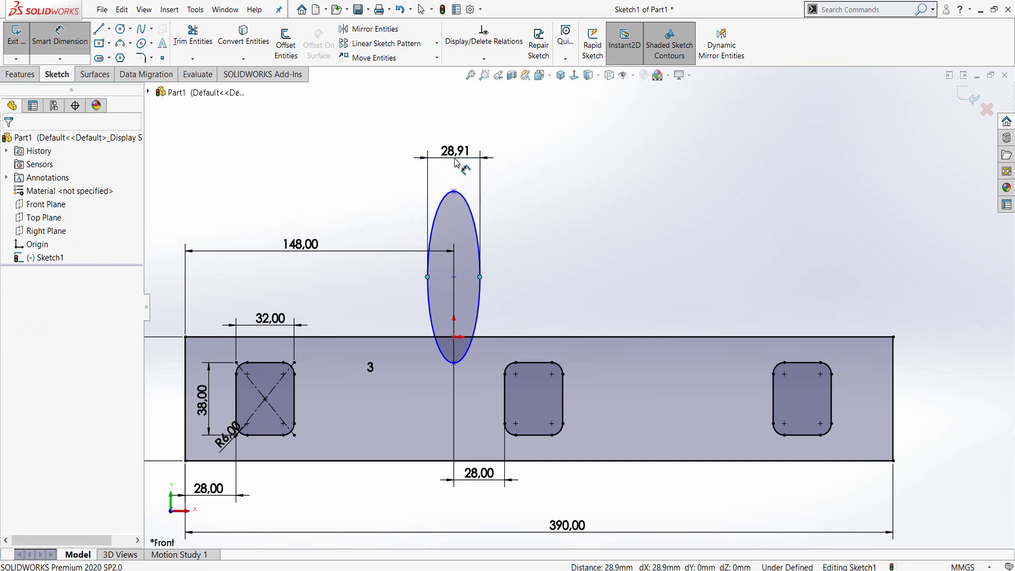
pyautogui.write('45')
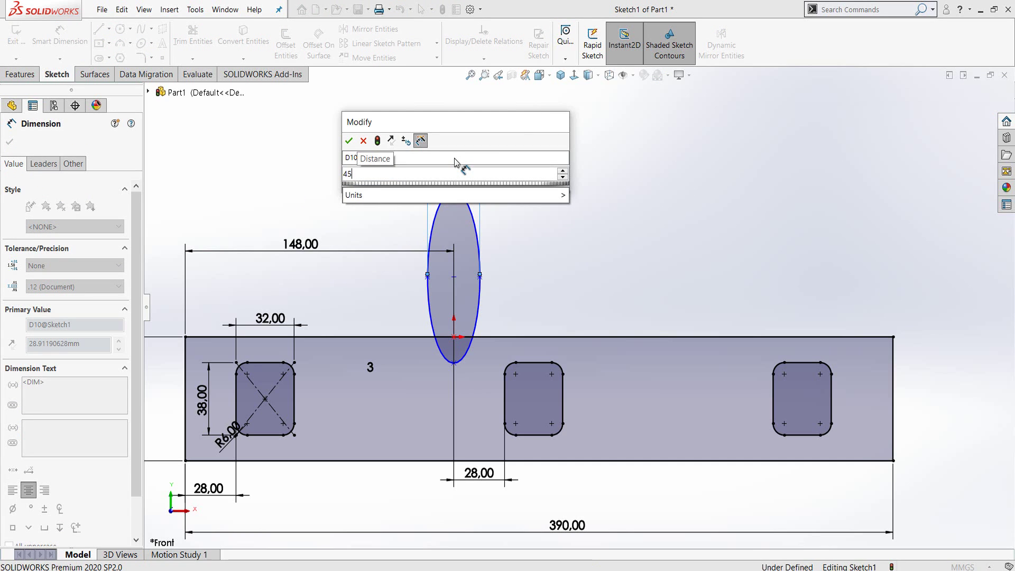
pyautogui.press('Return')
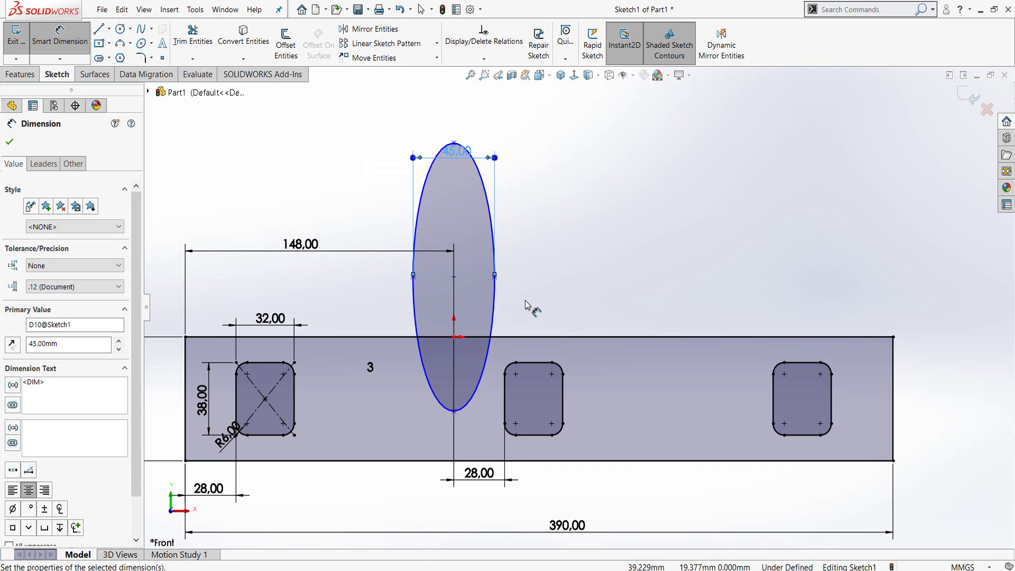
pyautogui.click(455, 277)
pyautogui.click(454, 411)
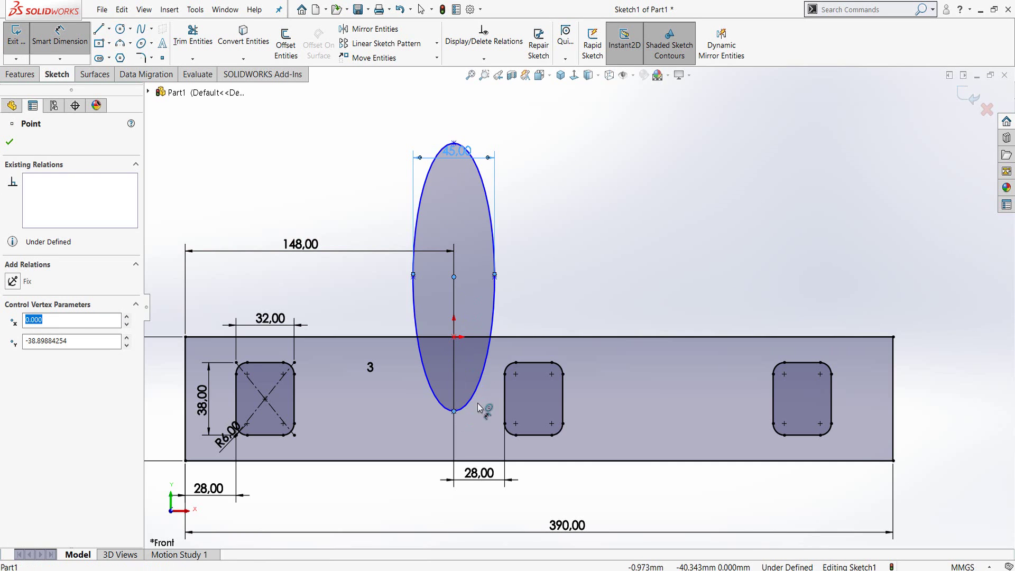
pyautogui.click(584, 320)
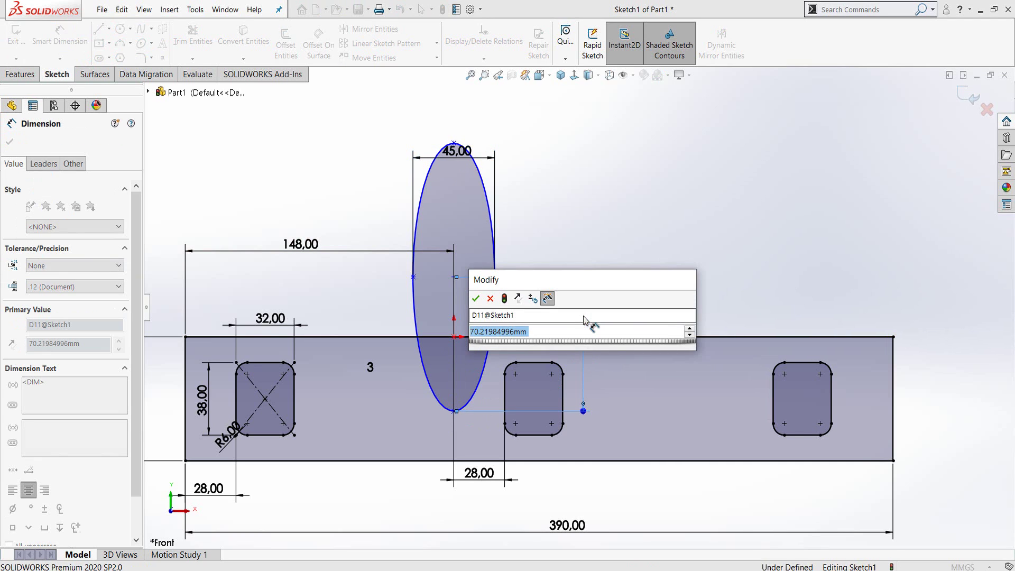
pyautogui.write('57')
pyautogui.press('Return')
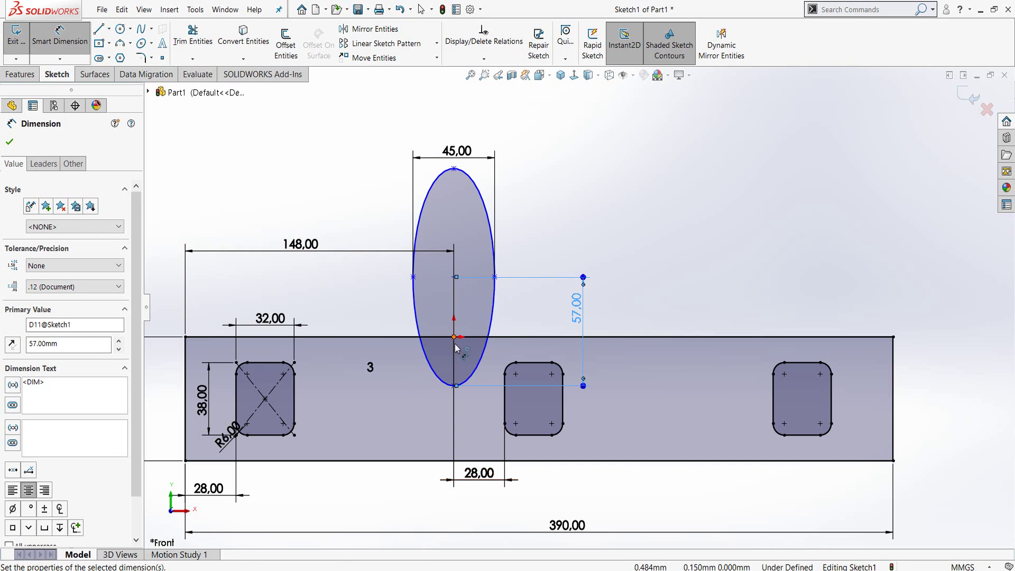
# Place the ellipse's bottom point 28 mm from the middle slot's left edge
pyautogui.click(454, 386)
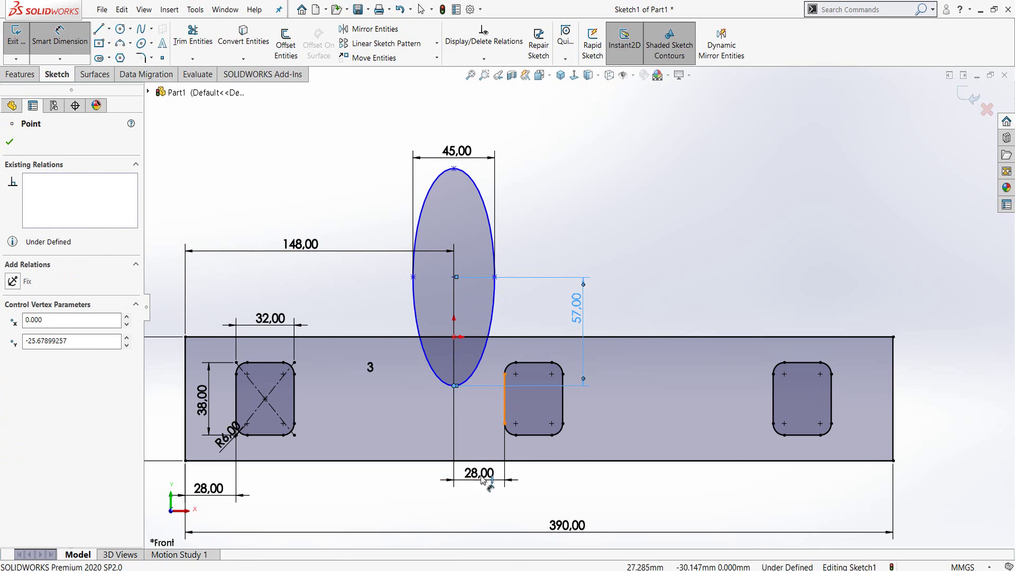
pyautogui.click(505, 401)
pyautogui.click(484, 512)
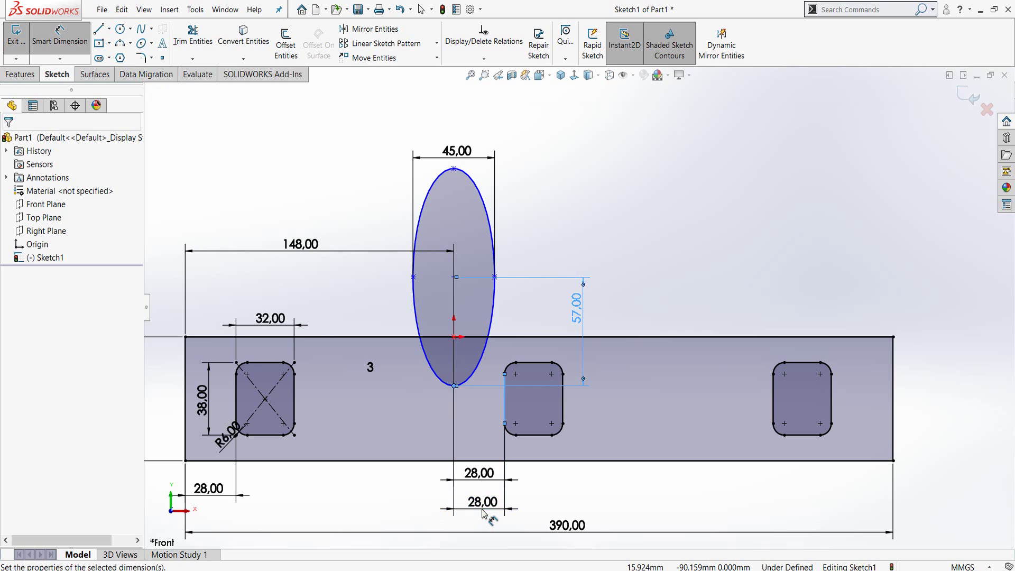
pyautogui.write('28')
pyautogui.press('Return')
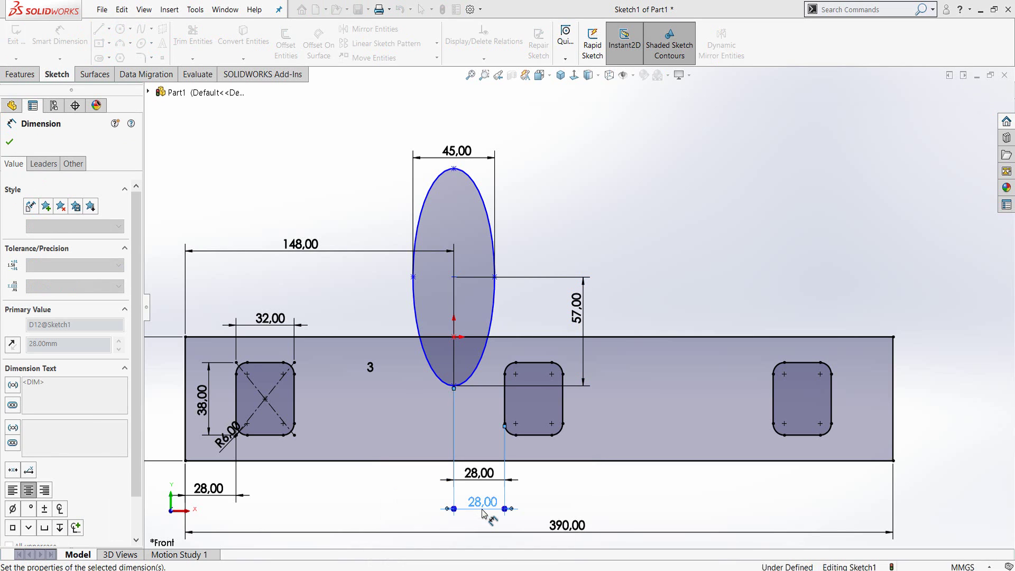
pyautogui.press('Escape')
pyautogui.scroll(-2, 513, 304)
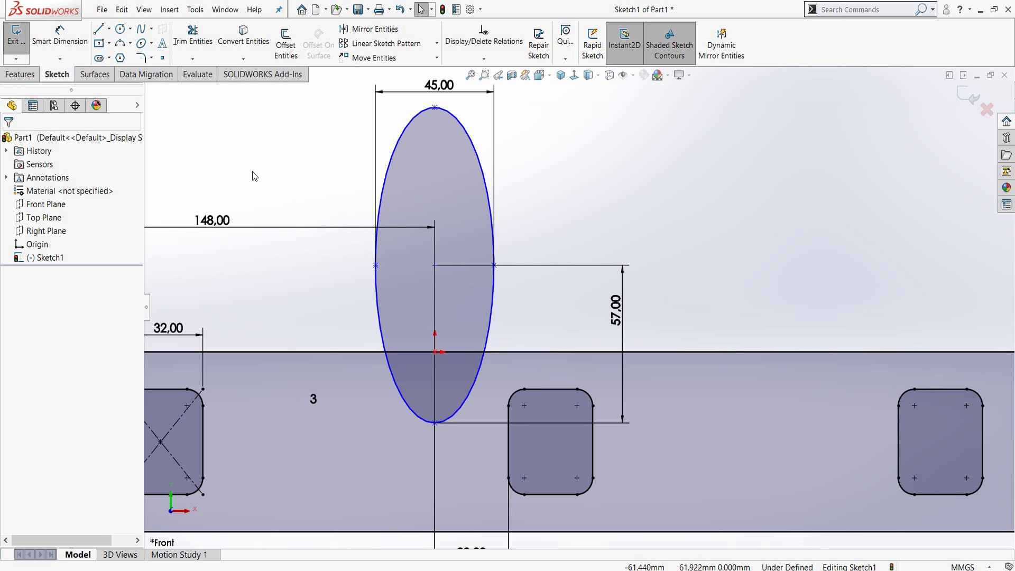
# Power-trim the ellipse's upper arc and the plate edge inside it
pyautogui.scroll(2, 562, 316)
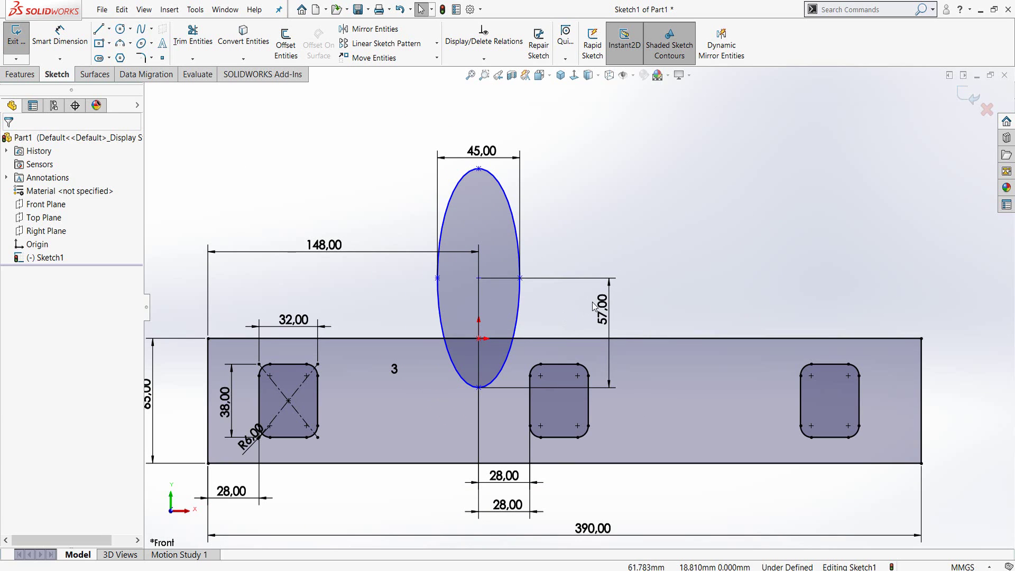
pyautogui.scroll(2, 558, 280)
pyautogui.click(193, 34)
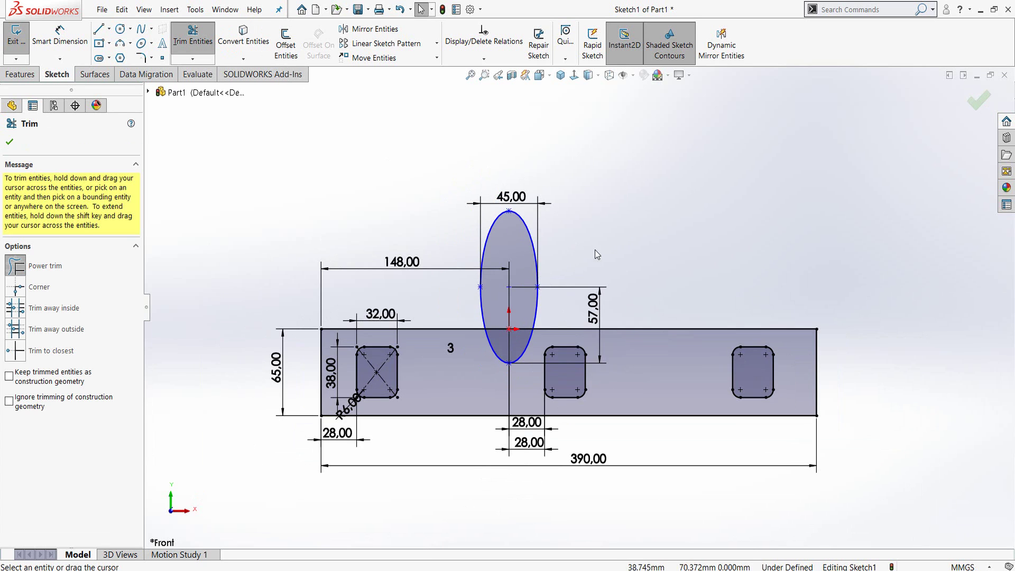
pyautogui.scroll(-3, 595, 250)
pyautogui.moveTo(502, 217)
pyautogui.mouseDown()
pyautogui.moveTo(457, 239)
pyautogui.moveTo(444, 411)
pyautogui.mouseUp()
pyautogui.press('Escape')
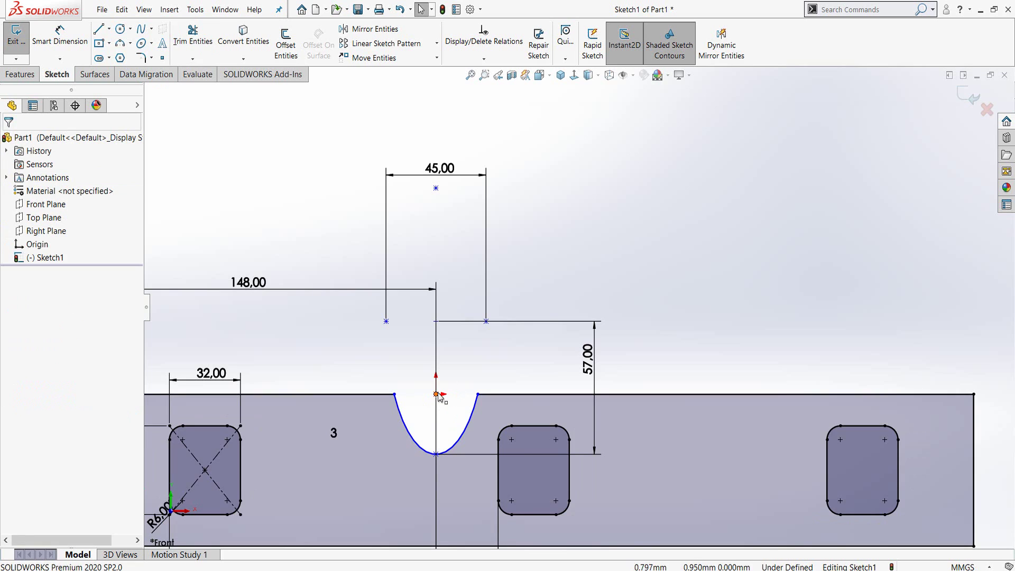
# Linear-pattern the notch arc 148 mm to the right along X
pyautogui.click(437, 43)
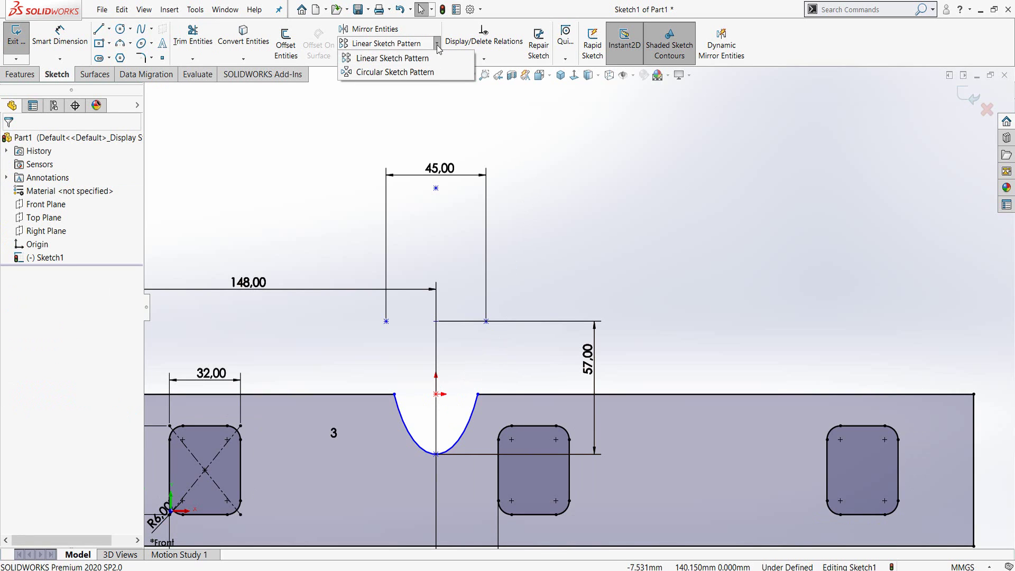
pyautogui.click(386, 58)
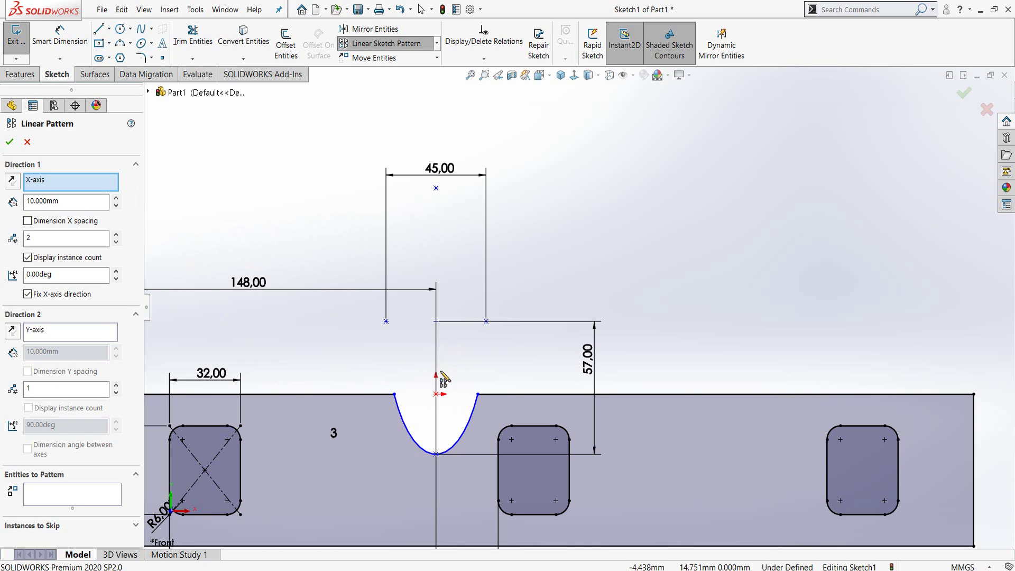
pyautogui.click(475, 412)
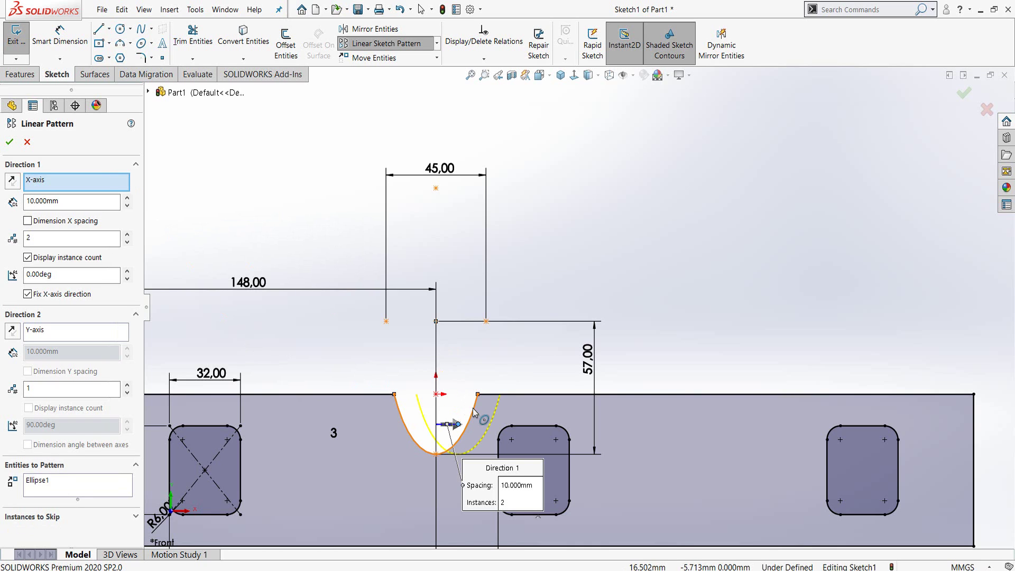
pyautogui.click(75, 202)
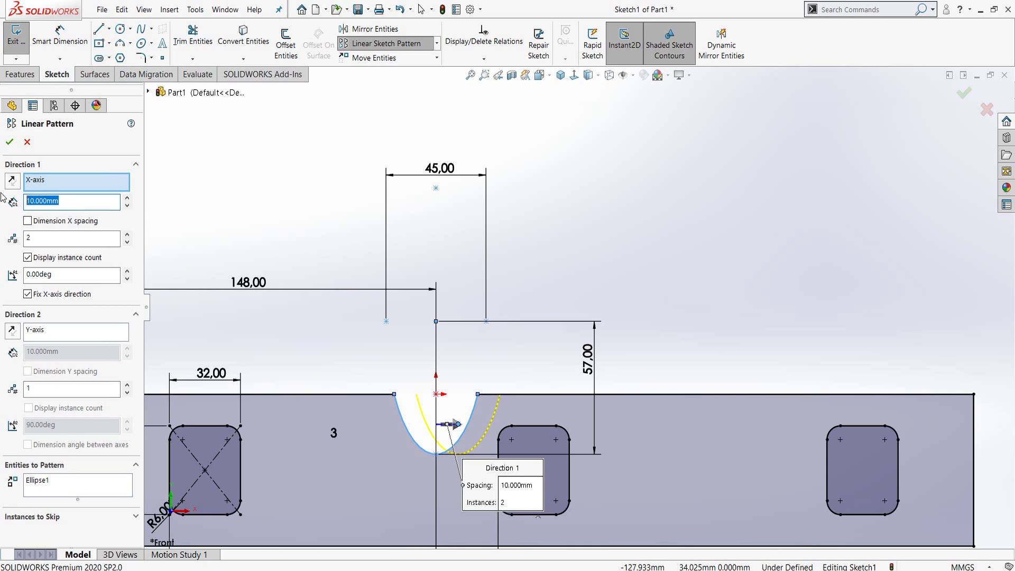
pyautogui.write('148')
pyautogui.press('Return')
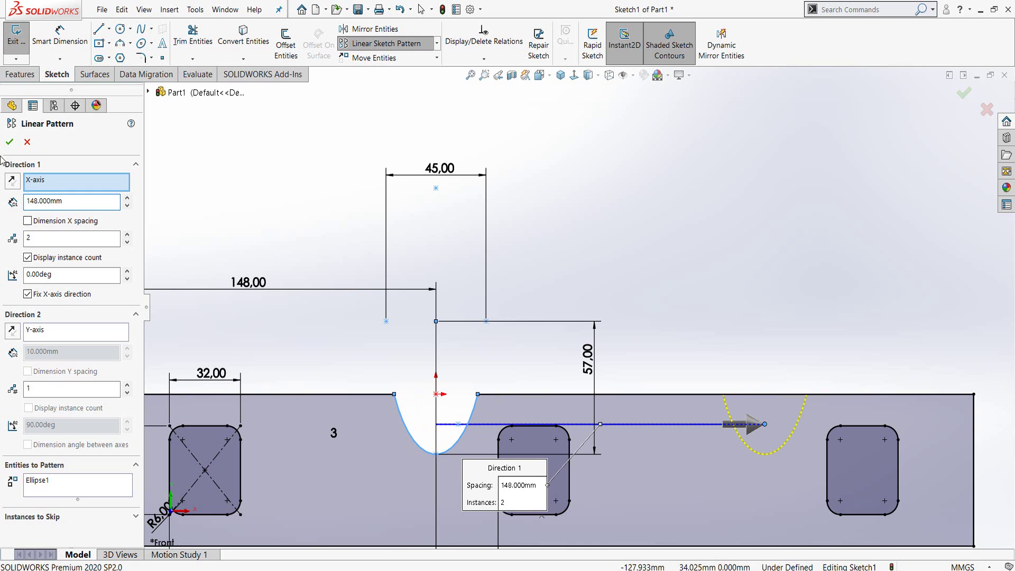
pyautogui.click(10, 141)
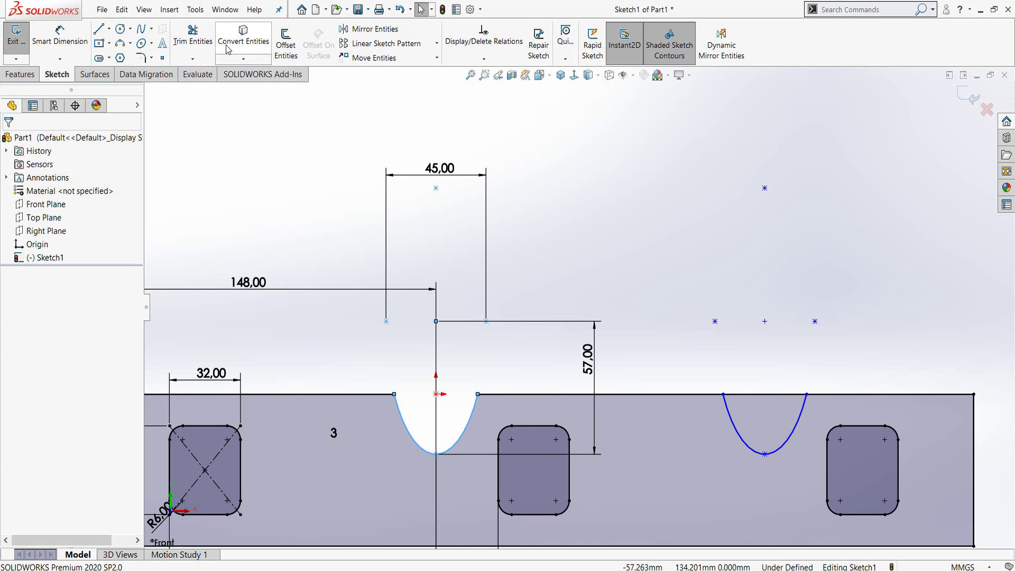
# Trim the top edge across the right notch to open the second U-shape
pyautogui.click(192, 37)
pyautogui.click(769, 394)
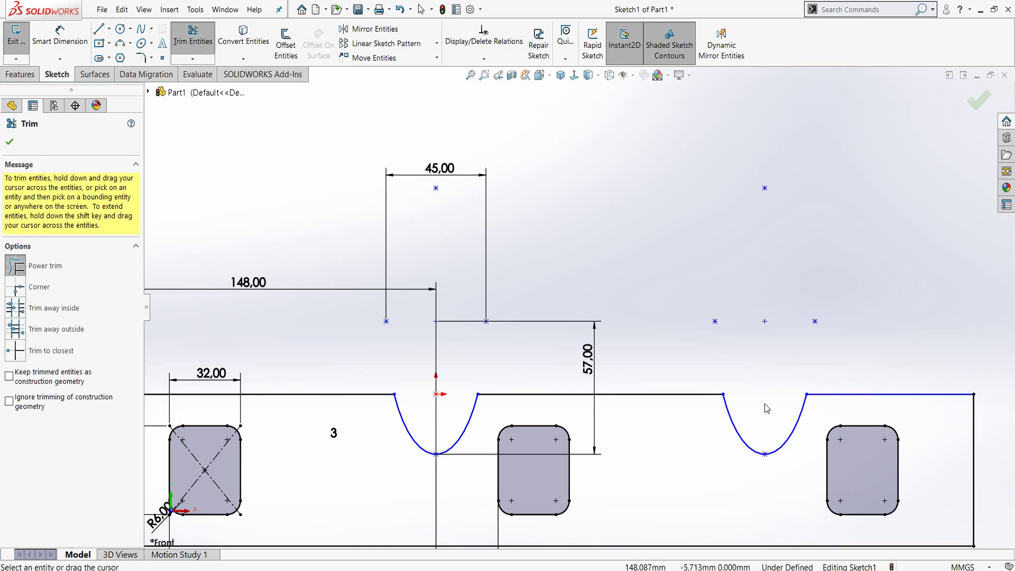
pyautogui.press('Escape')
pyautogui.press('f')
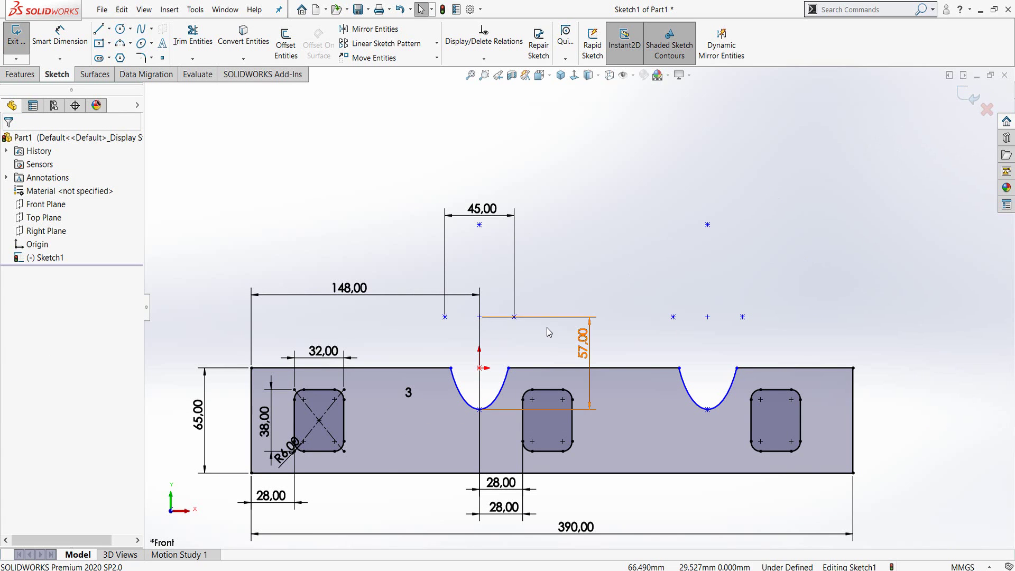
pyautogui.press('z')
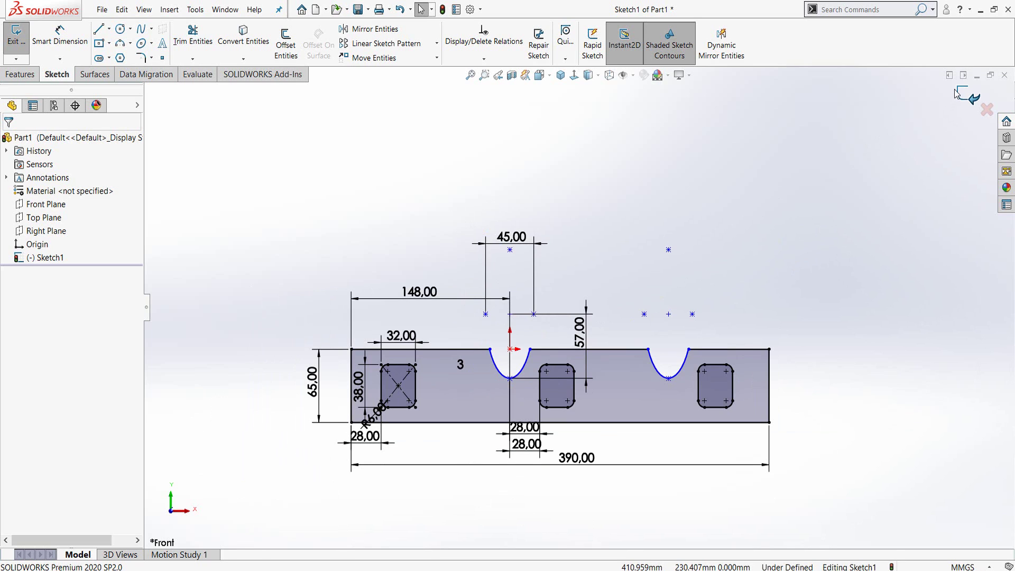
# Close Sketch1 with the notched profile and open Sketch2 on the Right Plane
pyautogui.click(961, 94)
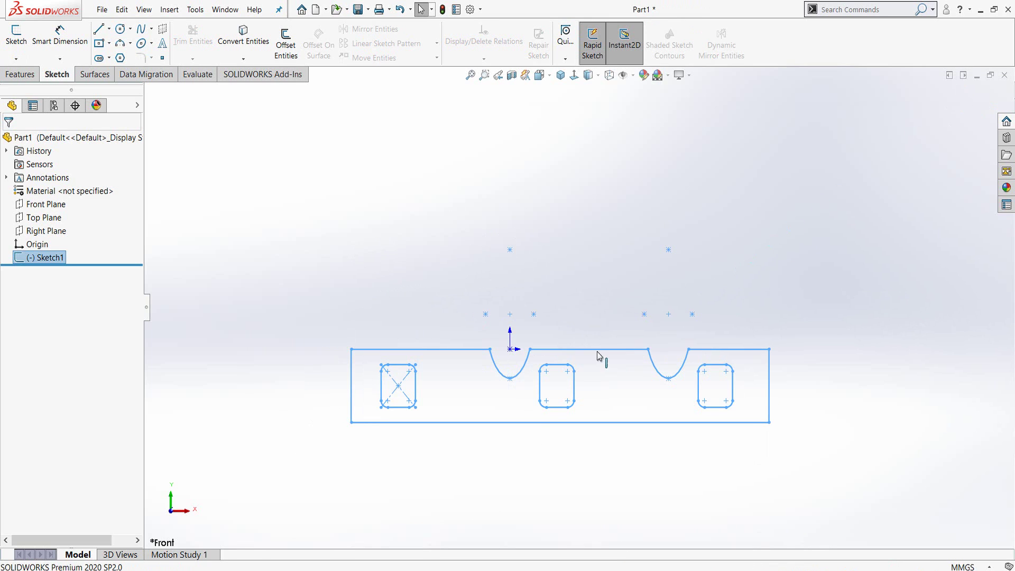
pyautogui.moveTo(598, 281); pyautogui.dragTo(591, 256, button='middle')
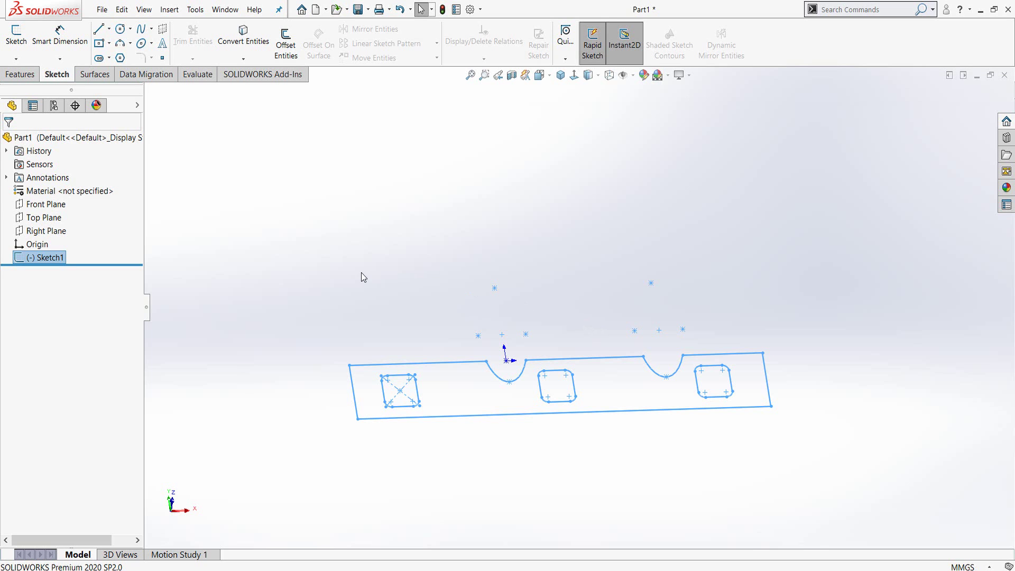
pyautogui.click(58, 232)
pyautogui.click(72, 214)
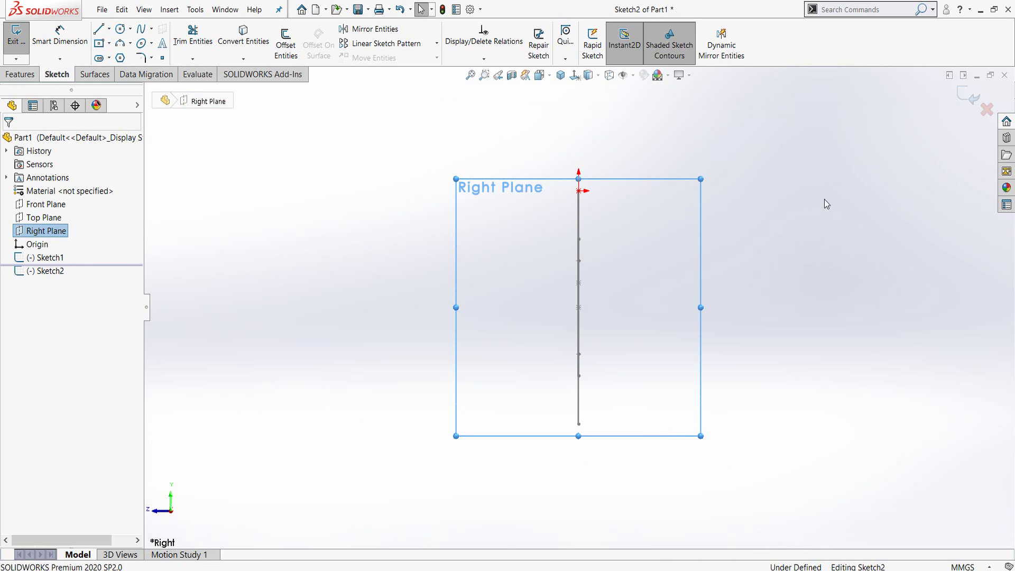
# Draw a circle and dimension its diameter to 38 mm
pyautogui.press('c')
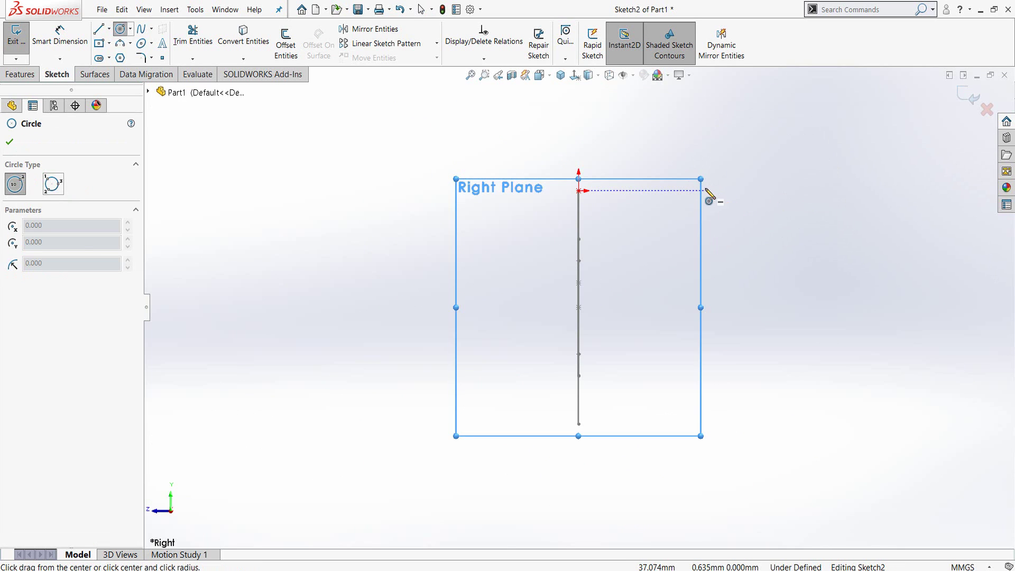
pyautogui.click(705, 190)
pyautogui.click(743, 224)
pyautogui.press('Escape')
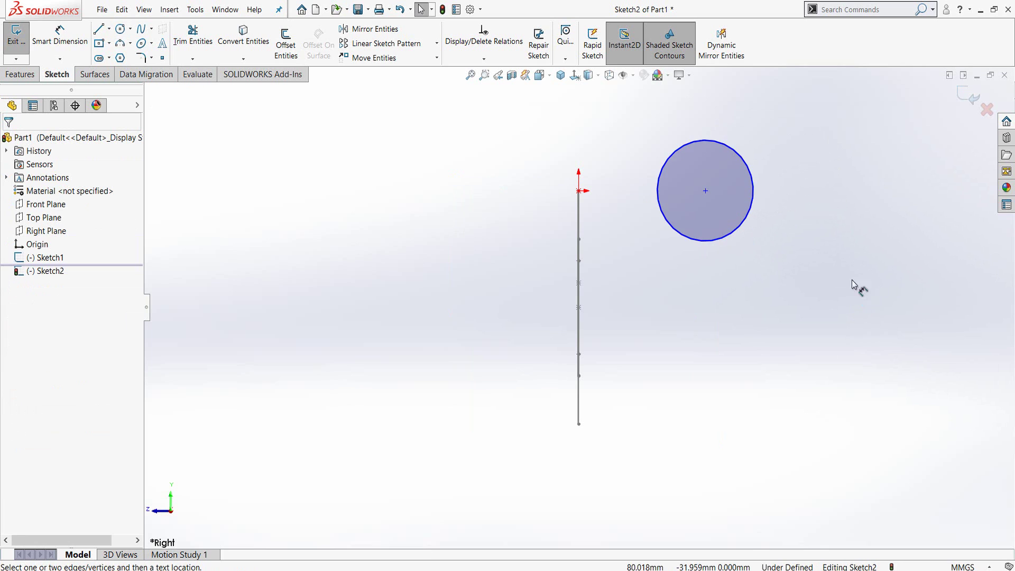
pyautogui.press('d')
pyautogui.click(754, 192)
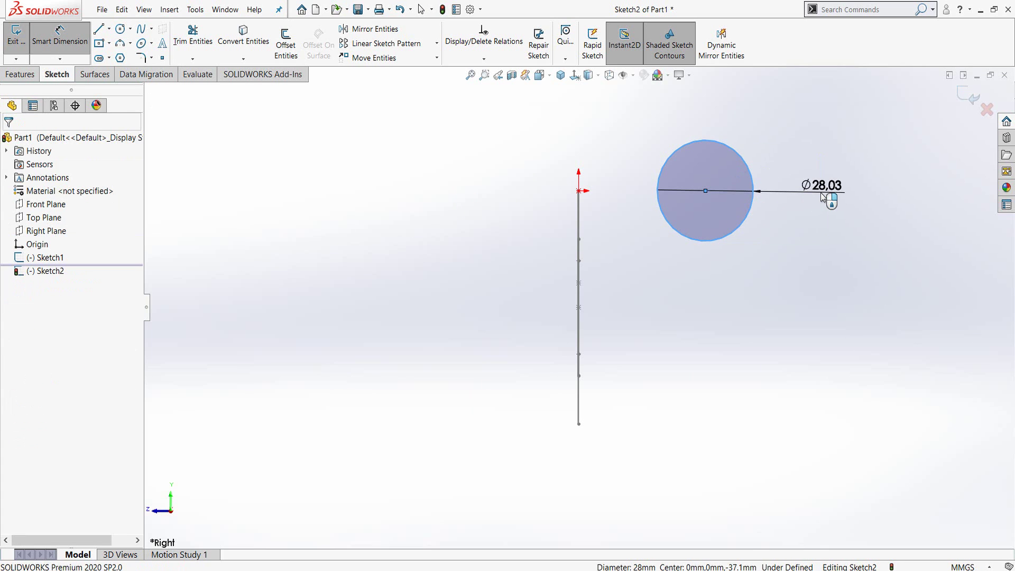
pyautogui.click(820, 192)
pyautogui.write('38')
pyautogui.press('Return')
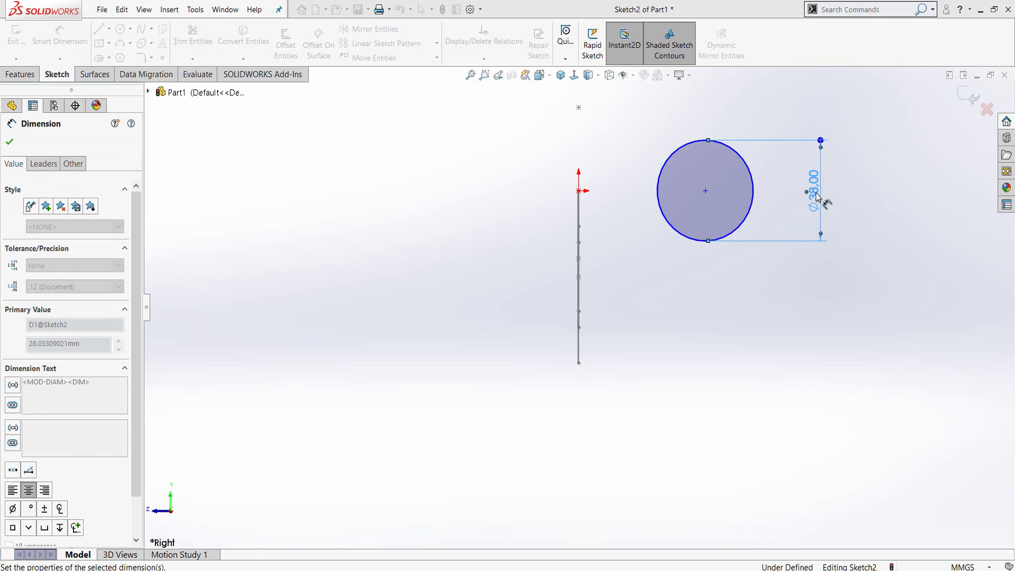
# Dimension the circle centre 64 mm from the origin
pyautogui.click(579, 191)
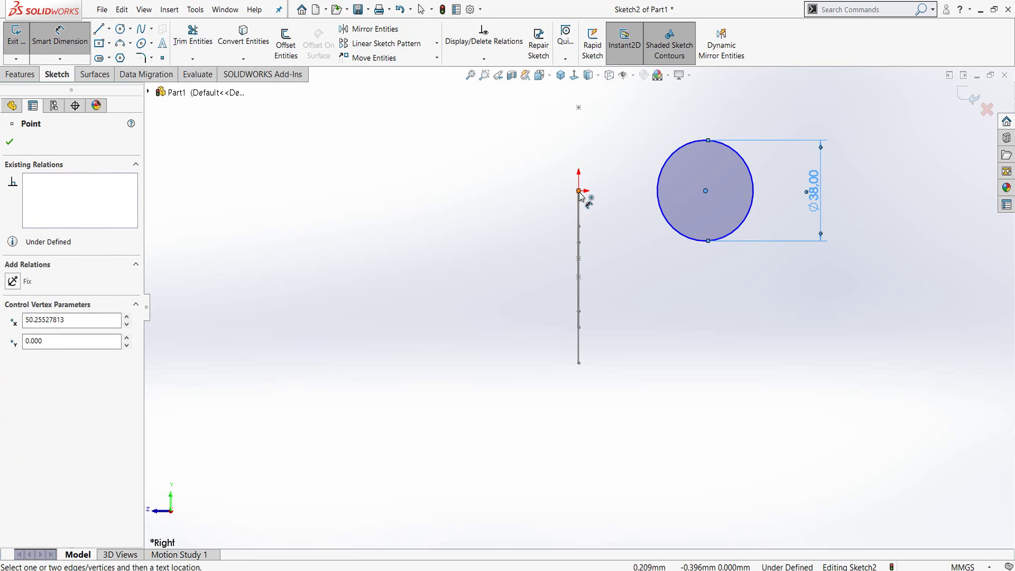
pyautogui.click(705, 191)
pyautogui.click(636, 105)
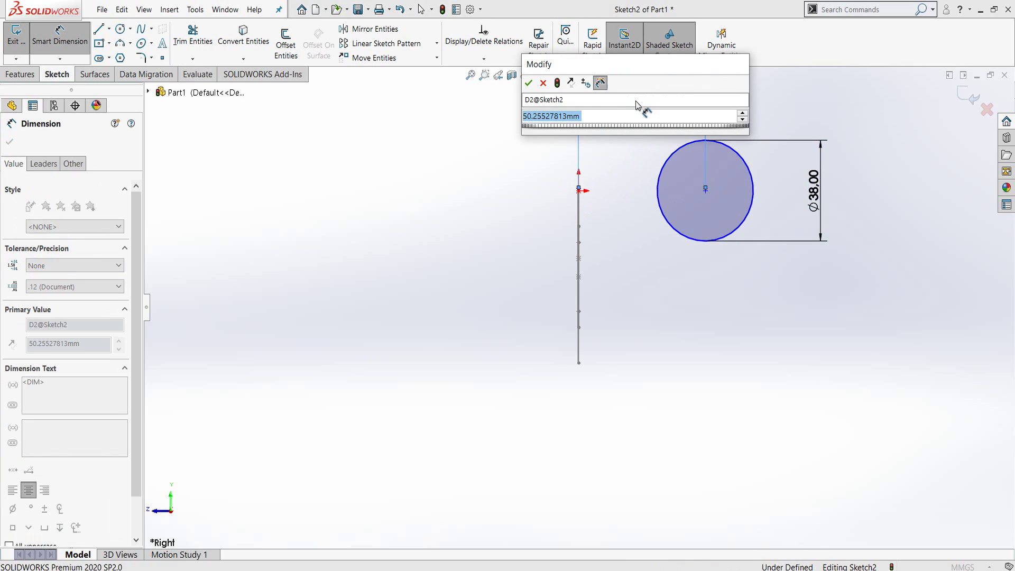
pyautogui.write('64')
pyautogui.press('Return')
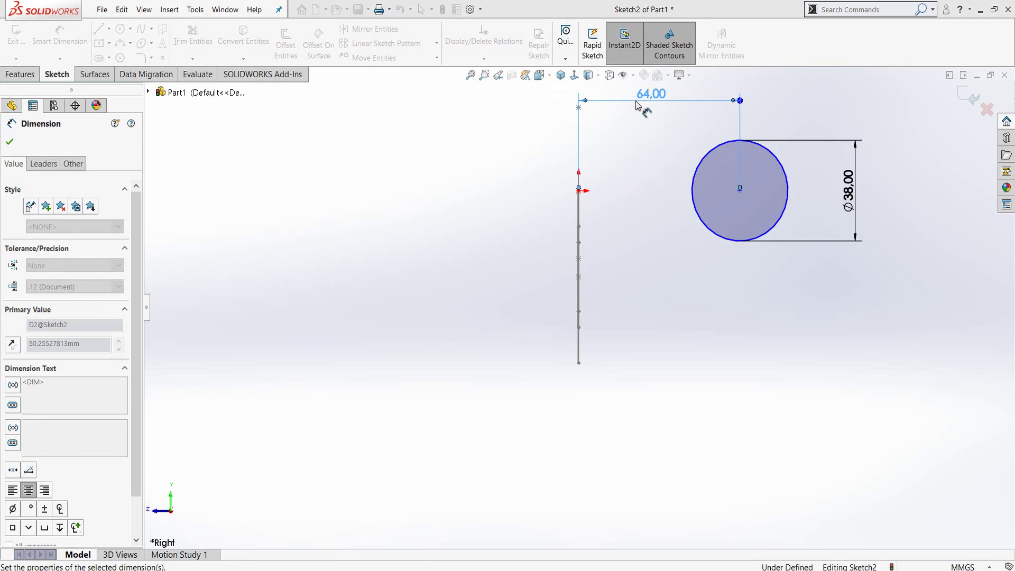
pyautogui.press('Escape')
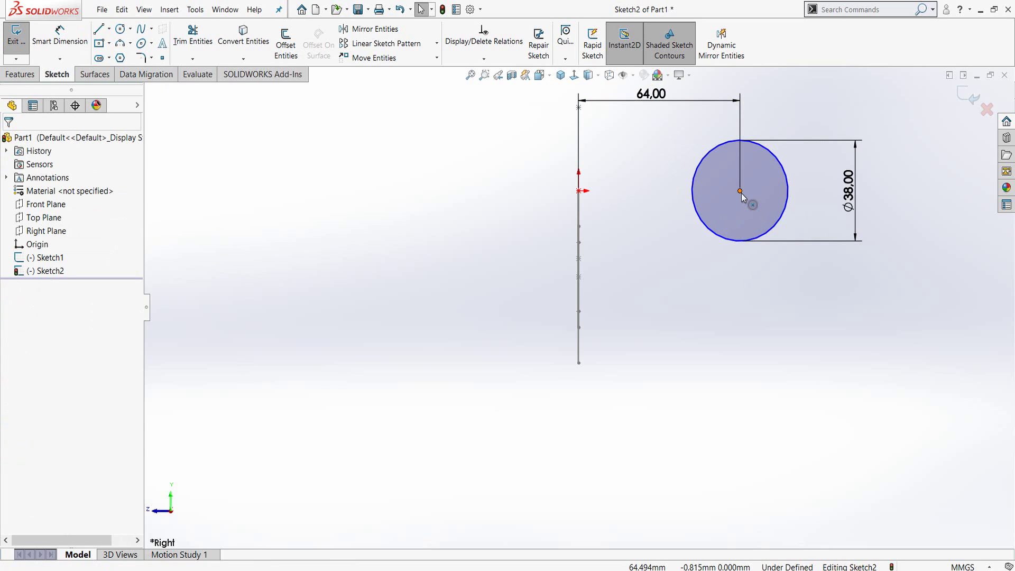
# Add a Horizontal relation between the circle centre and origin, then close Sketch2
pyautogui.click(741, 192)
pyautogui.keyDown('ctrl'); pyautogui.click(579, 193); pyautogui.keyUp('ctrl')
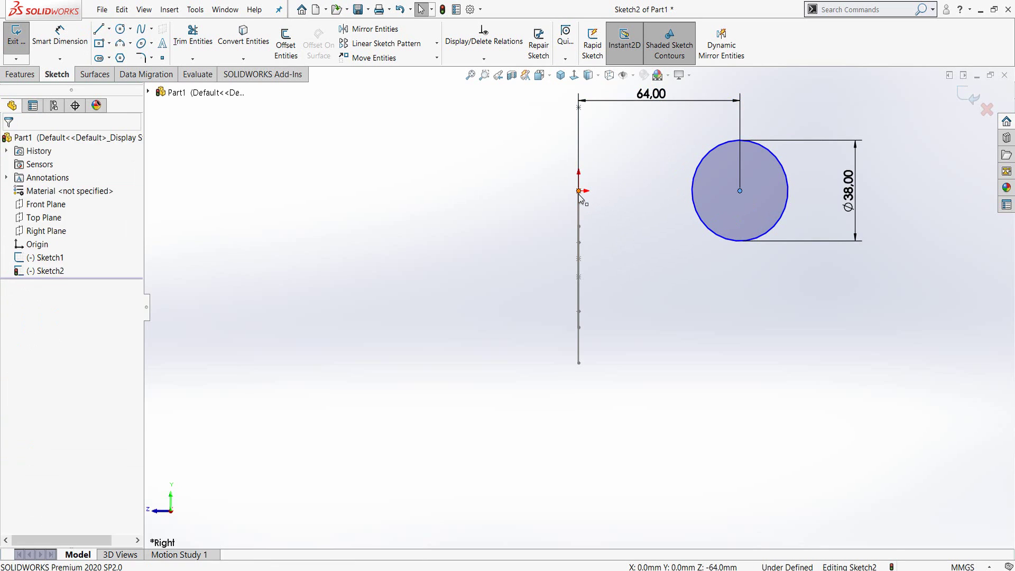
pyautogui.click(17, 339)
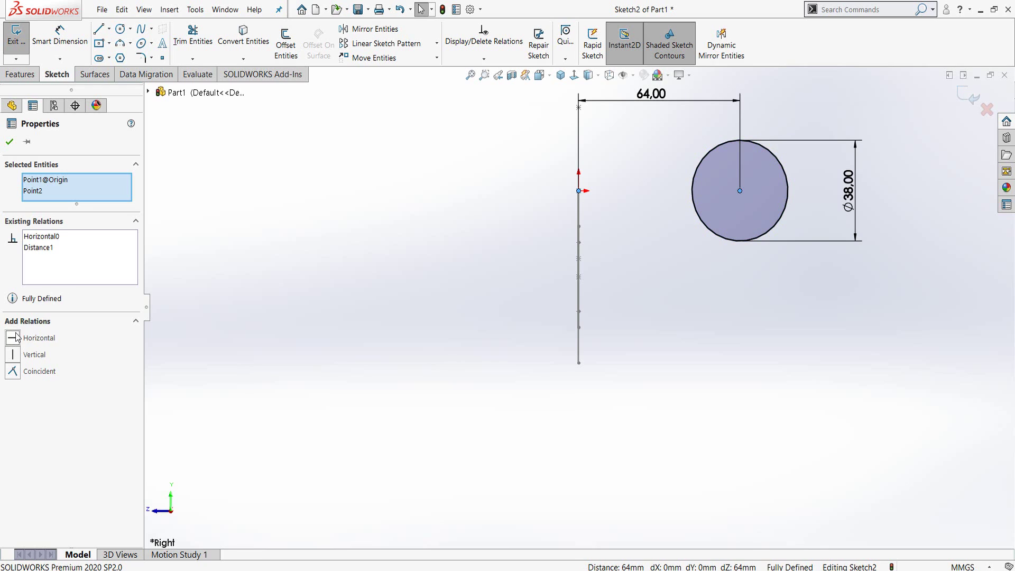
pyautogui.click(9, 141)
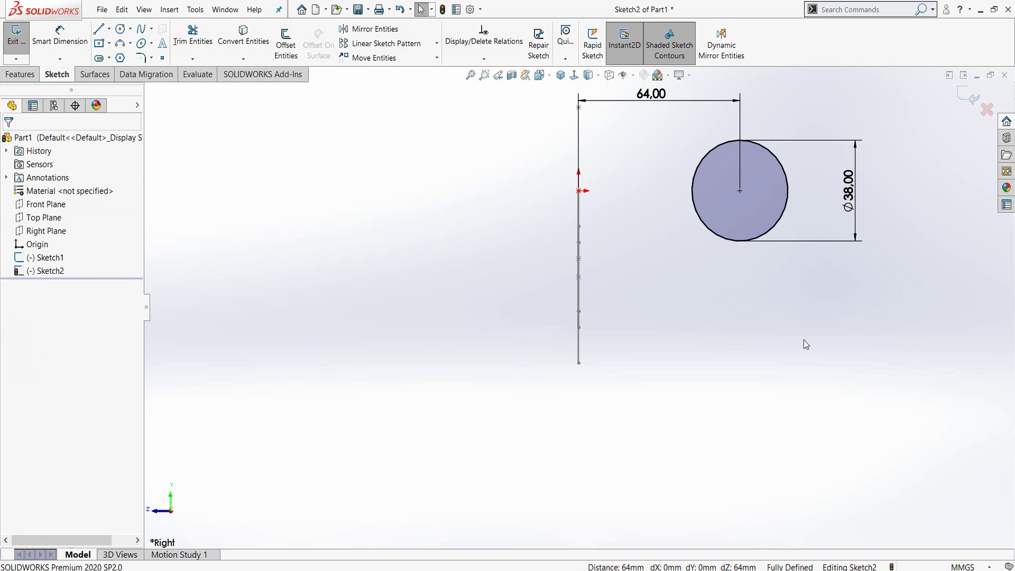
pyautogui.click(967, 97)
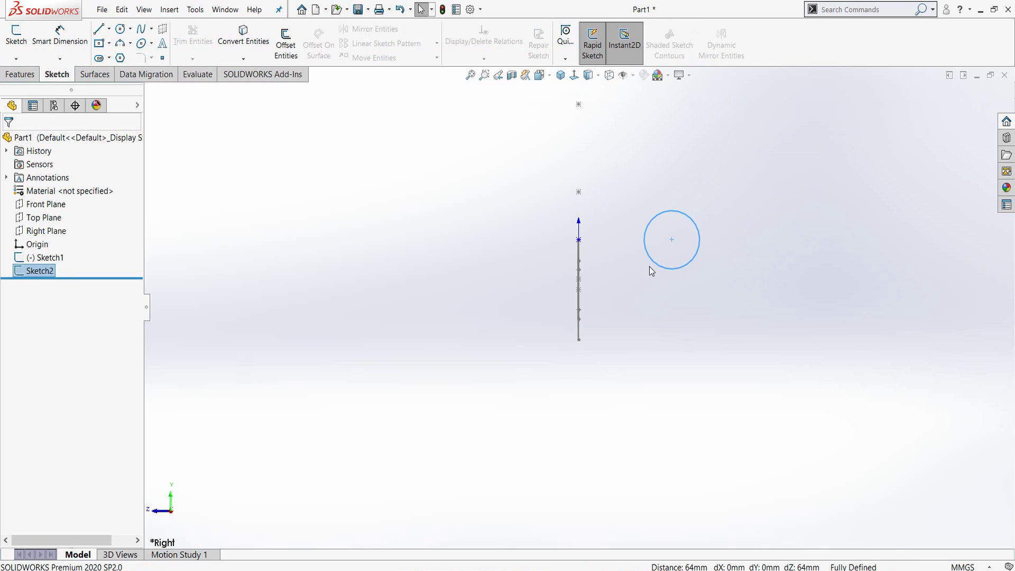
pyautogui.moveTo(547, 235)
pyautogui.mouseDown(button='middle')
pyautogui.moveTo(607, 290)
pyautogui.moveTo(623, 469)
pyautogui.moveTo(566, 254)
pyautogui.moveTo(544, 321)
pyautogui.moveTo(533, 321)
pyautogui.moveTo(546, 285)
pyautogui.moveTo(574, 300)
pyautogui.mouseUp(button='middle')
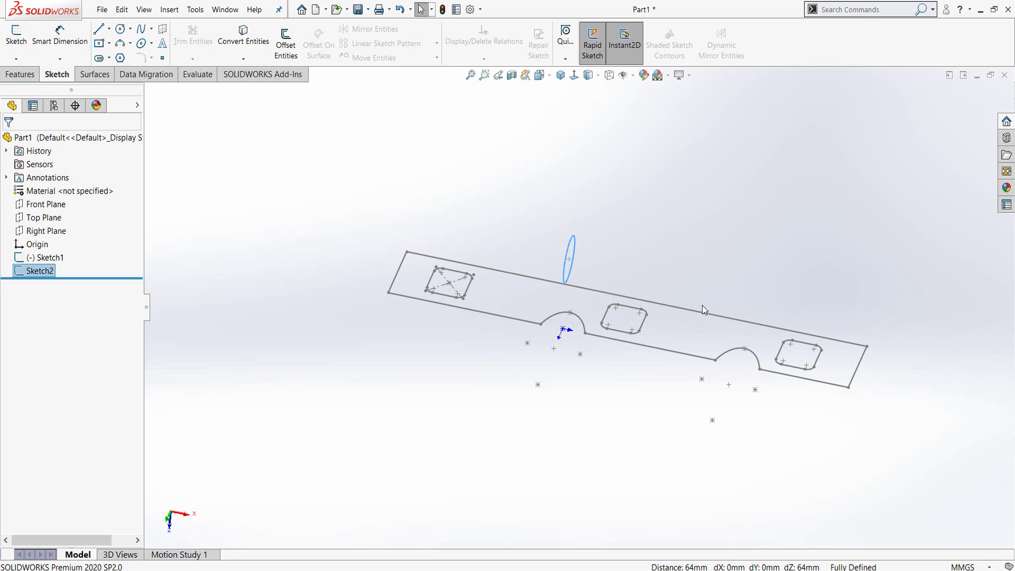
# Create Plane1 offset 148 mm from the Right Plane and start a sketch on it
pyautogui.click(22, 77)
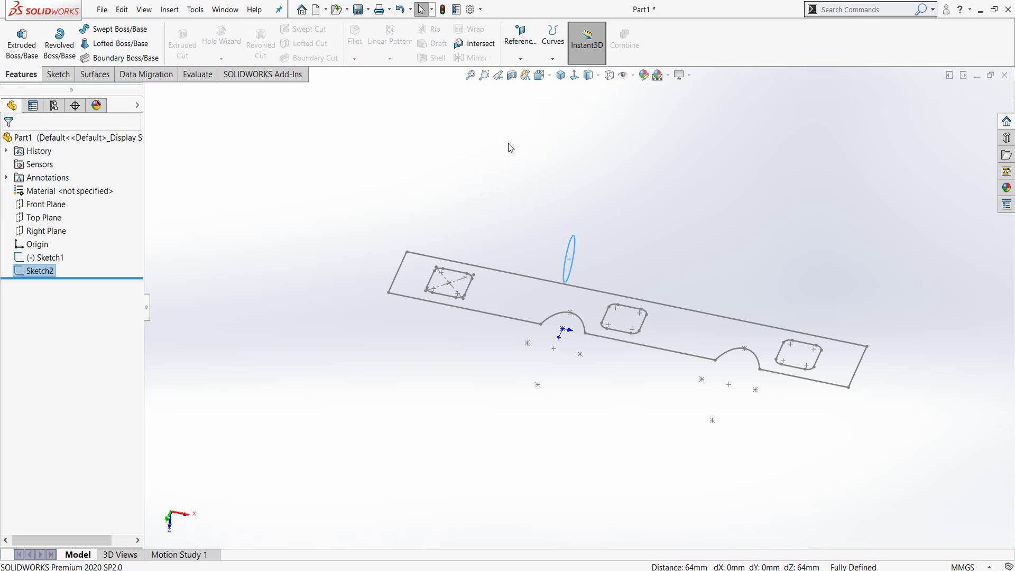
pyautogui.click(522, 59)
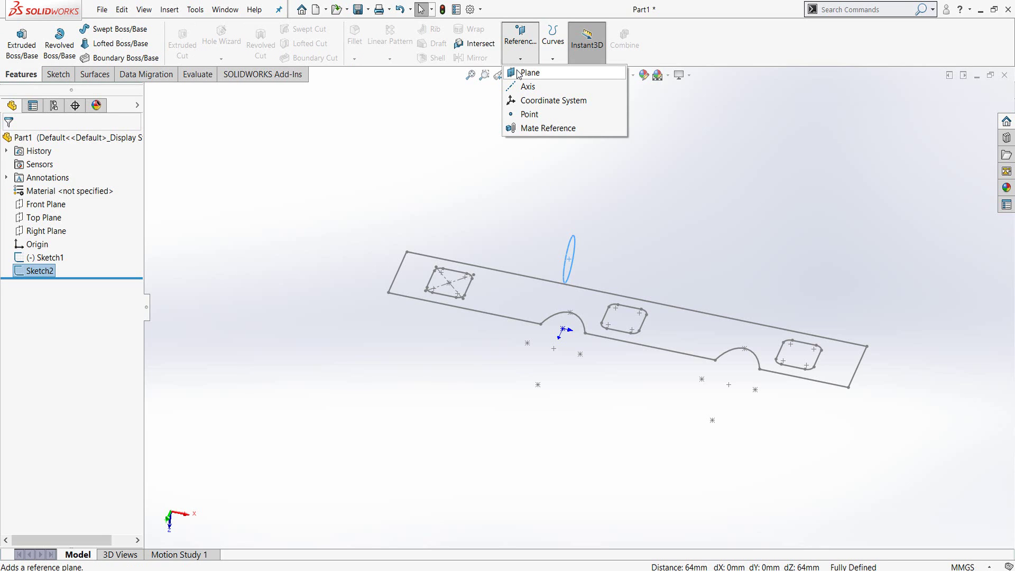
pyautogui.click(528, 73)
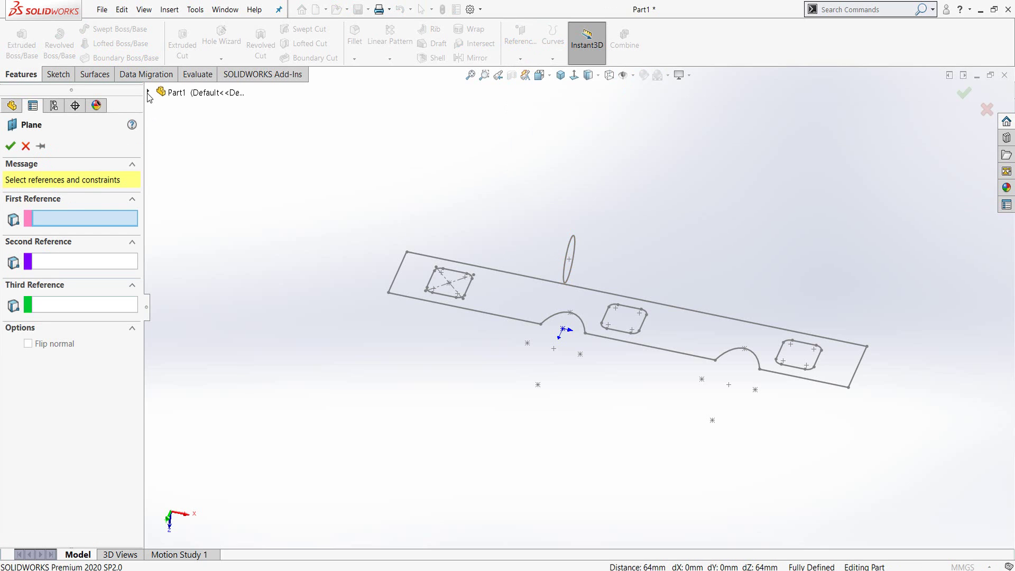
pyautogui.click(148, 92)
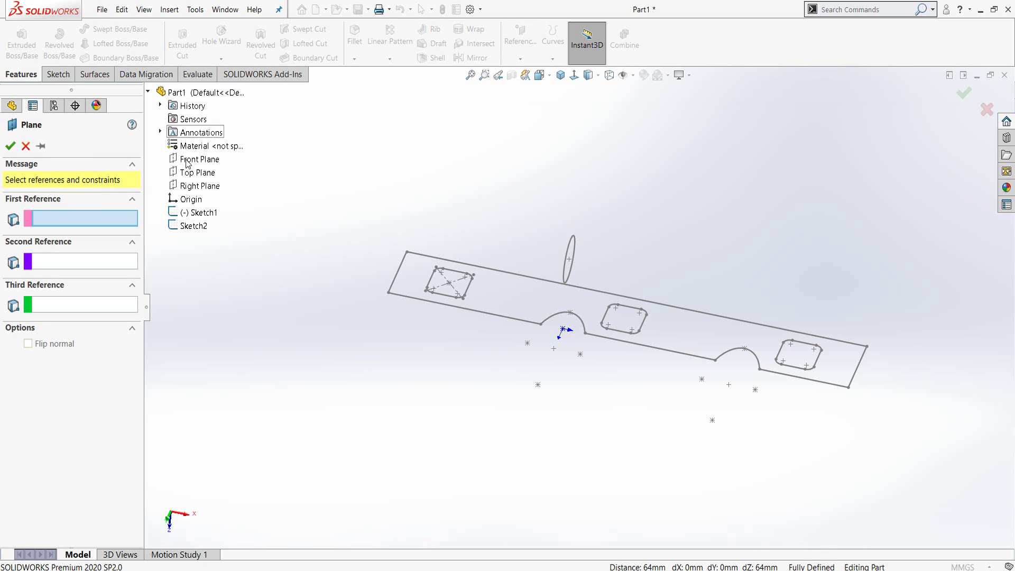
pyautogui.click(196, 186)
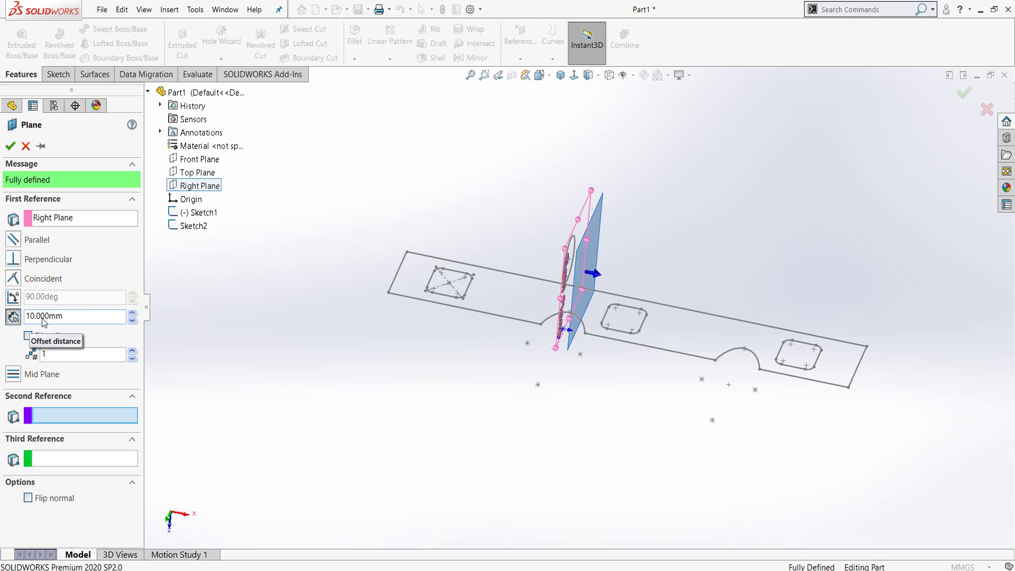
pyautogui.click(8, 319)
pyautogui.write('1')
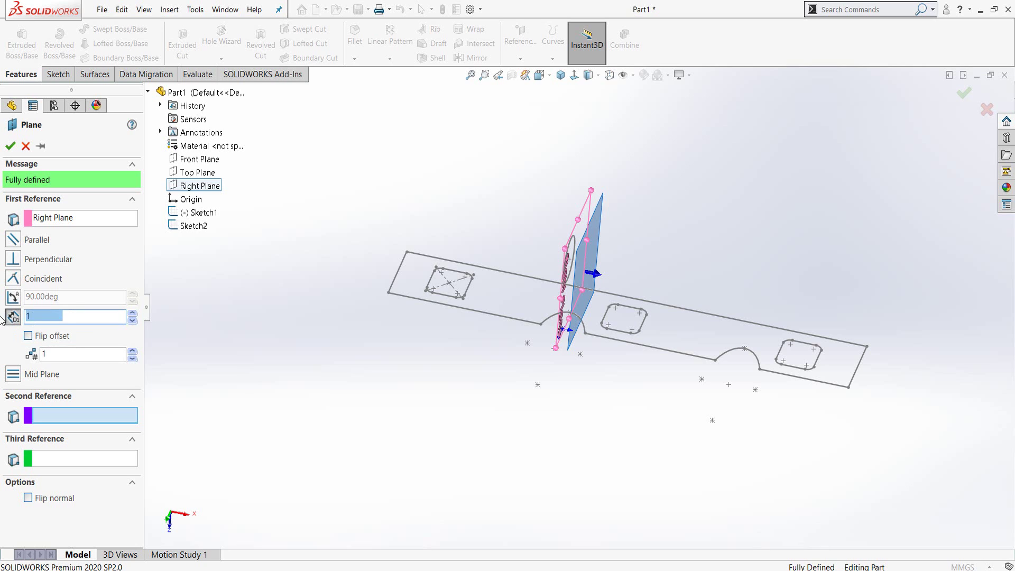
pyautogui.write('48')
pyautogui.press('Return')
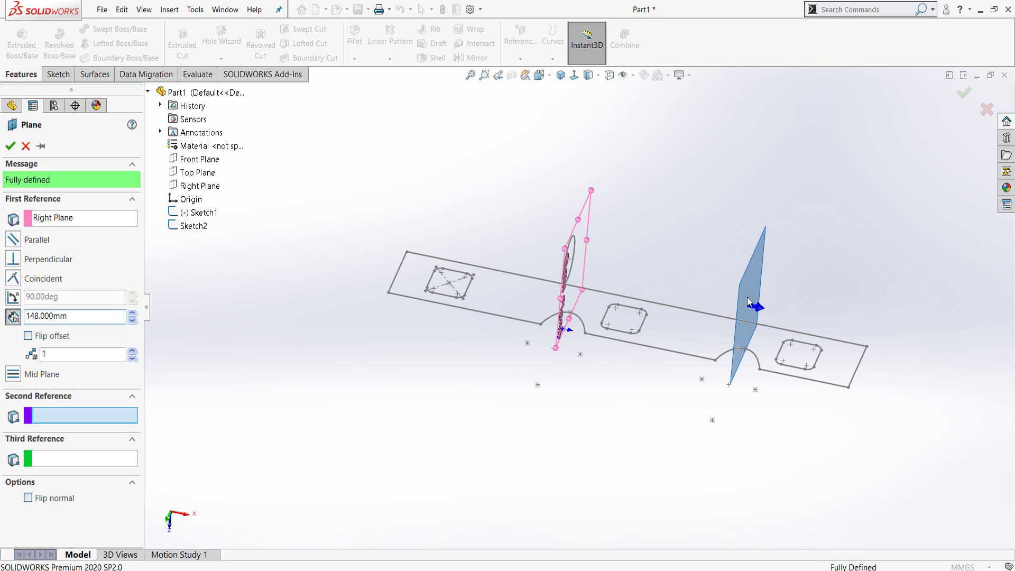
pyautogui.click(10, 146)
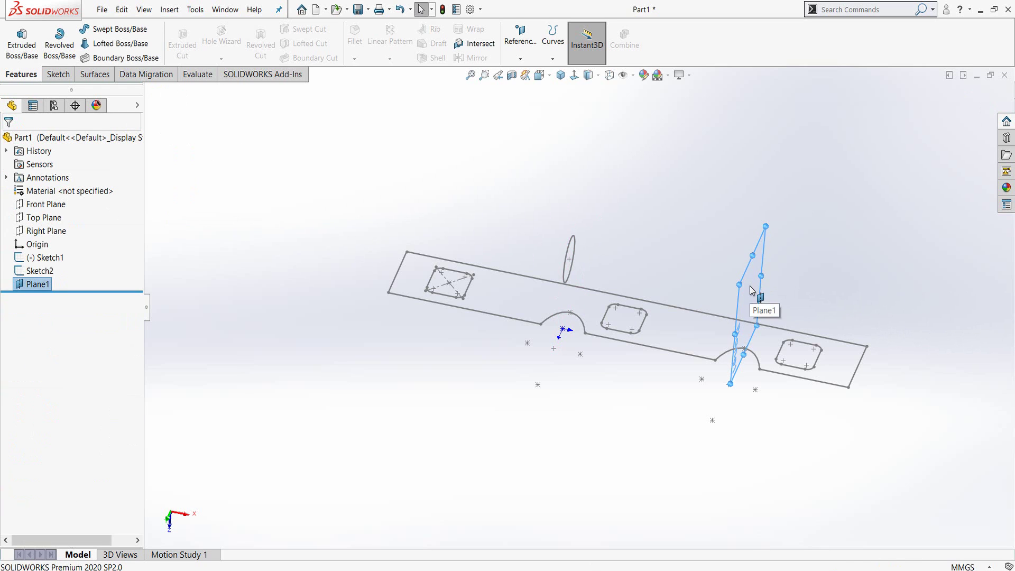
pyautogui.click(752, 290)
pyautogui.click(797, 257)
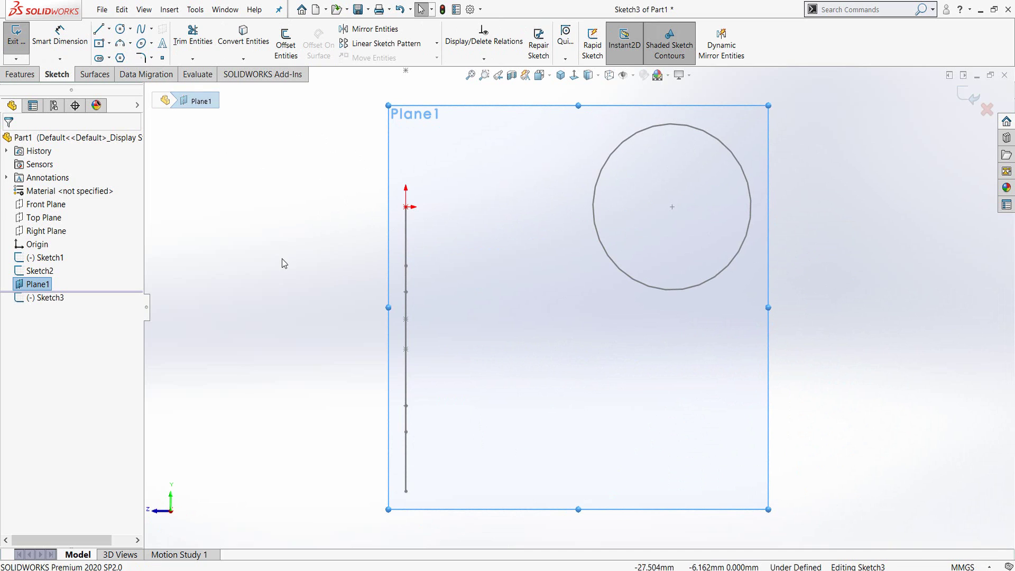
# Draw a circle on Plane1 centred on the existing tube circle's centre
pyautogui.press('c')
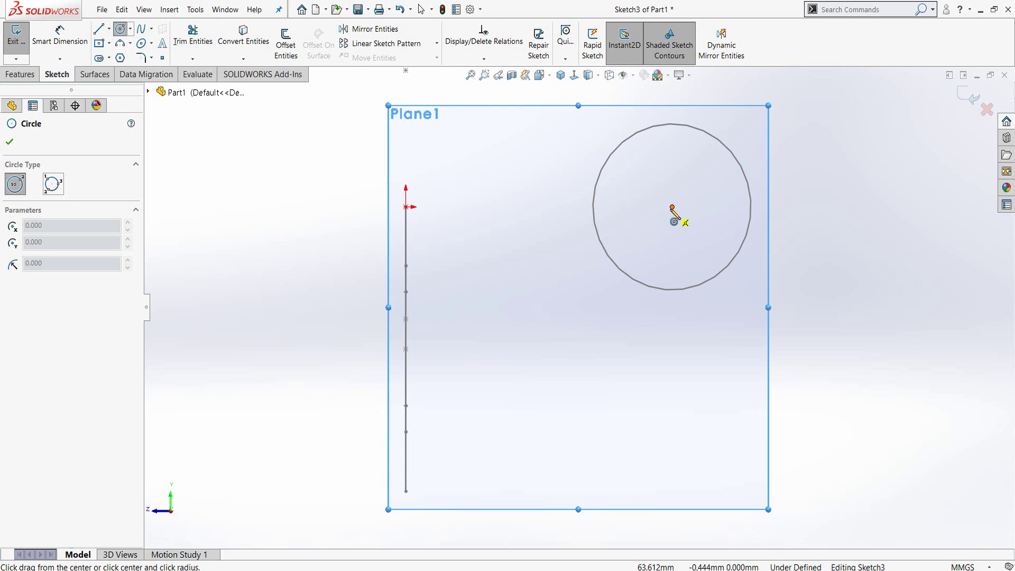
pyautogui.click(672, 207)
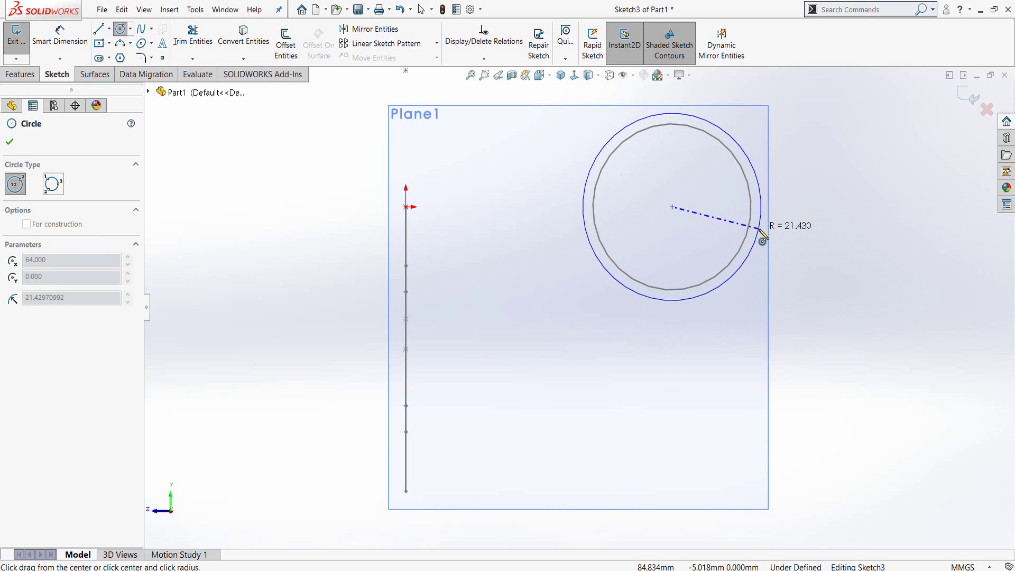
pyautogui.click(762, 236)
pyautogui.press('Escape')
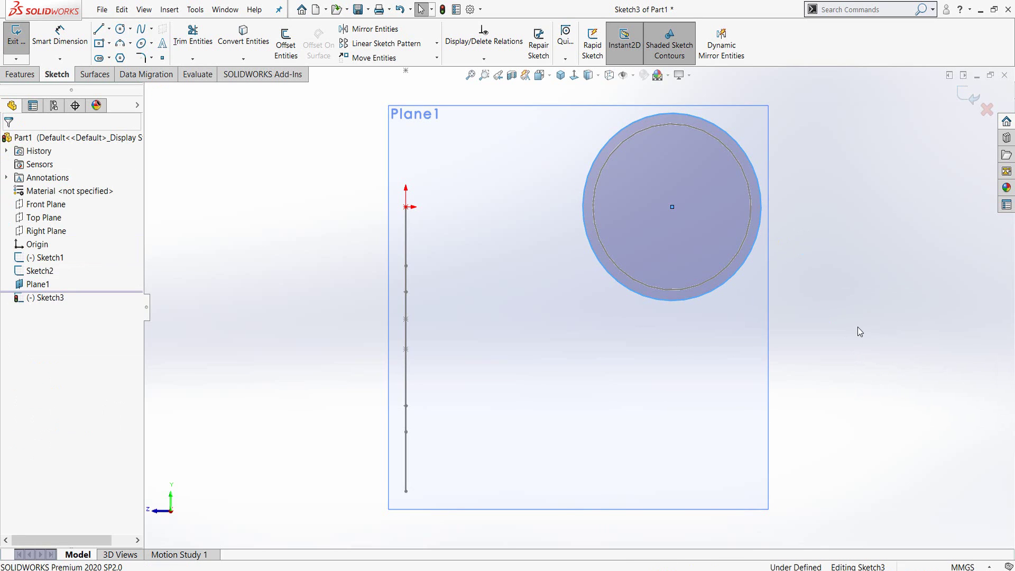
# Dimension the circle to Ø50 mm and close Sketch3
pyautogui.press('d')
pyautogui.click(755, 183)
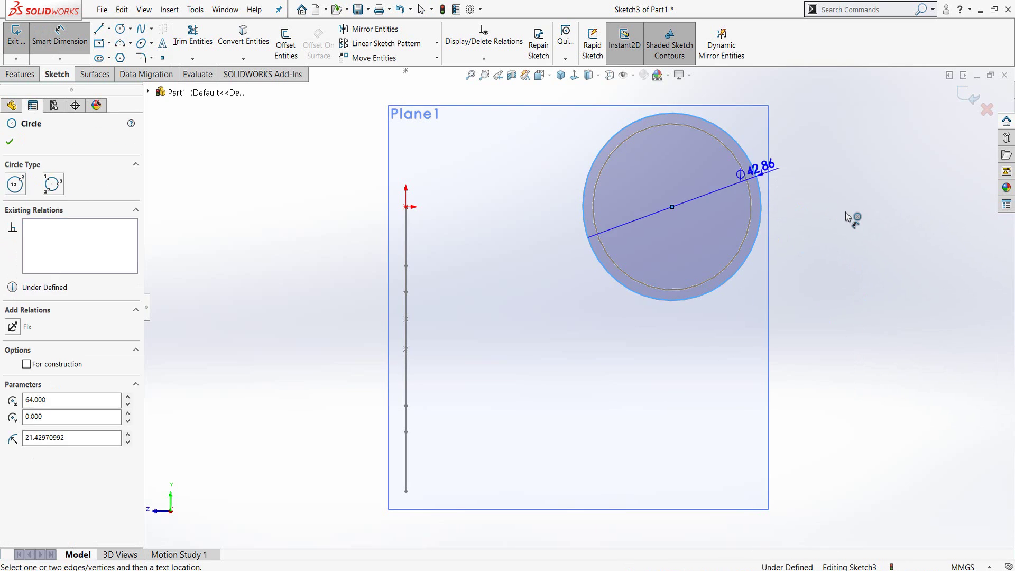
pyautogui.click(846, 211)
pyautogui.write('50')
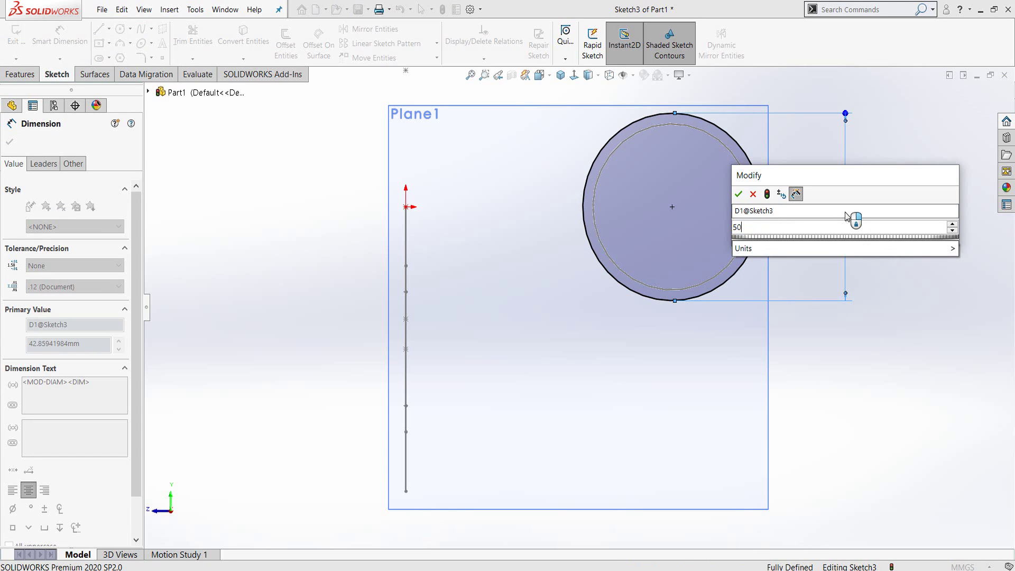
pyautogui.press('Return')
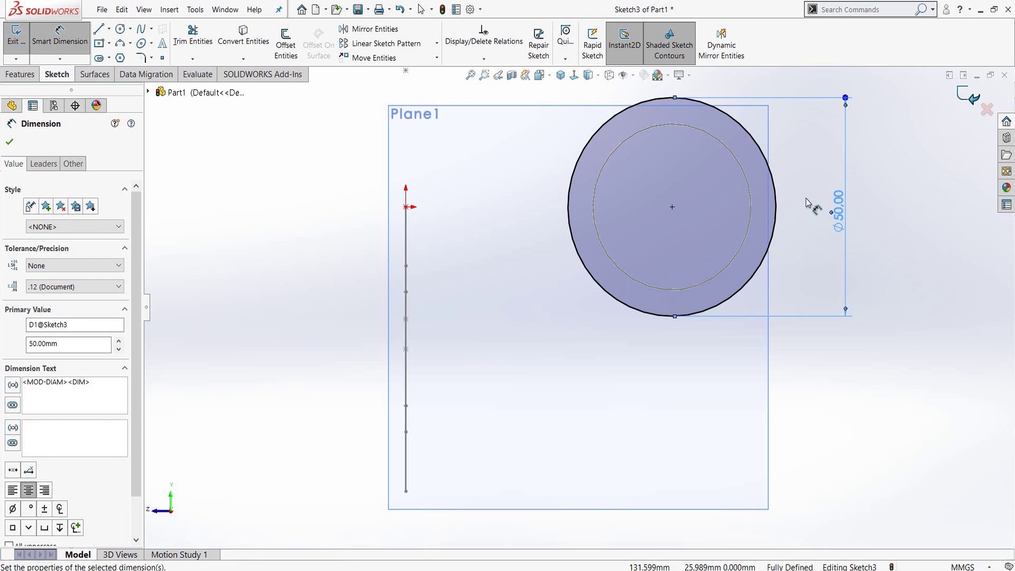
pyautogui.press('Escape')
pyautogui.hotkey('ctrl', 'b')
pyautogui.moveTo(541, 220)
pyautogui.mouseDown(button='middle')
pyautogui.moveTo(614, 226)
pyautogui.moveTo(674, 509)
pyautogui.mouseUp(button='middle')
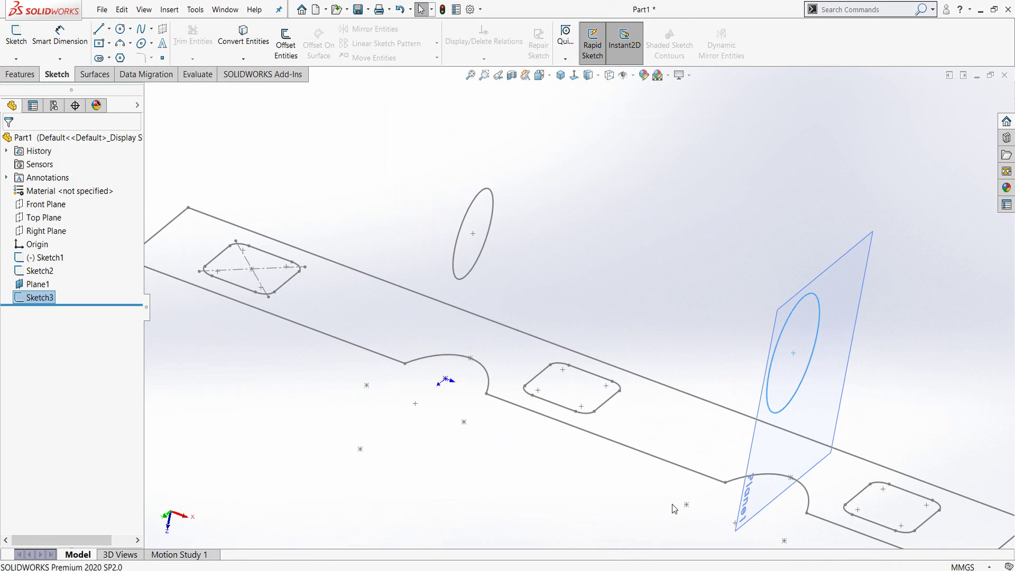
pyautogui.press('f')
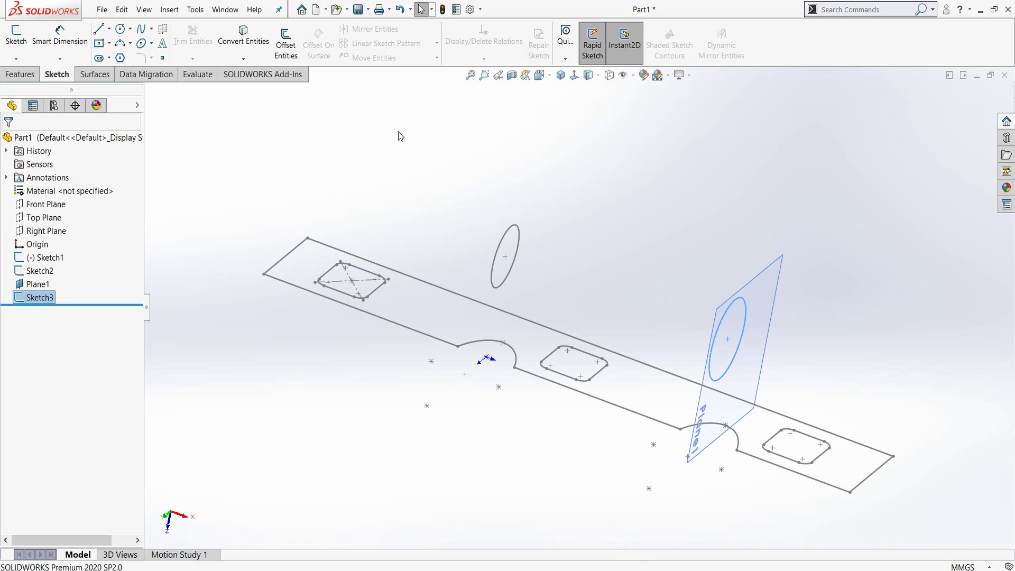
# Create Plane2 offset 296 mm from the Right Plane and select it
pyautogui.click(16, 76)
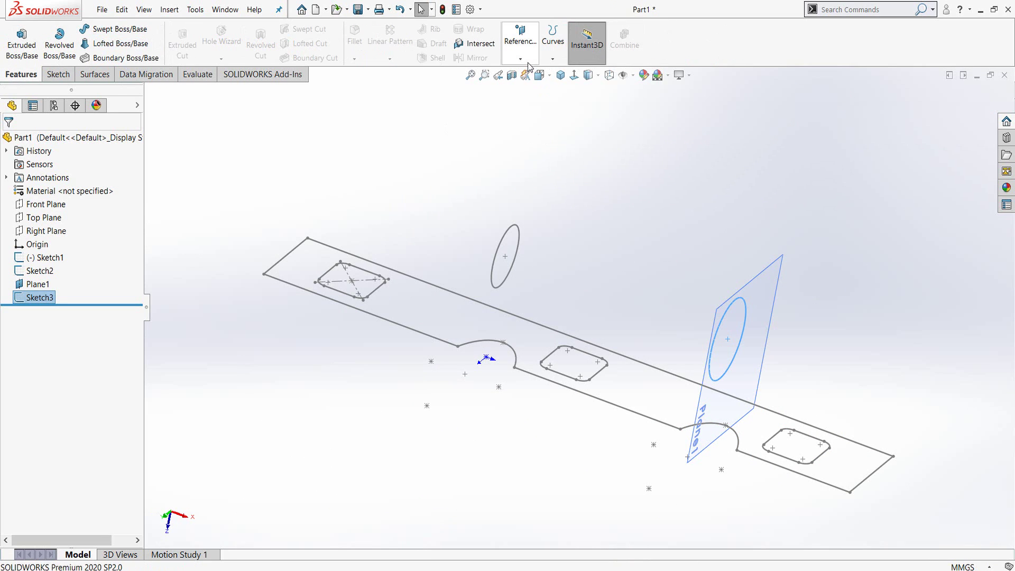
pyautogui.click(520, 40)
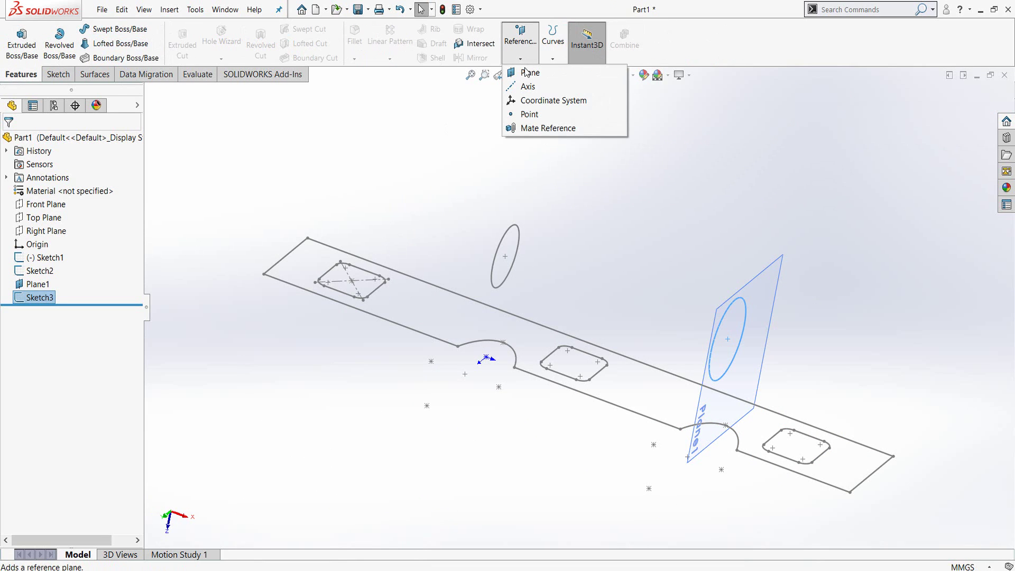
pyautogui.click(527, 72)
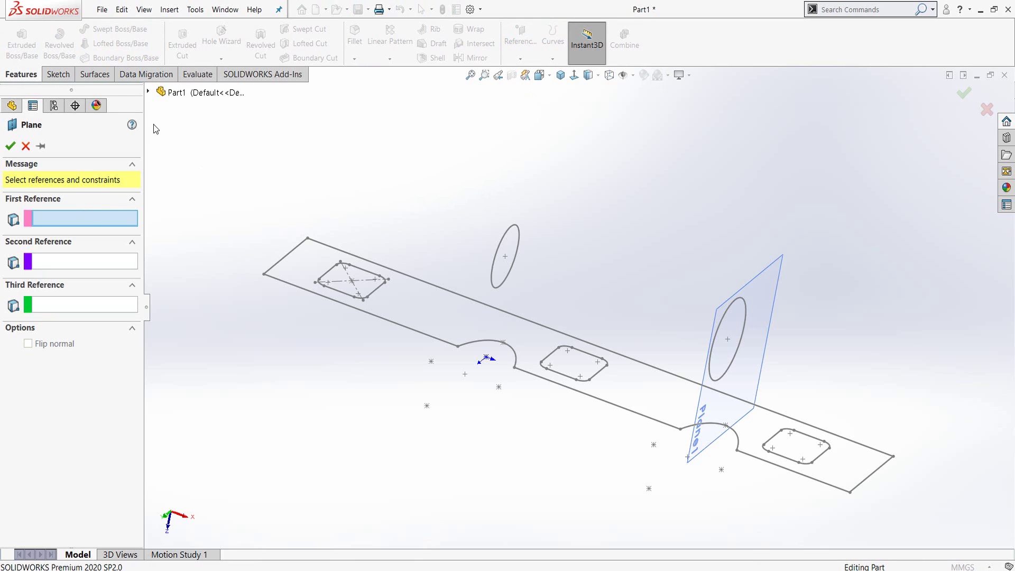
pyautogui.click(149, 93)
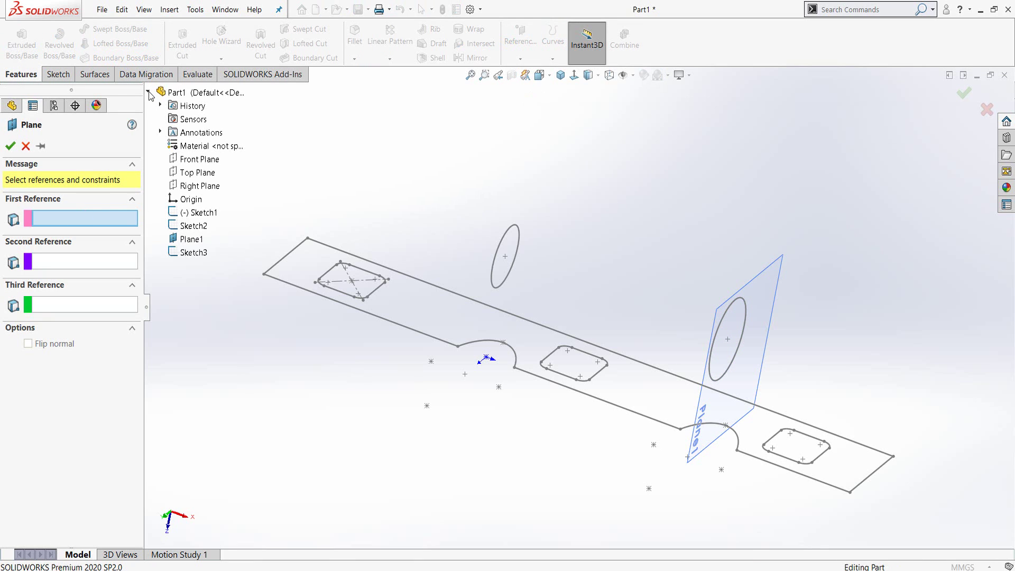
pyautogui.click(188, 186)
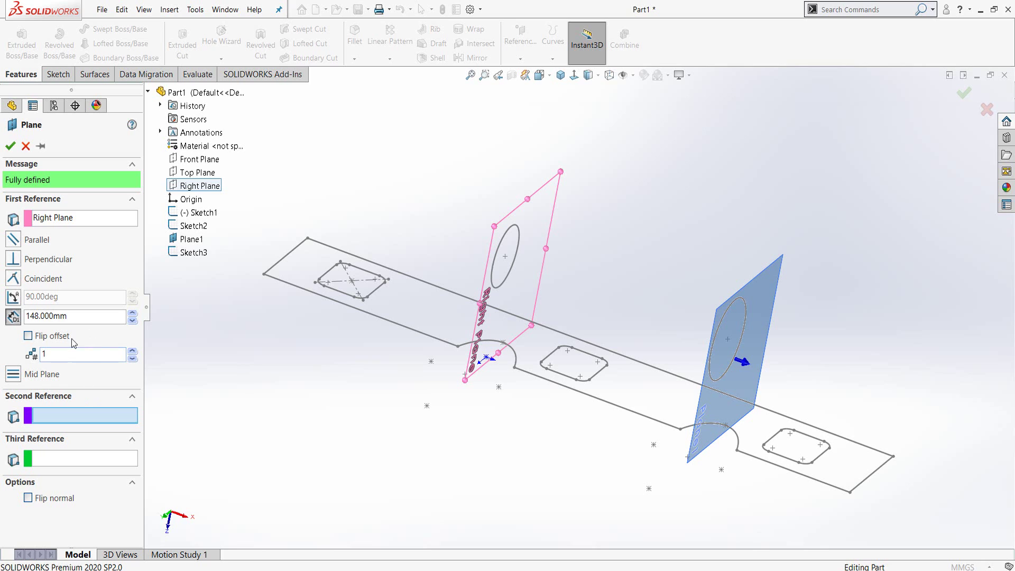
pyautogui.moveTo(73, 317); pyautogui.dragTo(5, 321)
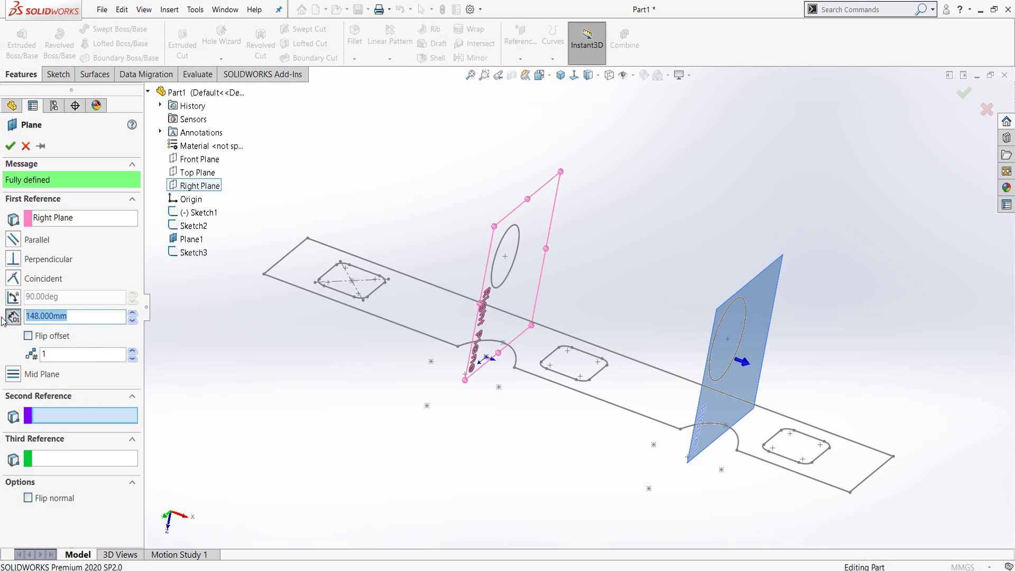
pyautogui.write('296')
pyautogui.press('Return')
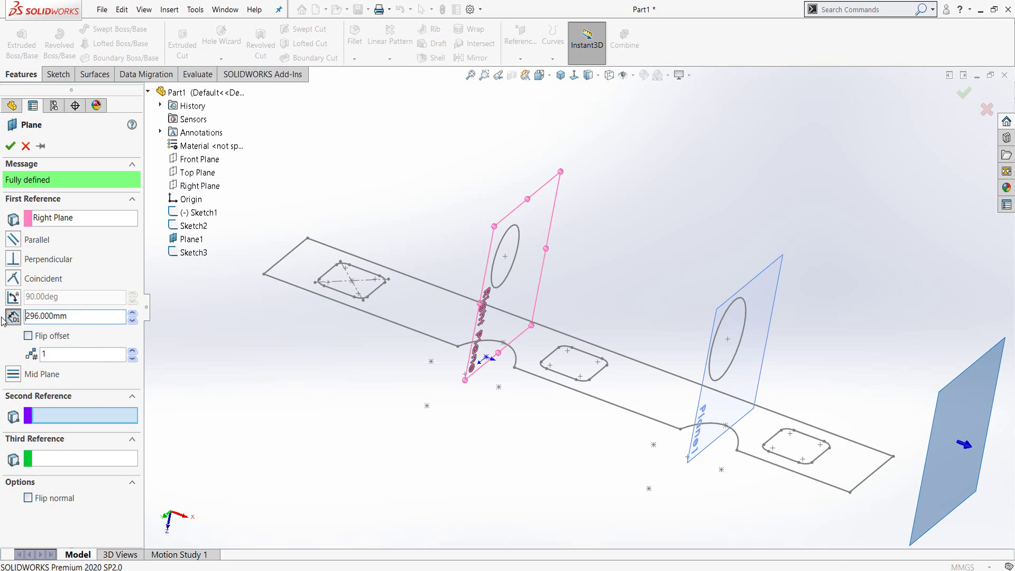
pyautogui.click(10, 146)
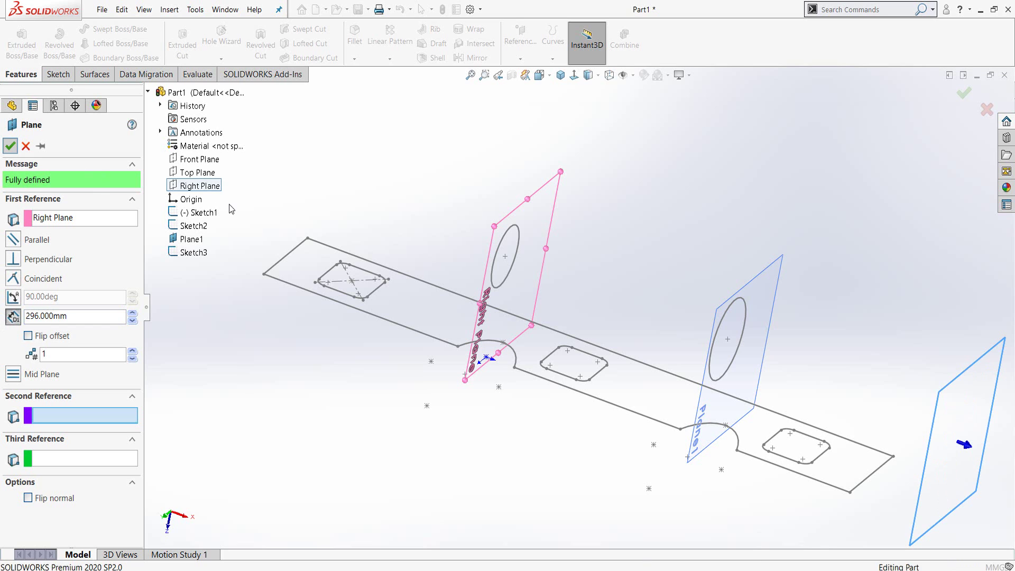
pyautogui.click(961, 448)
# Start a sketch on Plane2 with a circle centred on the existing circles
pyautogui.click(956, 405)
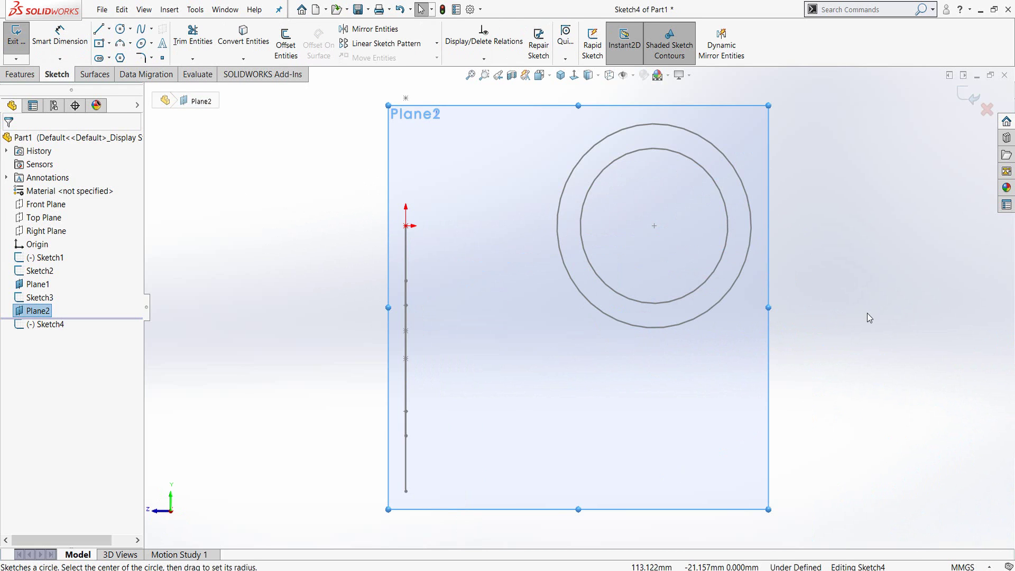
pyautogui.press('c')
pyautogui.click(654, 226)
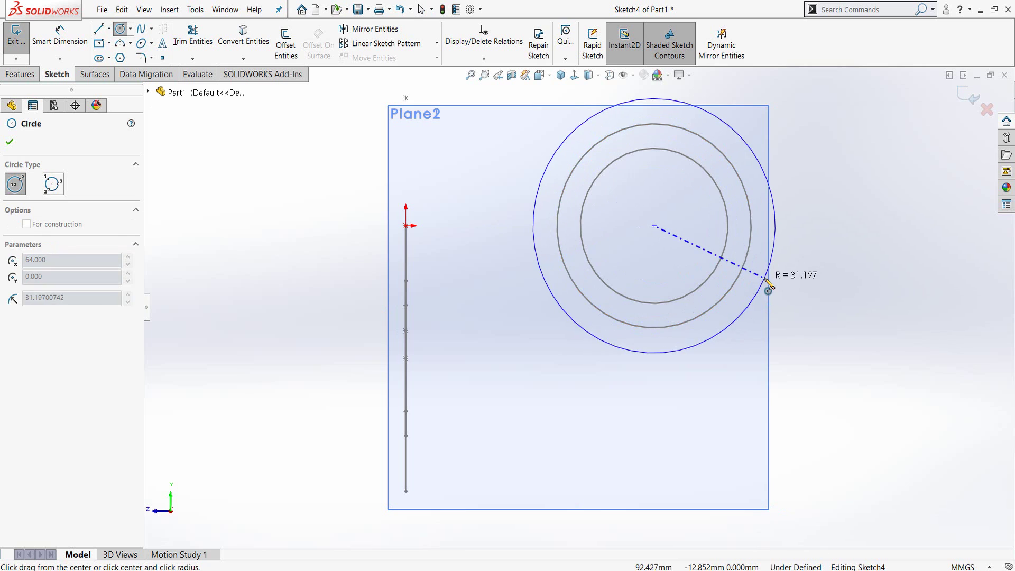
pyautogui.click(760, 286)
# Dimension the circle to Ø58 mm and close Sketch4
pyautogui.press('d')
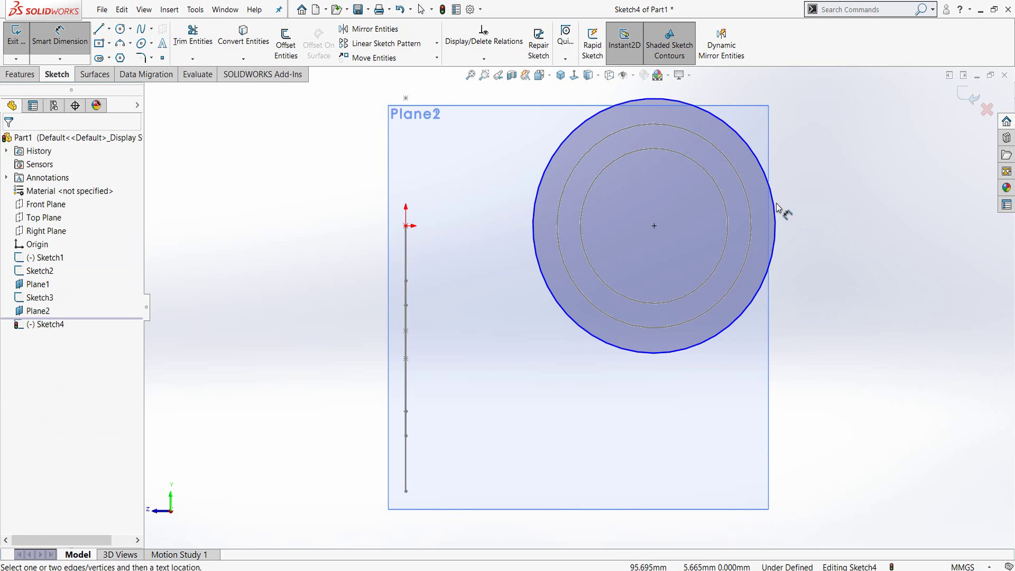
pyautogui.click(778, 212)
pyautogui.click(865, 228)
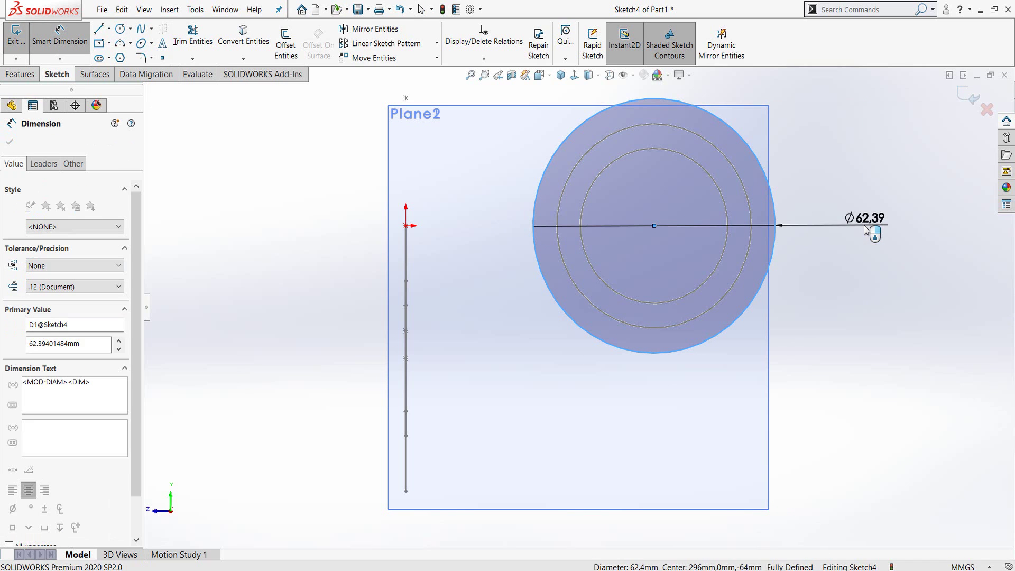
pyautogui.write('58')
pyautogui.press('Return')
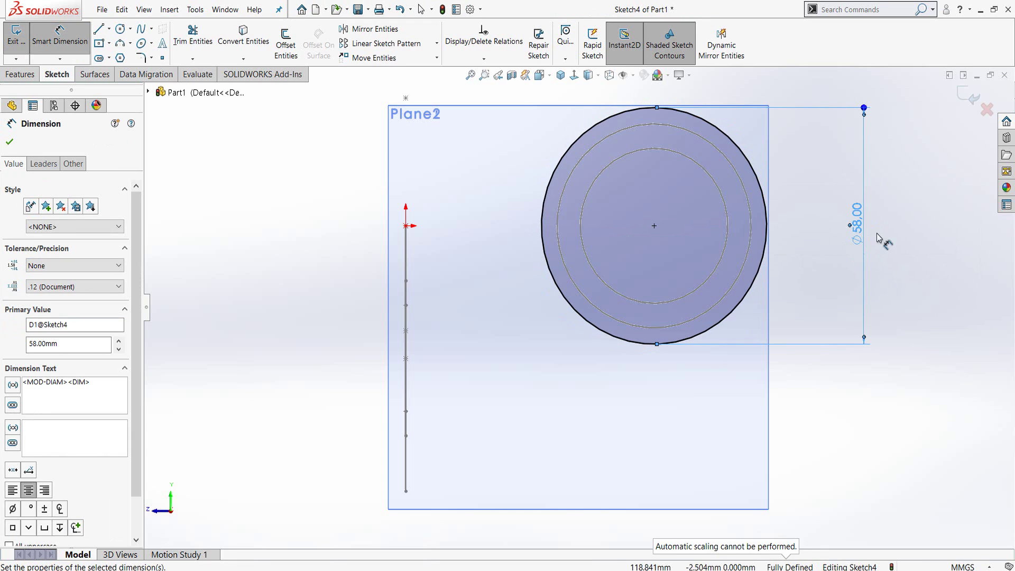
pyautogui.click(969, 96)
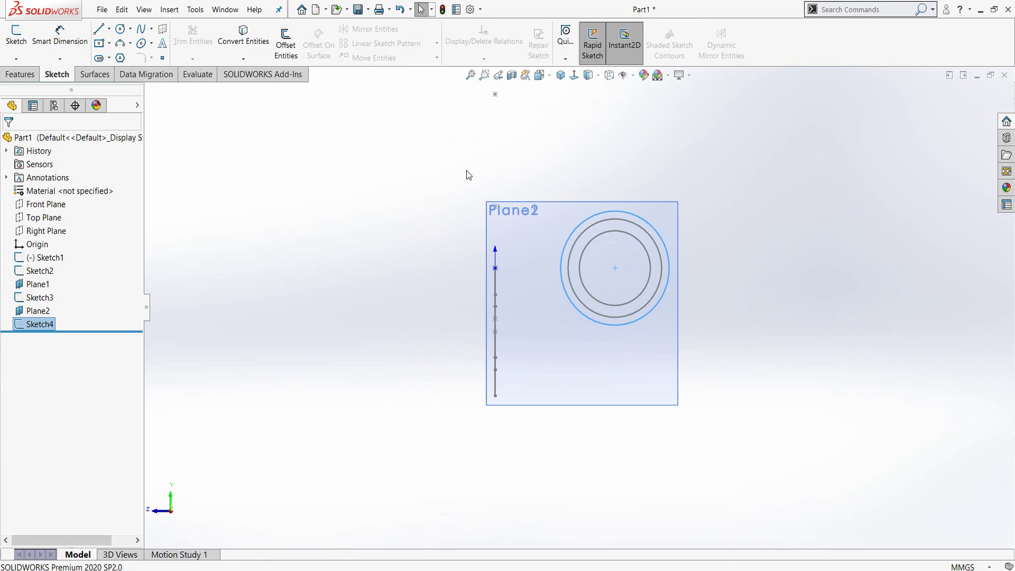
pyautogui.moveTo(467, 173)
pyautogui.mouseDown(button='middle')
pyautogui.moveTo(542, 554)
pyautogui.moveTo(542, 545)
pyautogui.mouseUp(button='middle')
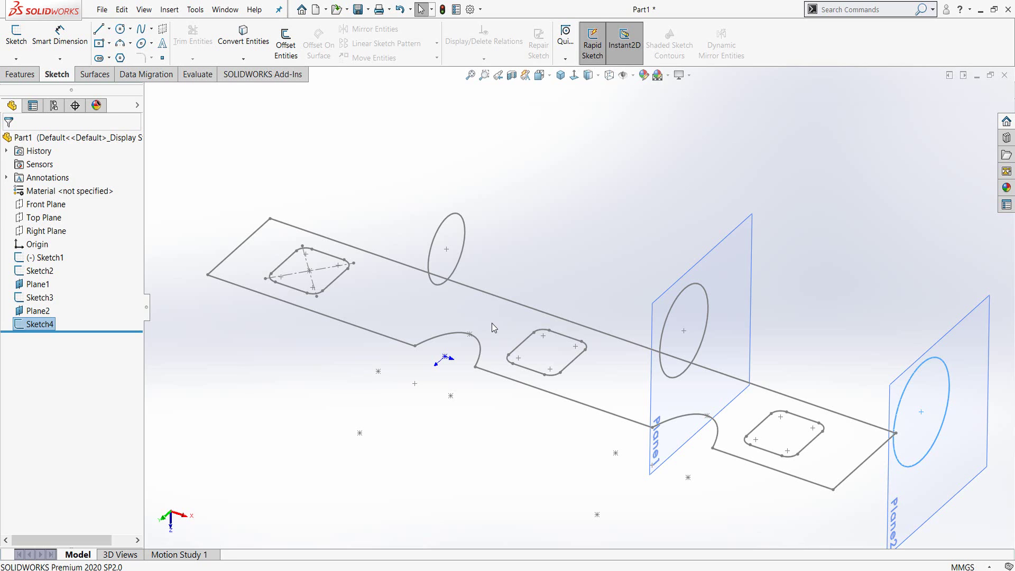
# Start a Boundary Boss/Base and clear Sketch4 from the profile list
pyautogui.click(20, 74)
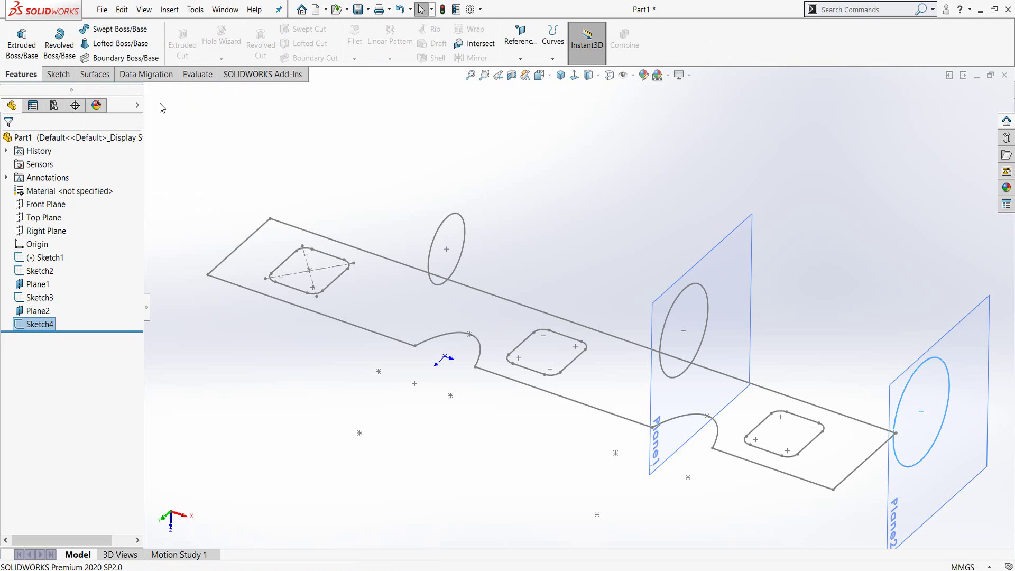
pyautogui.click(113, 60)
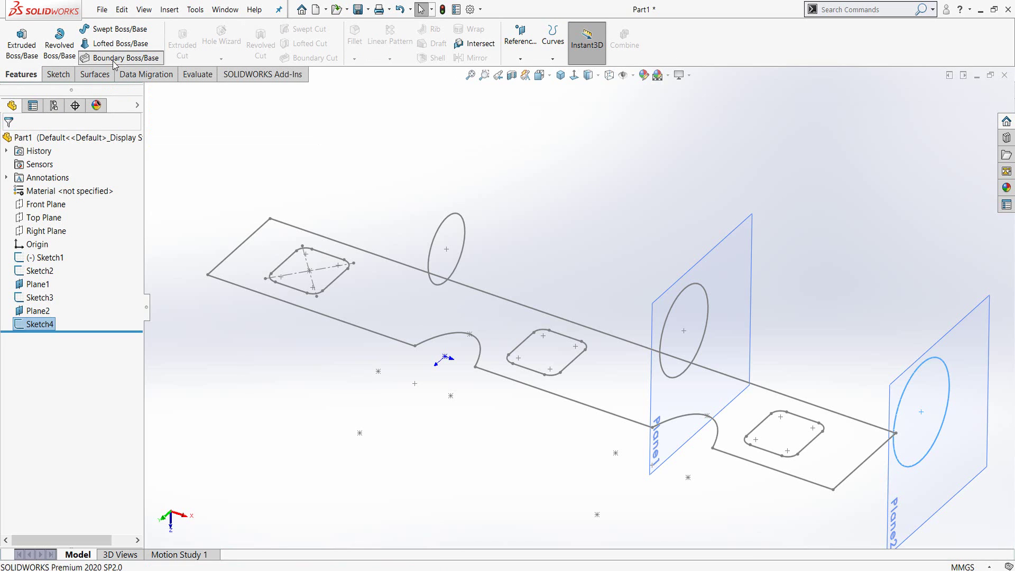
pyautogui.moveTo(366, 224)
pyautogui.mouseDown(button='middle')
pyautogui.moveTo(431, 224)
pyautogui.moveTo(411, 286)
pyautogui.moveTo(391, 296)
pyautogui.mouseUp(button='middle')
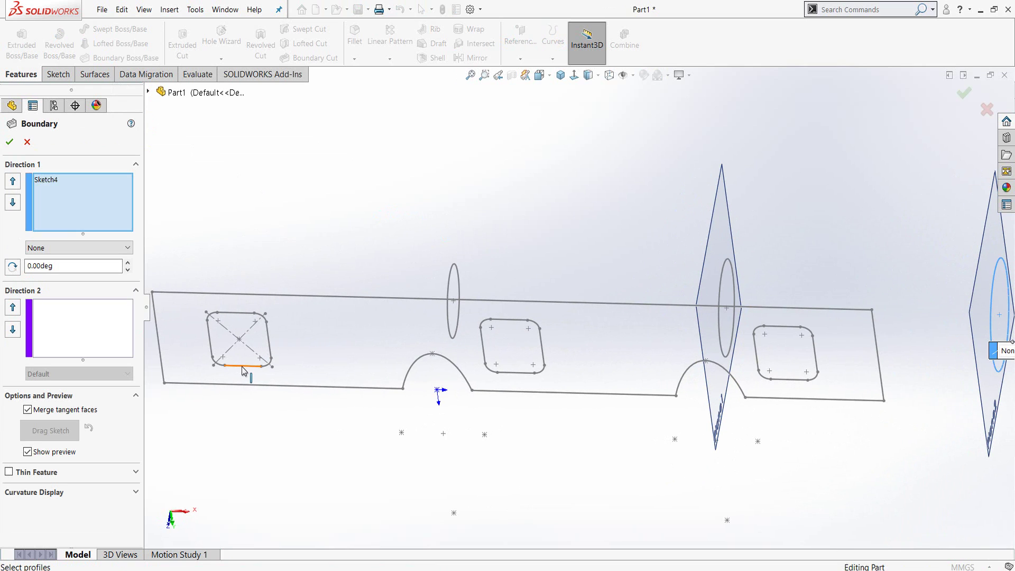
pyautogui.rightClick(81, 193)
pyautogui.click(87, 206)
pyautogui.rightClick(86, 207)
pyautogui.click(106, 225)
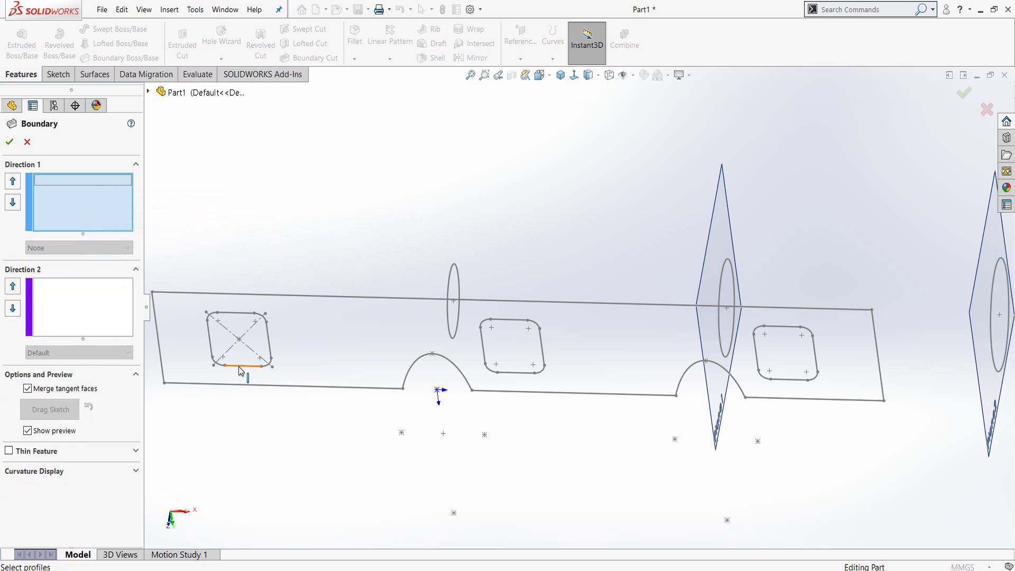
# Set the first port's closed loop as the first profile, Normal To Profile
pyautogui.click(243, 370)
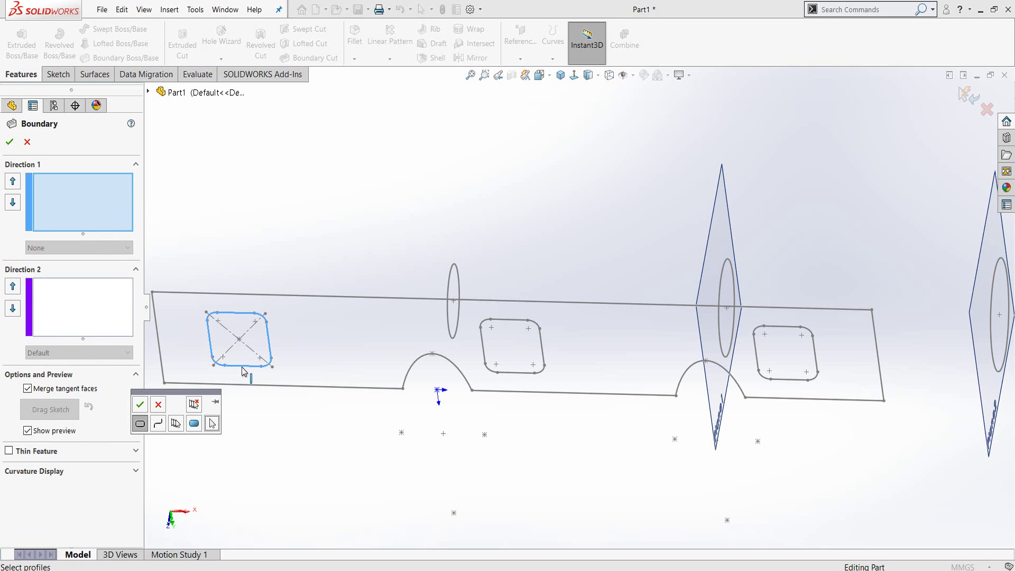
pyautogui.click(141, 423)
pyautogui.click(140, 404)
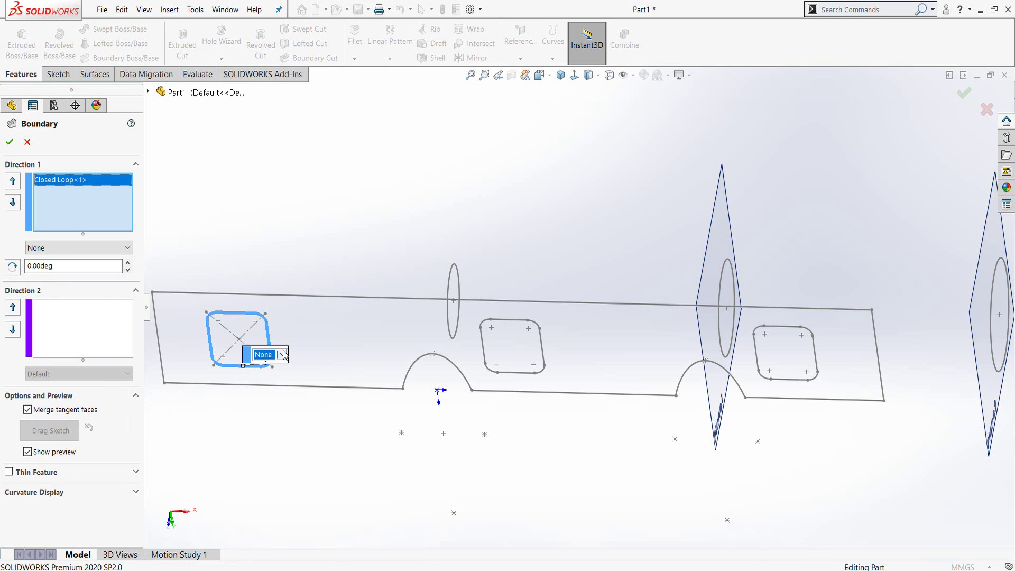
pyautogui.click(283, 354)
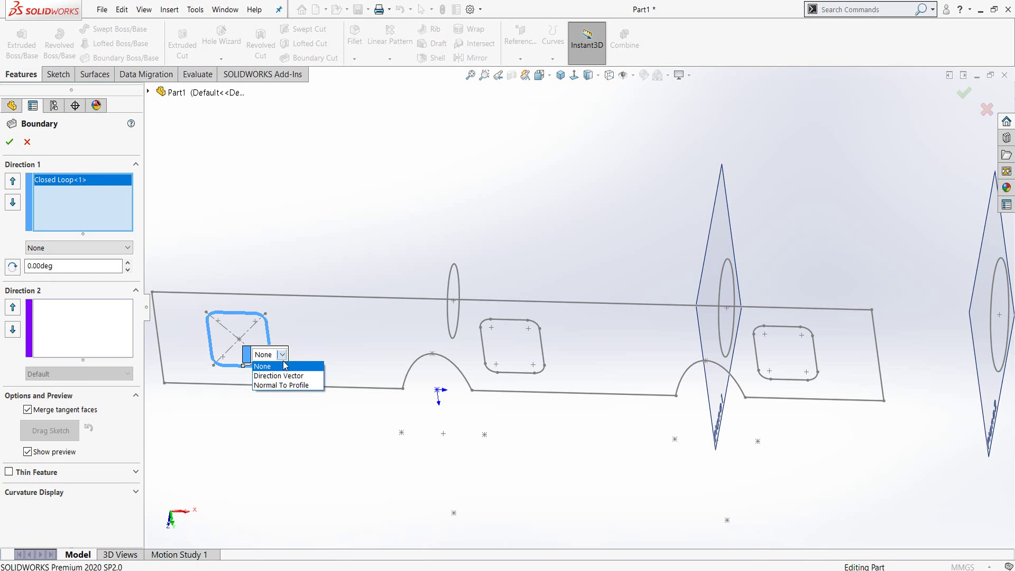
pyautogui.click(284, 385)
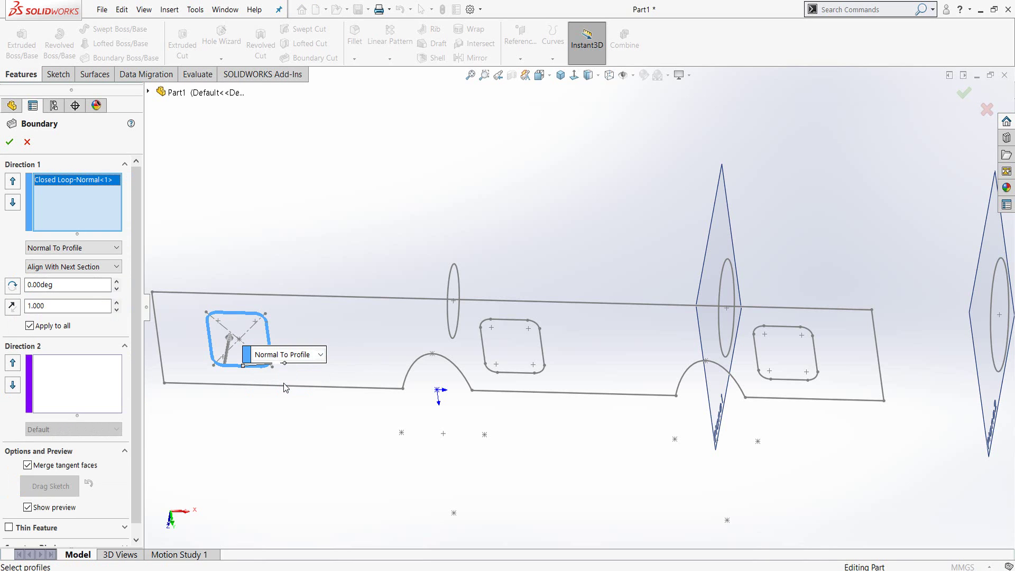
# Add the Sketch2 circle as the end profile and inspect the runner preview
pyautogui.click(459, 287)
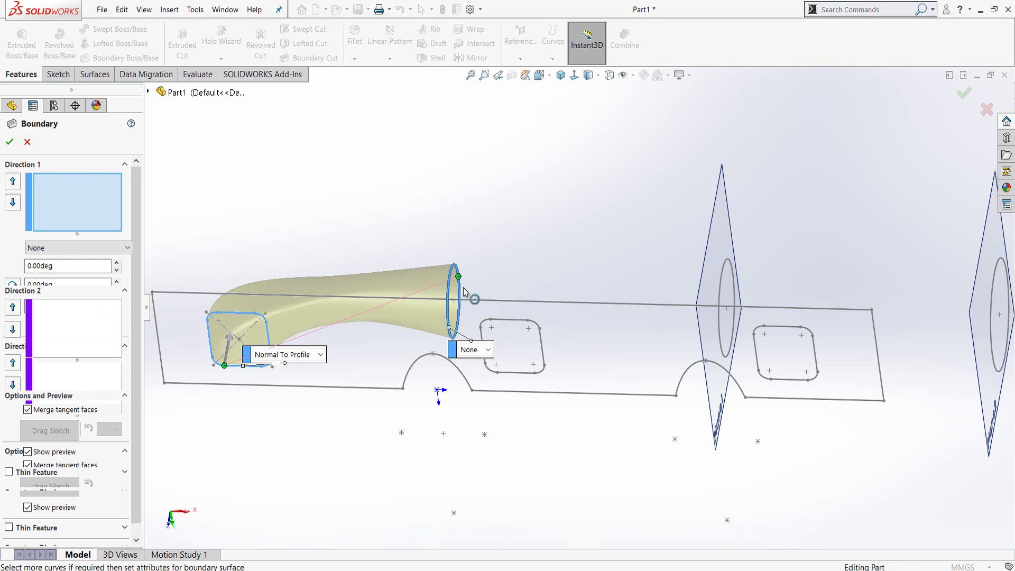
pyautogui.moveTo(464, 291); pyautogui.dragTo(411, 340, button='middle')
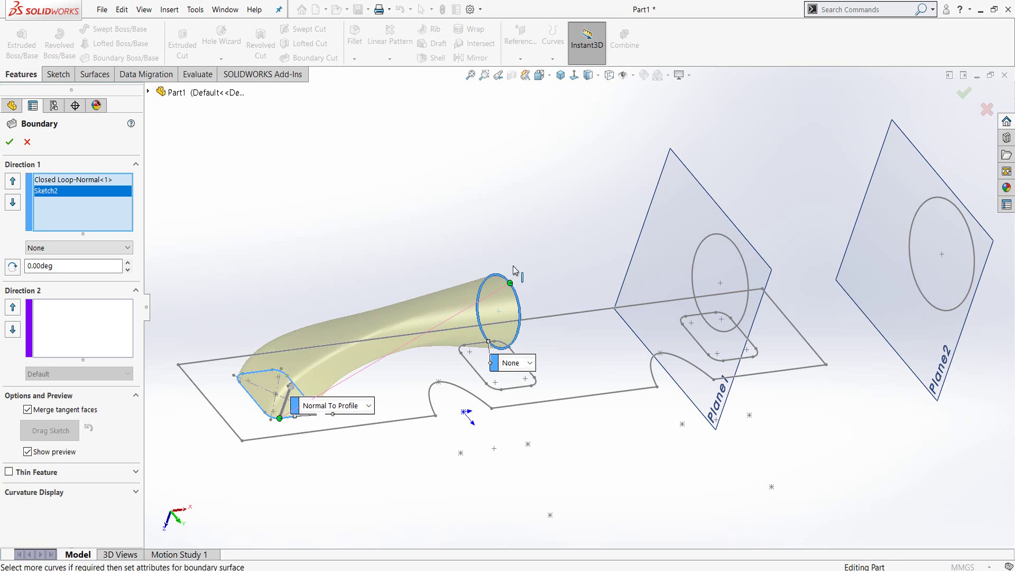
pyautogui.scroll(-2, 520, 278)
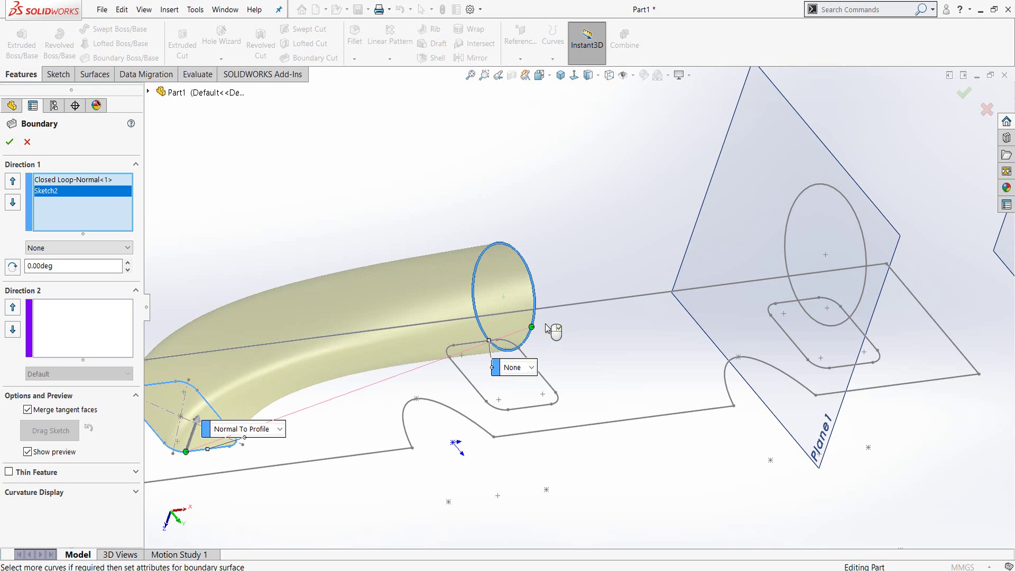
pyautogui.moveTo(545, 332); pyautogui.dragTo(589, 333, button='middle')
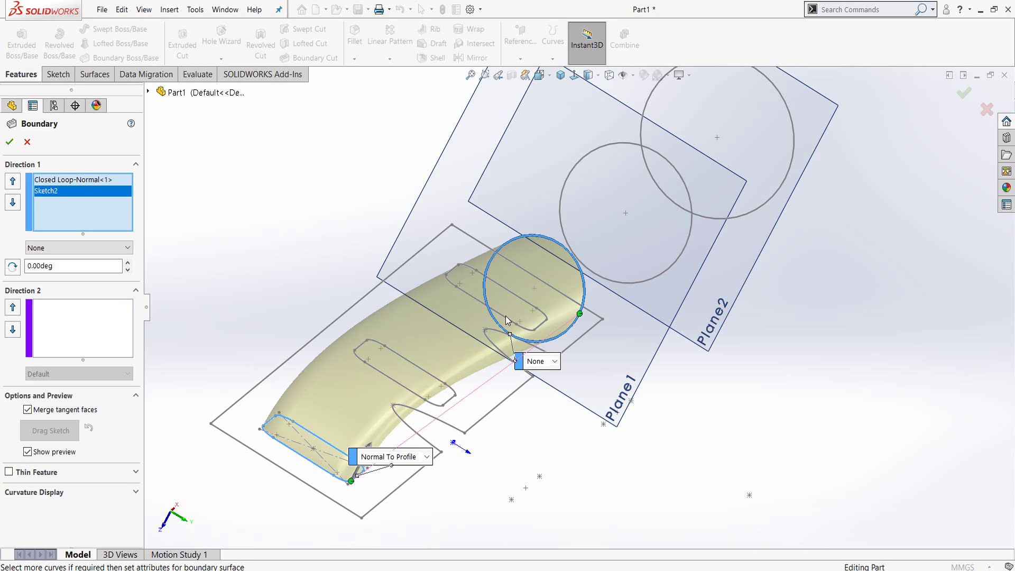
pyautogui.moveTo(506, 320)
pyautogui.mouseDown(button='middle')
pyautogui.moveTo(487, 302)
pyautogui.moveTo(429, 328)
pyautogui.moveTo(476, 333)
pyautogui.moveTo(474, 377)
pyautogui.moveTo(437, 391)
pyautogui.mouseUp(button='middle')
pyautogui.moveTo(494, 332)
pyautogui.mouseDown(button='middle')
pyautogui.moveTo(487, 416)
pyautogui.moveTo(449, 390)
pyautogui.mouseUp(button='middle')
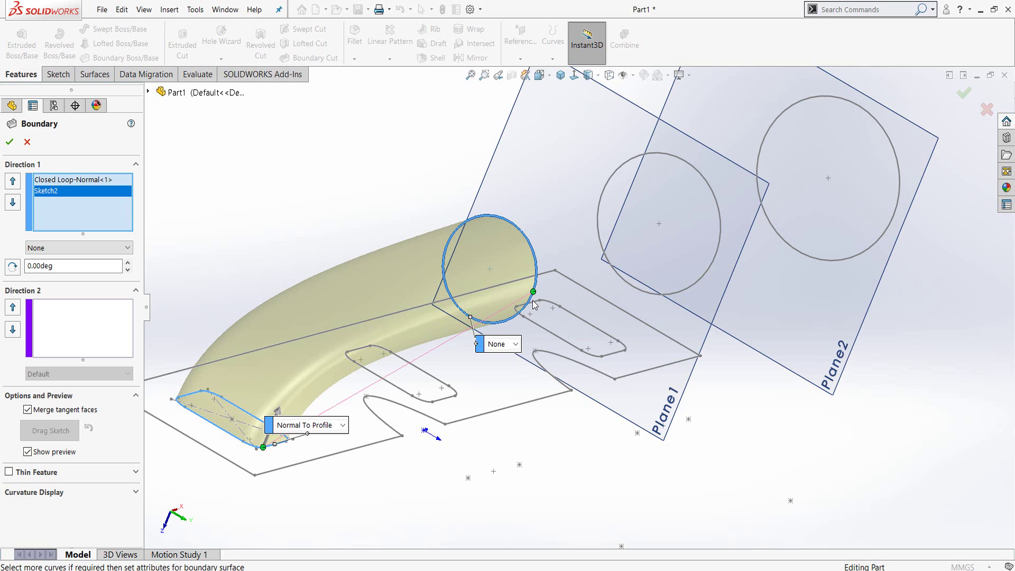
pyautogui.moveTo(533, 301); pyautogui.dragTo(534, 303)
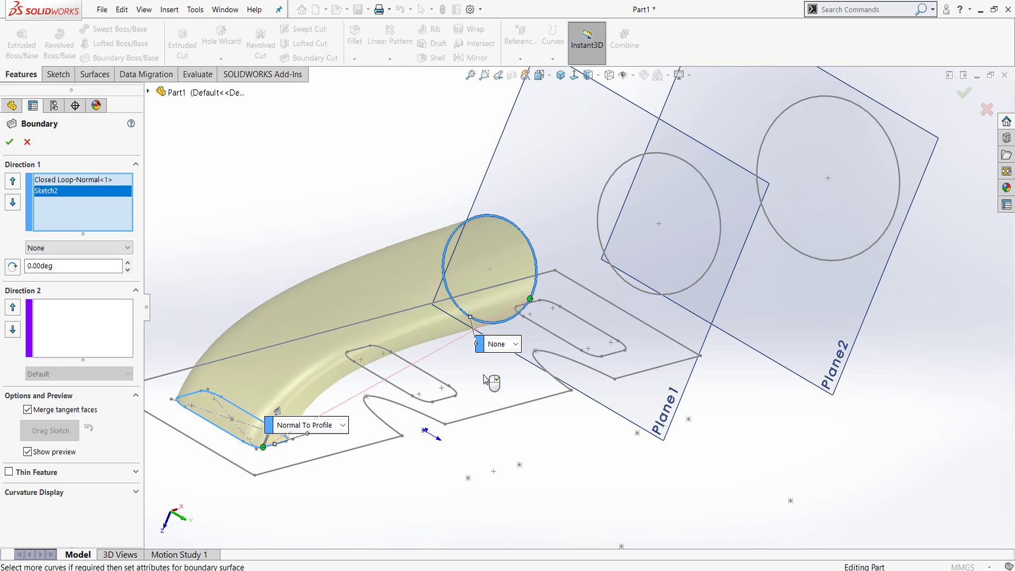
pyautogui.moveTo(487, 379); pyautogui.dragTo(422, 349, button='middle')
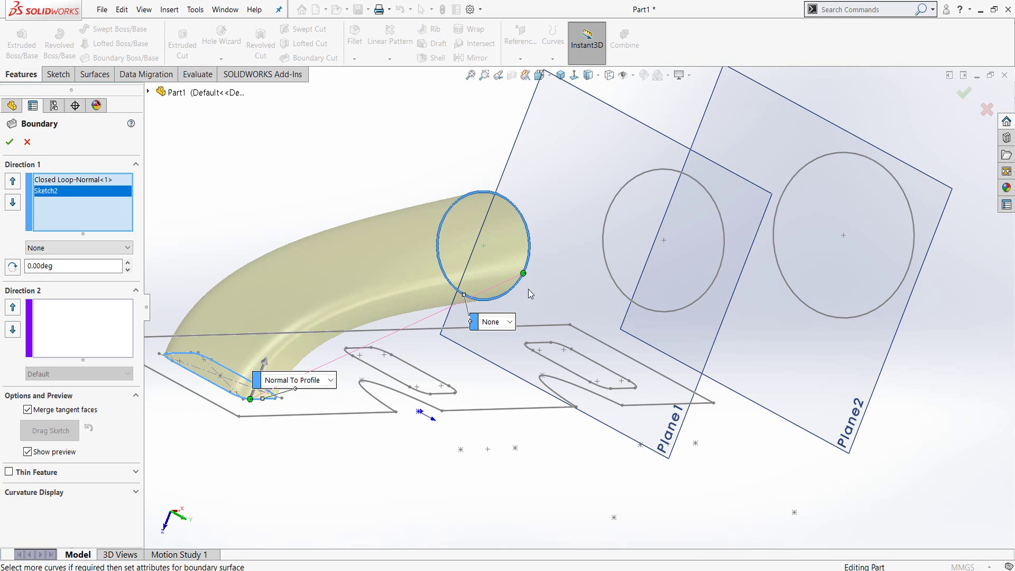
# Set the Sketch2 circle end to Normal To Profile with a 2° angle
pyautogui.click(511, 323)
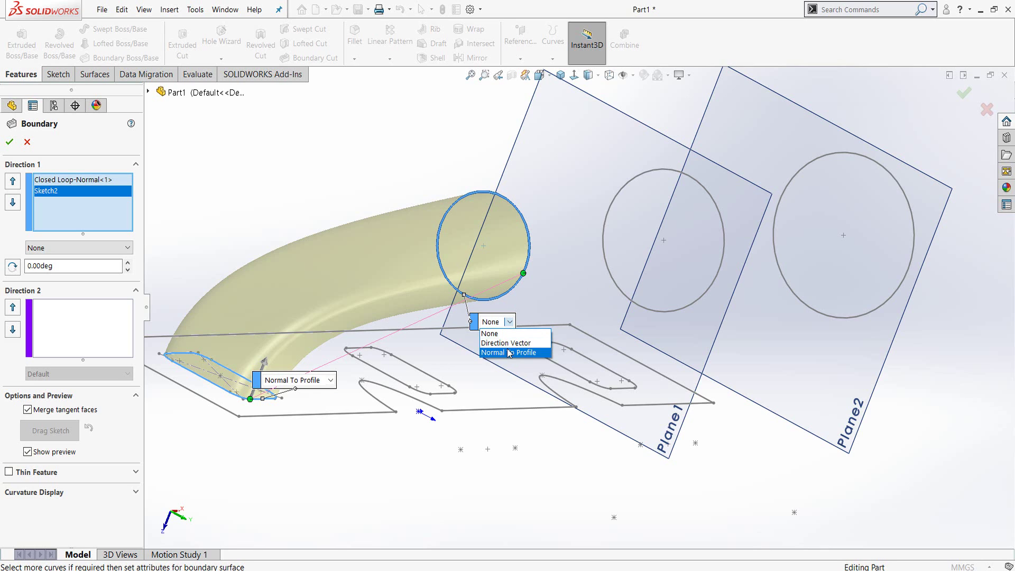
pyautogui.click(509, 354)
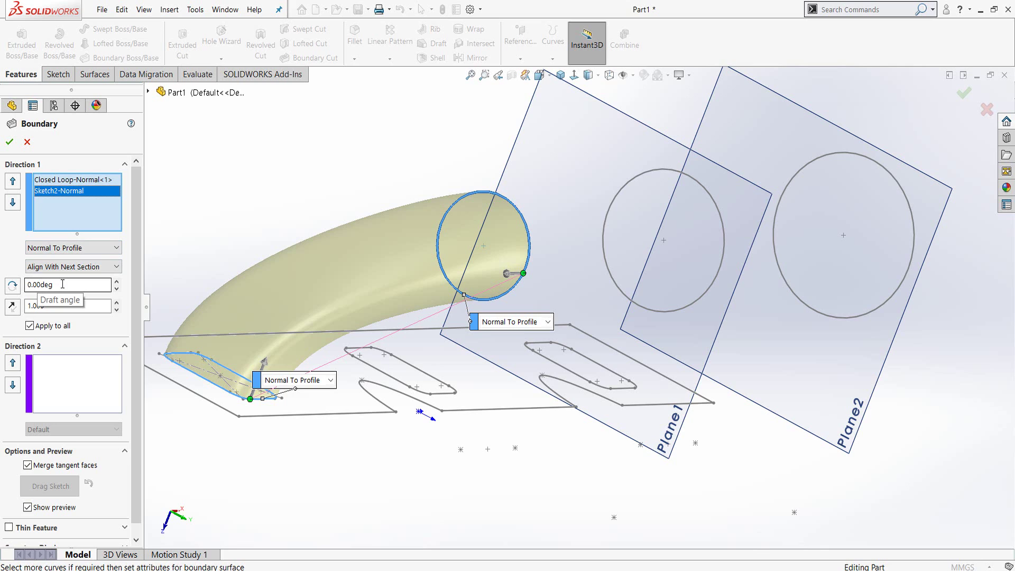
pyautogui.moveTo(63, 284); pyautogui.dragTo(27, 284)
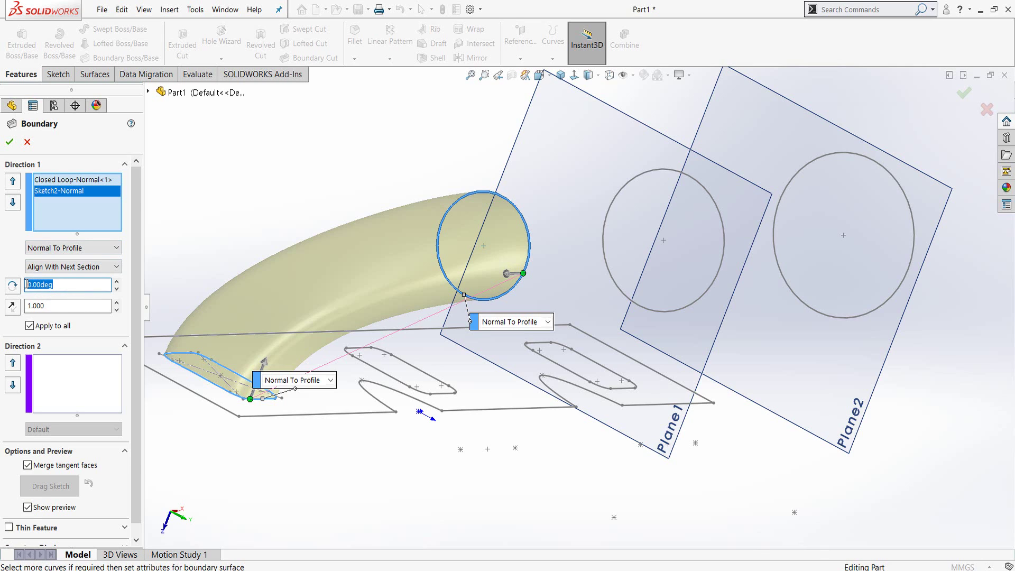
pyautogui.write('2')
pyautogui.press('Return')
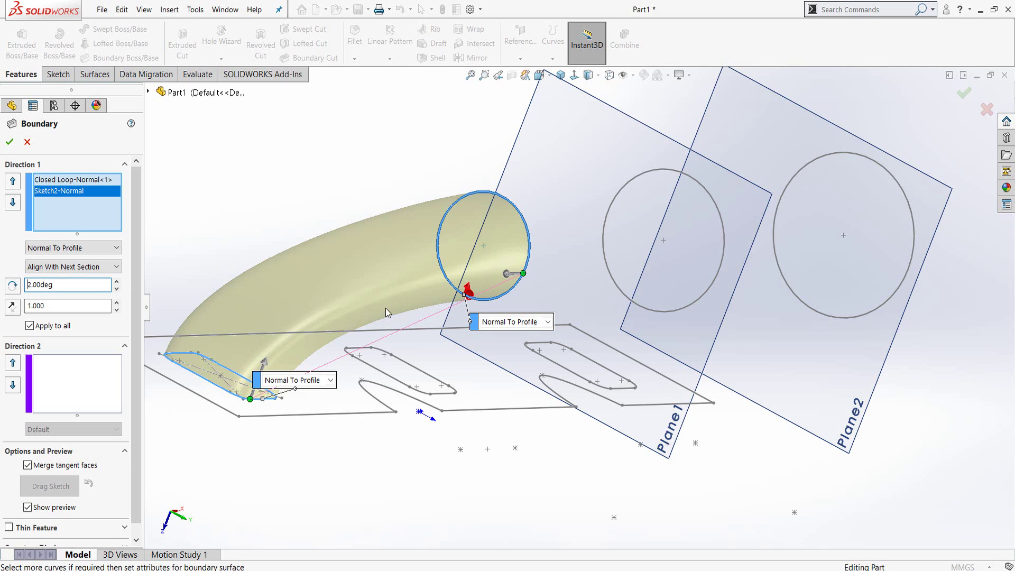
# Reverse the direction of the 2° end angle and inspect the tube preview
pyautogui.moveTo(360, 308); pyautogui.dragTo(246, 388, button='middle')
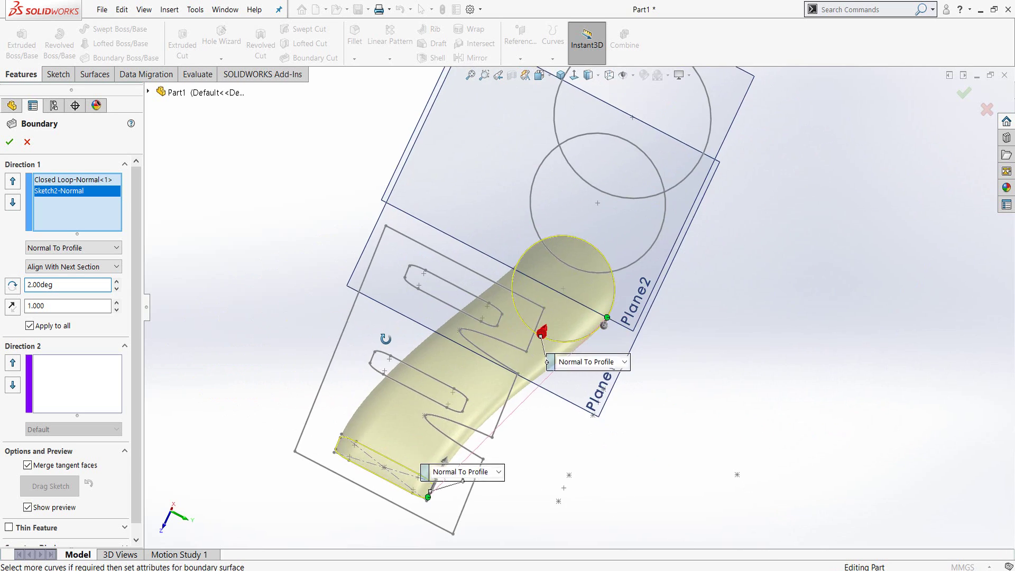
pyautogui.click(13, 286)
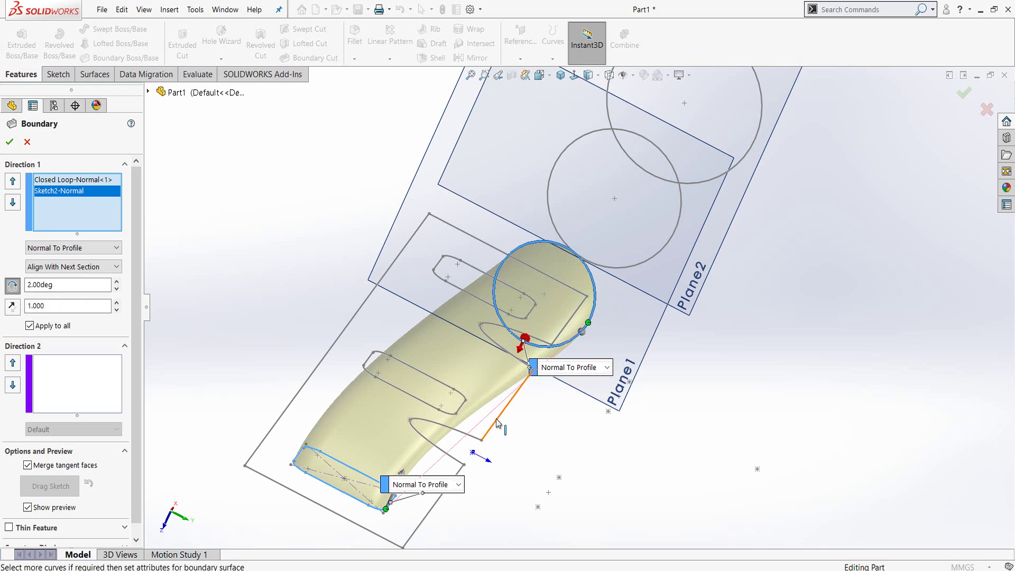
pyautogui.moveTo(489, 417); pyautogui.dragTo(360, 357, button='middle')
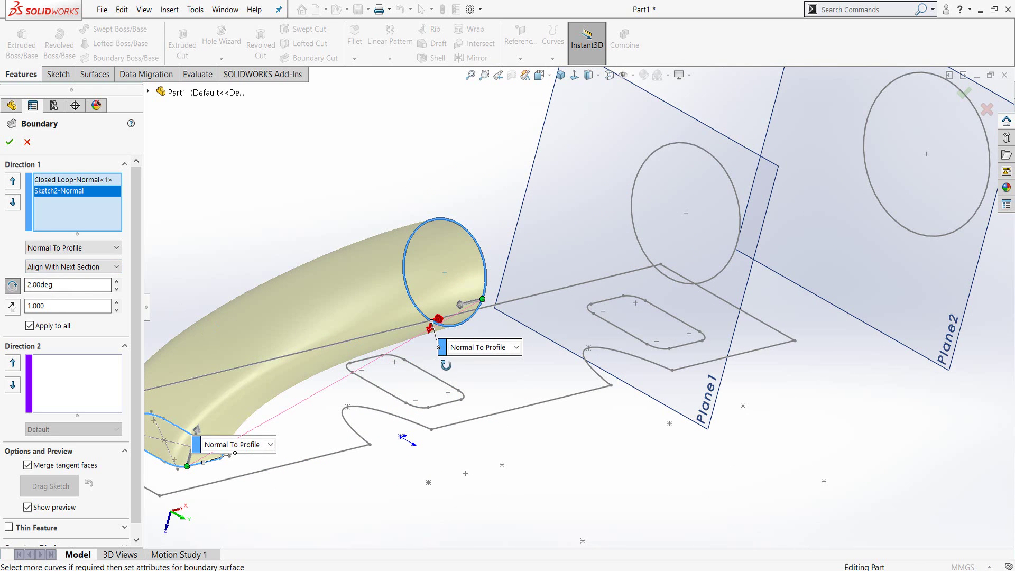
pyautogui.moveTo(466, 370); pyautogui.dragTo(380, 365, button='middle')
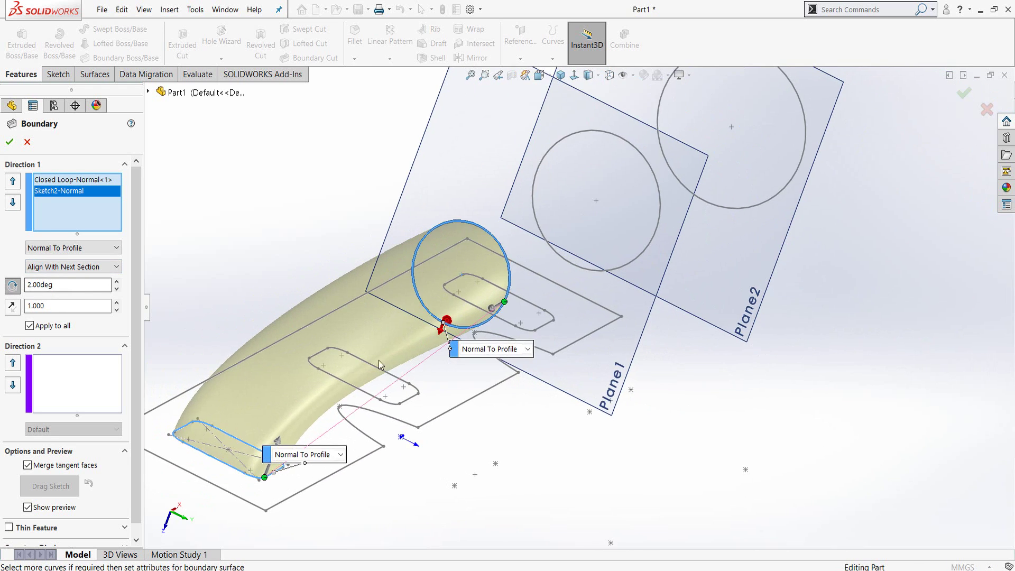
pyautogui.click(13, 287)
pyautogui.moveTo(343, 359); pyautogui.dragTo(338, 365, button='middle')
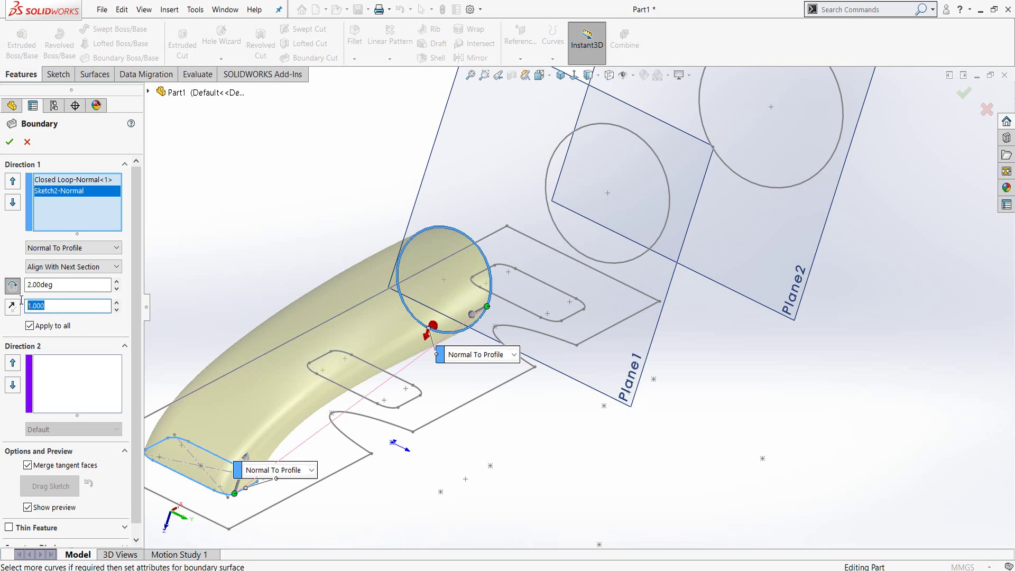
# Try tangent length 2, set it back to 1, and accept Boundary1
pyautogui.moveTo(290, 343); pyautogui.dragTo(161, 317, button='middle')
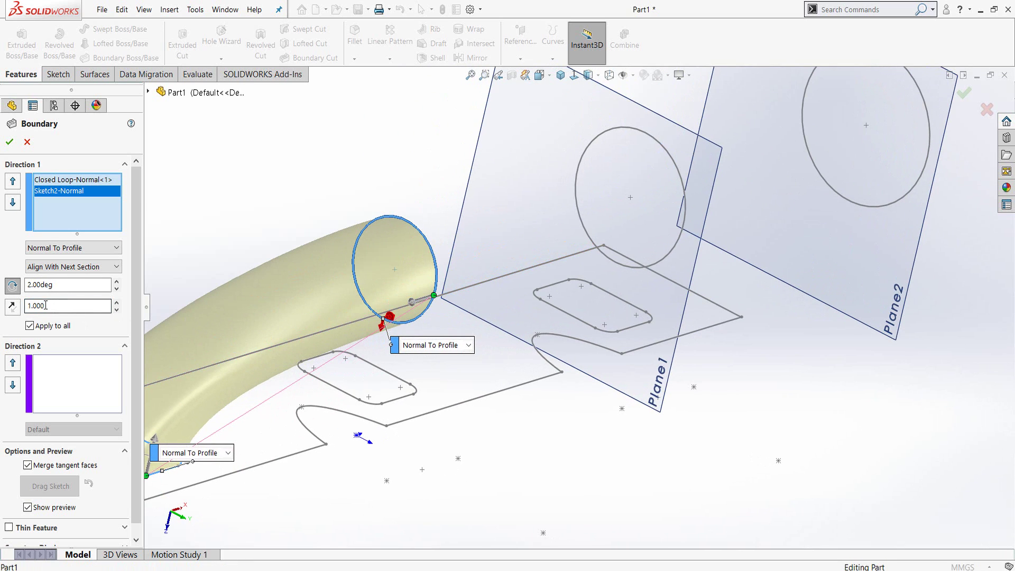
pyautogui.moveTo(268, 322); pyautogui.dragTo(249, 322, button='middle')
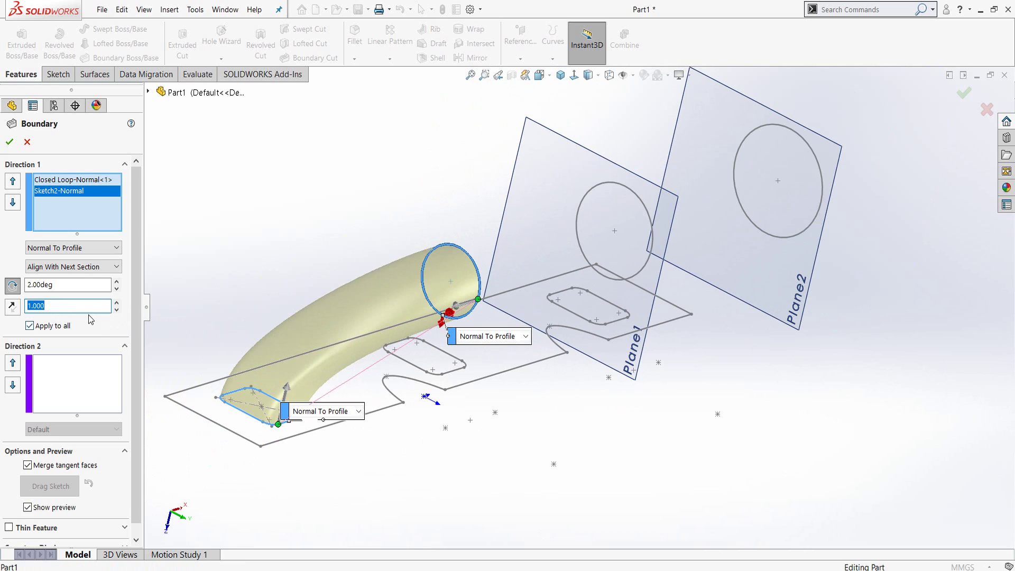
pyautogui.write('2')
pyautogui.press('Return')
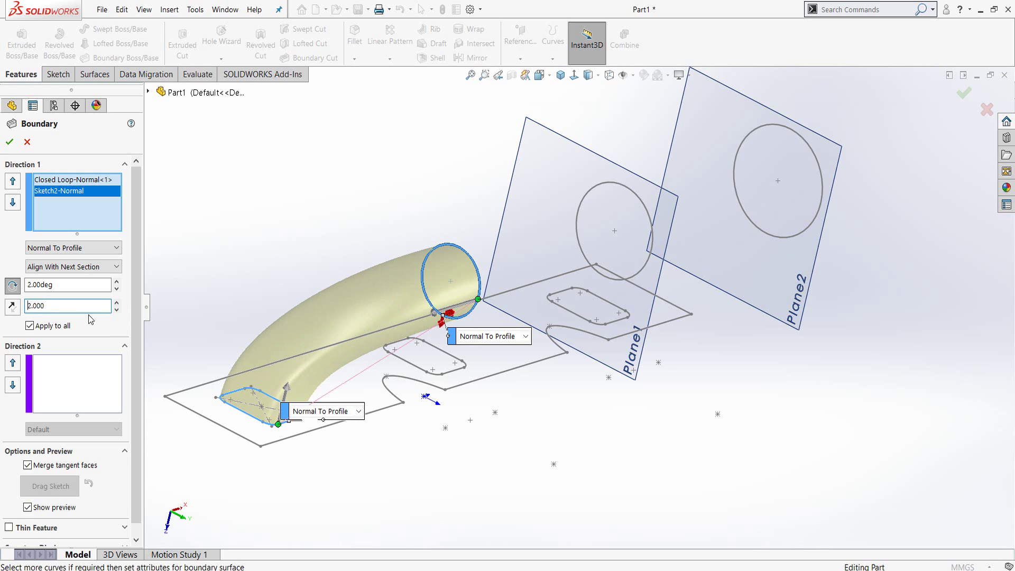
pyautogui.moveTo(302, 341); pyautogui.dragTo(279, 324, button='middle')
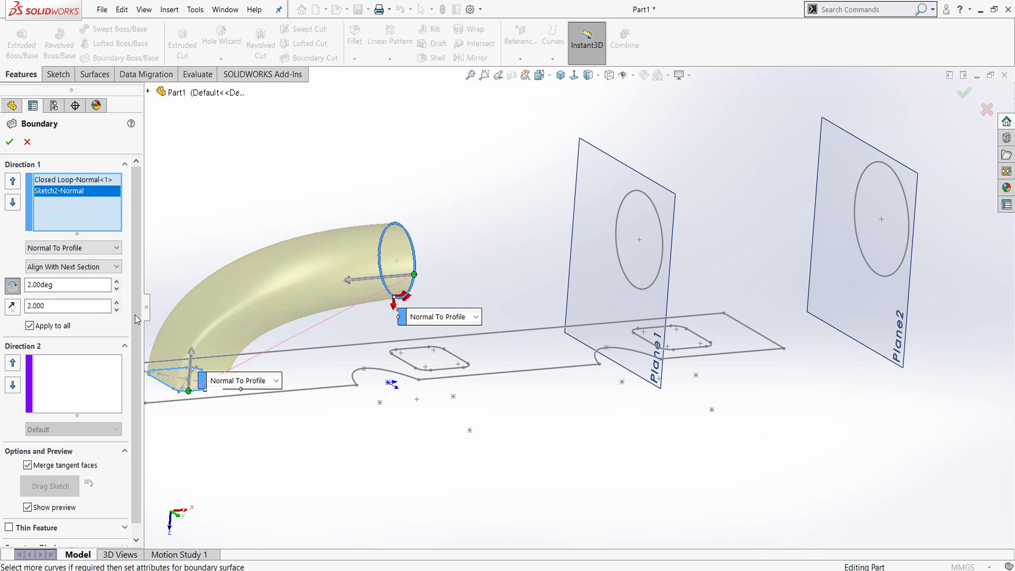
pyautogui.click(64, 306)
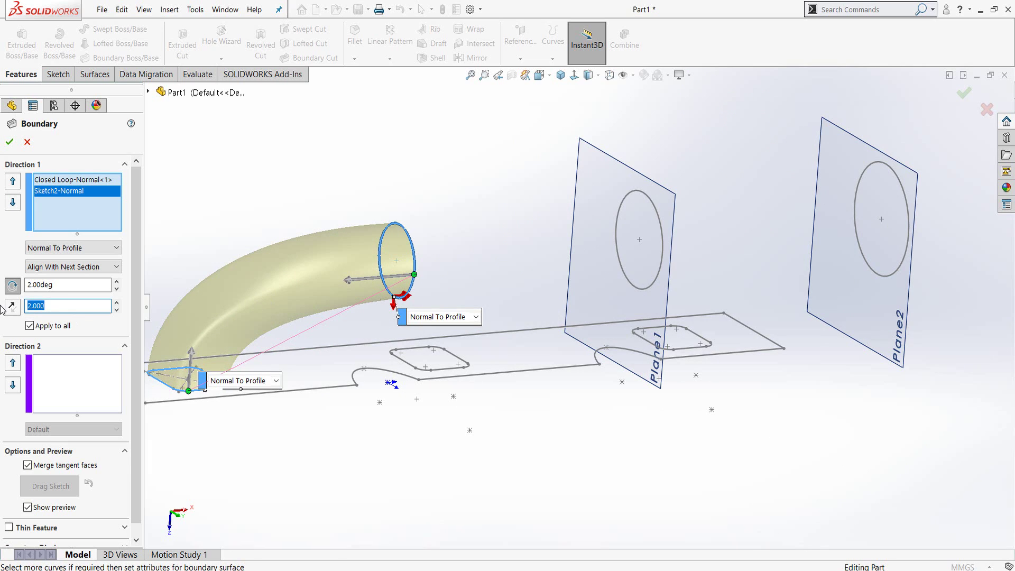
pyautogui.write('1')
pyautogui.press('Return')
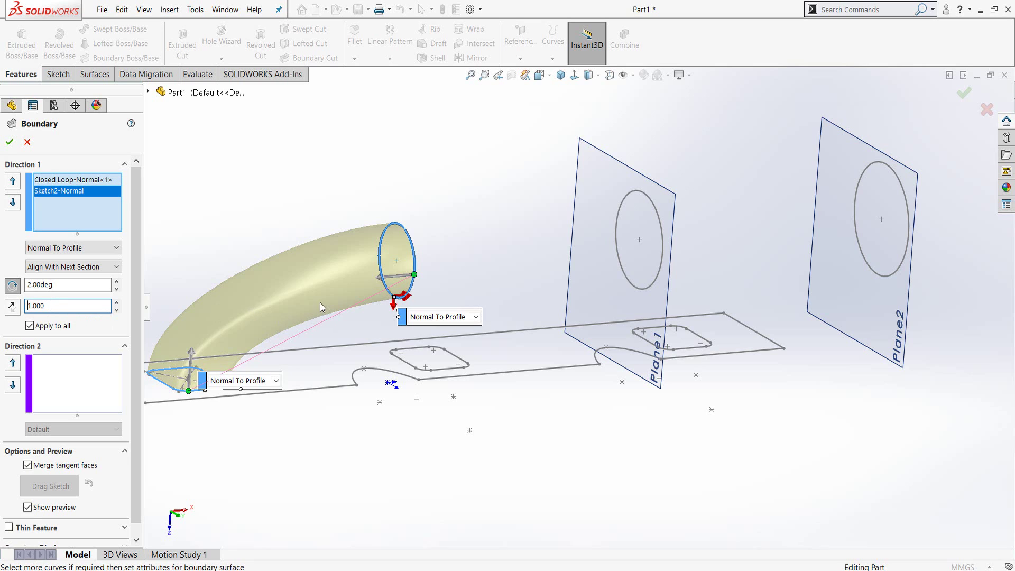
pyautogui.click(9, 142)
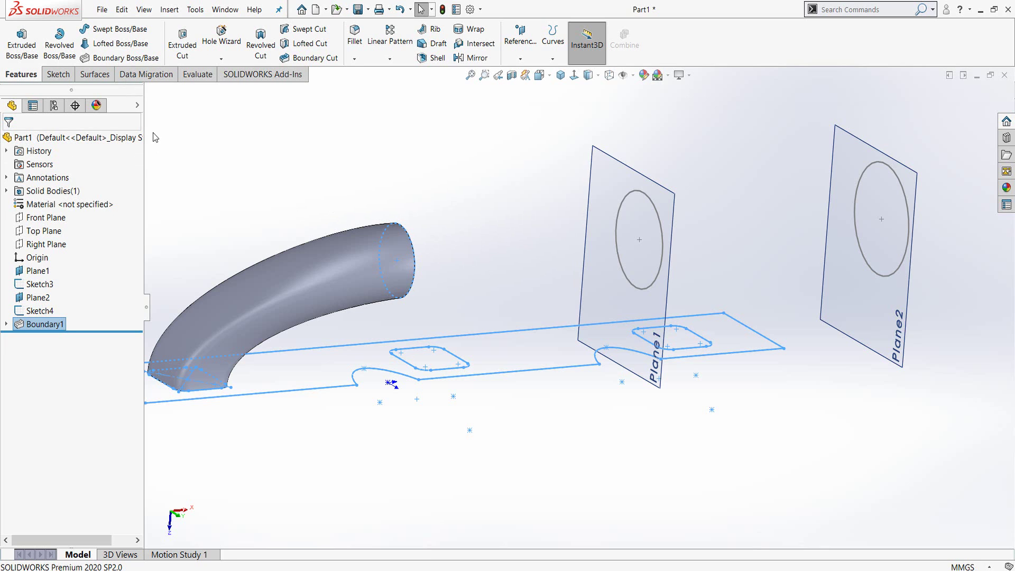
# Start a new boundary from the tube's open end edge, set Normal To Profile
pyautogui.click(128, 61)
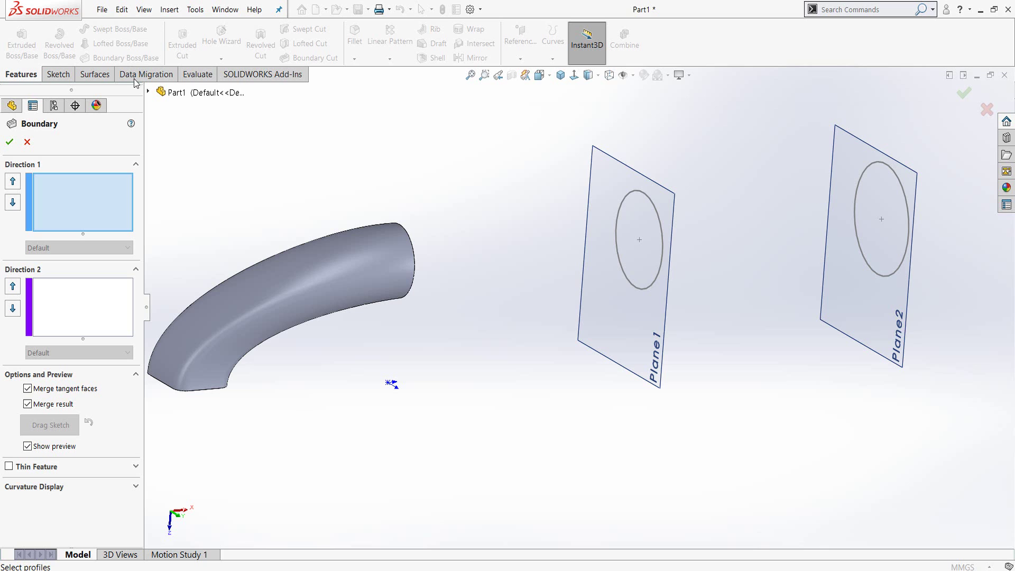
pyautogui.moveTo(335, 214); pyautogui.dragTo(267, 222, button='middle')
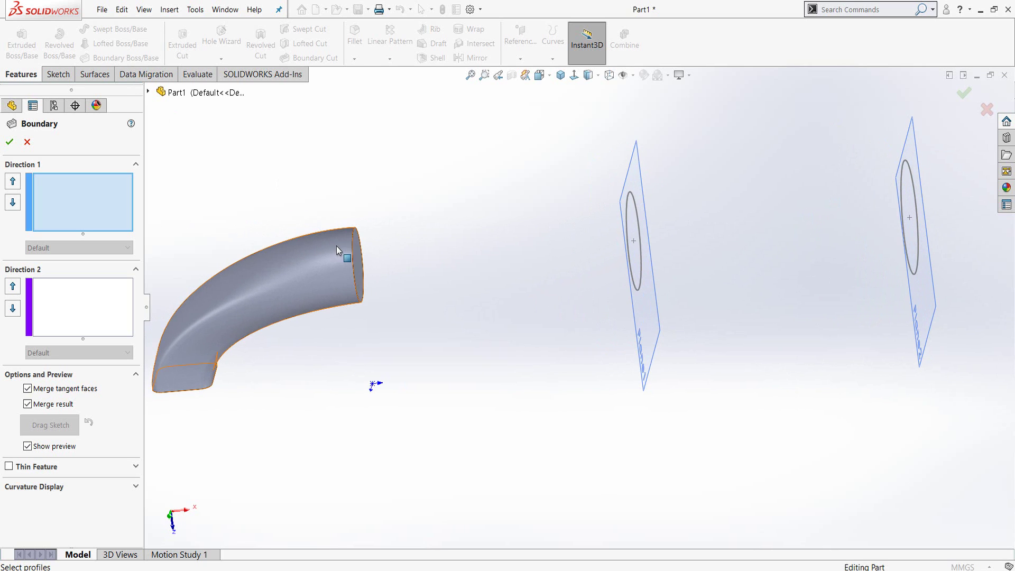
pyautogui.click(353, 242)
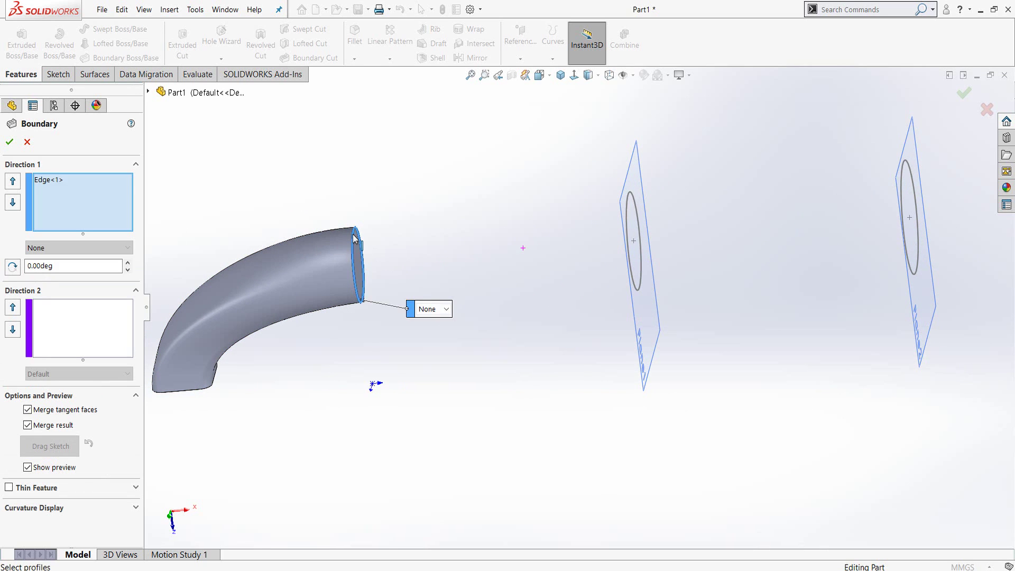
pyautogui.click(447, 309)
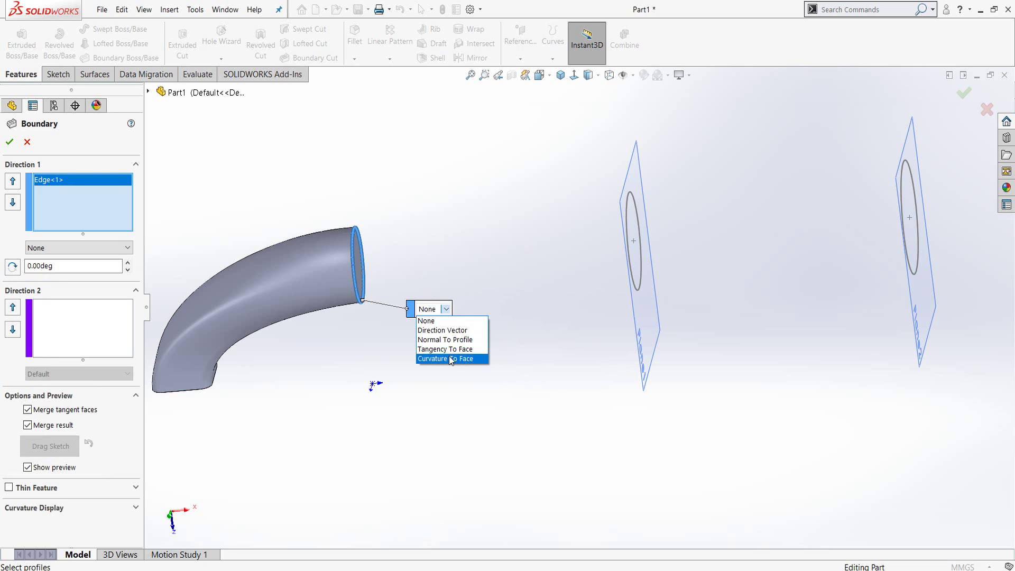
pyautogui.click(449, 341)
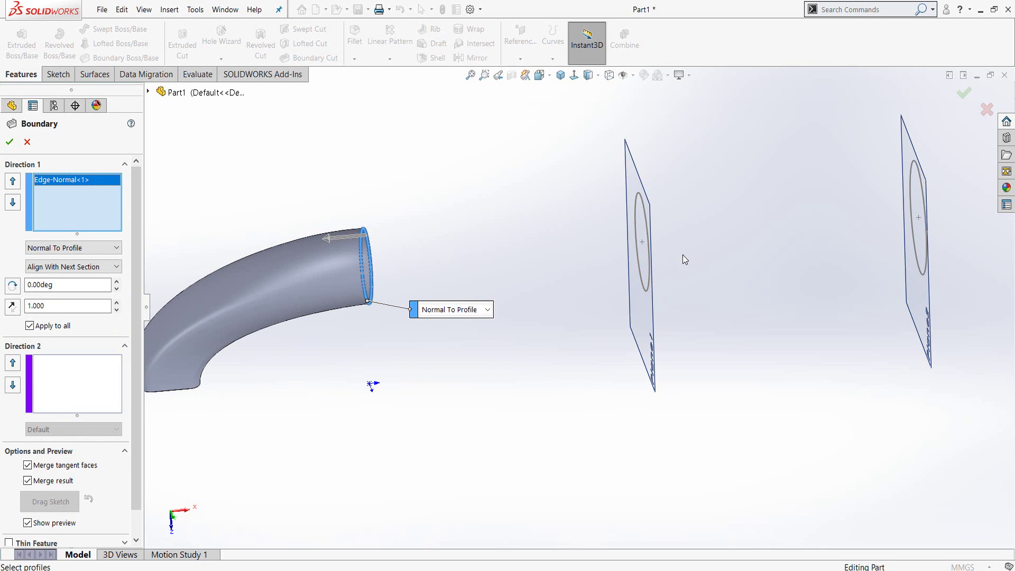
# Add the Sketch3 circle on Plane1 as the next profile and review the preview
pyautogui.moveTo(683, 255); pyautogui.dragTo(707, 249, button='middle')
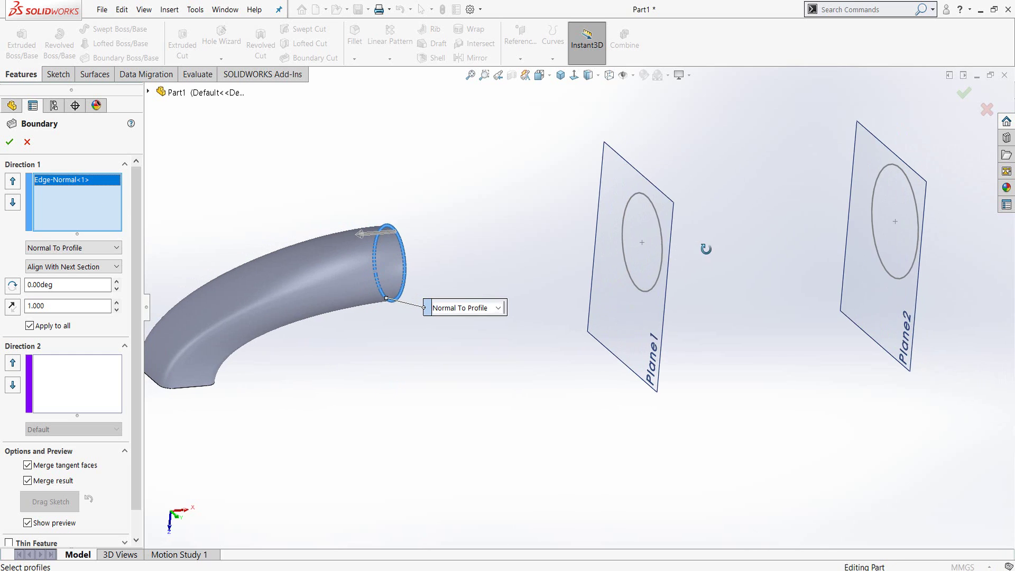
pyautogui.click(656, 214)
pyautogui.moveTo(677, 264)
pyautogui.mouseDown(button='middle')
pyautogui.moveTo(711, 328)
pyautogui.moveTo(661, 287)
pyautogui.mouseUp(button='middle')
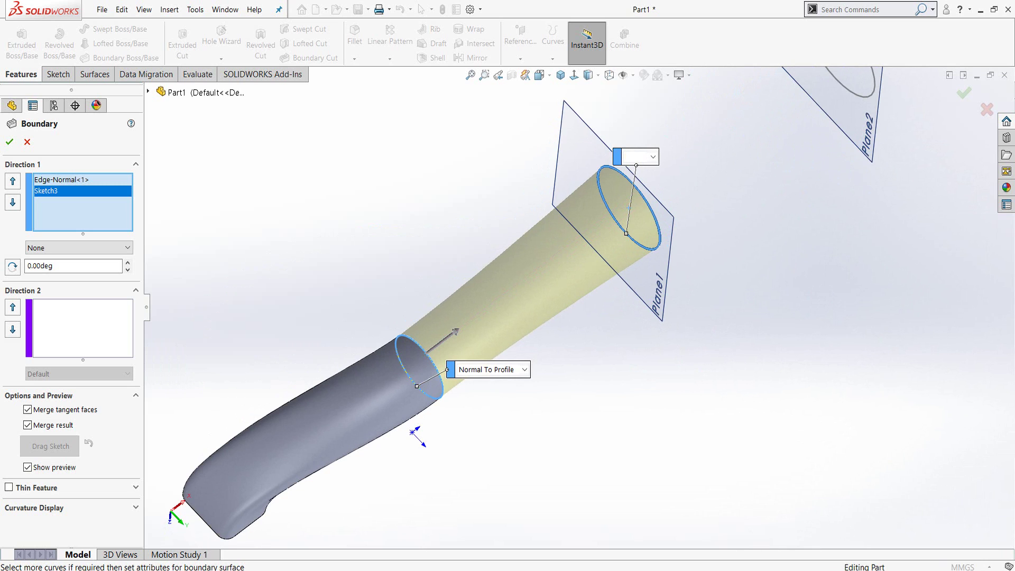
pyautogui.scroll(-1, 632, 230)
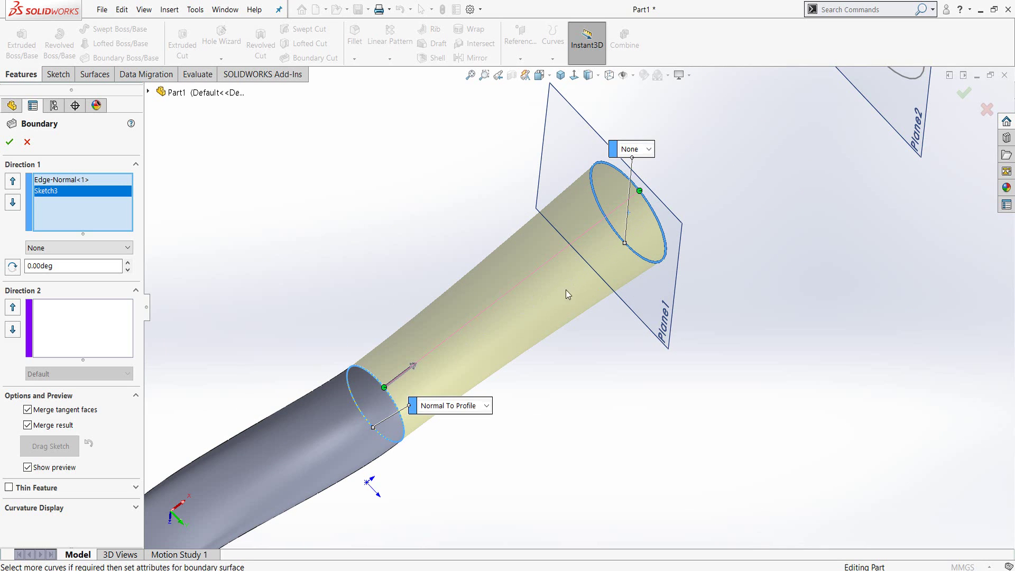
pyautogui.moveTo(539, 338)
pyautogui.mouseDown(button='middle')
pyautogui.moveTo(548, 313)
pyautogui.moveTo(504, 249)
pyautogui.mouseUp(button='middle')
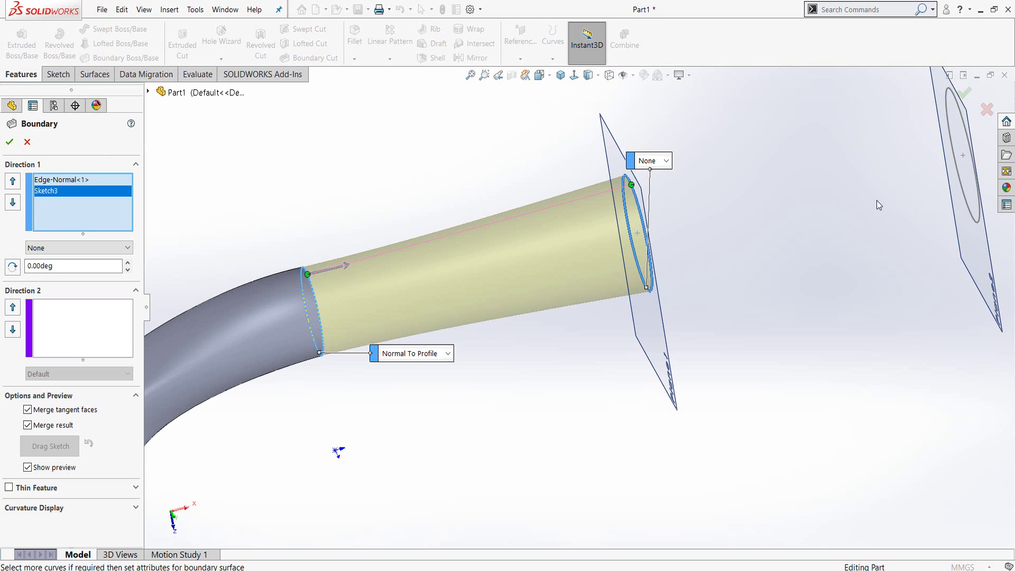
# Set the Sketch3 profile on Plane1 to Normal To Profile
pyautogui.press('f')
pyautogui.click(651, 210)
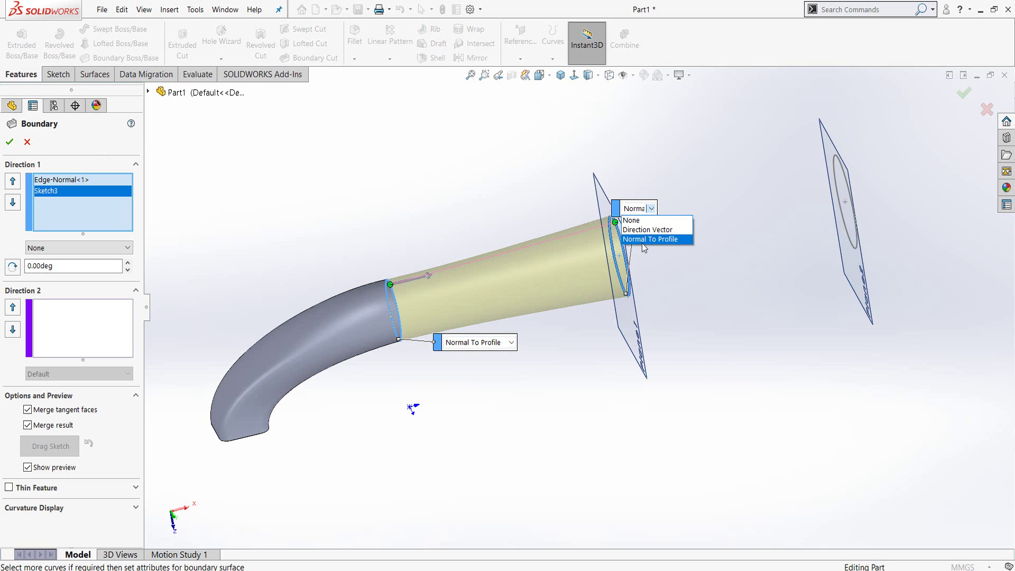
pyautogui.click(650, 239)
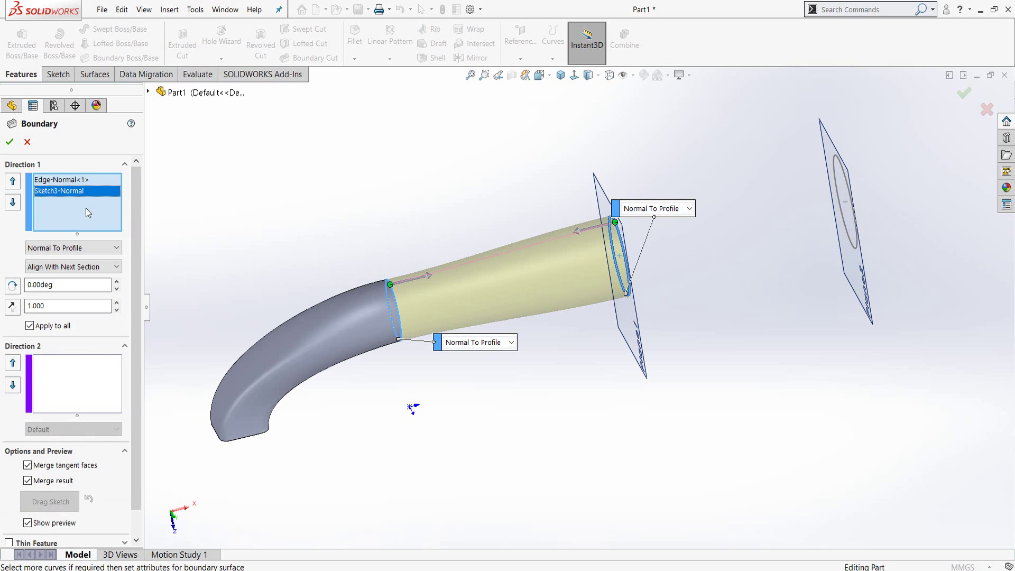
# Add the Sketch4 circle on Plane2 as the last profile, Normal To Profile, with its tangent reversed
pyautogui.click(845, 173)
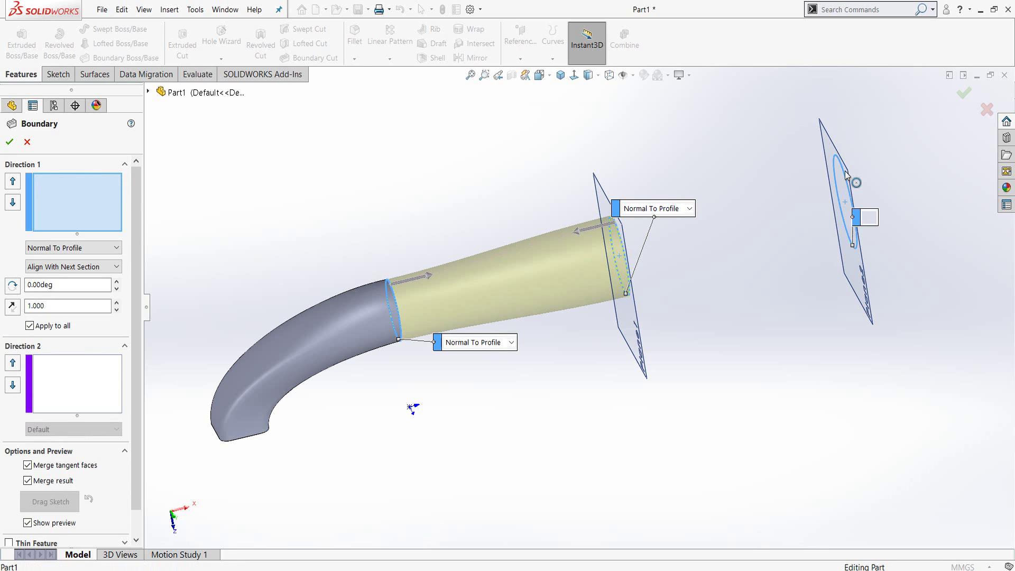
pyautogui.click(893, 223)
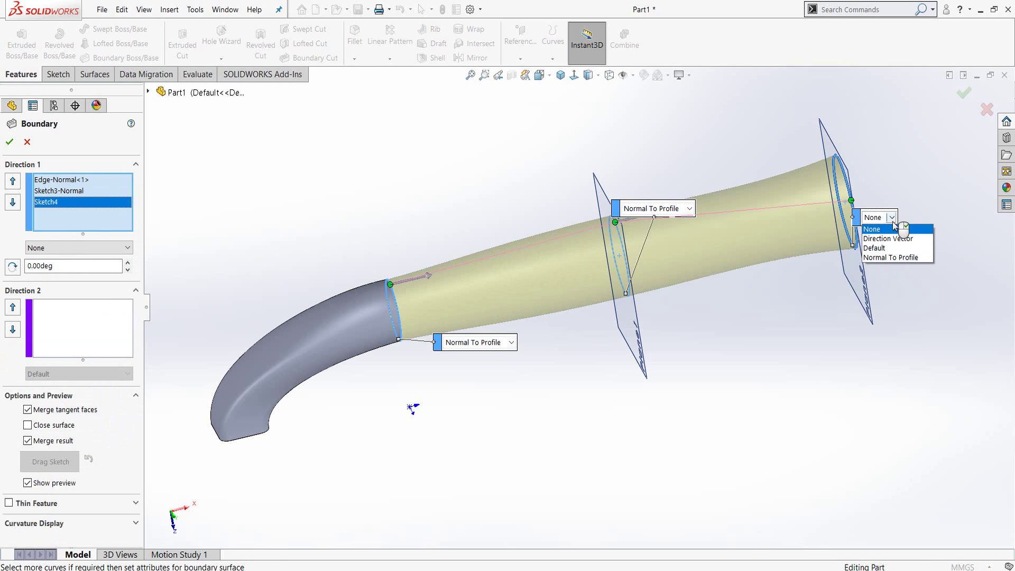
pyautogui.click(894, 263)
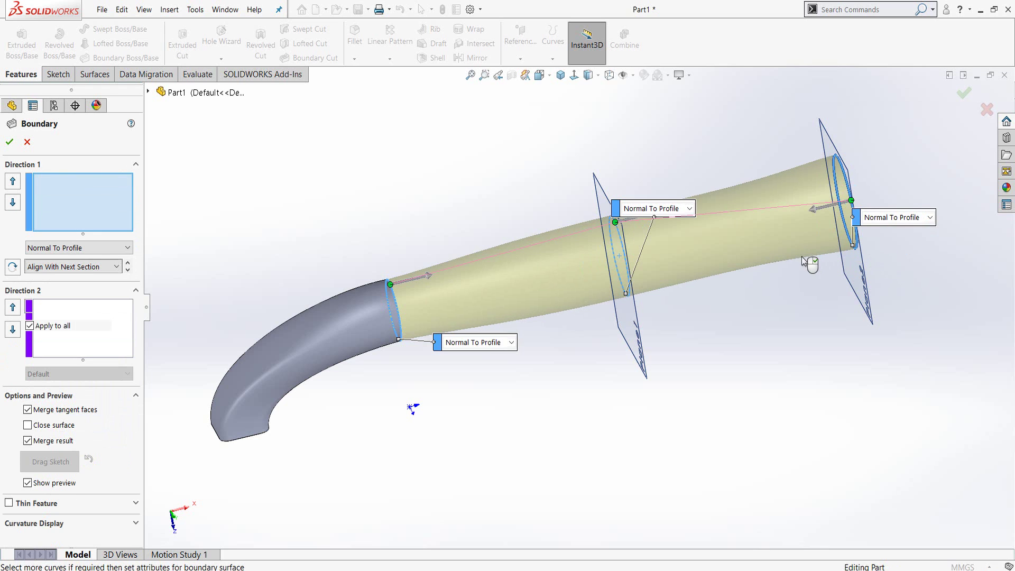
pyautogui.moveTo(809, 275)
pyautogui.mouseDown(button='middle')
pyautogui.moveTo(823, 317)
pyautogui.moveTo(812, 239)
pyautogui.mouseUp(button='middle')
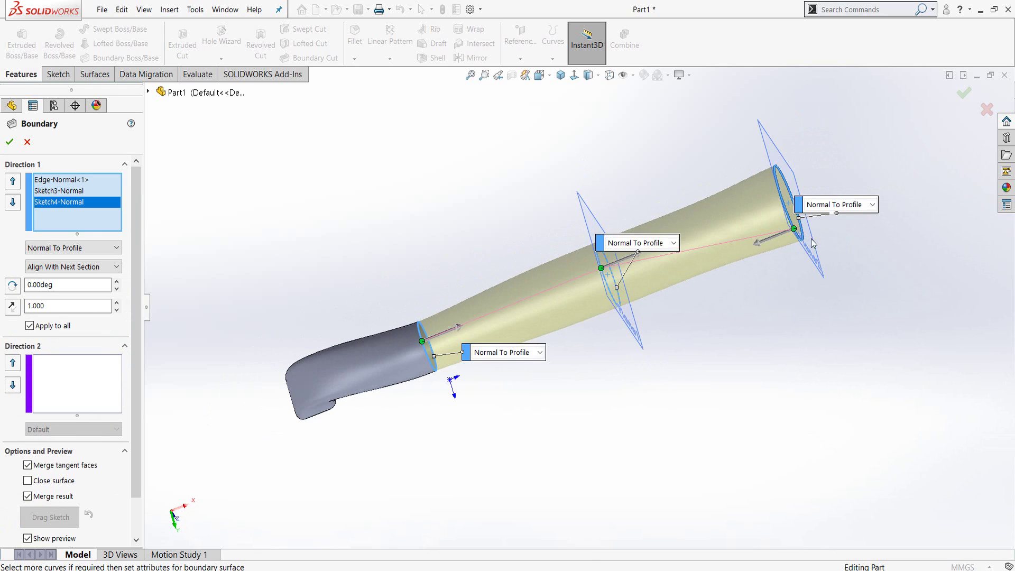
pyautogui.scroll(-3, 807, 232)
pyautogui.scroll(-2, 744, 259)
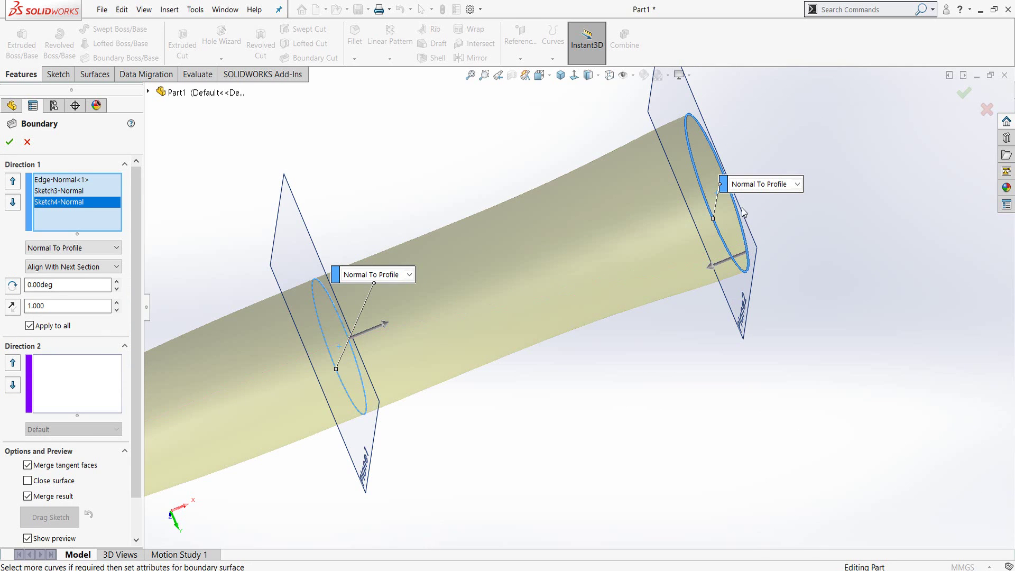
pyautogui.click(733, 190)
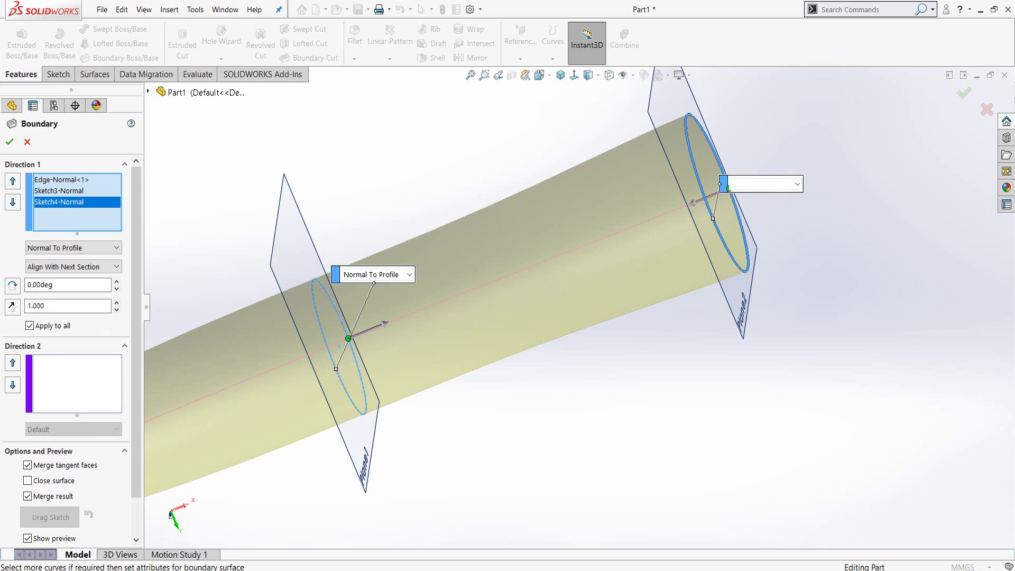
pyautogui.scroll(3, 557, 351)
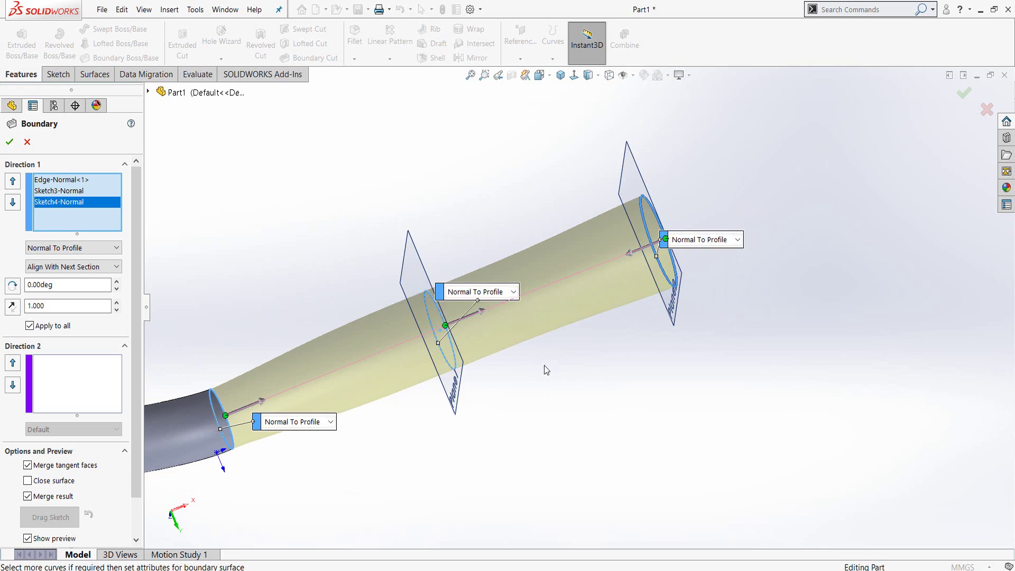
pyautogui.moveTo(528, 356)
pyautogui.mouseDown(button='middle')
pyautogui.moveTo(538, 331)
pyautogui.moveTo(568, 374)
pyautogui.moveTo(476, 335)
pyautogui.moveTo(516, 279)
pyautogui.moveTo(508, 235)
pyautogui.moveTo(460, 261)
pyautogui.mouseUp(button='middle')
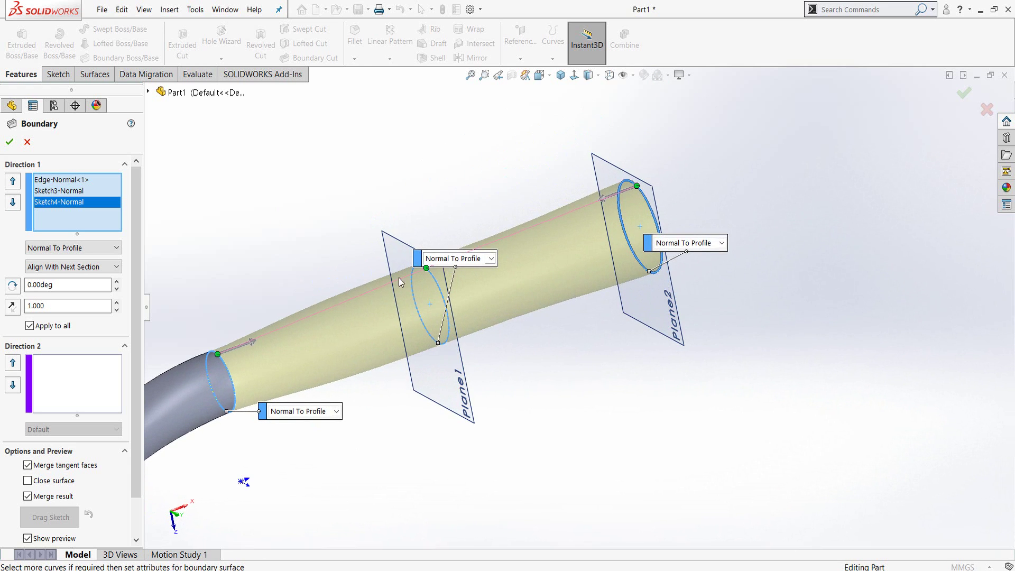
# Accept the boundary to create Boundary2, the solid tapered tube extension
pyautogui.click(8, 143)
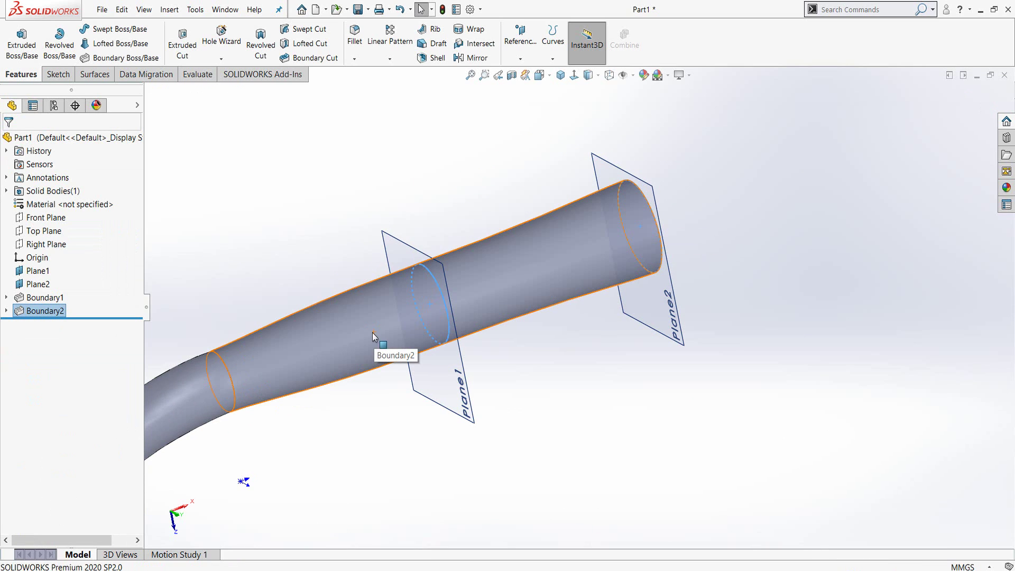
pyautogui.scroll(2, 616, 442)
pyautogui.scroll(3, 576, 442)
pyautogui.scroll(1, 454, 402)
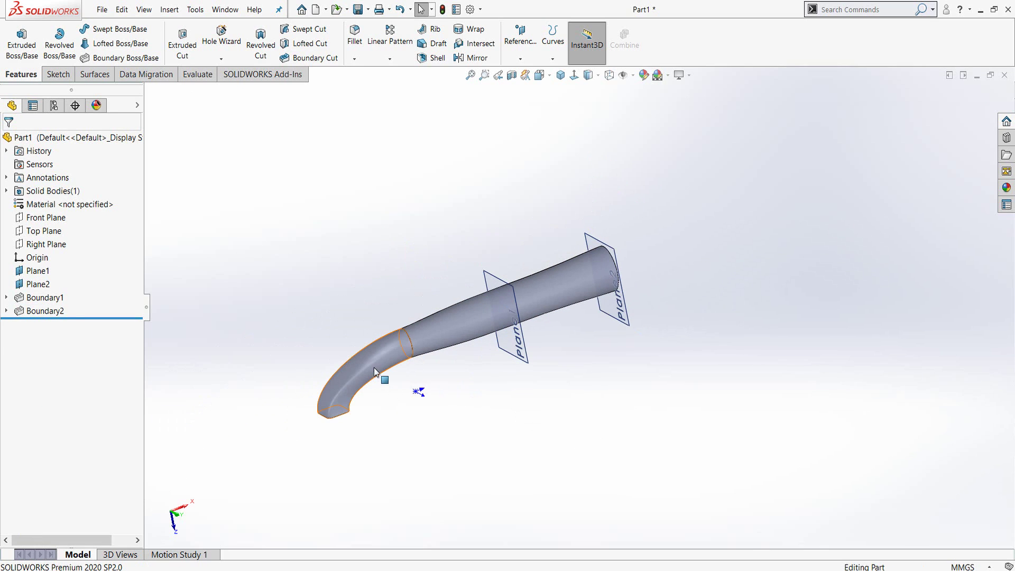
pyautogui.scroll(-1, 560, 309)
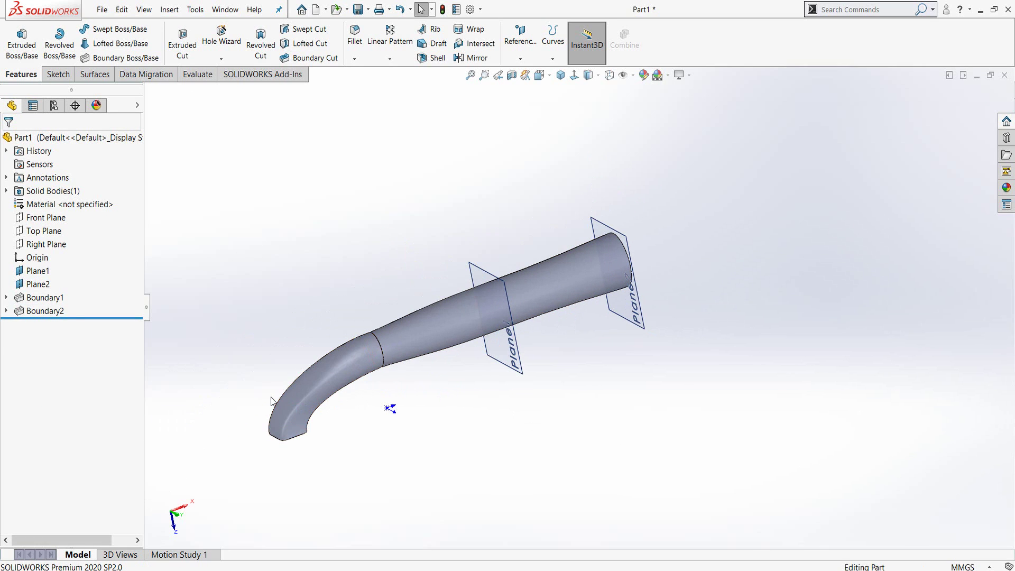
pyautogui.moveTo(453, 322)
pyautogui.mouseDown(button='middle')
pyautogui.moveTo(501, 293)
pyautogui.moveTo(344, 416)
pyautogui.mouseUp(button='middle')
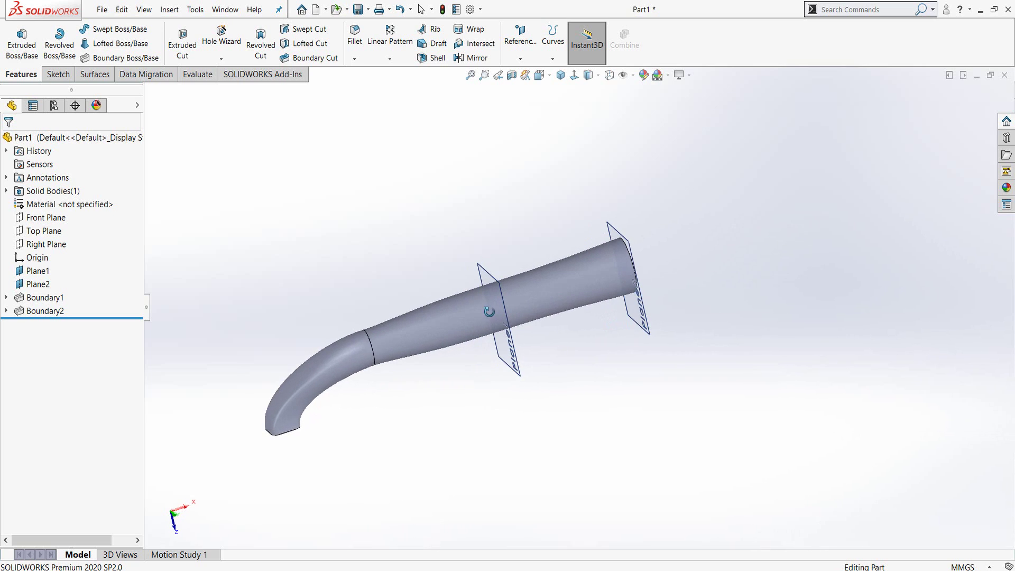
# Show Sketch1's notched plate outline from under Boundary1
pyautogui.click(7, 298)
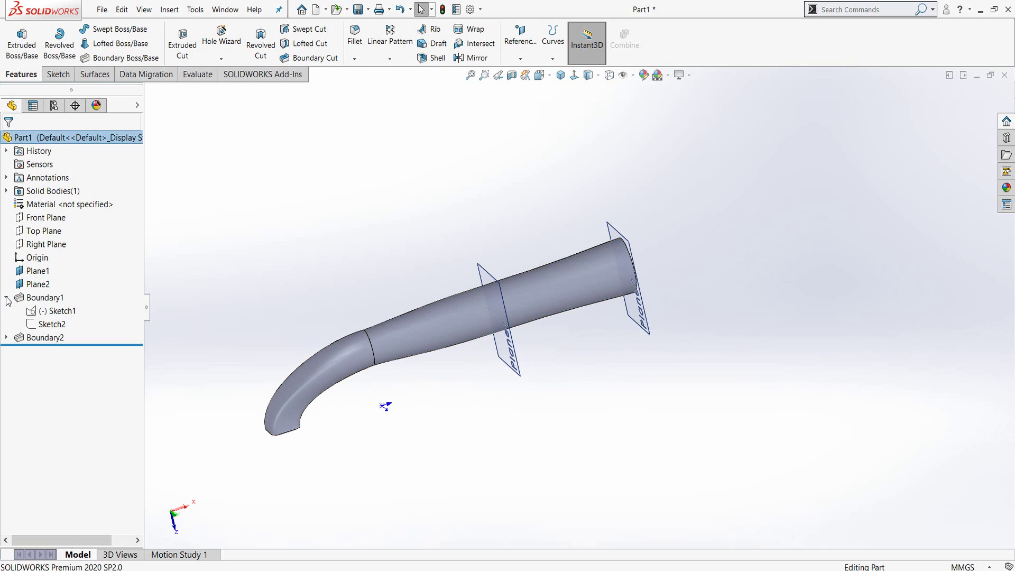
pyautogui.click(57, 316)
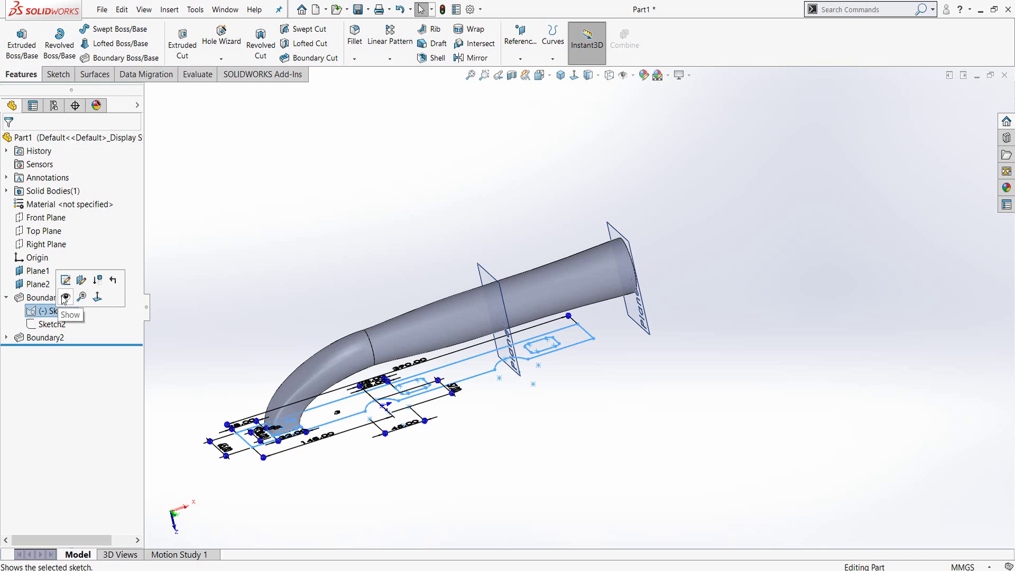
pyautogui.click(66, 280)
pyautogui.moveTo(426, 437)
pyautogui.mouseDown(button='middle')
pyautogui.moveTo(584, 444)
pyautogui.moveTo(529, 402)
pyautogui.mouseUp(button='middle')
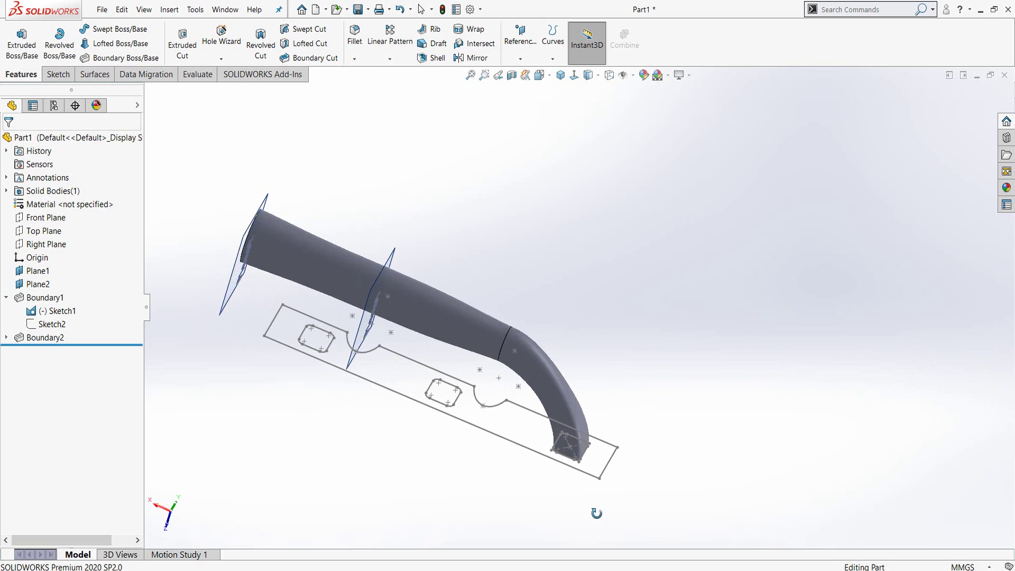
# Start a Boundary Boss/Base with the middle port's closed loop as profile, Normal To Profile
pyautogui.click(118, 59)
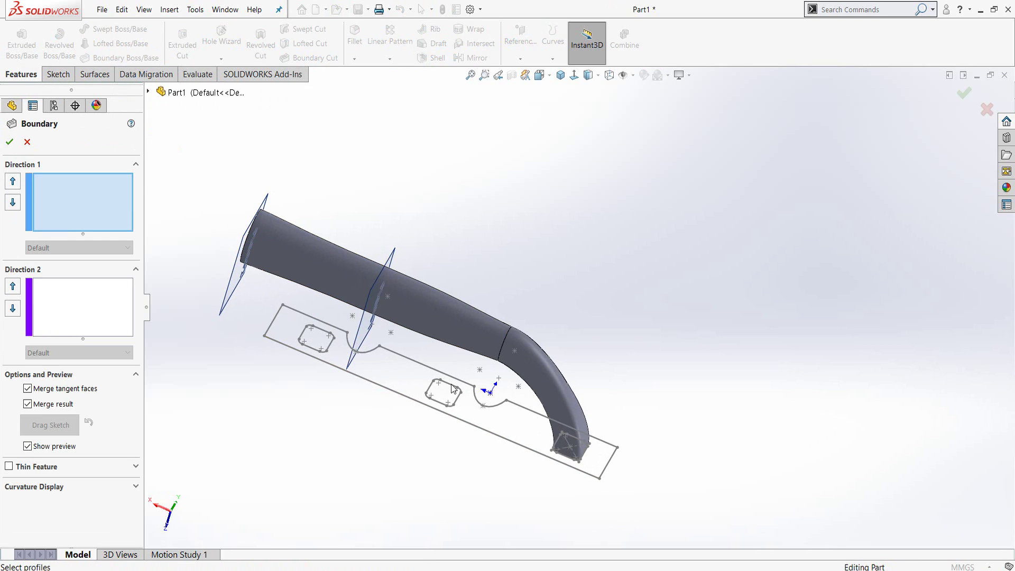
pyautogui.scroll(-3, 453, 390)
pyautogui.moveTo(460, 390)
pyautogui.mouseDown(button='middle')
pyautogui.moveTo(429, 402)
pyautogui.moveTo(464, 375)
pyautogui.mouseUp(button='middle')
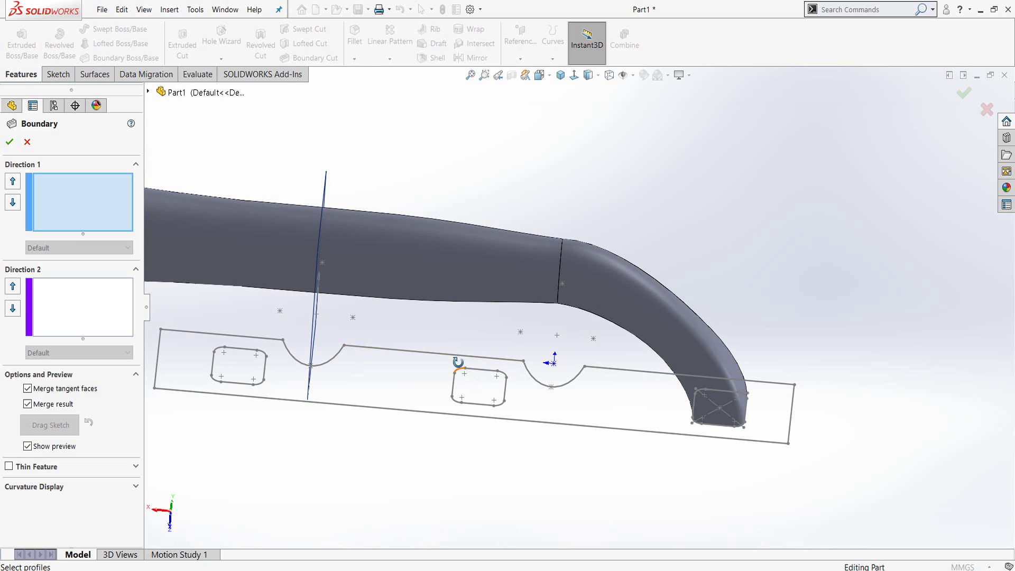
pyautogui.moveTo(461, 356); pyautogui.dragTo(459, 354, button='middle')
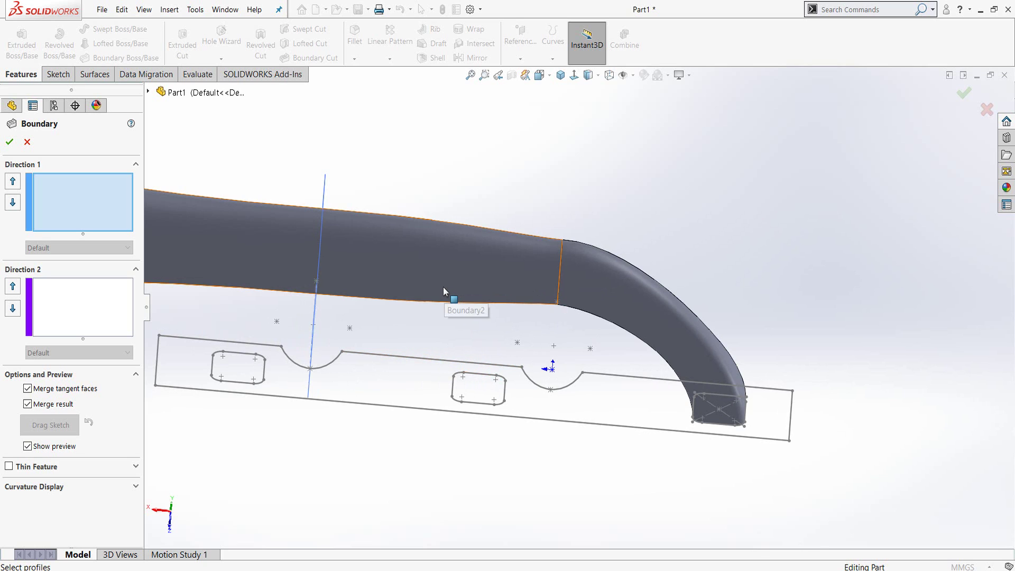
pyautogui.click(505, 392)
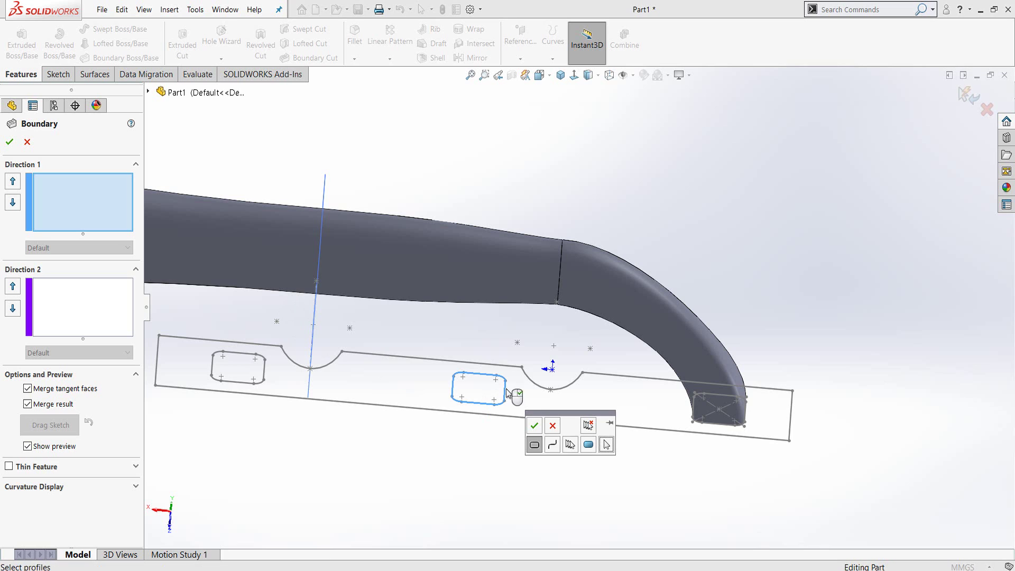
pyautogui.click(535, 446)
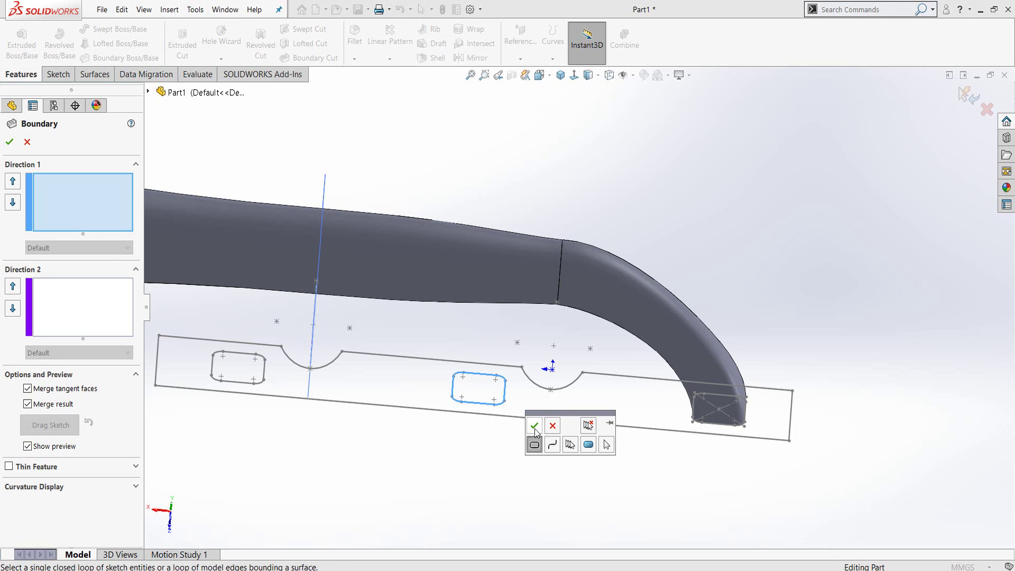
pyautogui.click(534, 426)
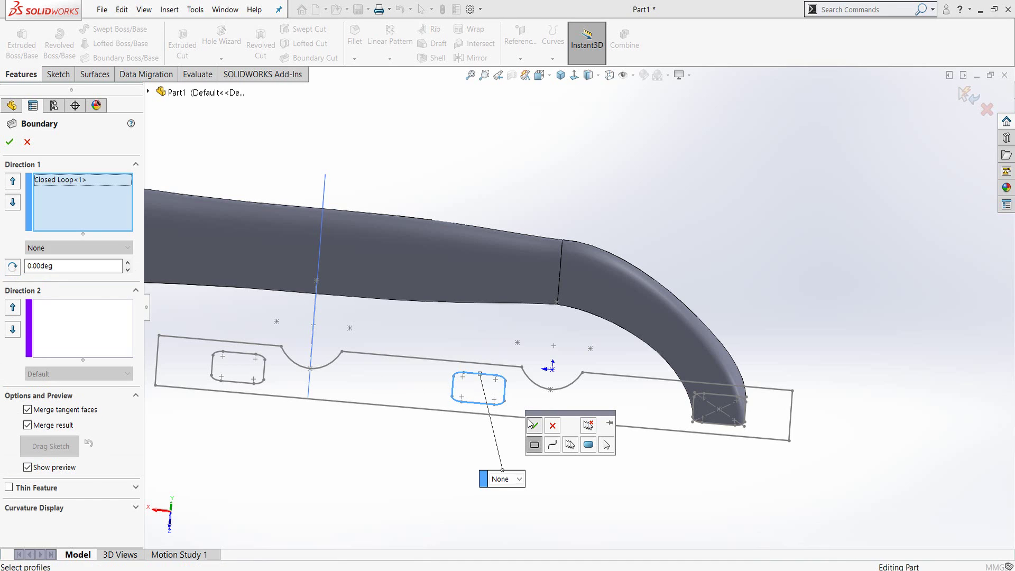
pyautogui.click(518, 480)
pyautogui.click(519, 509)
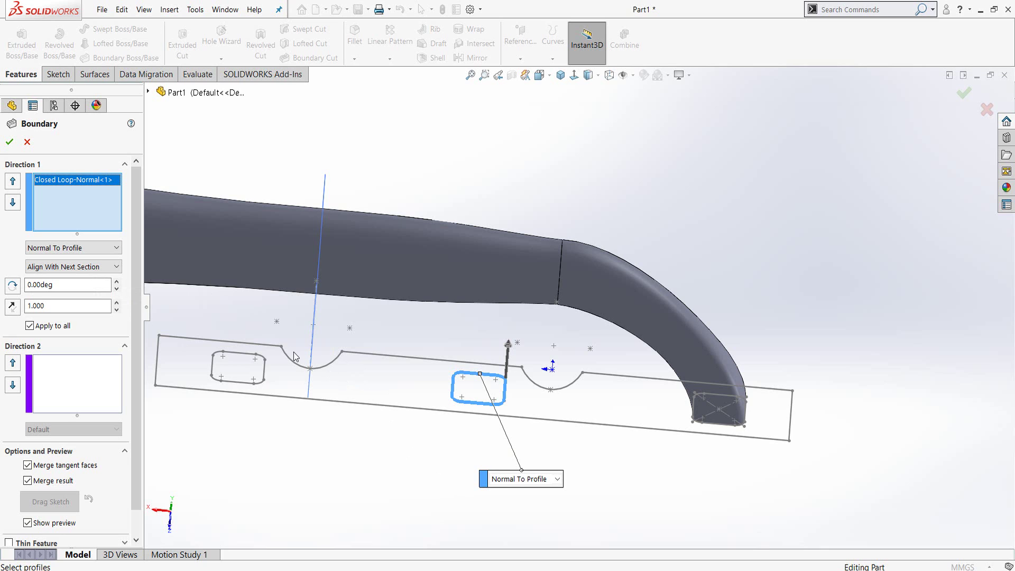
# Expand Boundary2 in the flyout feature tree to list its sketches
pyautogui.click(148, 92)
pyautogui.scroll(2, 301, 239)
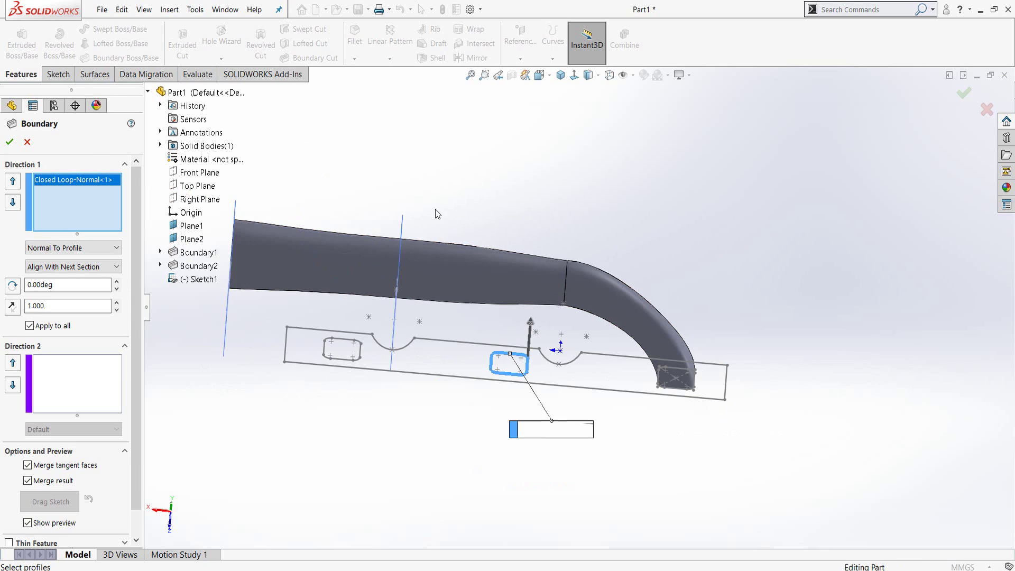
pyautogui.scroll(2, 482, 226)
pyautogui.scroll(1, 481, 227)
pyautogui.moveTo(468, 230); pyautogui.dragTo(455, 262, button='middle')
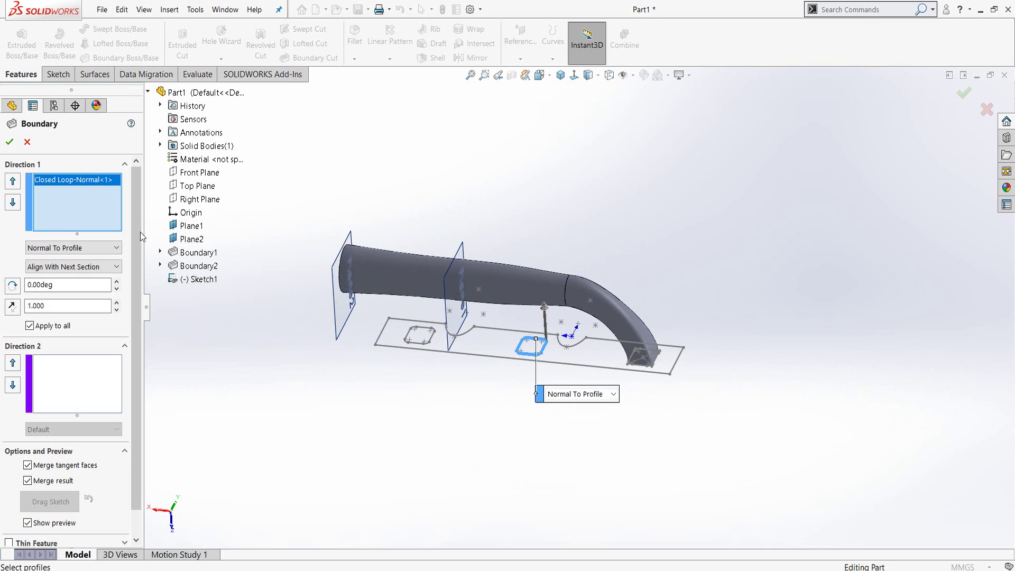
pyautogui.click(161, 266)
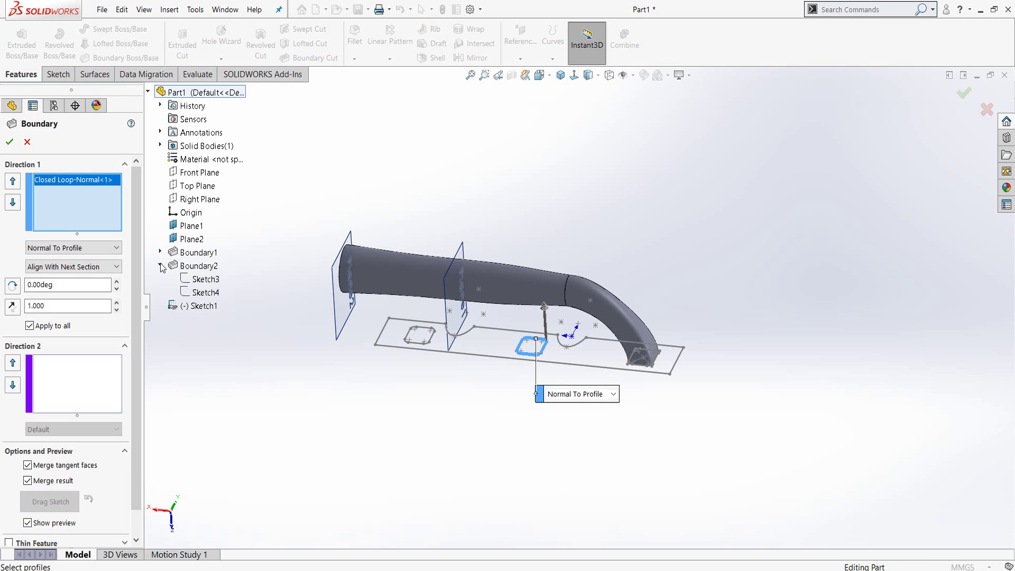
# Add the Sketch3 circle as the runner's other end, Normal To Profile
pyautogui.click(199, 279)
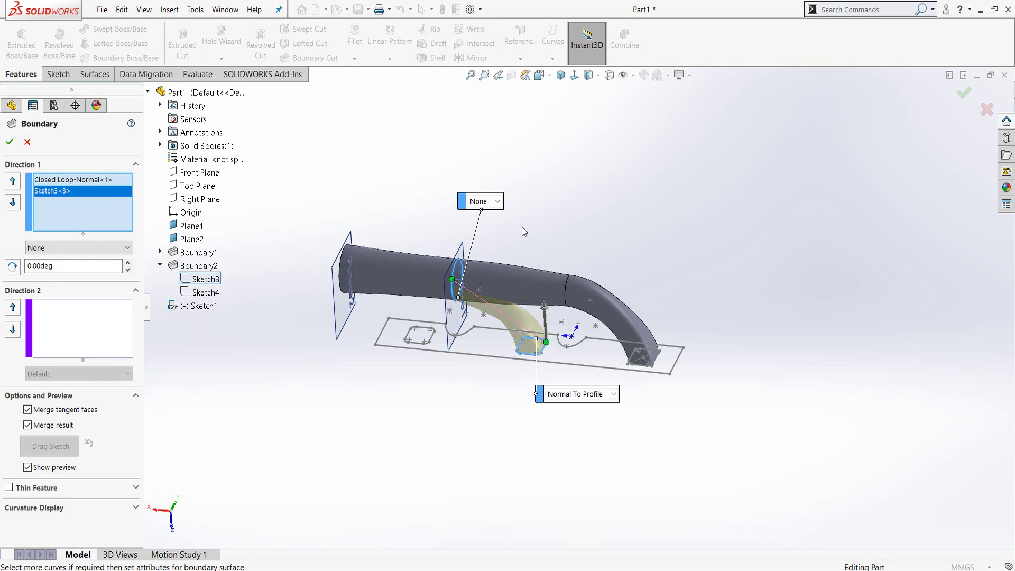
pyautogui.click(499, 207)
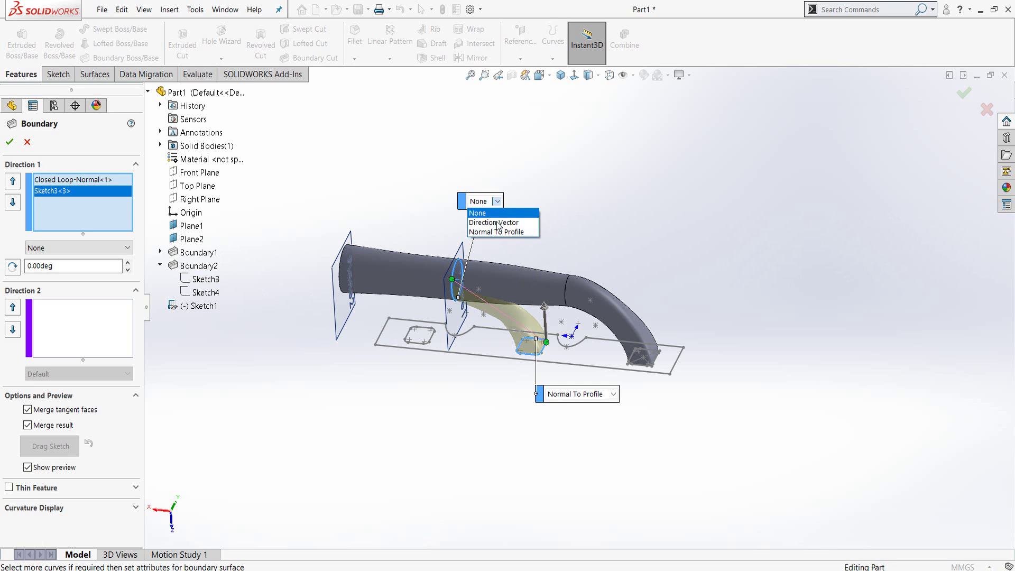
pyautogui.click(504, 233)
pyautogui.scroll(-3, 540, 370)
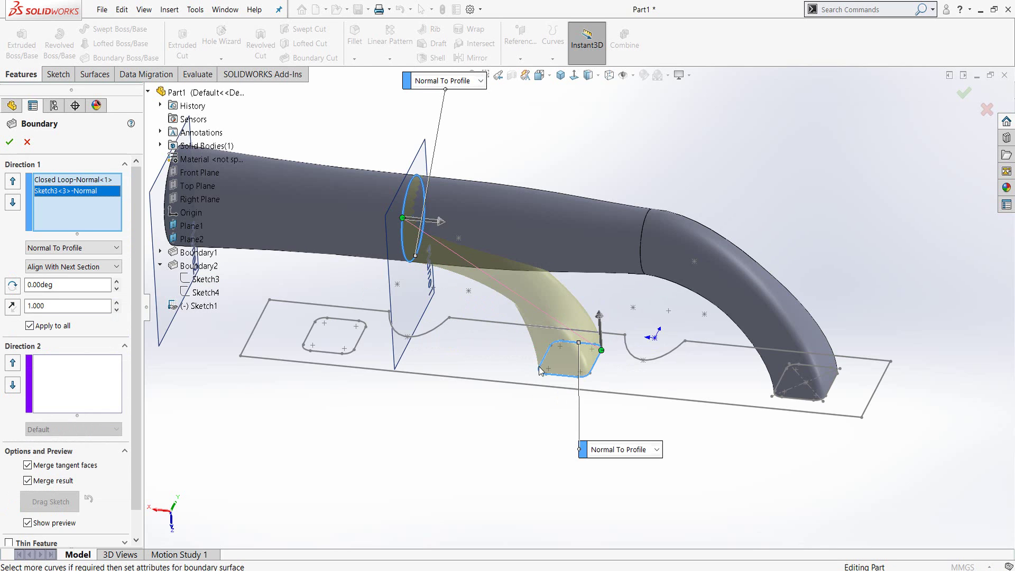
pyautogui.scroll(-2, 570, 395)
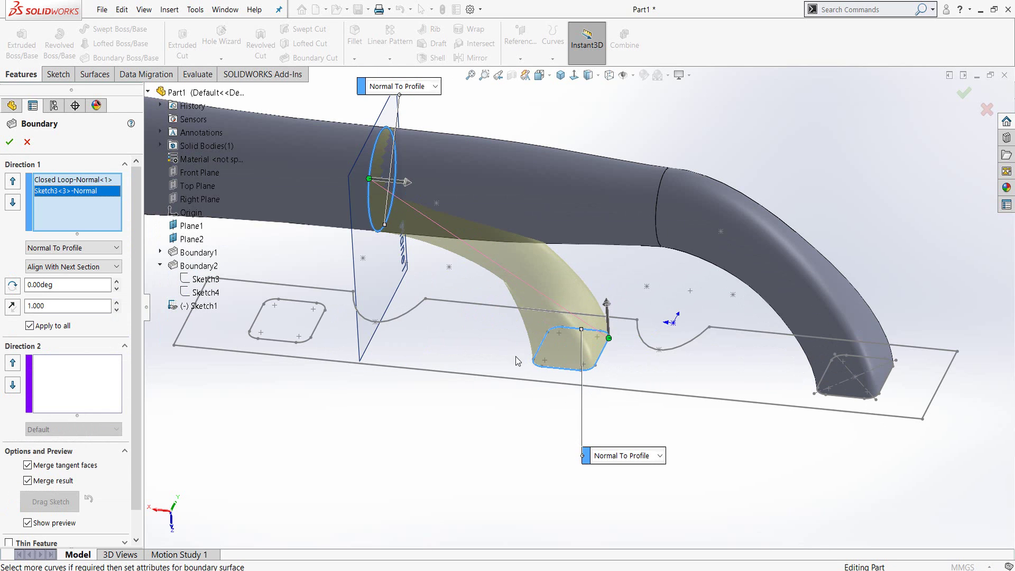
# Realign the connectors to untwist the runner and create Boundary3
pyautogui.moveTo(516, 356); pyautogui.dragTo(480, 362, button='middle')
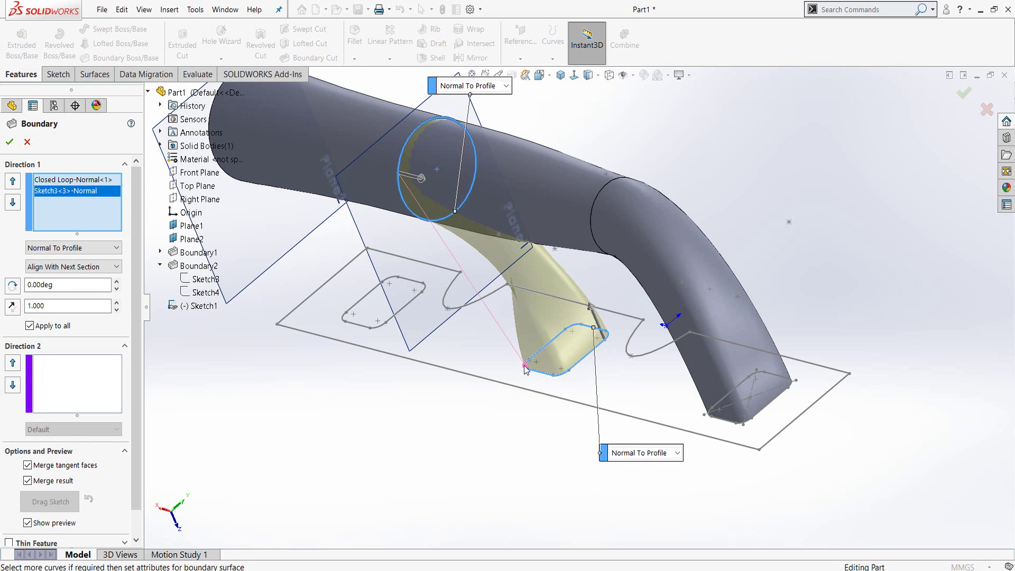
pyautogui.moveTo(525, 369); pyautogui.dragTo(525, 365)
pyautogui.moveTo(471, 275); pyautogui.dragTo(455, 275, button='middle')
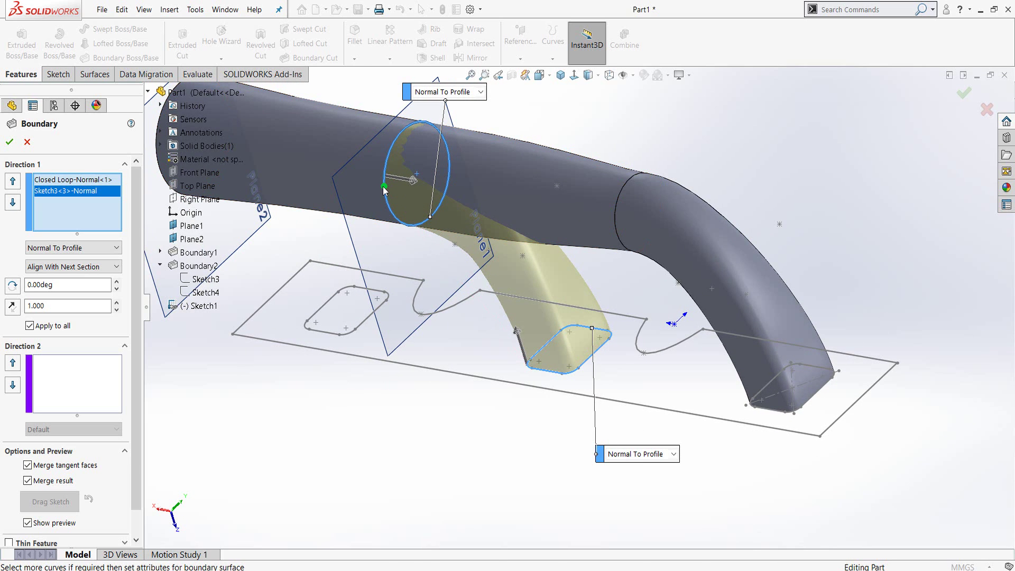
pyautogui.moveTo(383, 186); pyautogui.dragTo(398, 220)
pyautogui.moveTo(446, 248)
pyautogui.mouseDown(button='middle')
pyautogui.moveTo(511, 314)
pyautogui.moveTo(537, 299)
pyautogui.moveTo(508, 272)
pyautogui.mouseUp(button='middle')
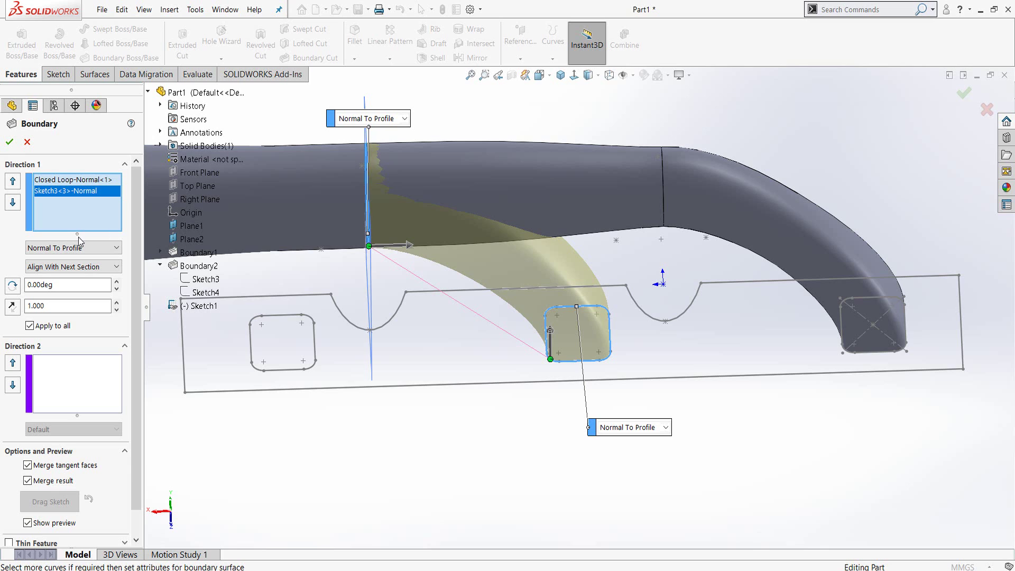
pyautogui.click(9, 142)
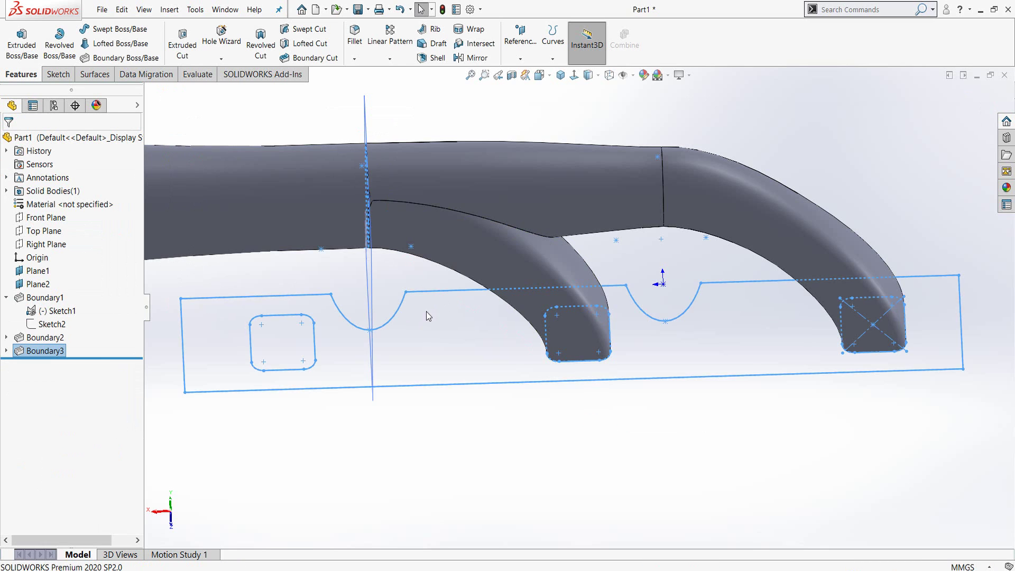
# Start a Boundary Boss/Base from the left port loop, Normal To Profile, ending at Sketch4
pyautogui.scroll(4, 426, 312)
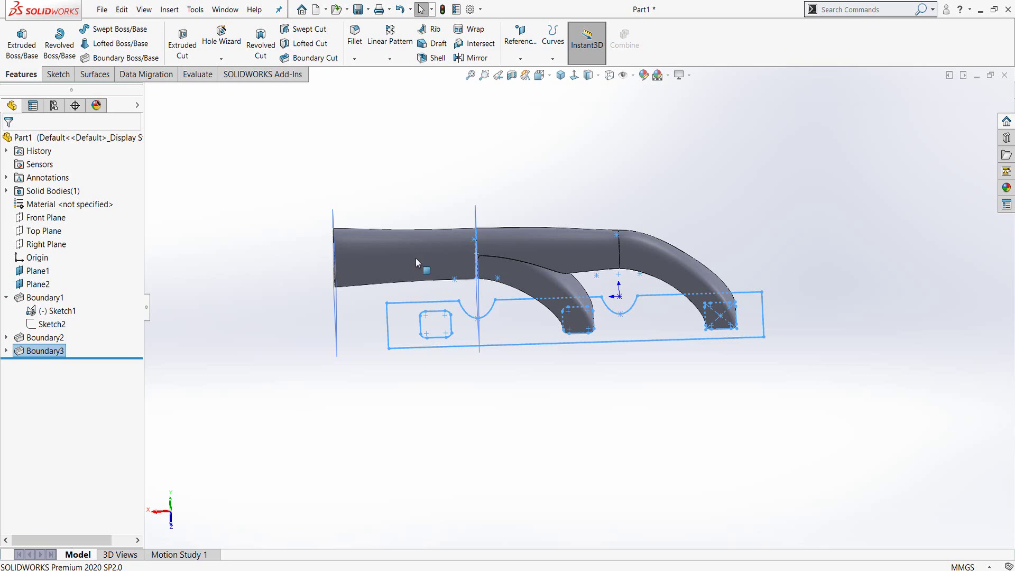
pyautogui.click(102, 59)
pyautogui.scroll(-3, 473, 343)
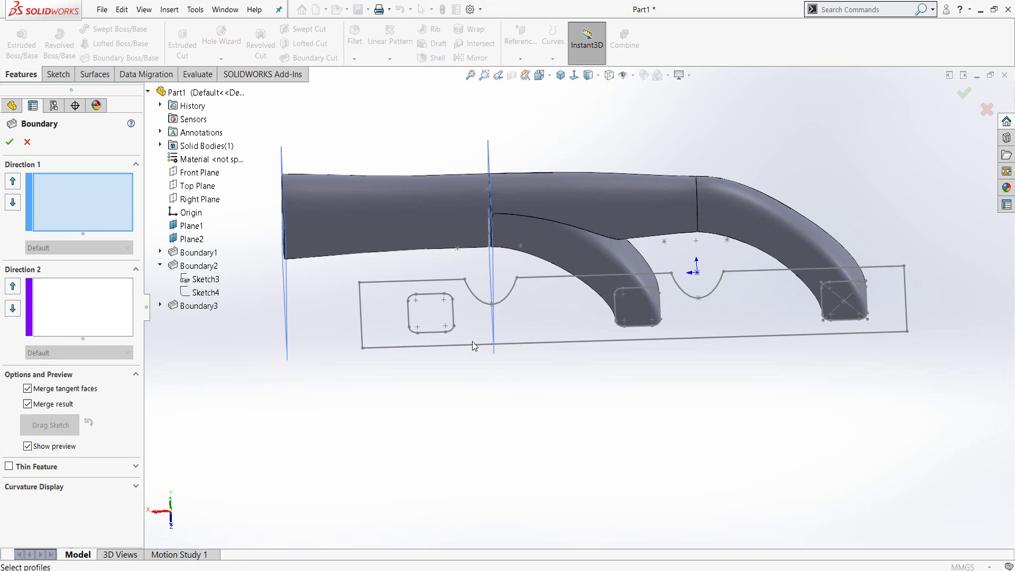
pyautogui.click(452, 313)
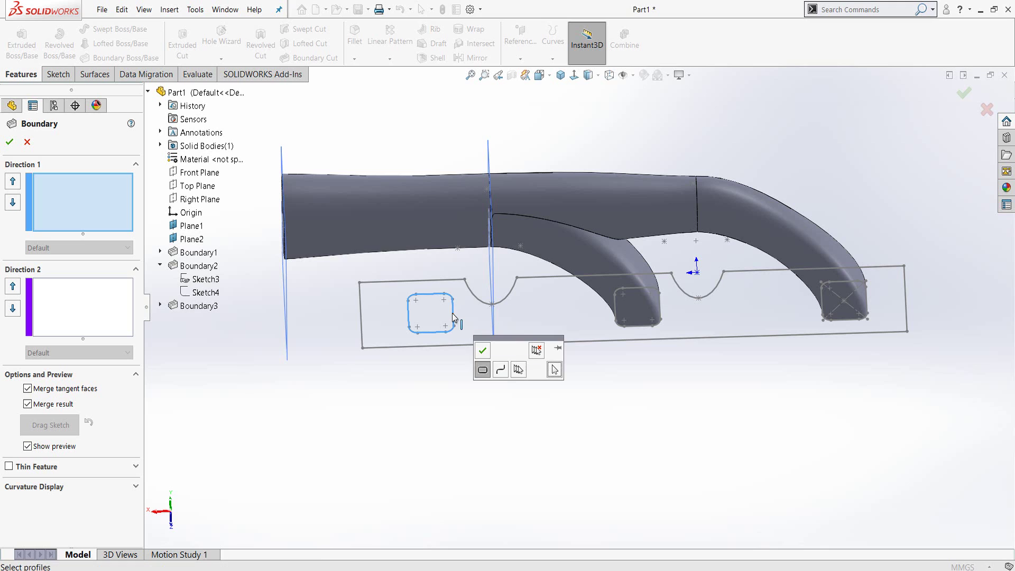
pyautogui.click(485, 357)
pyautogui.click(468, 387)
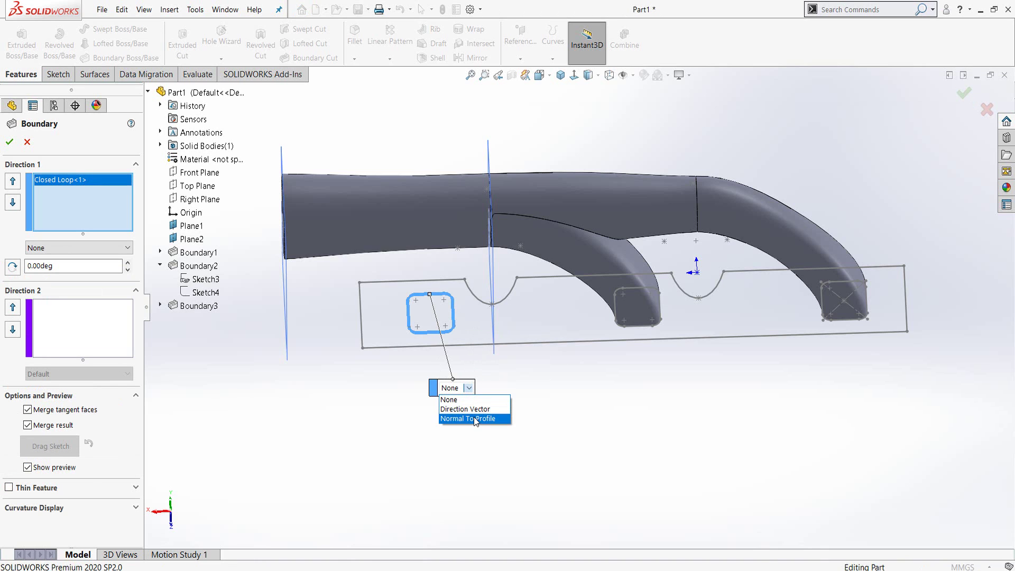
pyautogui.click(475, 418)
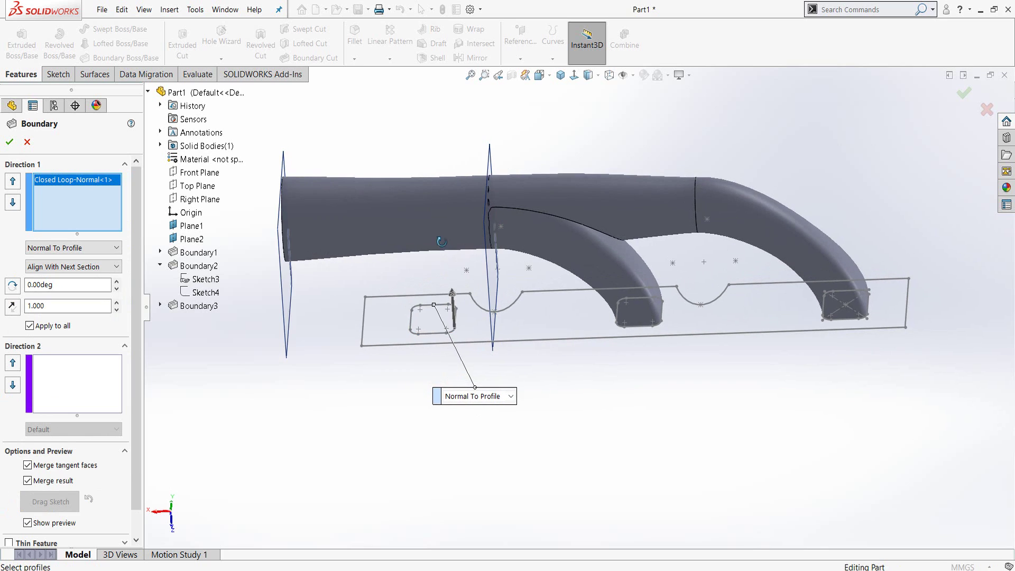
pyautogui.click(206, 292)
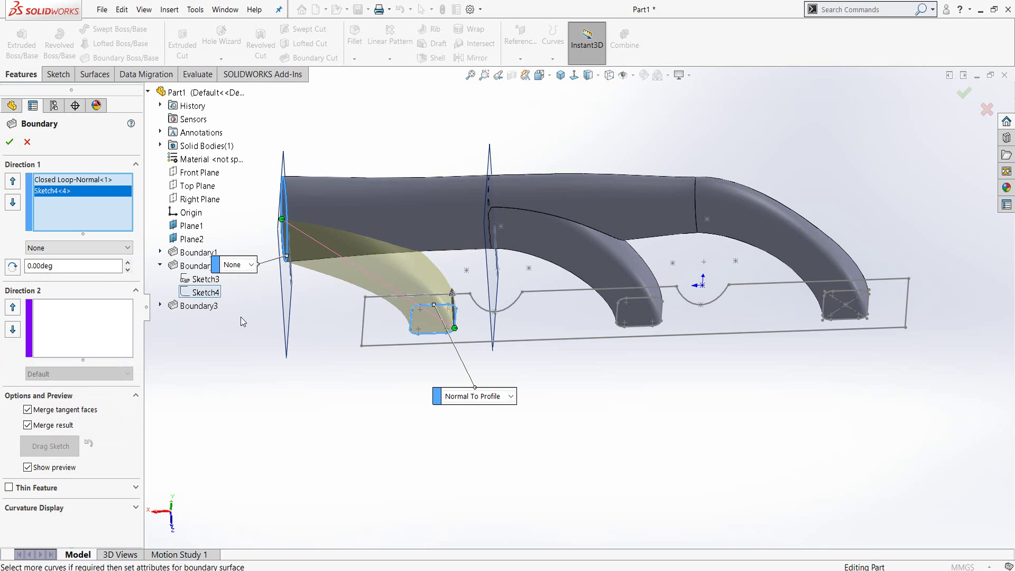
# Set the Sketch4 tube end of the runner to Normal To Profile
pyautogui.click(252, 265)
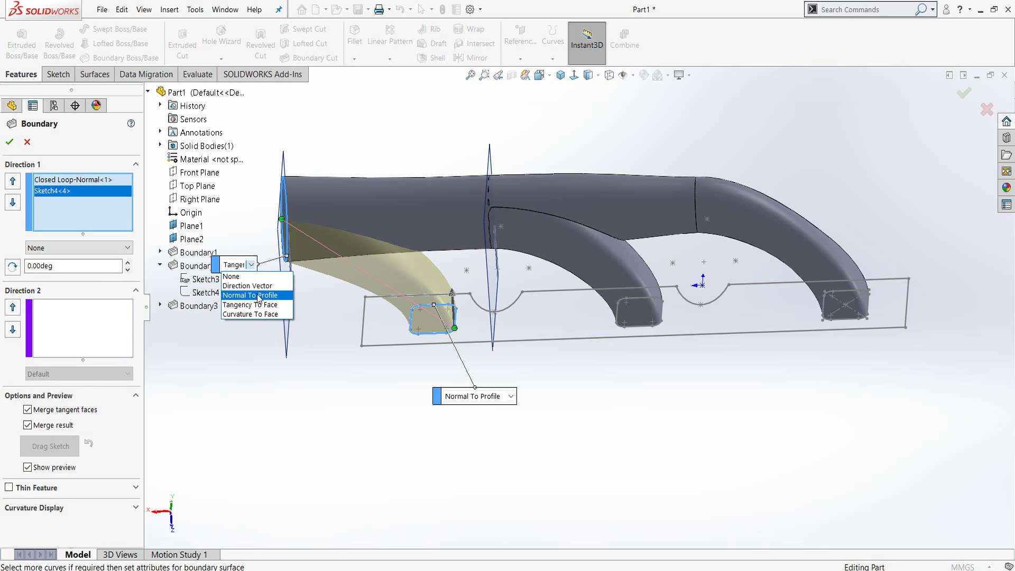
pyautogui.click(259, 295)
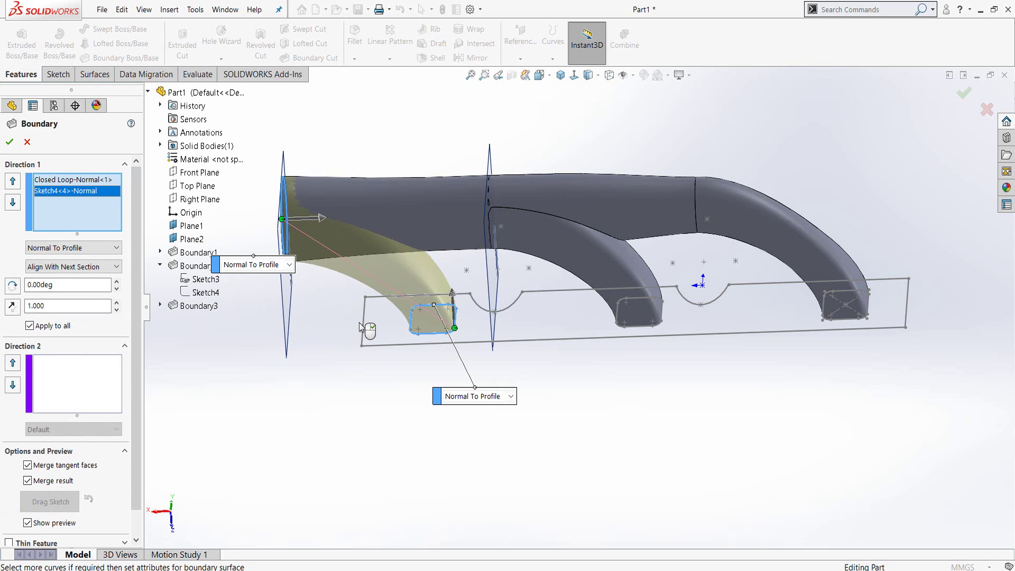
pyautogui.scroll(1, 388, 304)
pyautogui.scroll(-1, 423, 307)
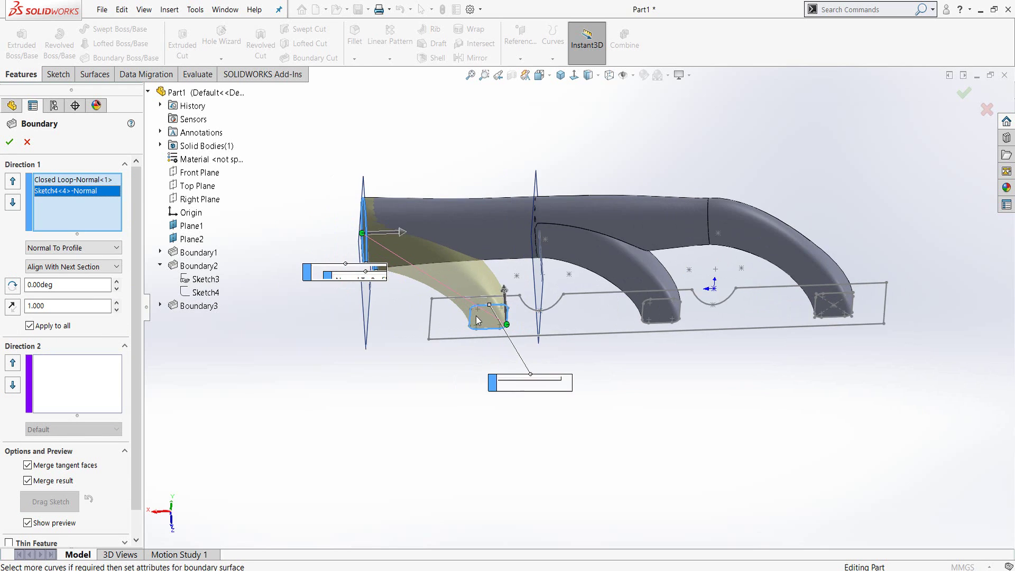
pyautogui.scroll(-3, 487, 312)
# Realign the runner connectors, keep Align With Next Section, and create Boundary4
pyautogui.moveTo(487, 313)
pyautogui.mouseDown(button='middle')
pyautogui.moveTo(430, 332)
pyautogui.moveTo(597, 328)
pyautogui.mouseUp(button='middle')
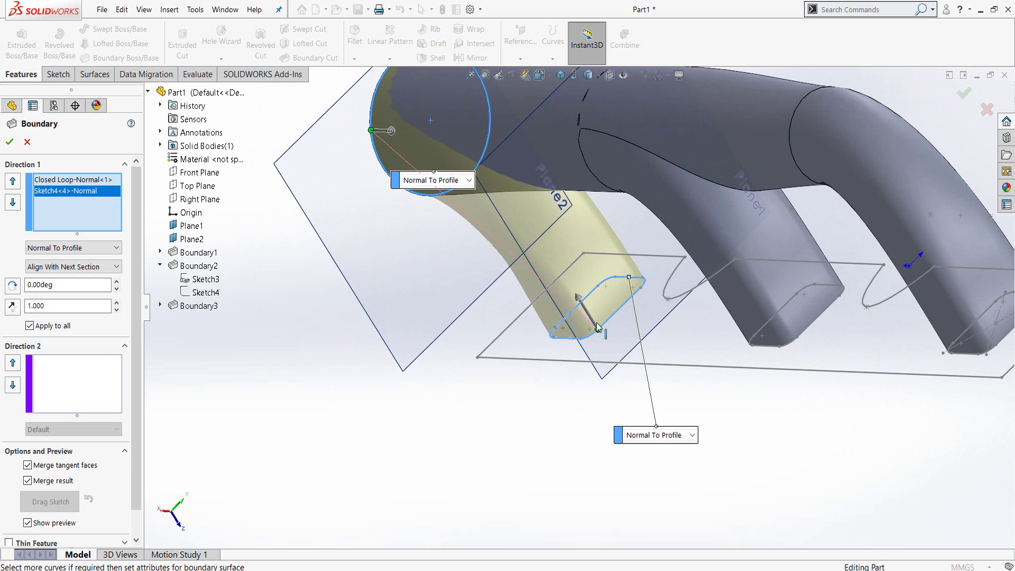
pyautogui.moveTo(590, 337); pyautogui.dragTo(529, 356)
pyautogui.moveTo(528, 356)
pyautogui.mouseDown(button='middle')
pyautogui.moveTo(440, 347)
pyautogui.moveTo(524, 438)
pyautogui.moveTo(332, 221)
pyautogui.mouseUp(button='middle')
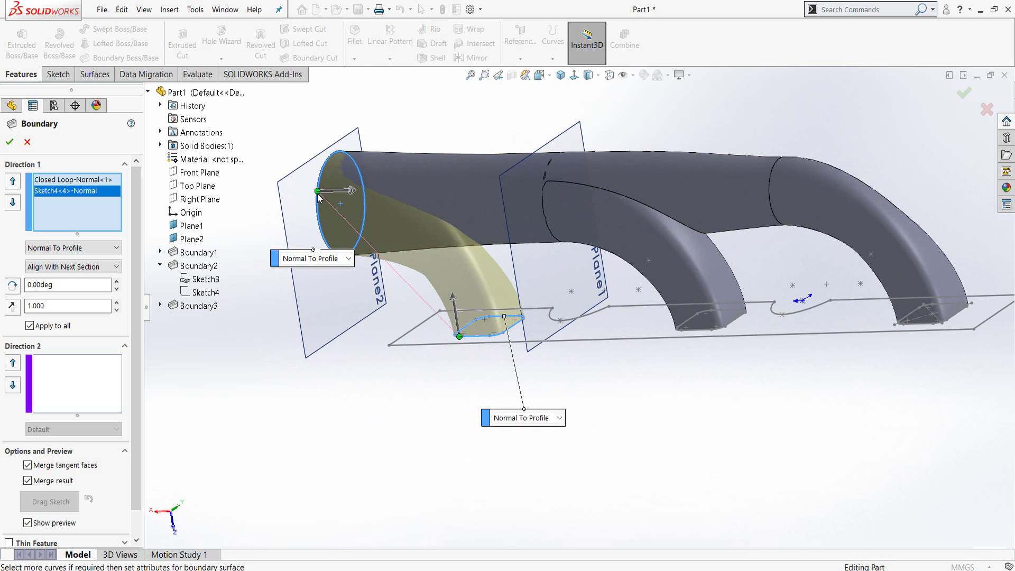
pyautogui.moveTo(317, 191); pyautogui.dragTo(321, 230)
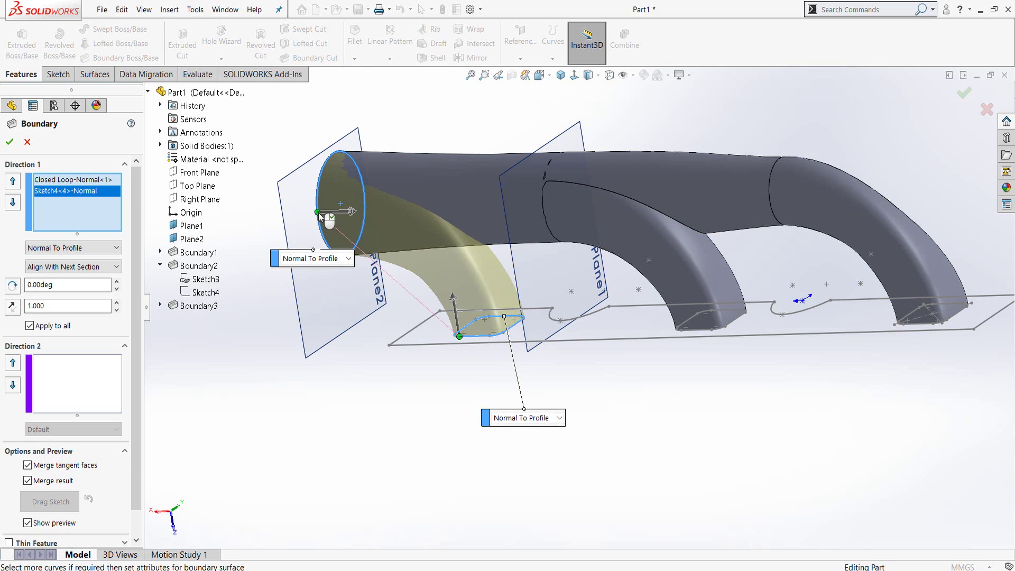
pyautogui.click(321, 230)
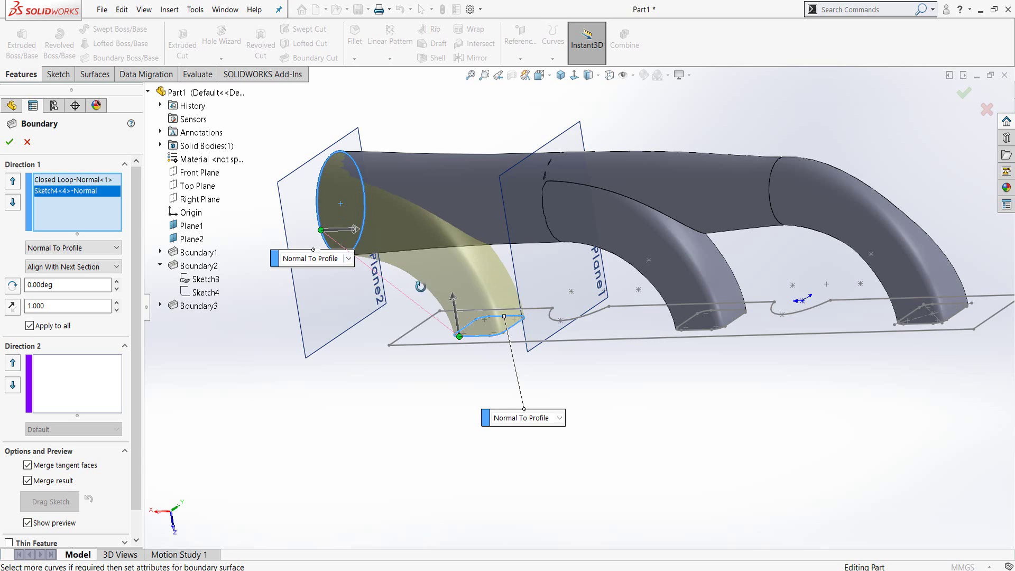
pyautogui.moveTo(420, 286); pyautogui.dragTo(284, 297, button='middle')
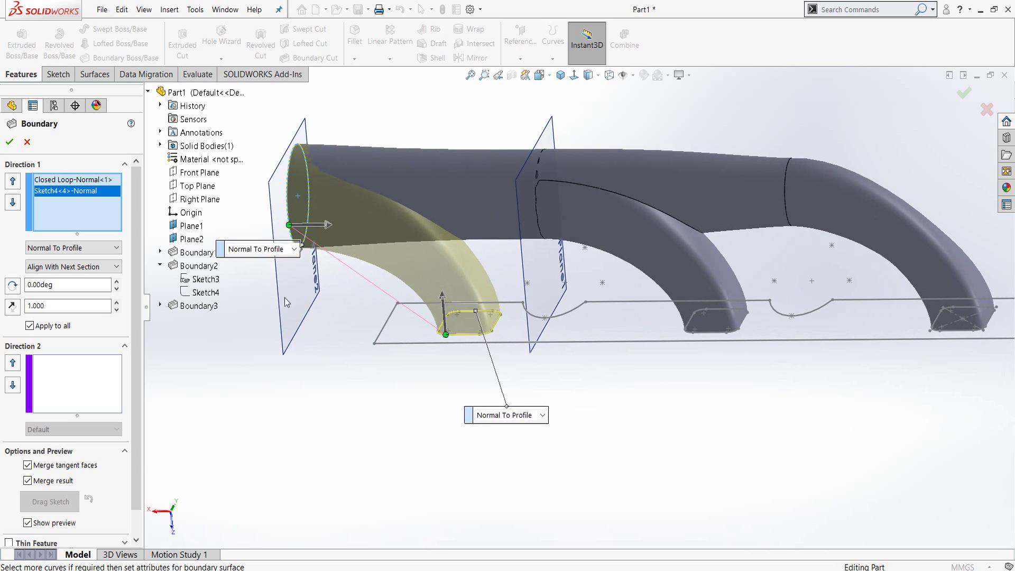
pyautogui.click(88, 267)
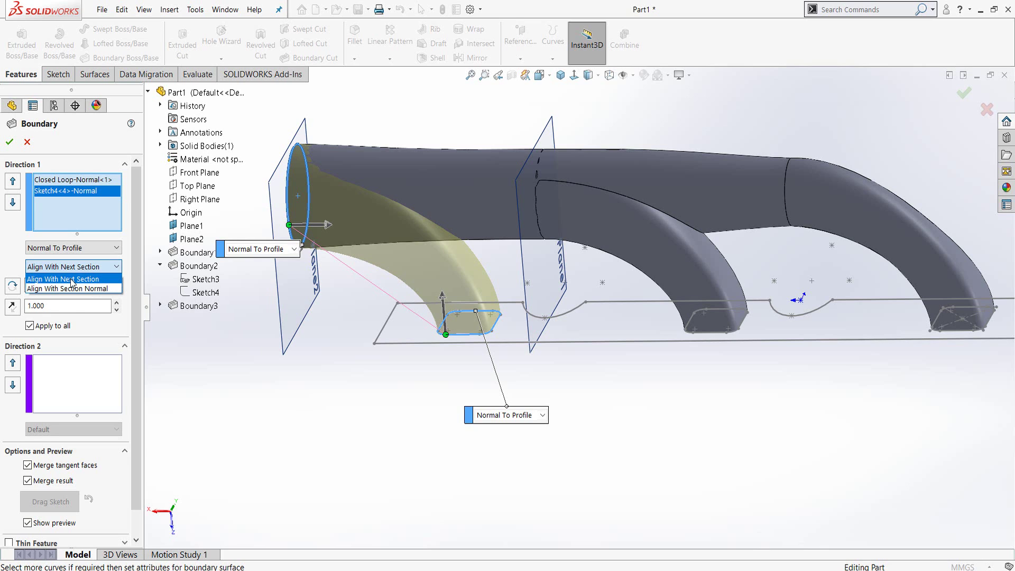
pyautogui.click(72, 280)
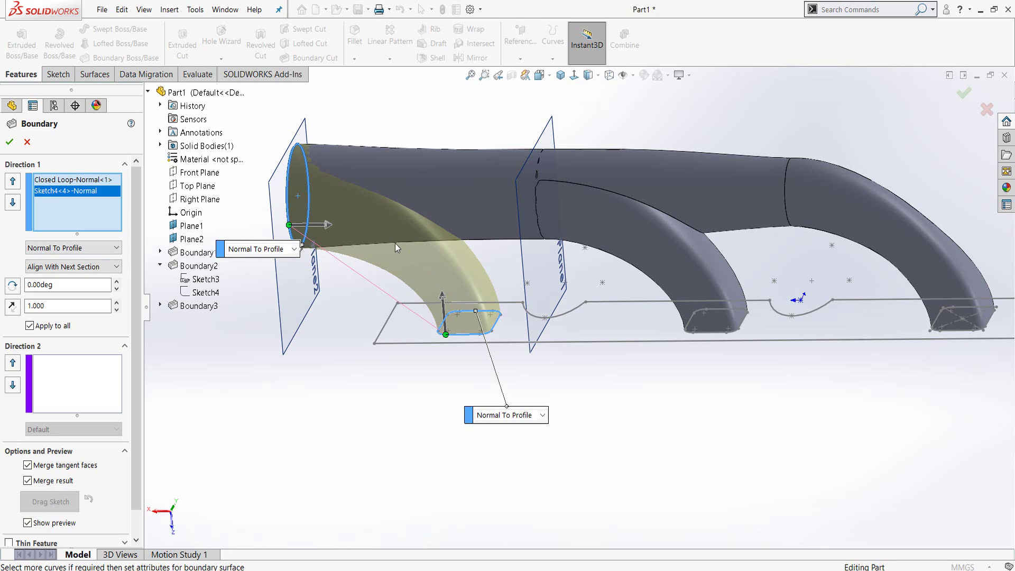
pyautogui.click(12, 141)
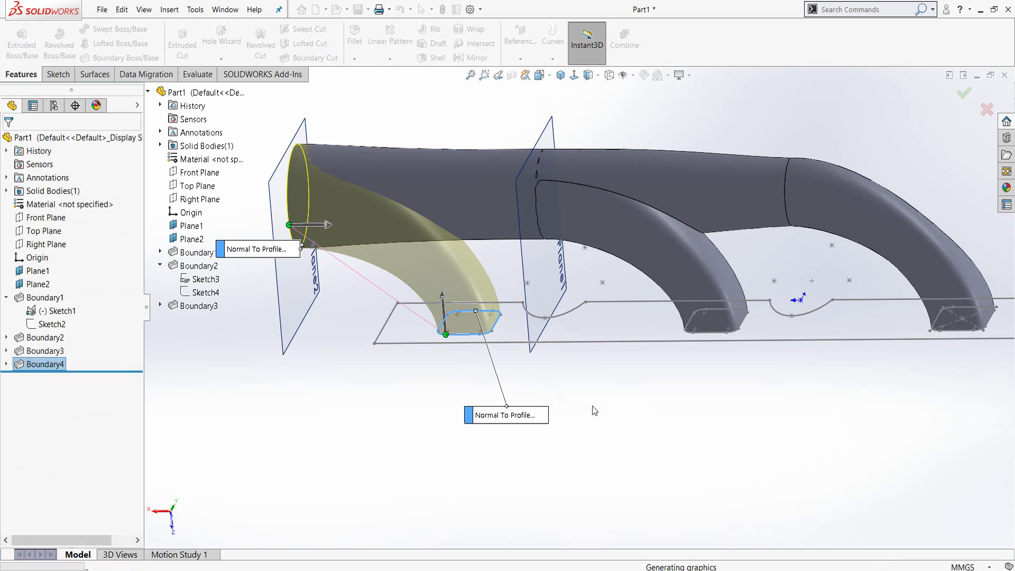
# Select the main tube's round end face on Plane2 and view it Normal To
pyautogui.click(634, 406)
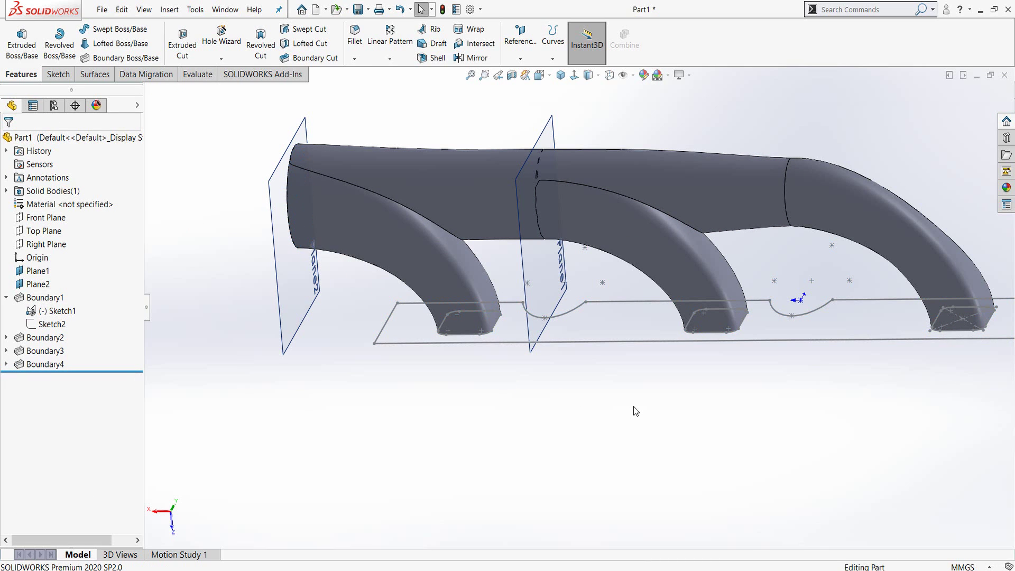
pyautogui.moveTo(552, 429); pyautogui.dragTo(429, 303, button='middle')
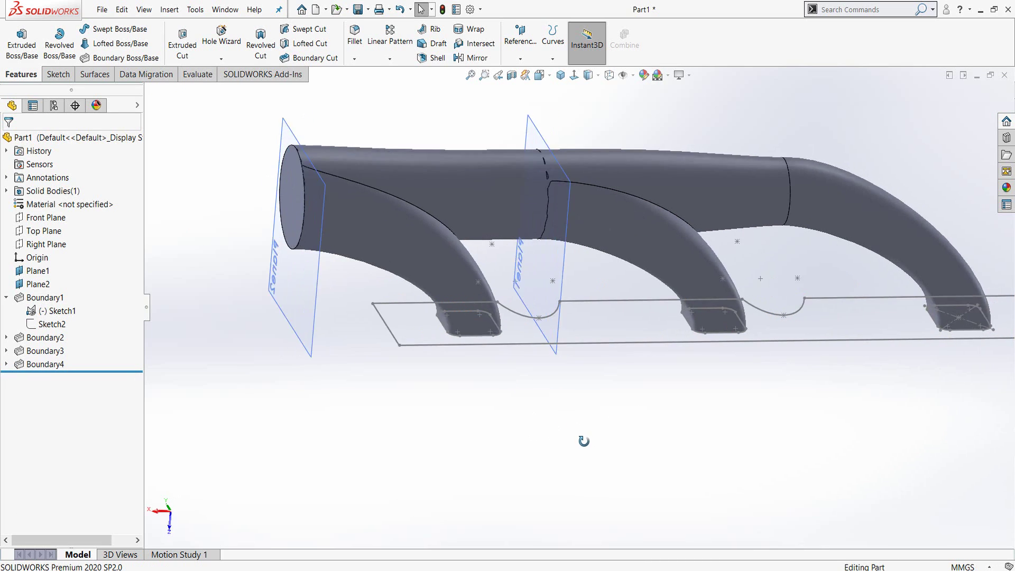
pyautogui.click(329, 205)
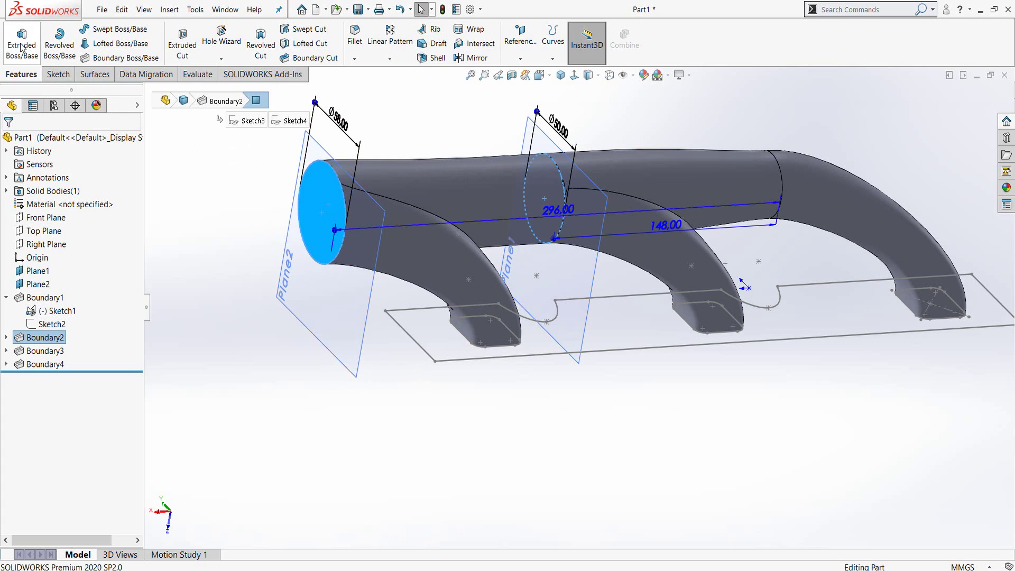
pyautogui.hotkey('ctrl', '8')
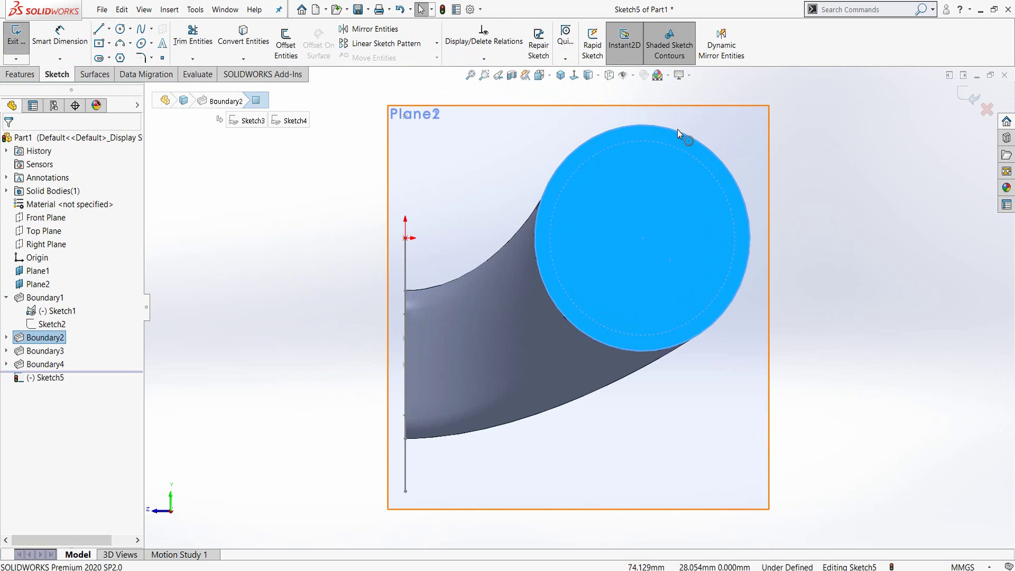
# Convert the tube's circular end edge into Sketch5 on Plane2
pyautogui.click(674, 129)
pyautogui.click(243, 37)
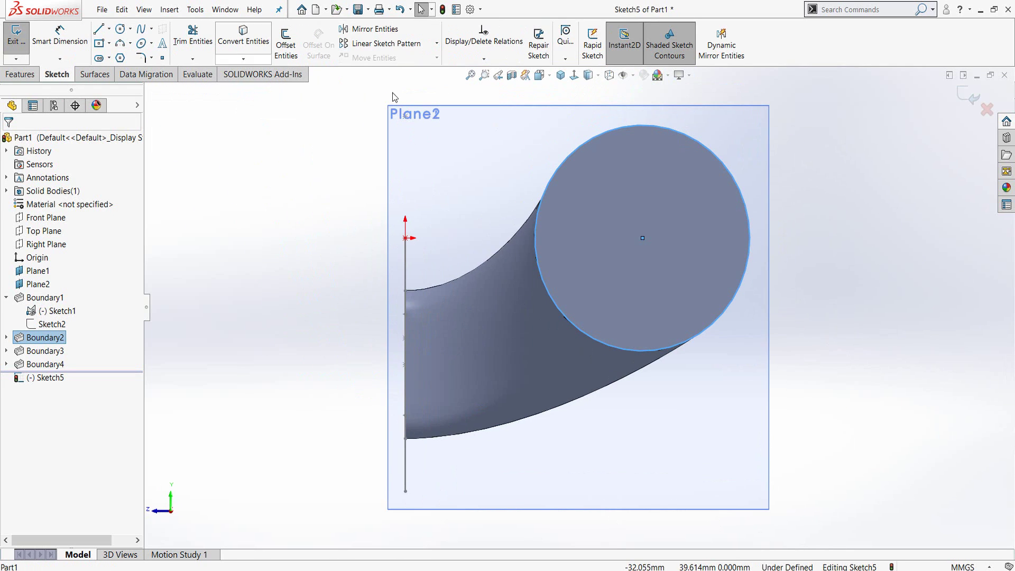
pyautogui.click(595, 137)
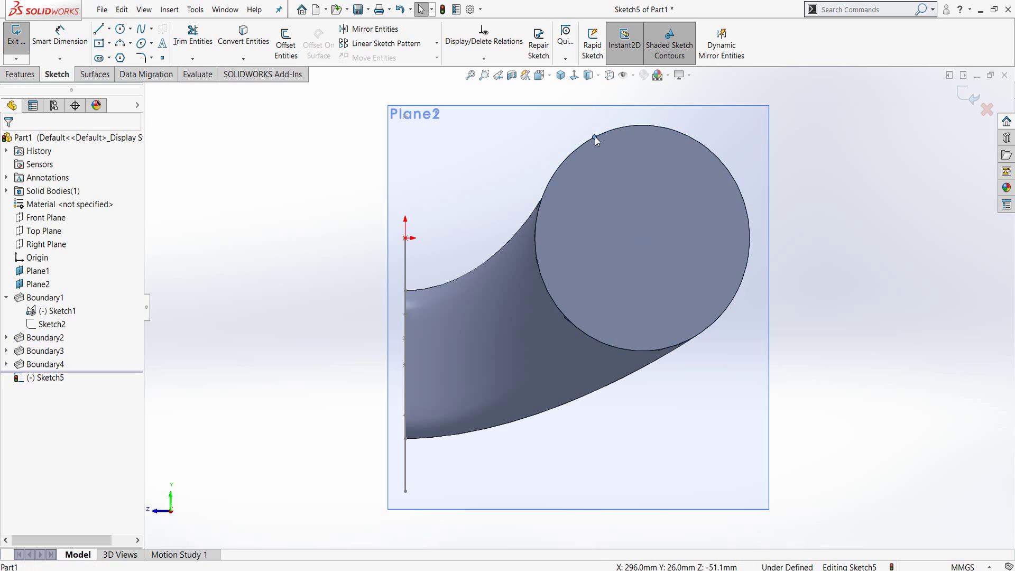
pyautogui.click(649, 126)
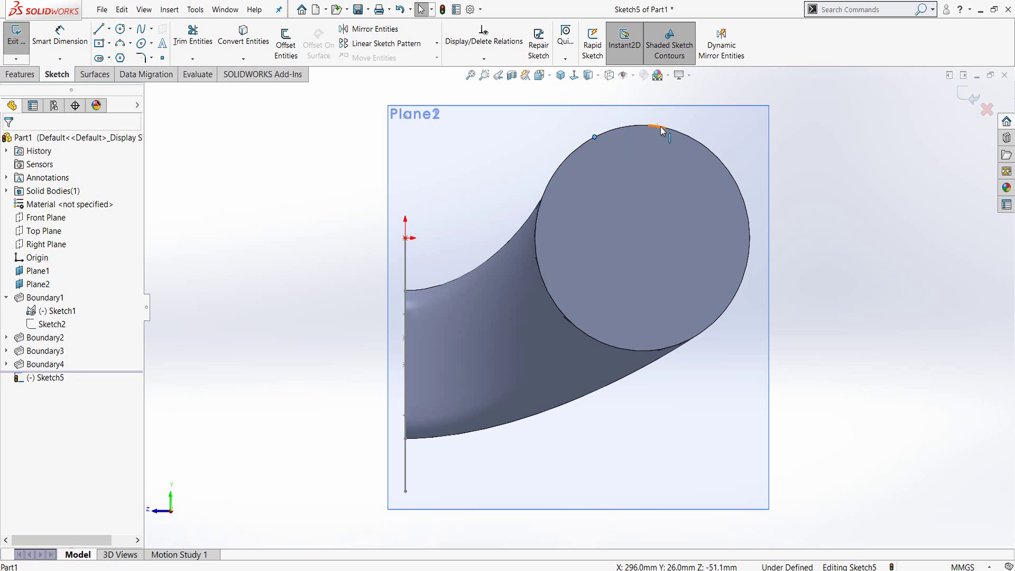
pyautogui.click(693, 159)
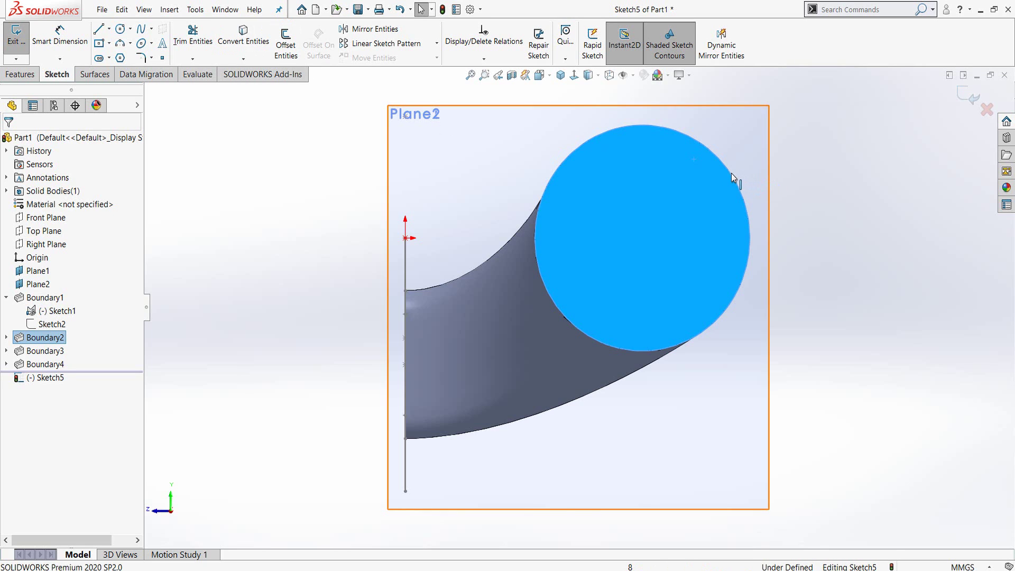
pyautogui.press('Escape')
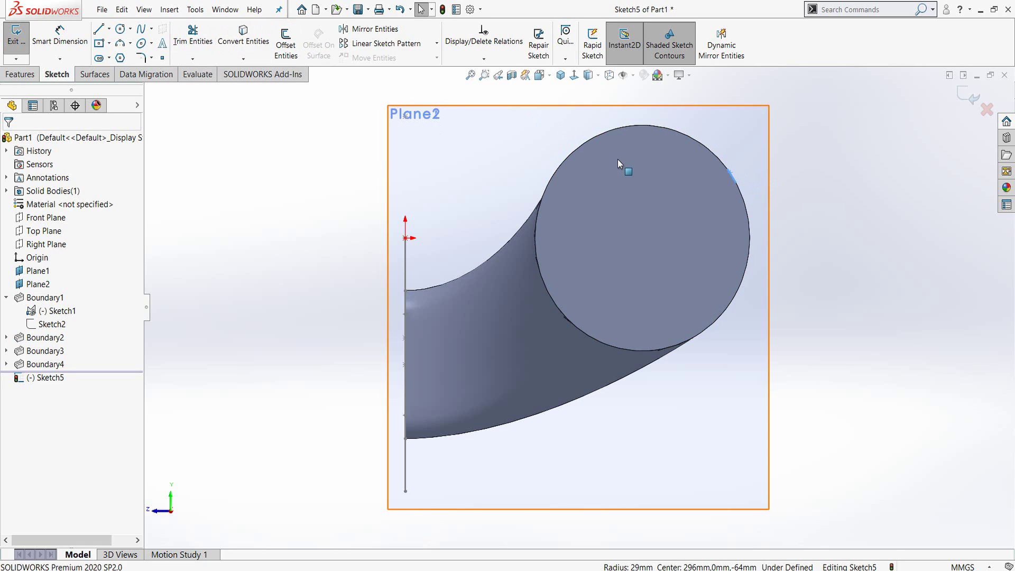
pyautogui.click(617, 162)
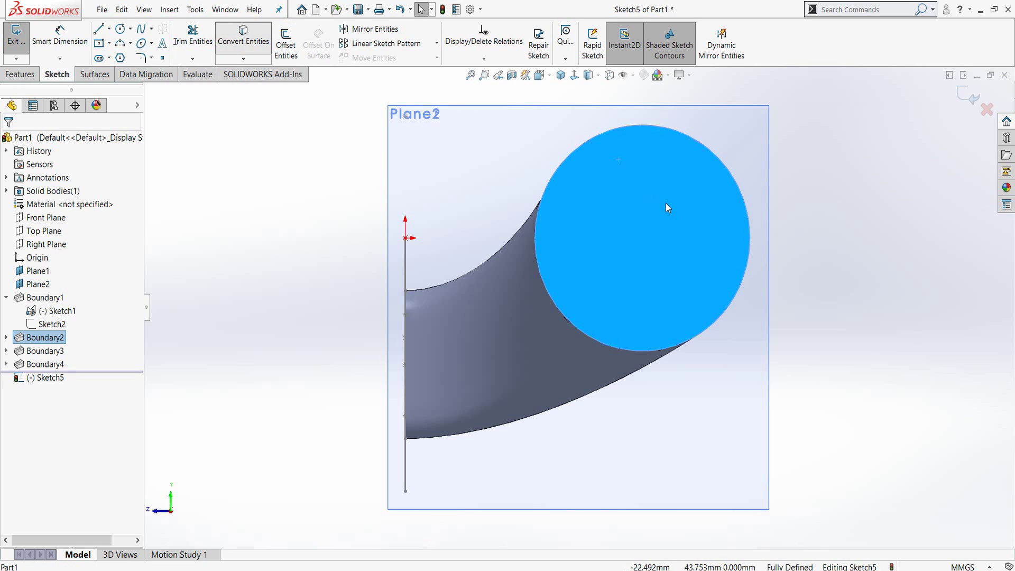
# Extrude Sketch5's end circle Blind 100 mm as Boss-Extrude1
pyautogui.press('c')
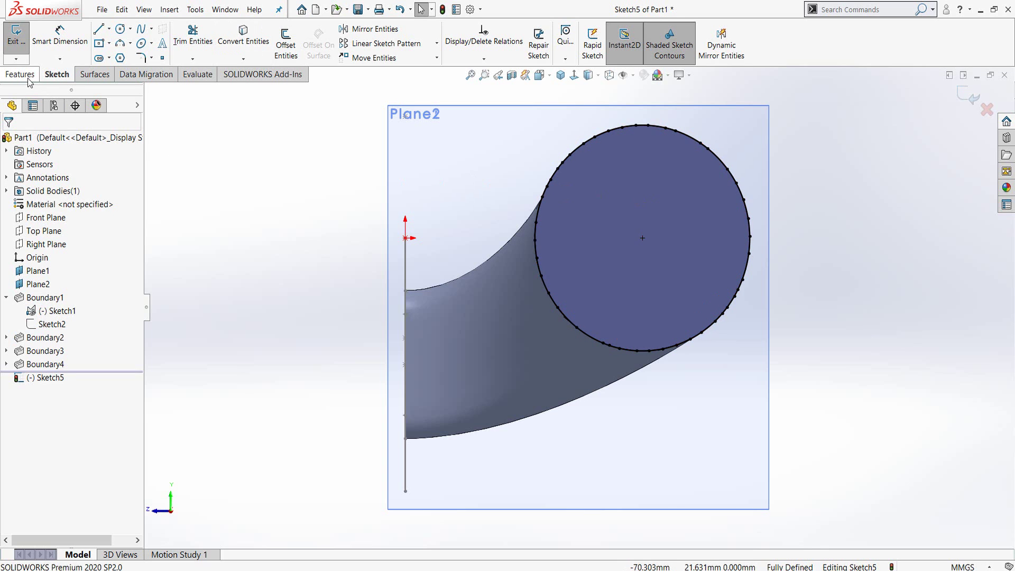
pyautogui.click(20, 74)
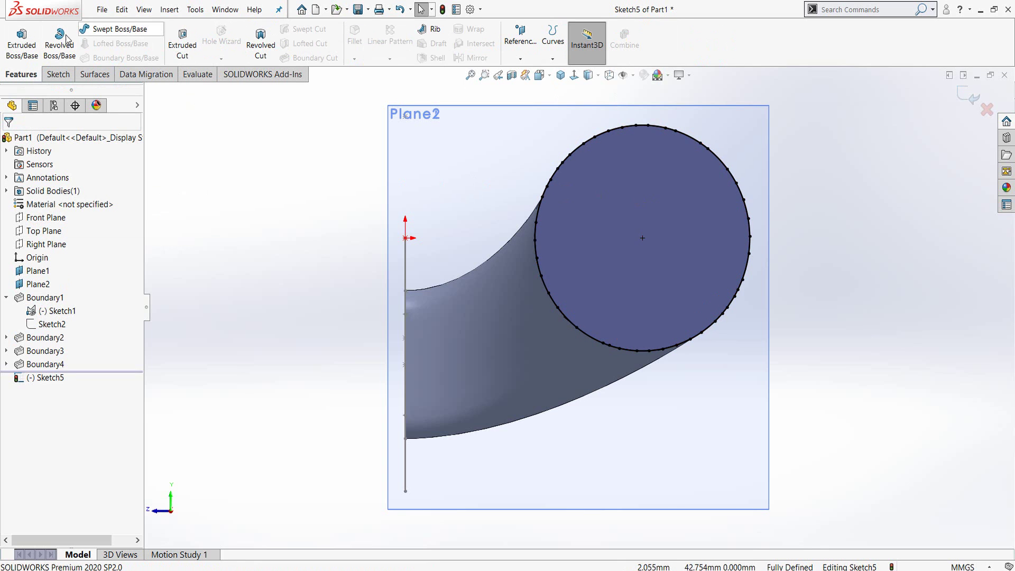
pyautogui.click(21, 42)
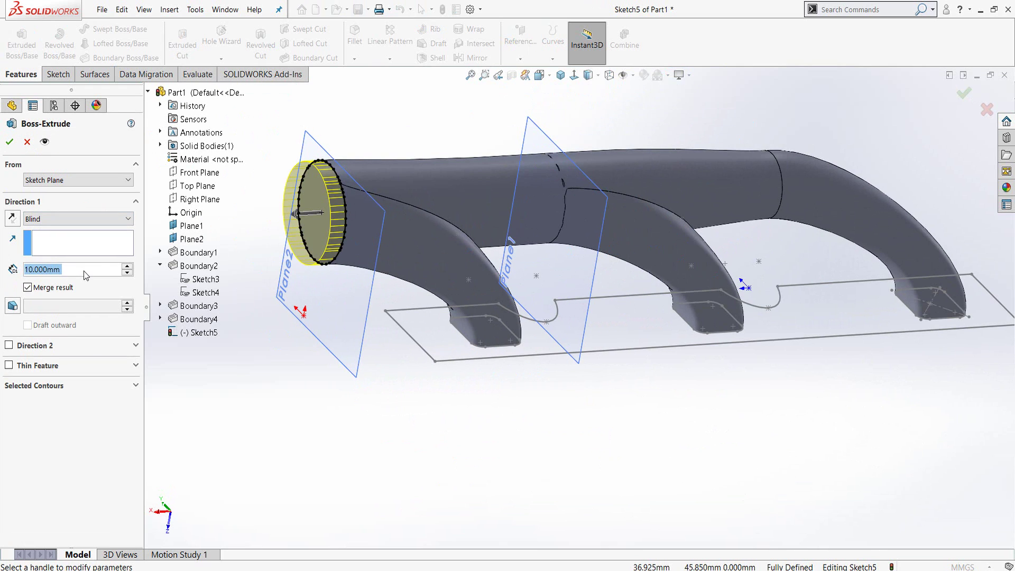
pyautogui.write('100')
pyautogui.press('Return')
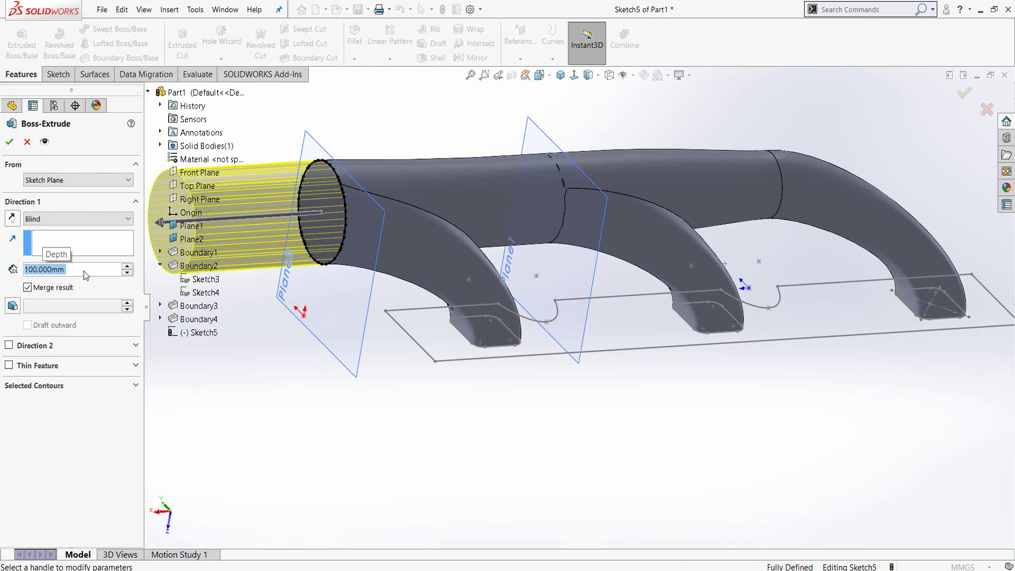
pyautogui.click(11, 146)
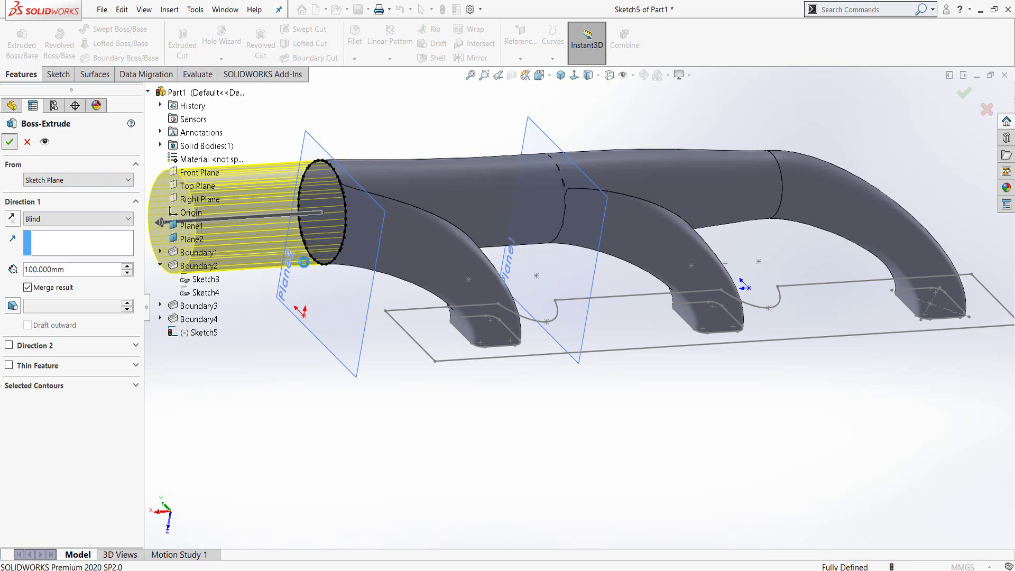
pyautogui.click(289, 442)
# Delete Boss-Extrude1 and reopen Sketch5 for editing
pyautogui.rightClick(38, 378)
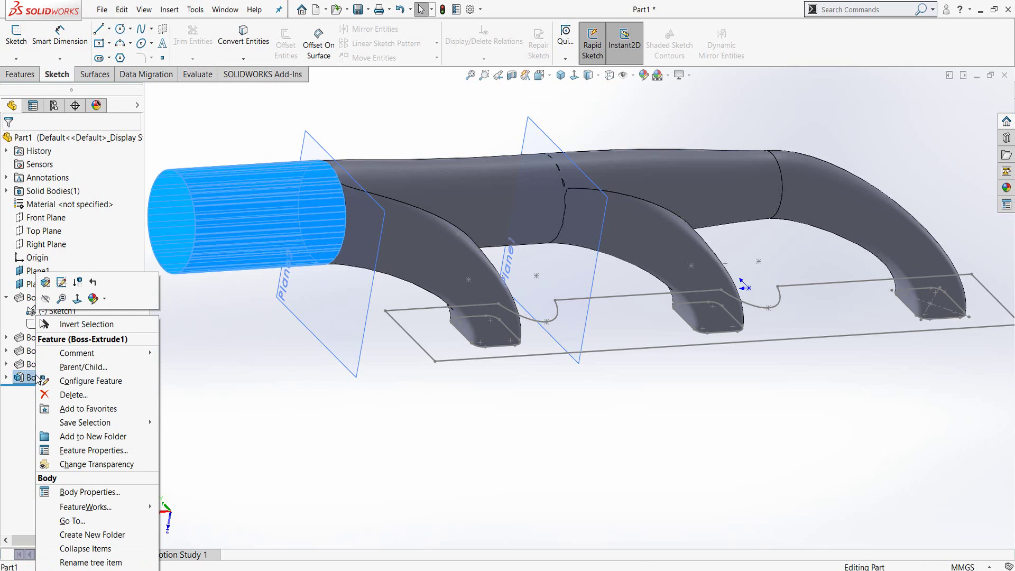
pyautogui.click(73, 396)
pyautogui.press('Return')
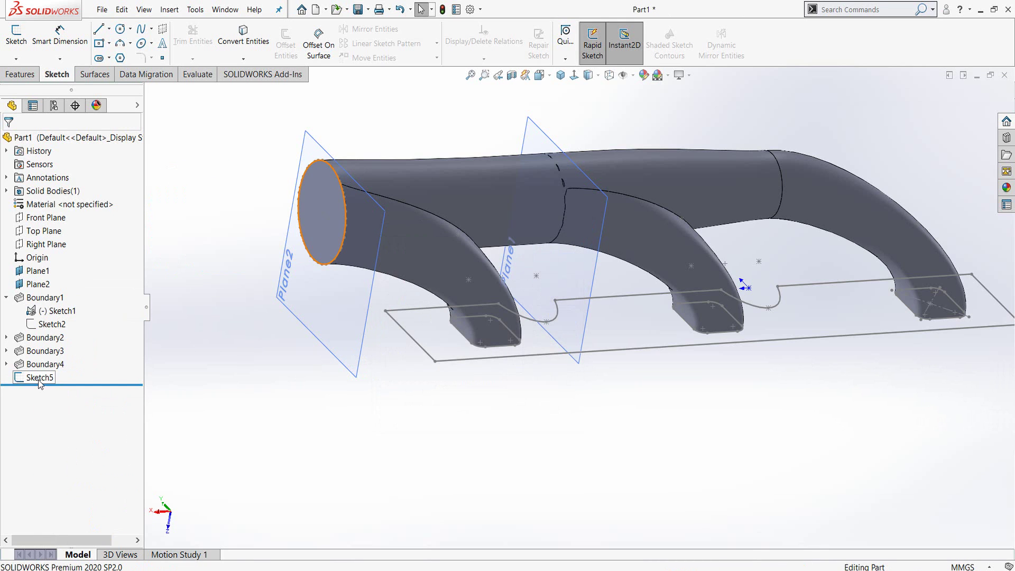
pyautogui.click(39, 380)
pyautogui.rightClick(40, 380)
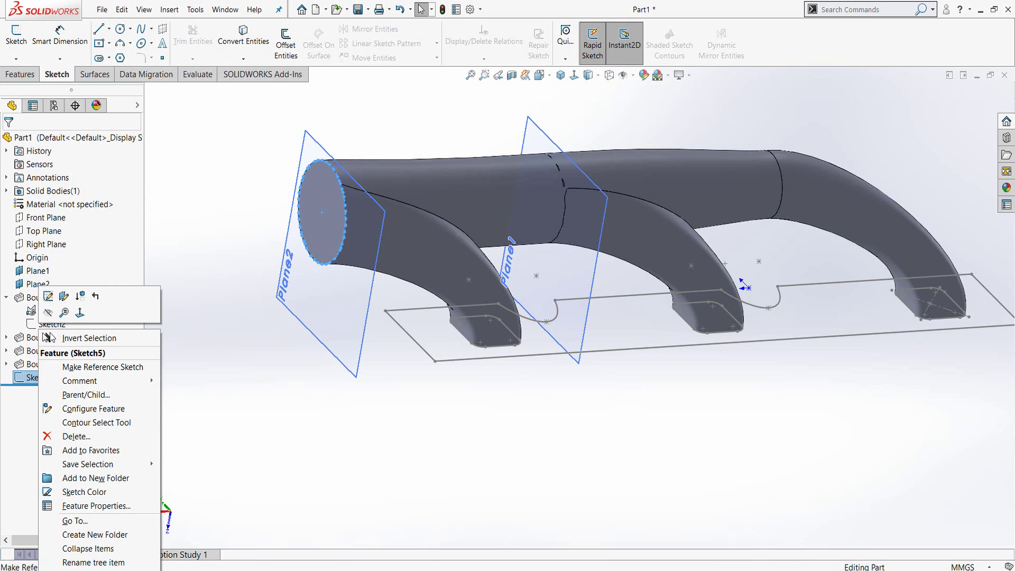
pyautogui.click(48, 297)
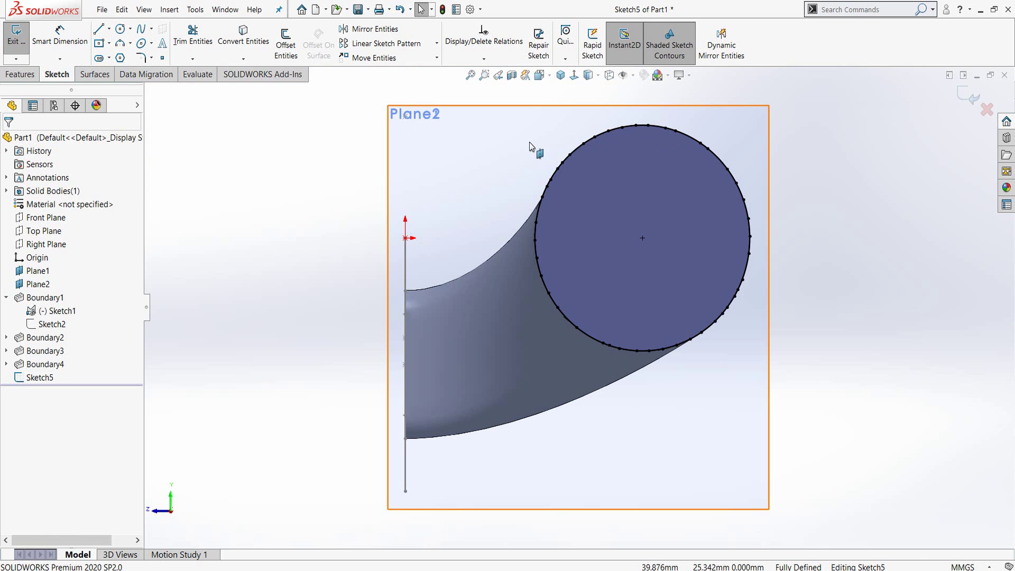
# Remove the converted circle entities from Sketch5
pyautogui.scroll(3, 579, 307)
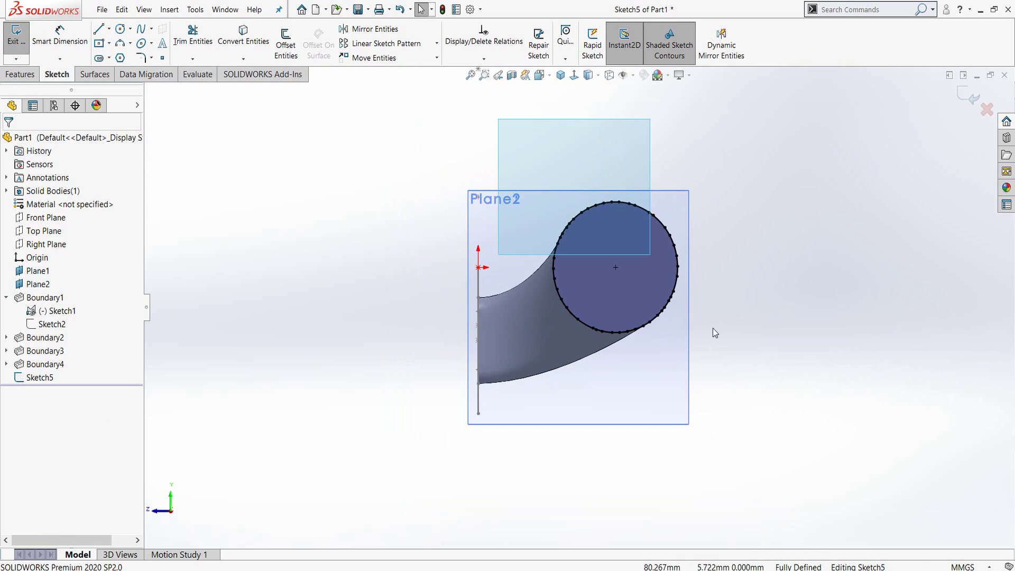
pyautogui.moveTo(713, 328); pyautogui.dragTo(763, 382)
pyautogui.press('Delete')
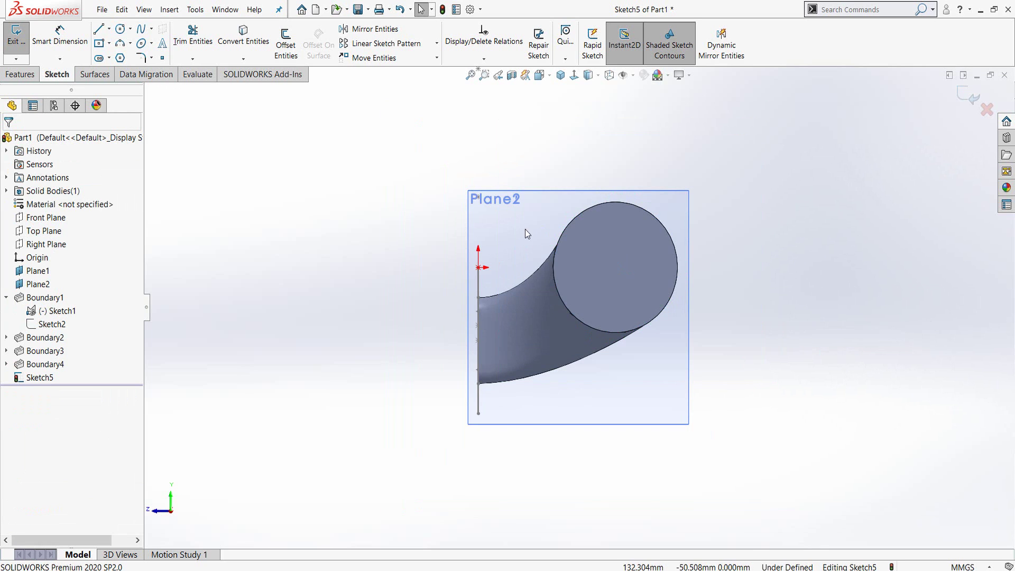
pyautogui.click(630, 246)
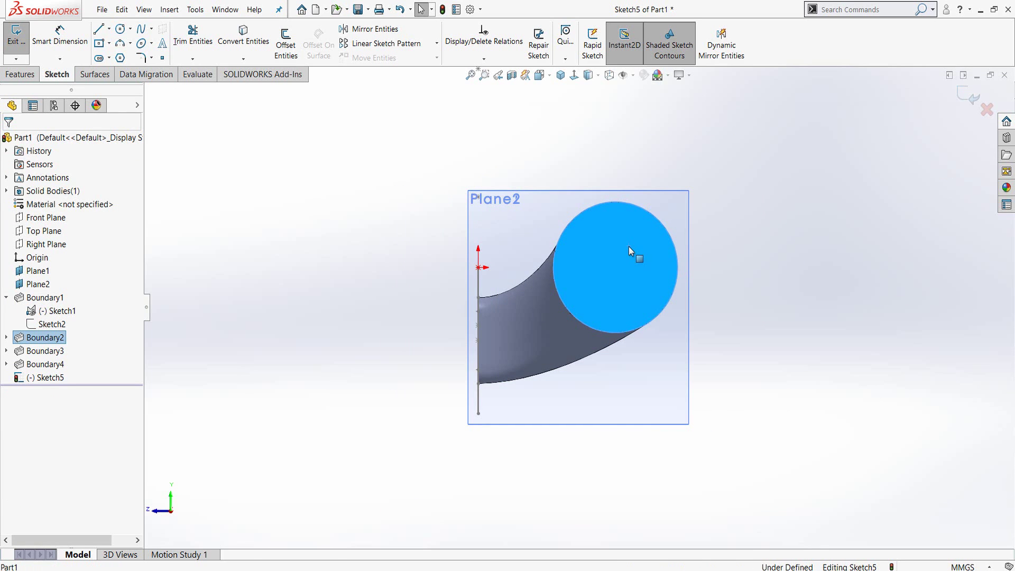
pyautogui.click(245, 36)
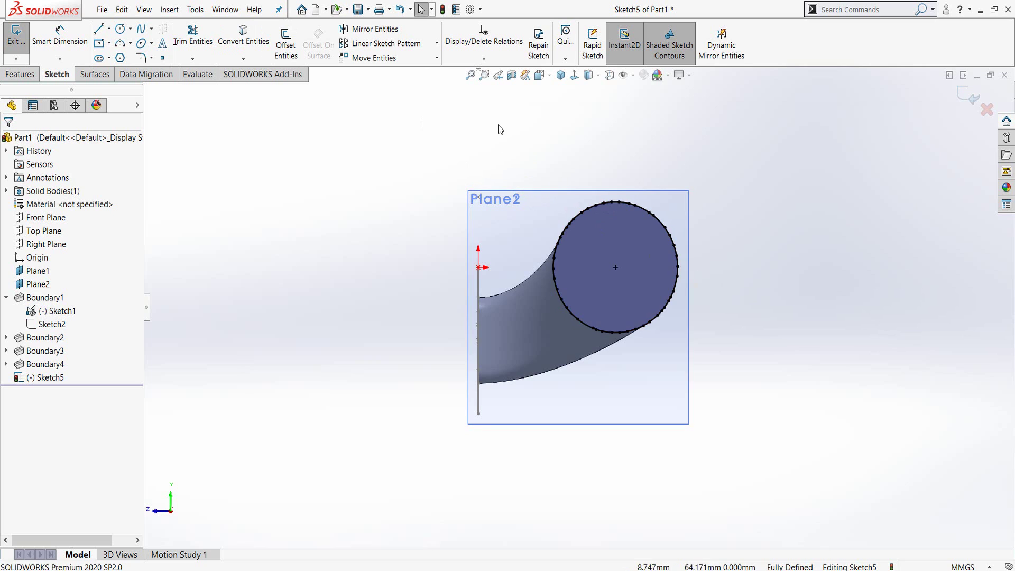
pyautogui.moveTo(497, 123); pyautogui.dragTo(769, 370)
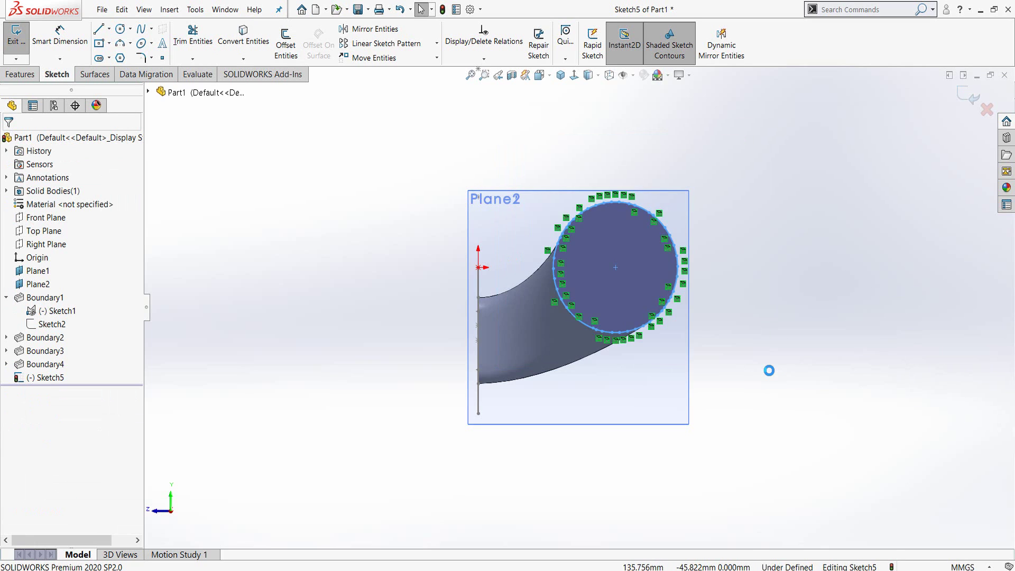
pyautogui.press('Delete')
pyautogui.scroll(-1, 616, 224)
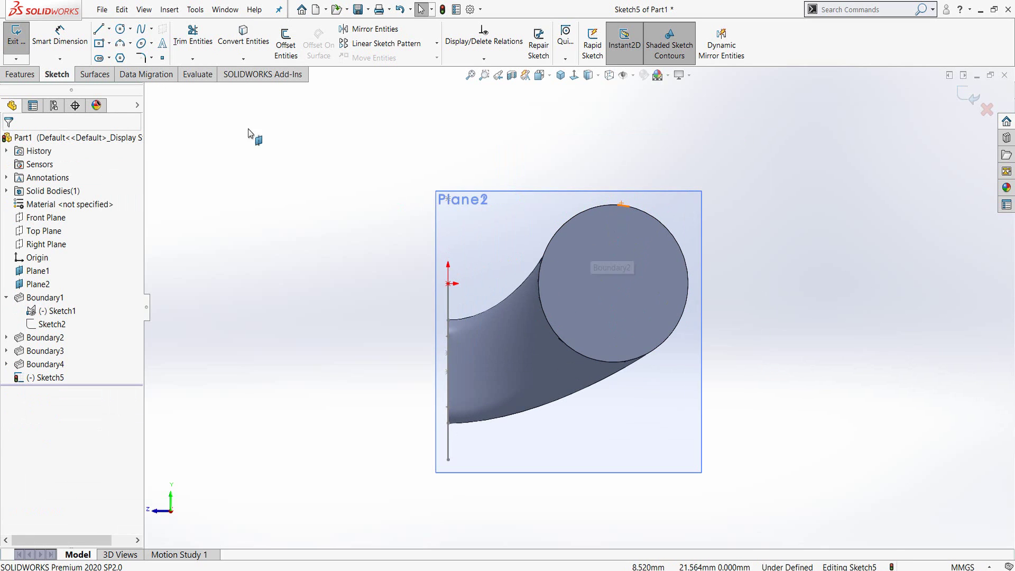
# Draw a circle at the tube-end centre with radius 23.4
pyautogui.click(121, 29)
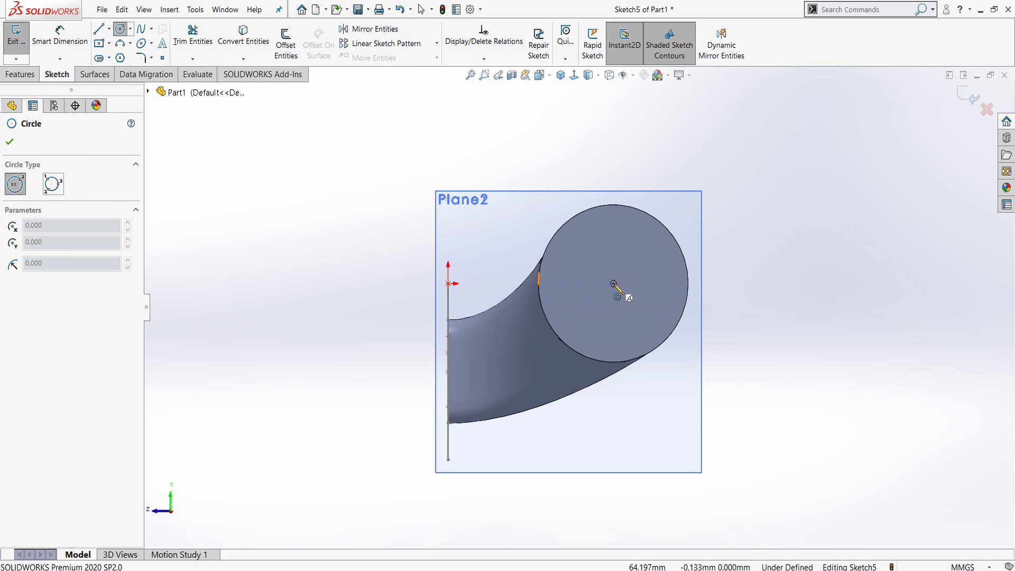
pyautogui.moveTo(613, 284); pyautogui.dragTo(639, 284)
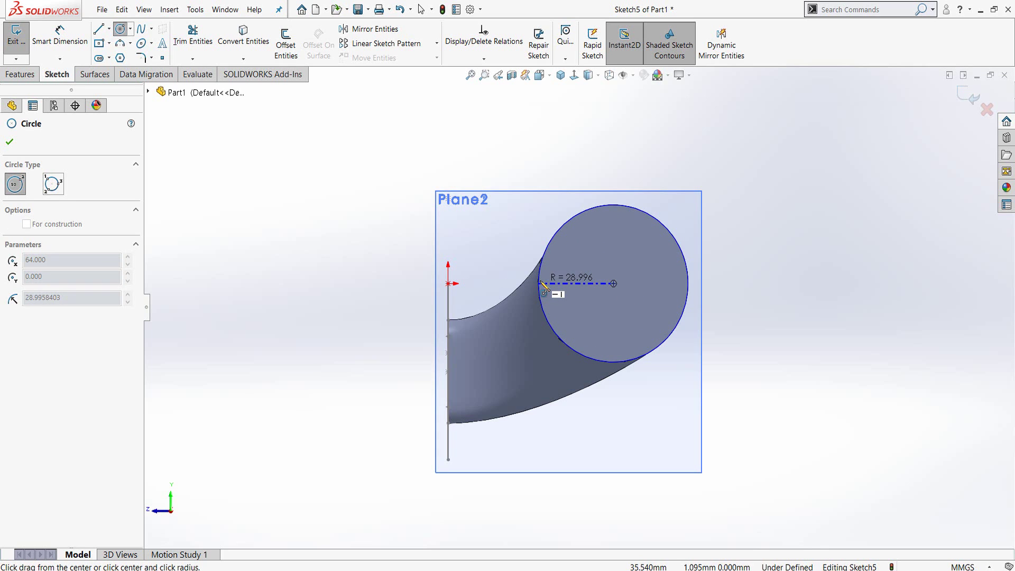
pyautogui.click(543, 286)
pyautogui.press('Escape')
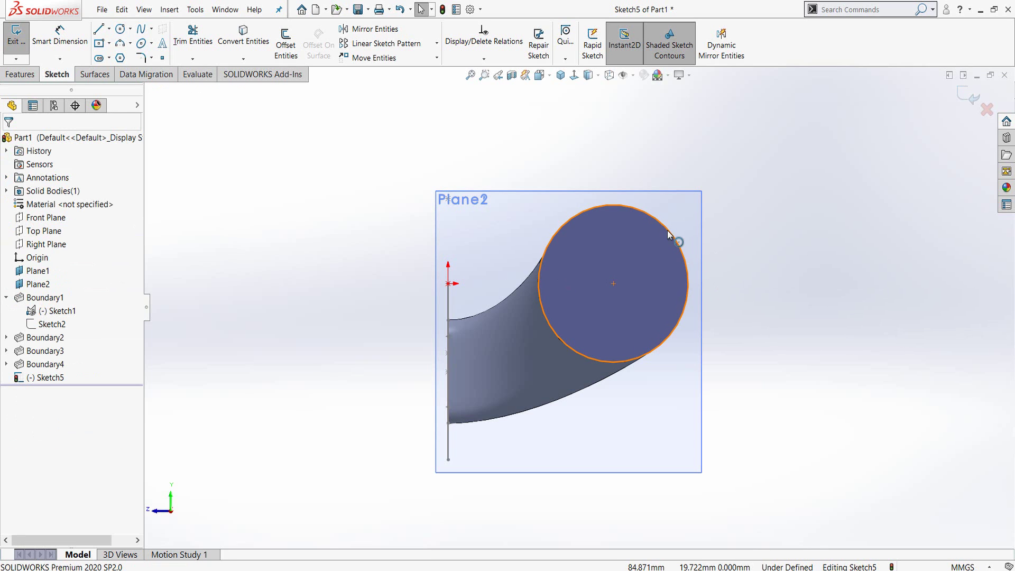
pyautogui.click(668, 231)
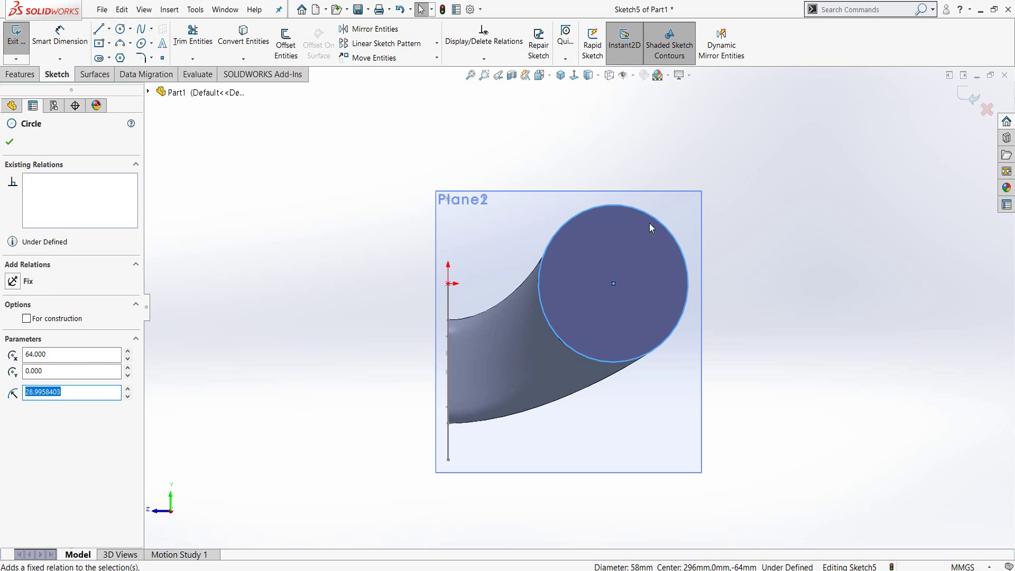
pyautogui.write('23.4')
pyautogui.press('Return')
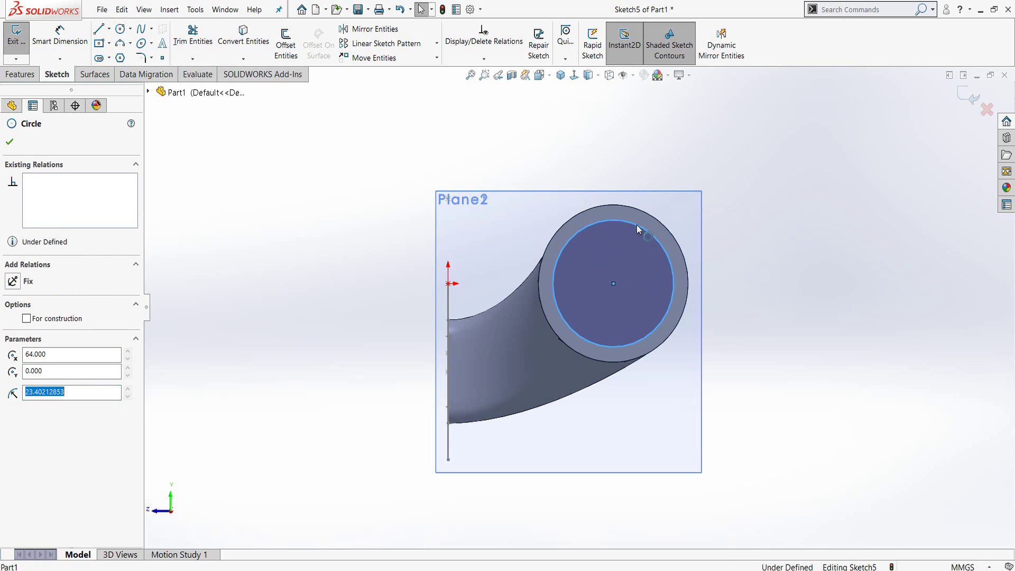
pyautogui.press('Return')
# Make the sketch circle coradial with the tube's outer end edge
pyautogui.scroll(-2, 650, 213)
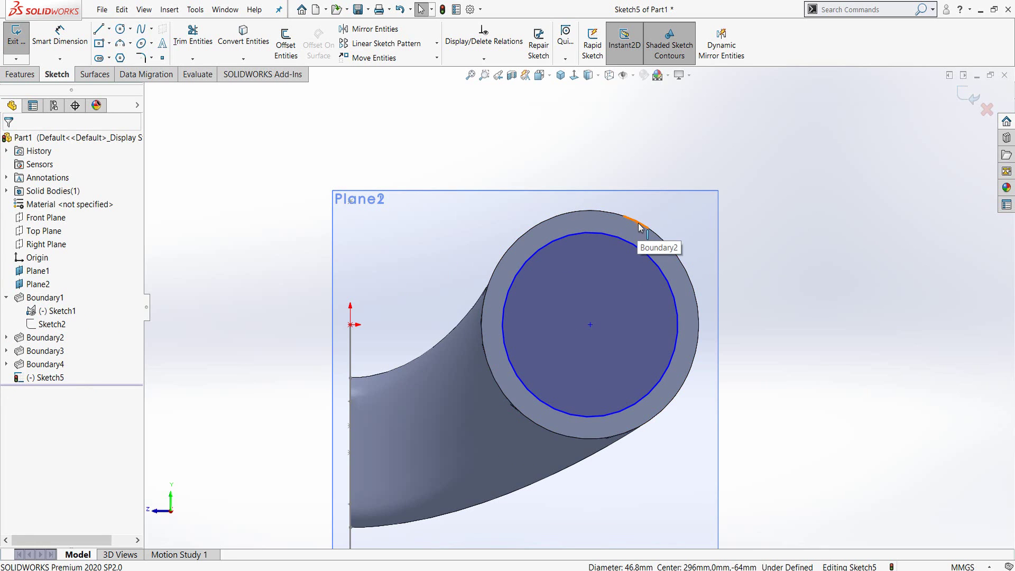
pyautogui.click(628, 244)
pyautogui.keyDown('ctrl'); pyautogui.click(581, 211); pyautogui.keyUp('ctrl')
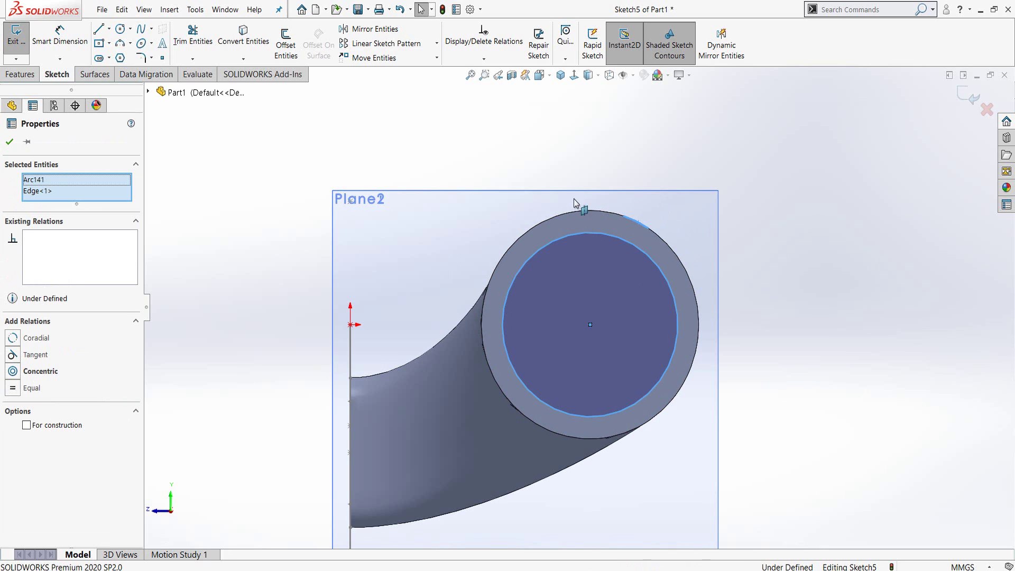
pyautogui.click(13, 338)
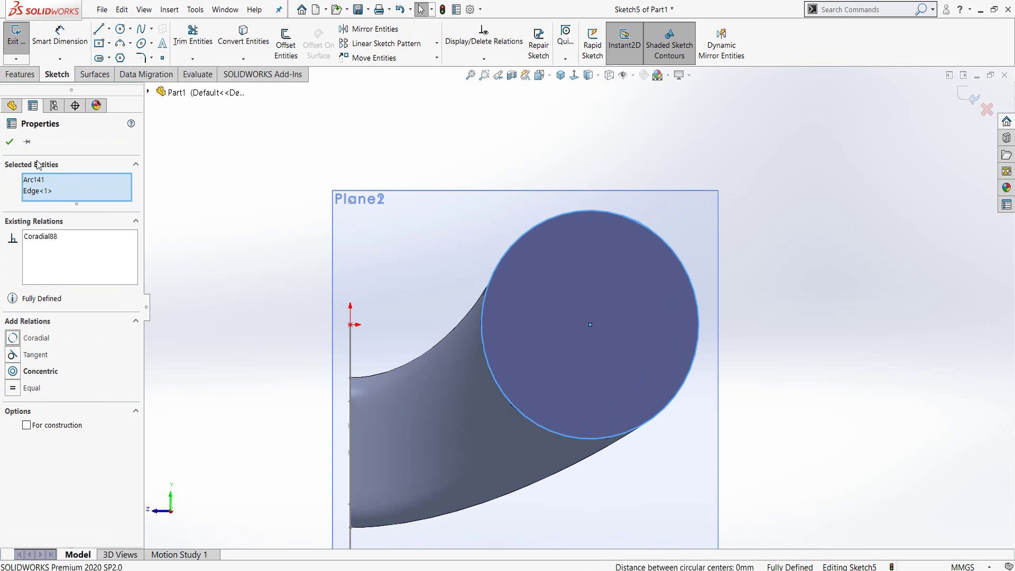
pyautogui.click(828, 236)
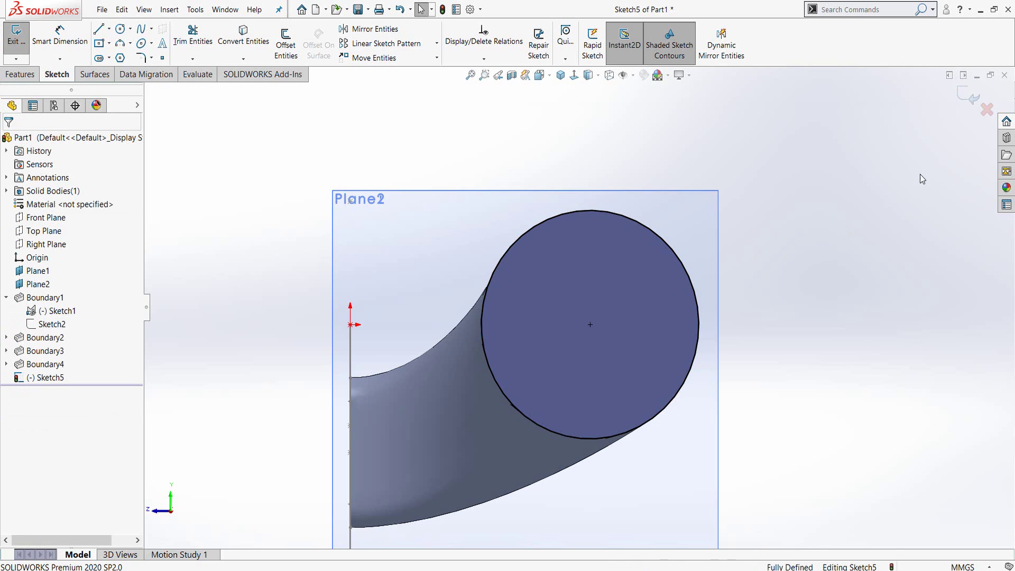
# Exit Sketch5 and extrude its circle Blind 100 mm as Boss-Extrude2
pyautogui.click(970, 99)
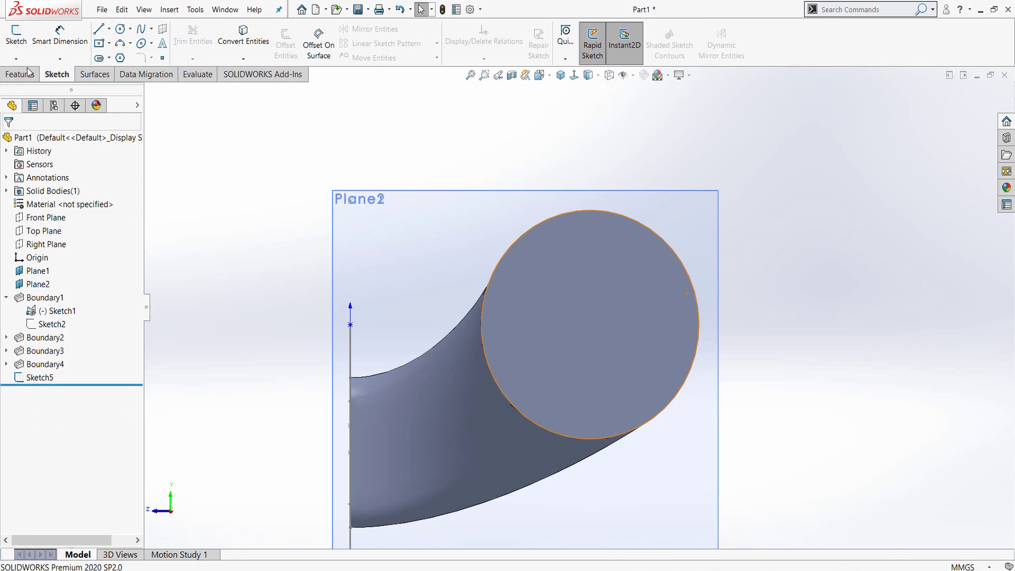
pyautogui.click(21, 41)
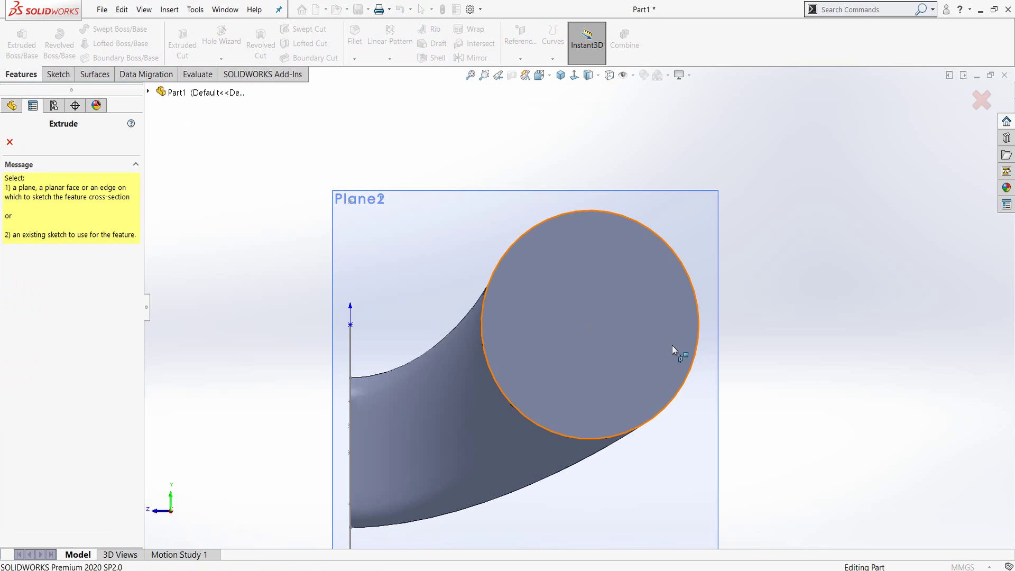
pyautogui.click(579, 211)
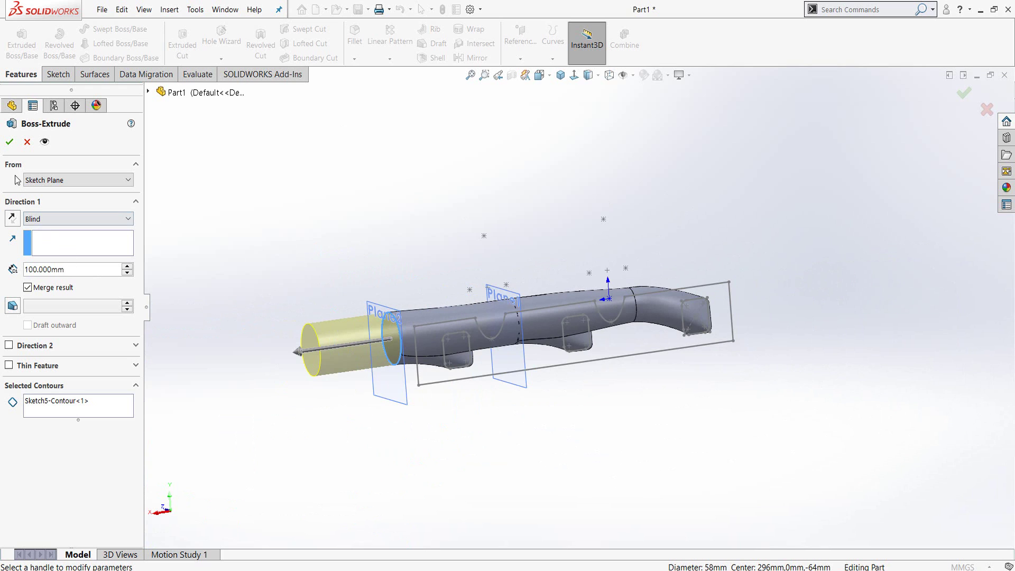
pyautogui.click(9, 144)
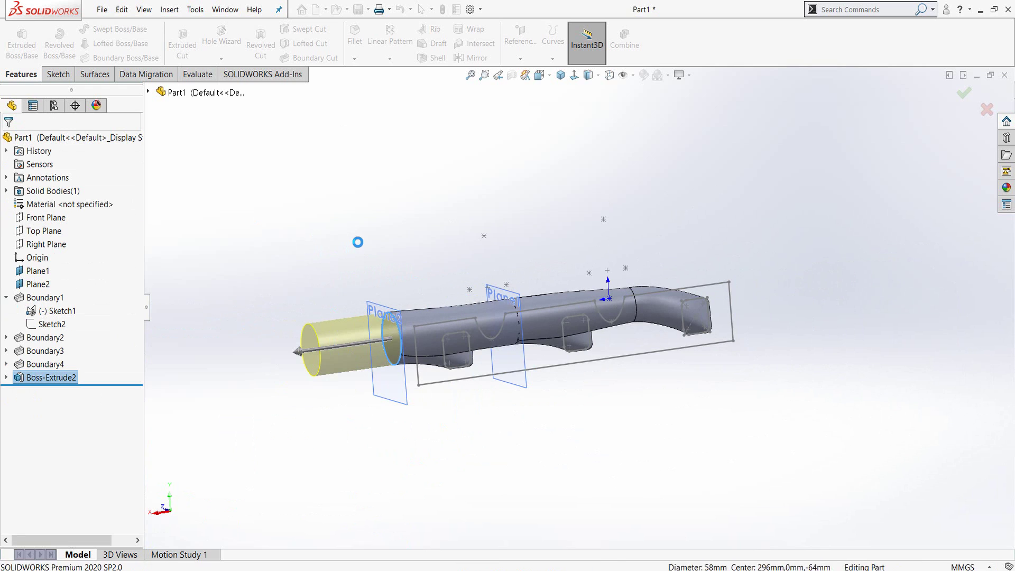
pyautogui.moveTo(444, 429)
pyautogui.mouseDown(button='middle')
pyautogui.moveTo(434, 333)
pyautogui.moveTo(425, 434)
pyautogui.moveTo(415, 393)
pyautogui.moveTo(399, 378)
pyautogui.mouseUp(button='middle')
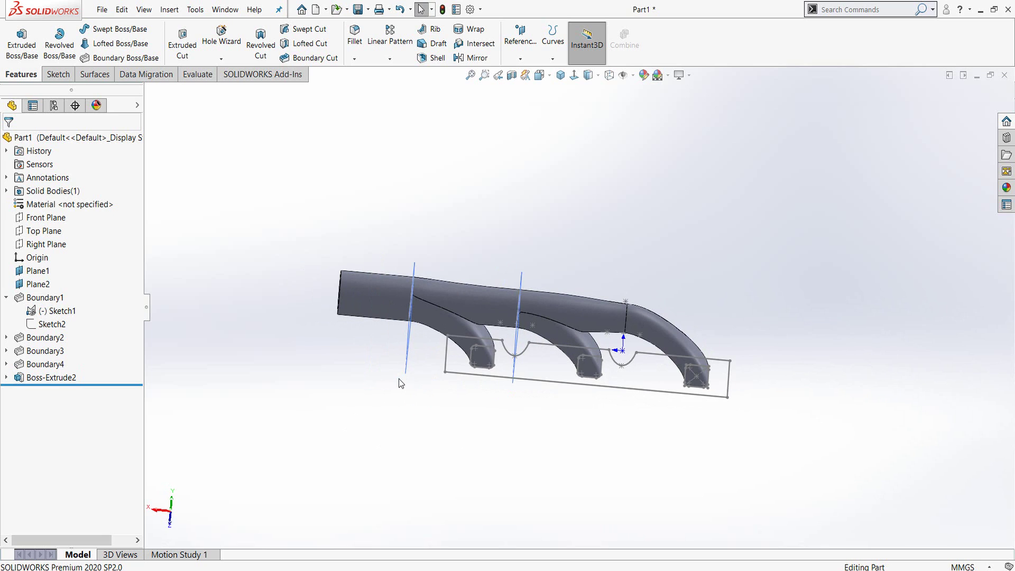
pyautogui.scroll(-2, 535, 383)
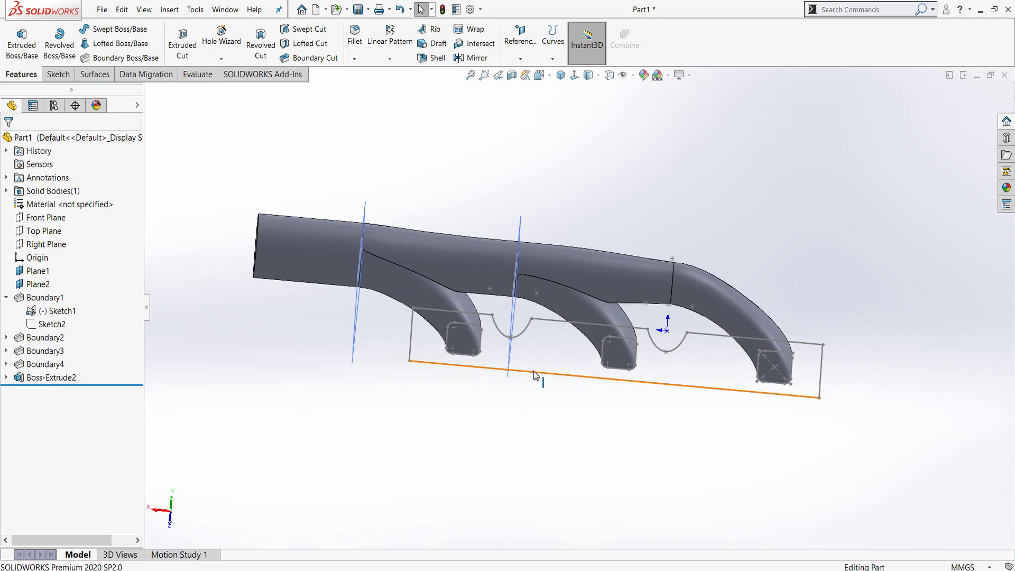
# Extrude Sketch1 10 mm, reversed toward the runners, with Merge result turned off
pyautogui.click(536, 375)
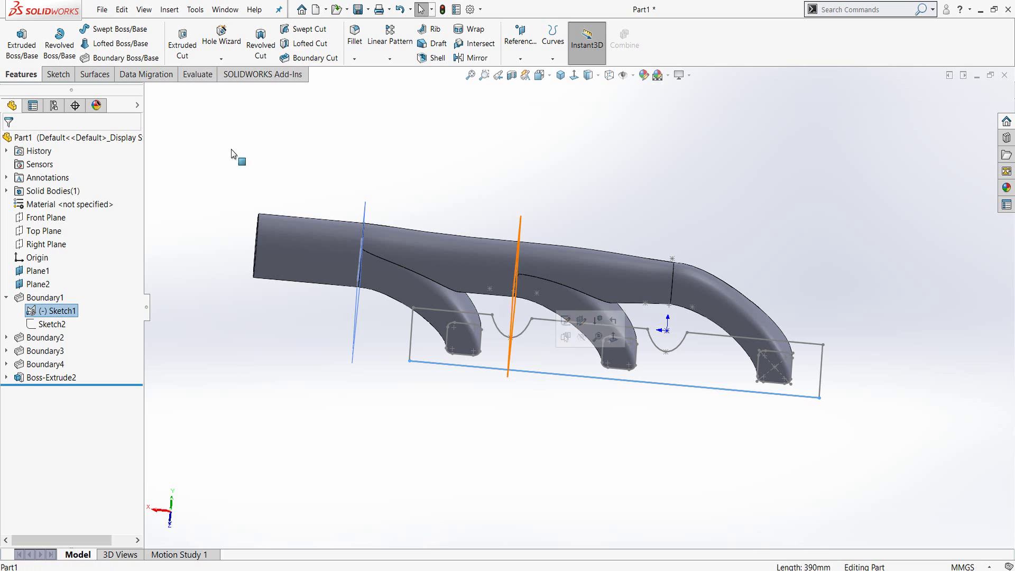
pyautogui.click(22, 41)
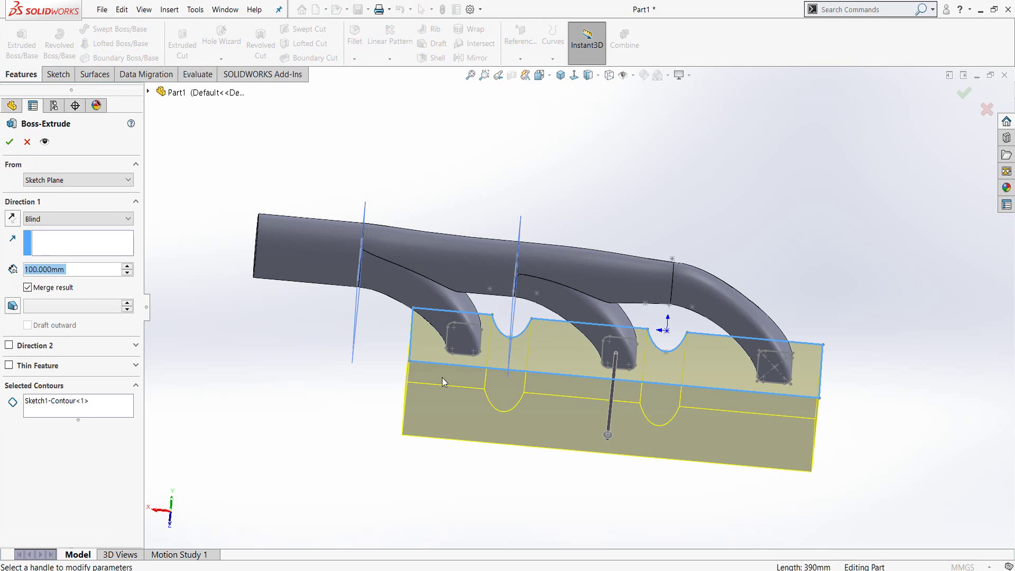
pyautogui.moveTo(440, 387); pyautogui.dragTo(237, 312, button='middle')
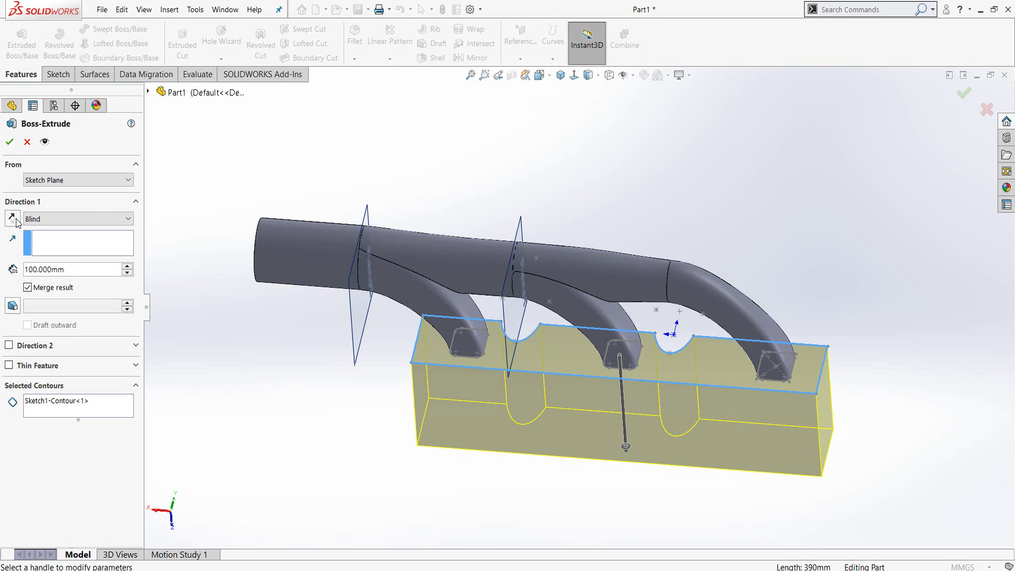
pyautogui.click(13, 216)
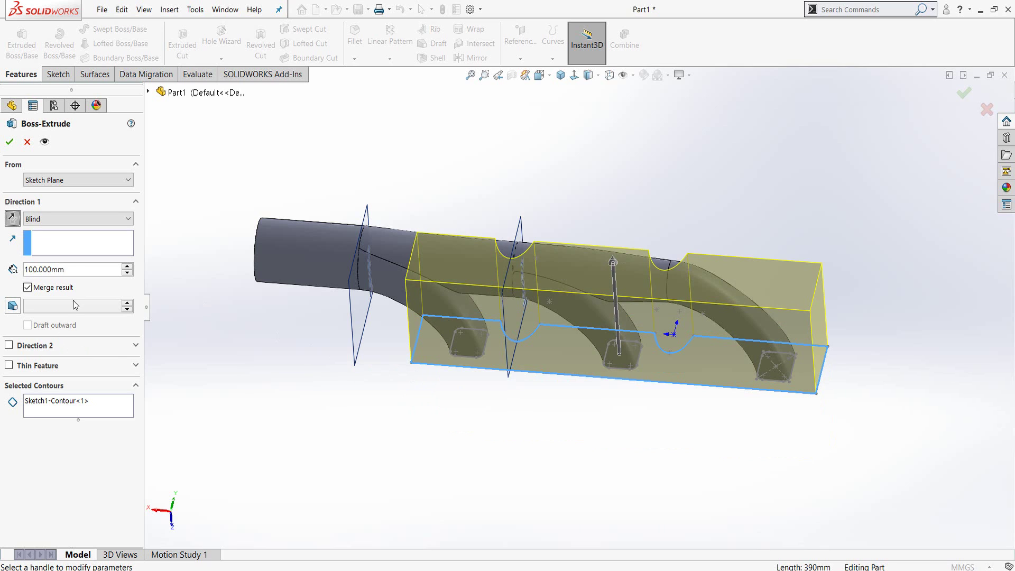
pyautogui.click(72, 270)
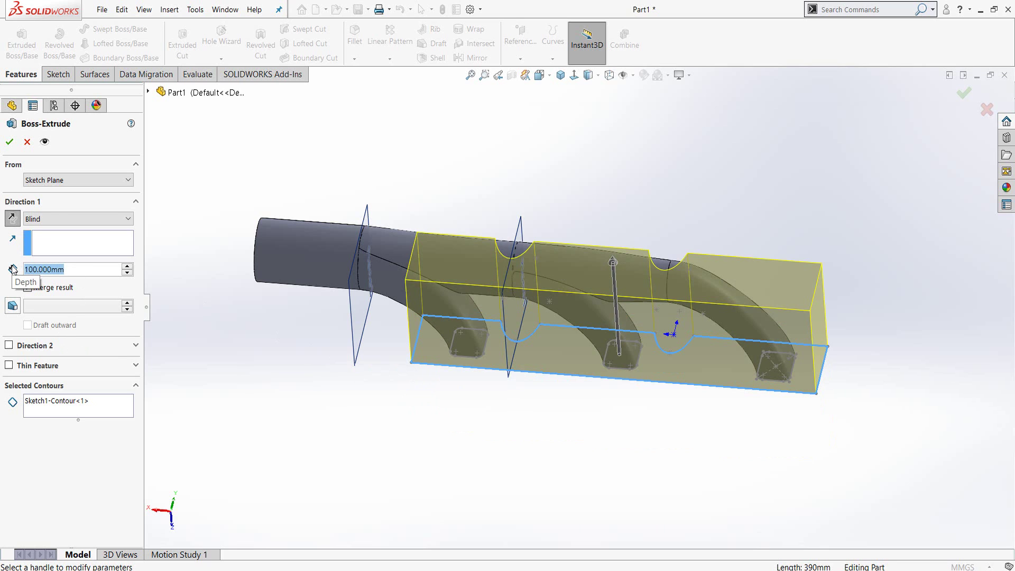
pyautogui.write('10')
pyautogui.press('Return')
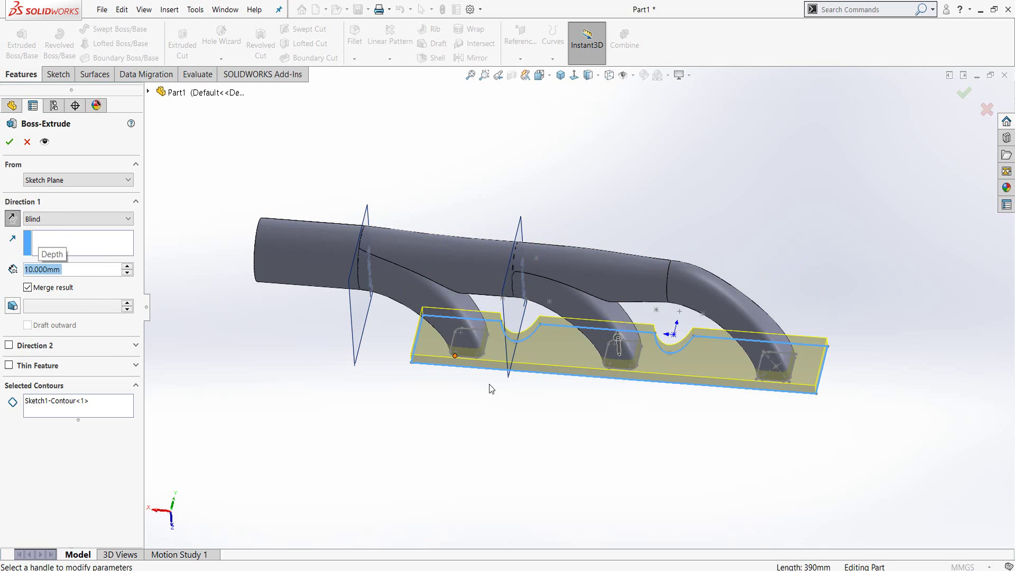
pyautogui.scroll(-2, 487, 377)
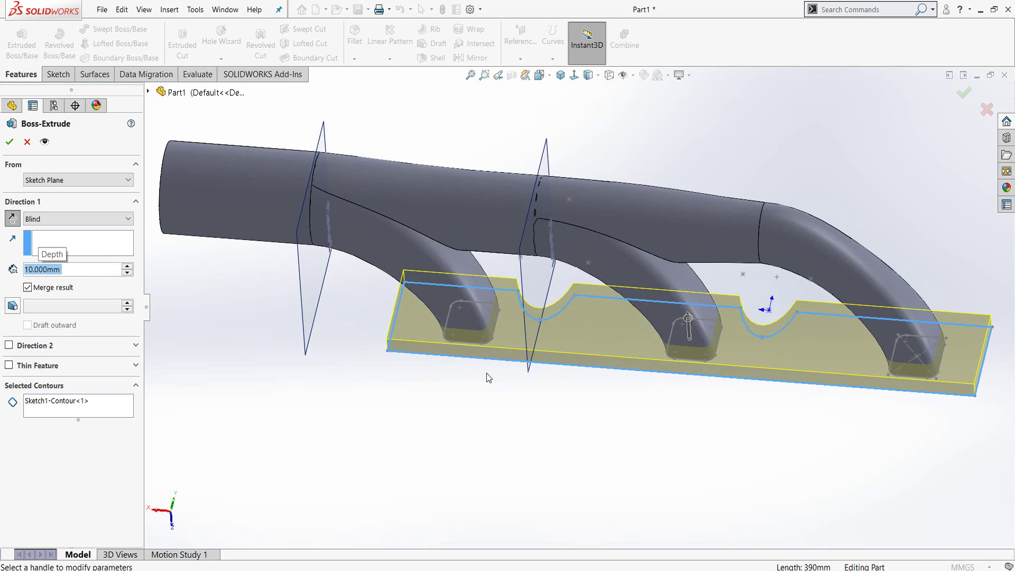
pyautogui.click(28, 288)
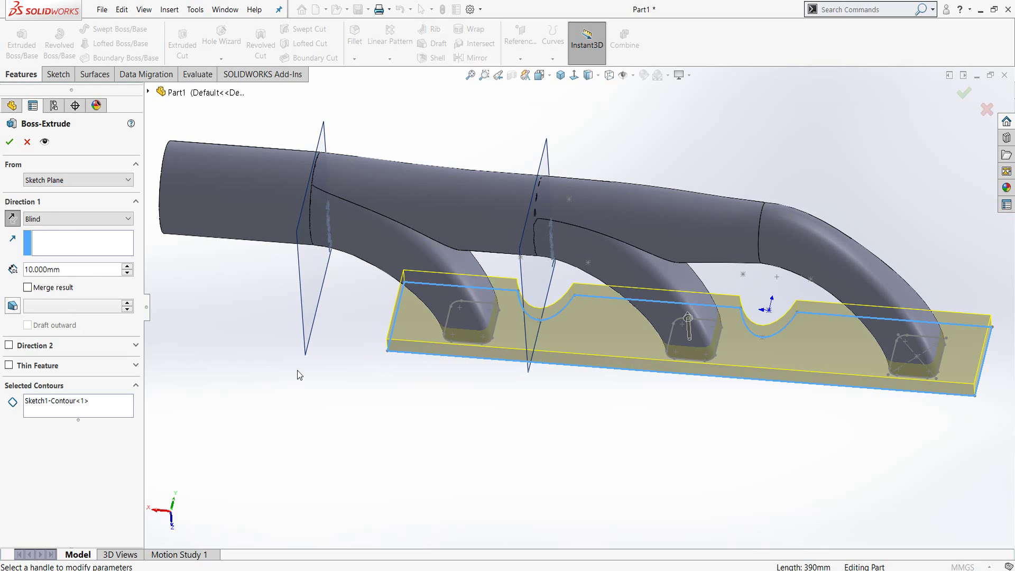
# Replace the chosen contour with the plate region as the extrusion profile
pyautogui.moveTo(473, 373); pyautogui.dragTo(472, 180, button='middle')
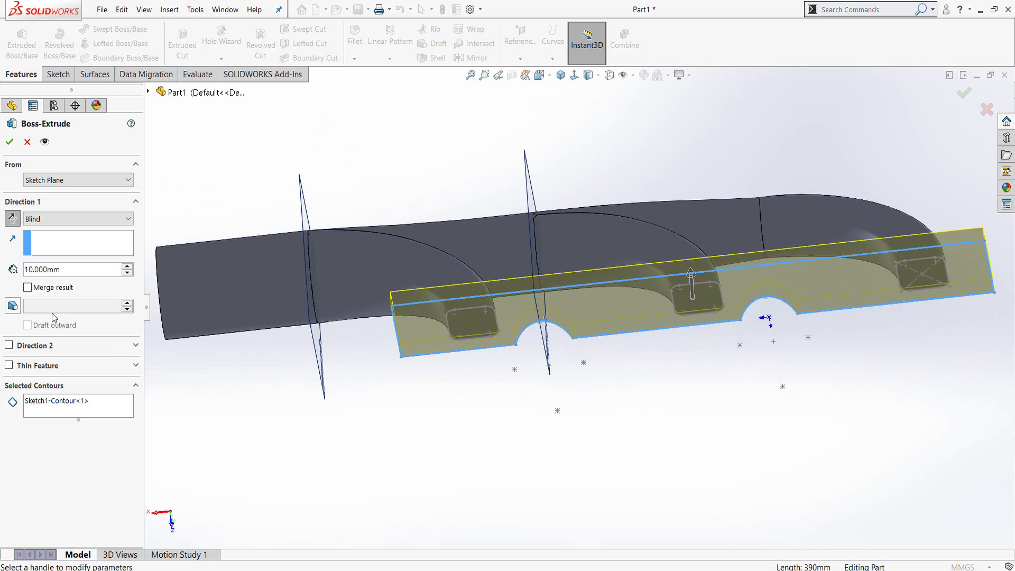
pyautogui.rightClick(72, 410)
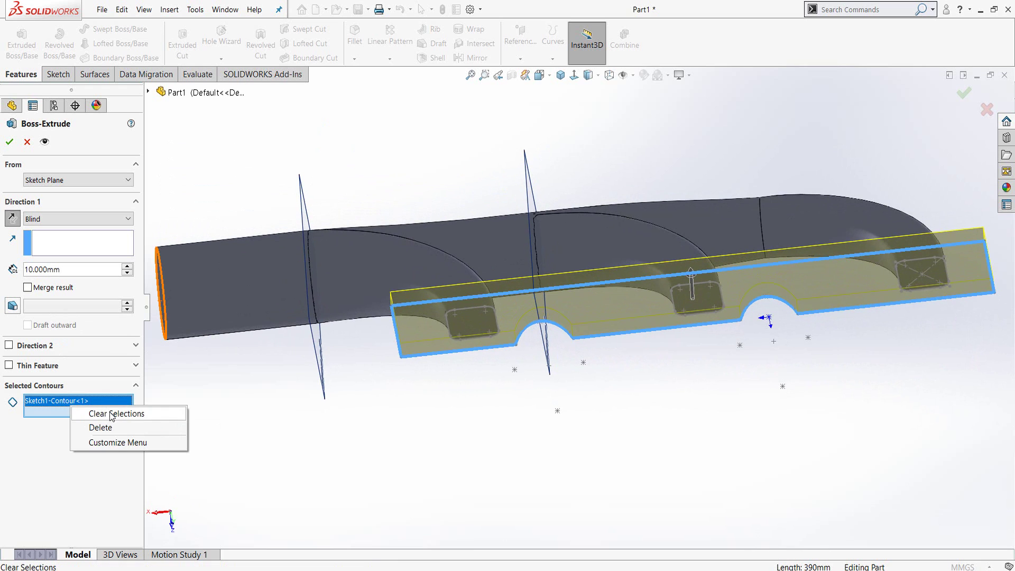
pyautogui.click(95, 416)
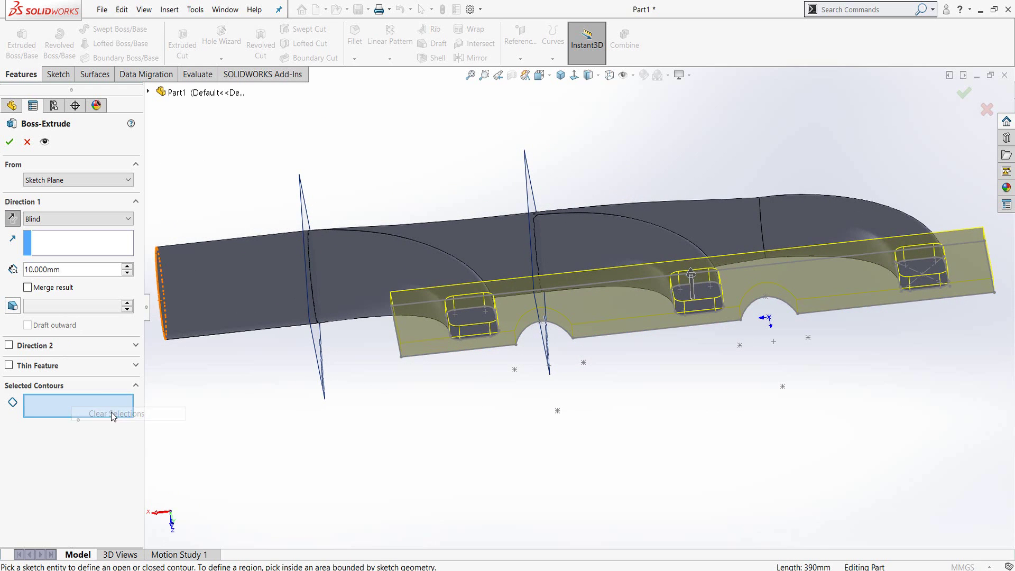
pyautogui.click(420, 320)
pyautogui.scroll(-2, 420, 319)
pyautogui.scroll(-3, 417, 294)
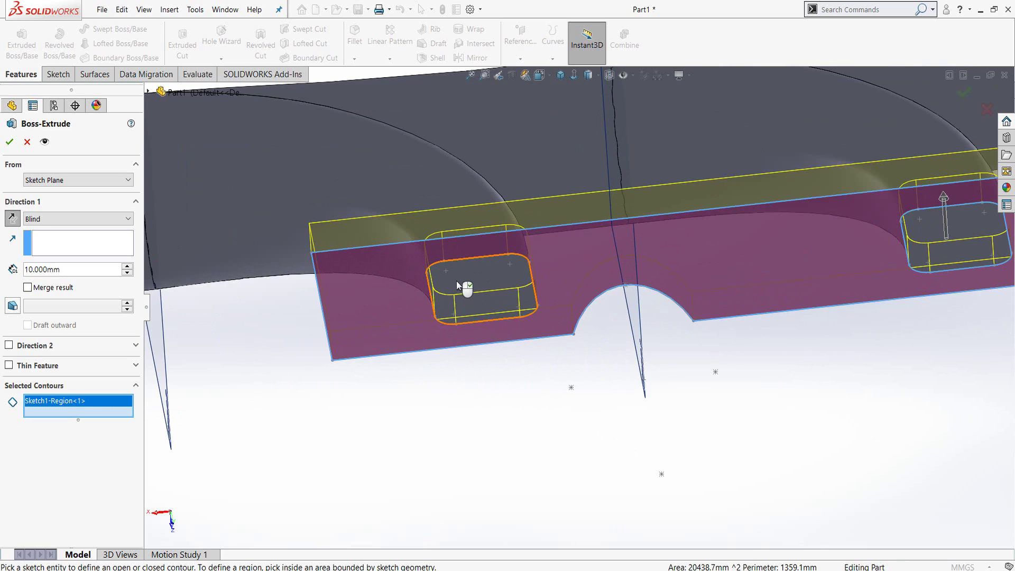
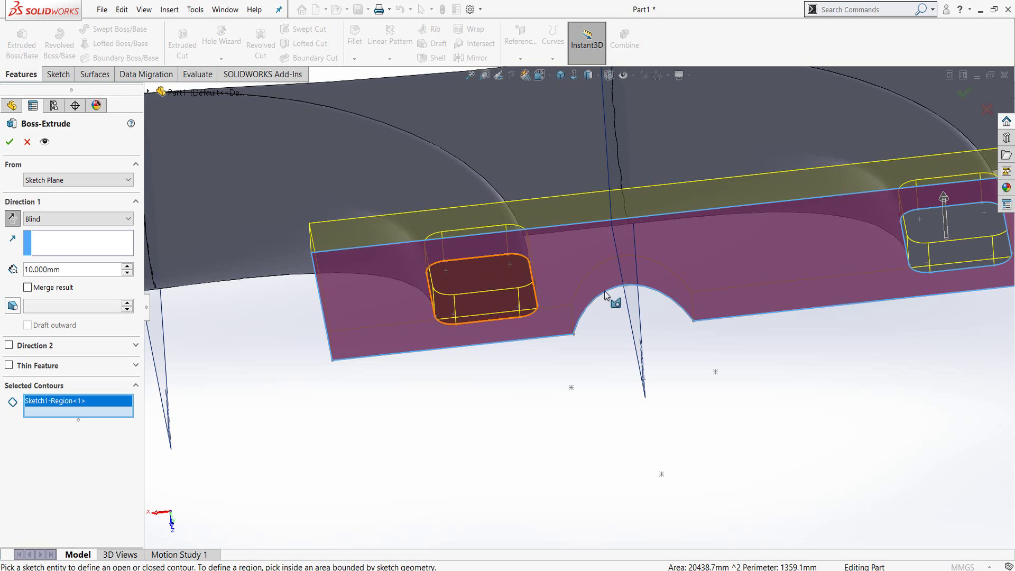
# Accept the 10 mm flange plate extrusion and orbit to view the whole part
pyautogui.click(11, 142)
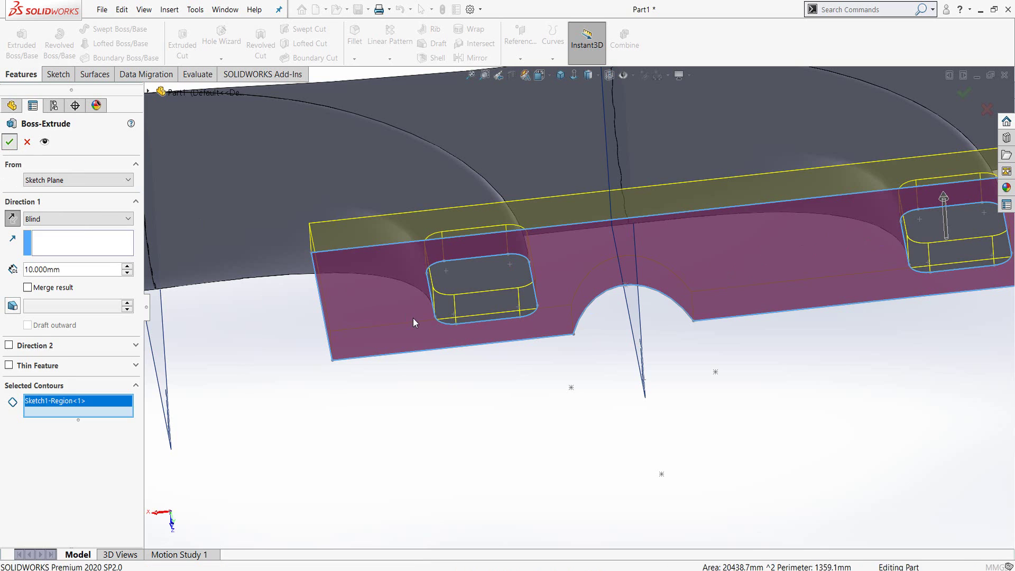
pyautogui.moveTo(385, 259)
pyautogui.mouseDown(button='middle')
pyautogui.moveTo(477, 300)
pyautogui.moveTo(545, 289)
pyautogui.mouseUp(button='middle')
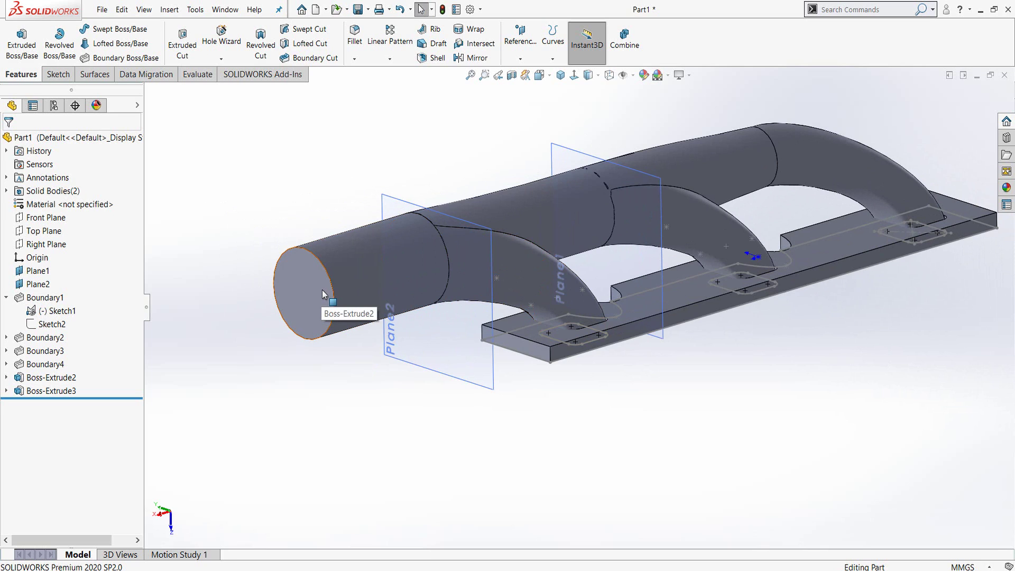
# Shell the pipe 2.5 mm thick, leaving the round pipe end and three runner ends open
pyautogui.click(432, 58)
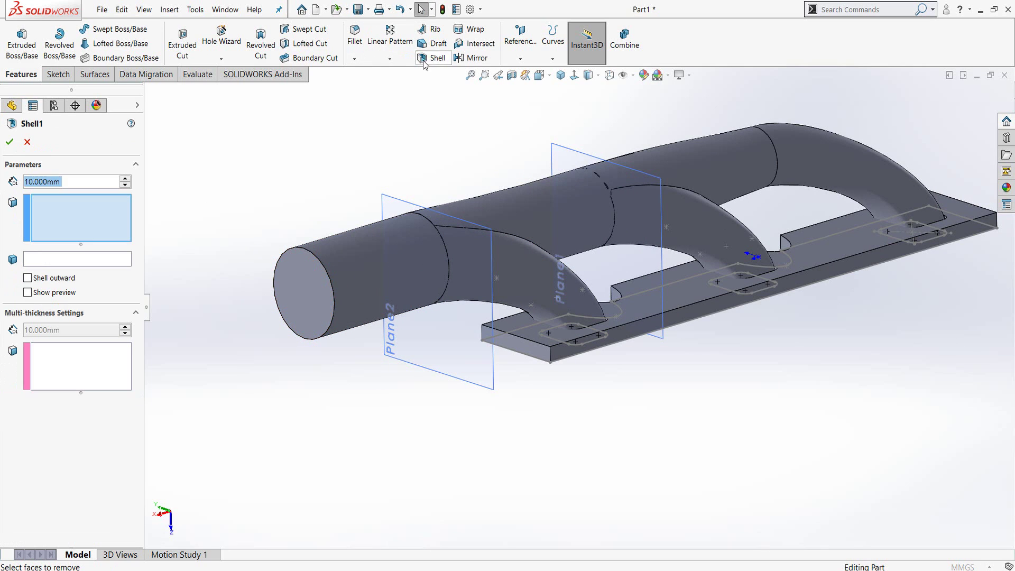
pyautogui.write('2.5')
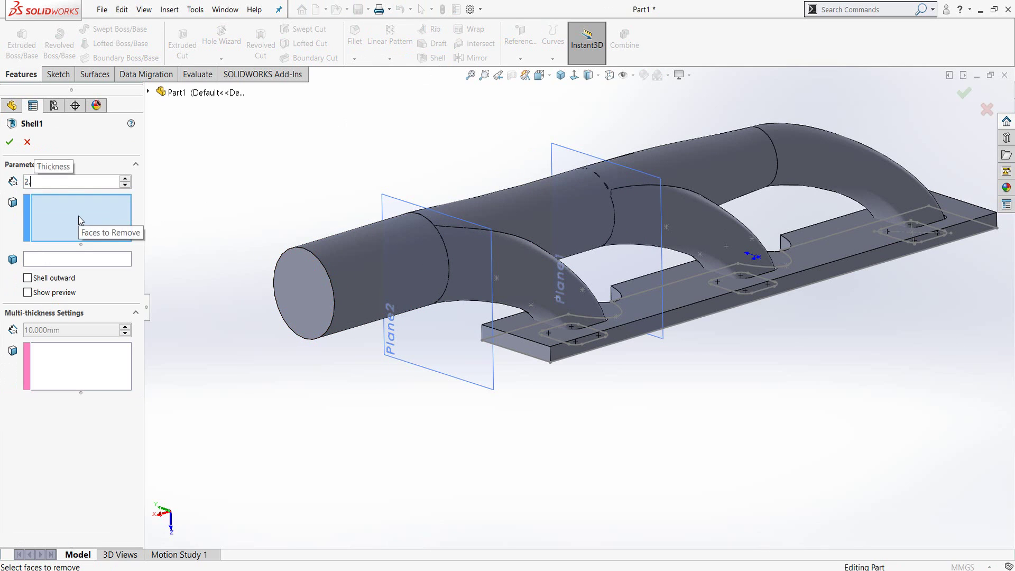
pyautogui.press('Return')
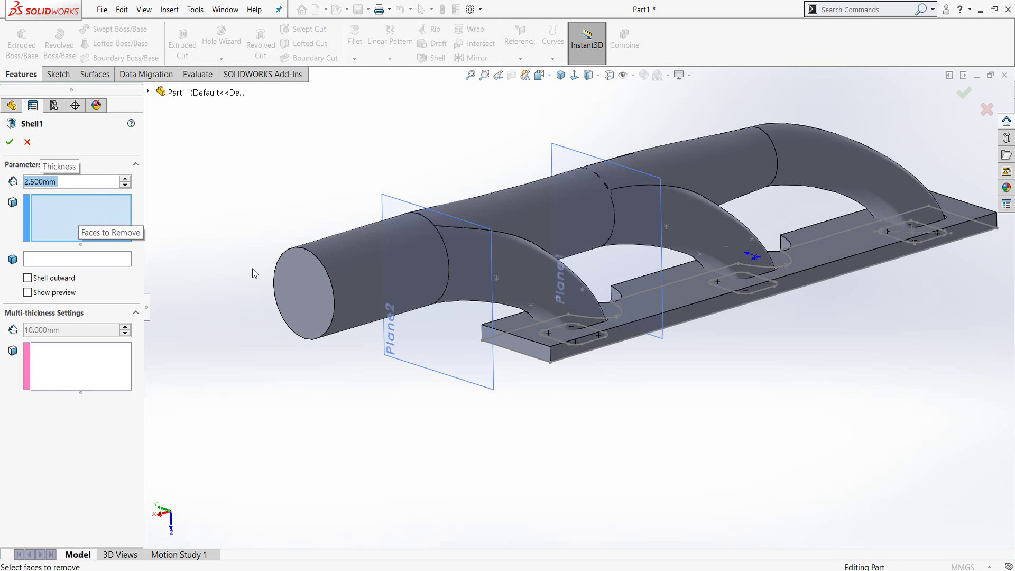
pyautogui.click(296, 282)
pyautogui.moveTo(604, 338)
pyautogui.mouseDown(button='middle')
pyautogui.moveTo(554, 193)
pyautogui.moveTo(530, 281)
pyautogui.mouseUp(button='middle')
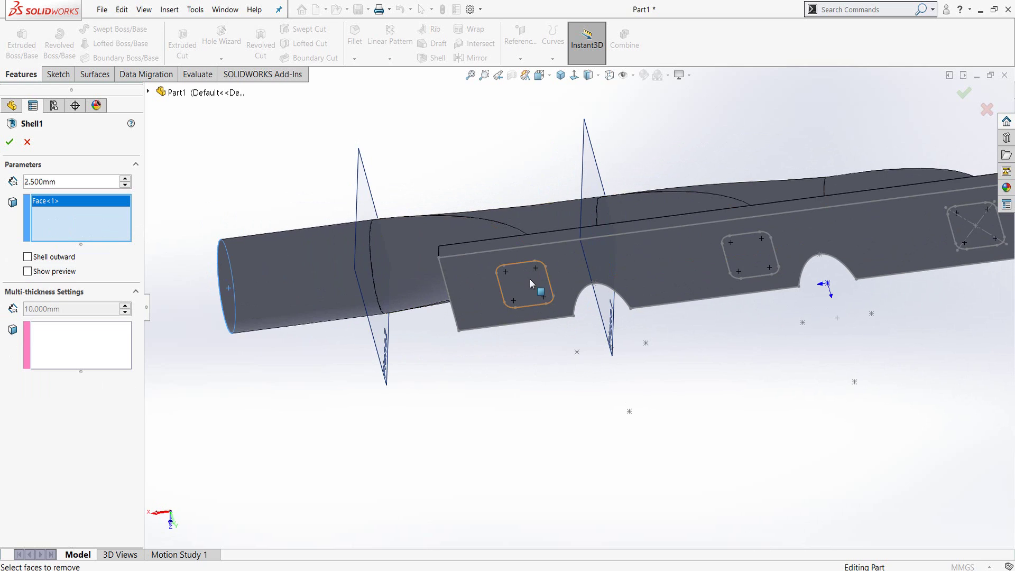
pyautogui.click(531, 281)
pyautogui.click(741, 248)
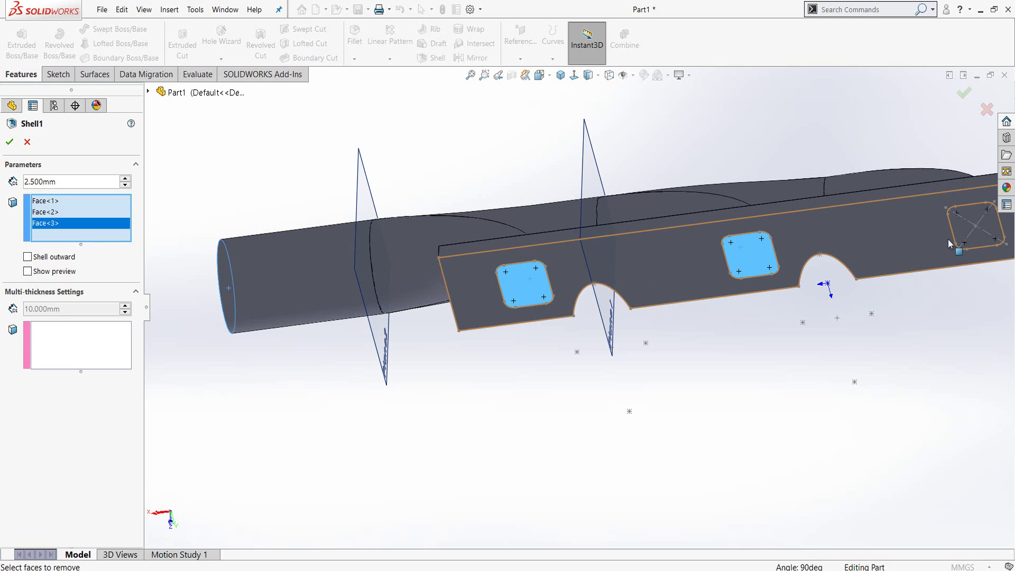
pyautogui.click(967, 229)
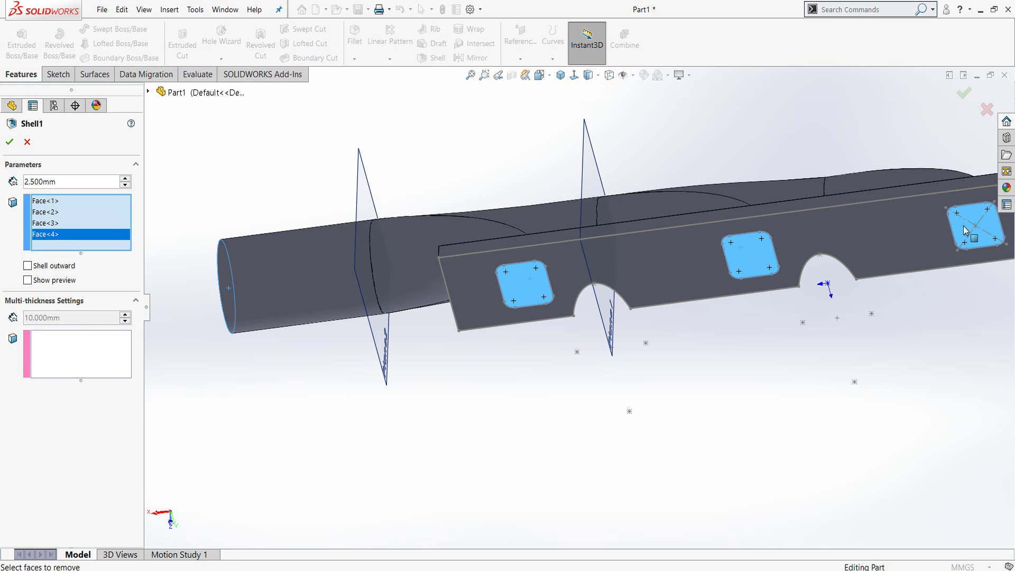
pyautogui.click(9, 142)
# Inspect the hollow pipe's open end and plate joint, then start a Combine with Add
pyautogui.moveTo(538, 322)
pyautogui.mouseDown(button='middle')
pyautogui.moveTo(566, 357)
pyautogui.moveTo(642, 343)
pyautogui.moveTo(614, 255)
pyautogui.mouseUp(button='middle')
pyautogui.scroll(-5, 620, 302)
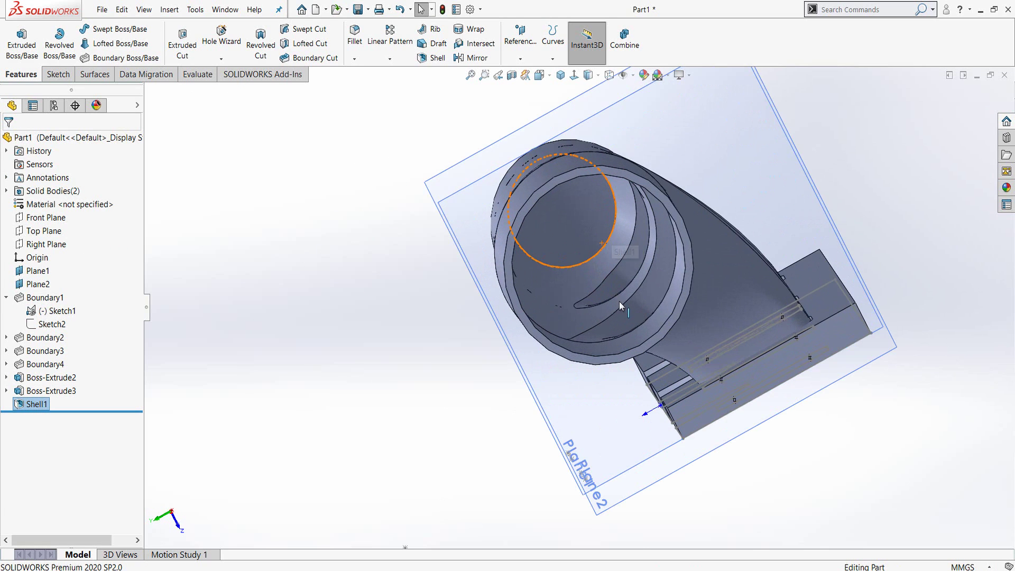
pyautogui.moveTo(619, 302)
pyautogui.mouseDown(button='middle')
pyautogui.moveTo(585, 312)
pyautogui.moveTo(642, 290)
pyautogui.moveTo(560, 323)
pyautogui.moveTo(483, 207)
pyautogui.moveTo(644, 277)
pyautogui.mouseUp(button='middle')
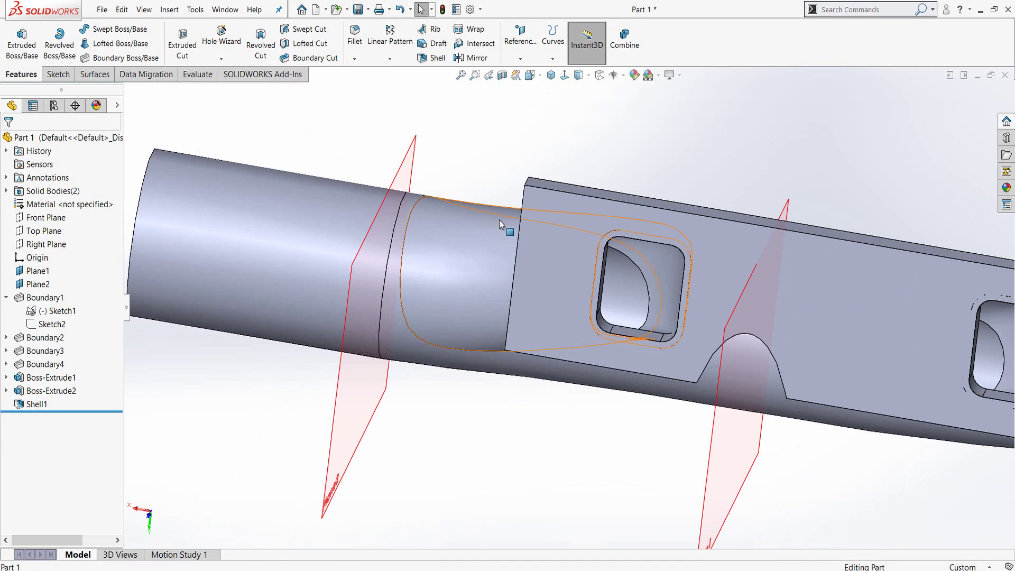
pyautogui.moveTo(499, 220)
pyautogui.mouseDown(button='middle')
pyautogui.moveTo(545, 303)
pyautogui.moveTo(586, 312)
pyautogui.moveTo(582, 234)
pyautogui.moveTo(620, 244)
pyautogui.mouseUp(button='middle')
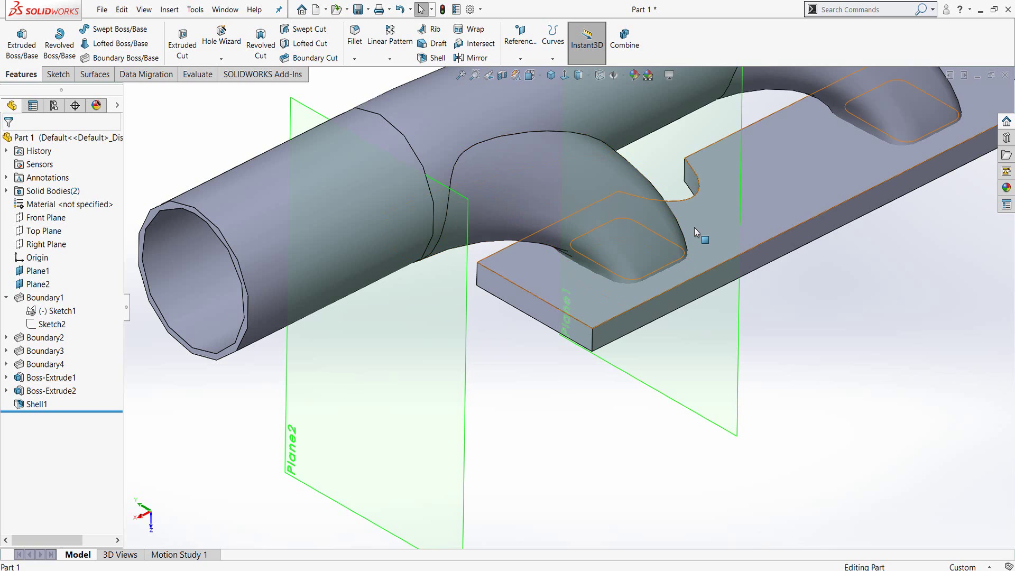
pyautogui.click(621, 46)
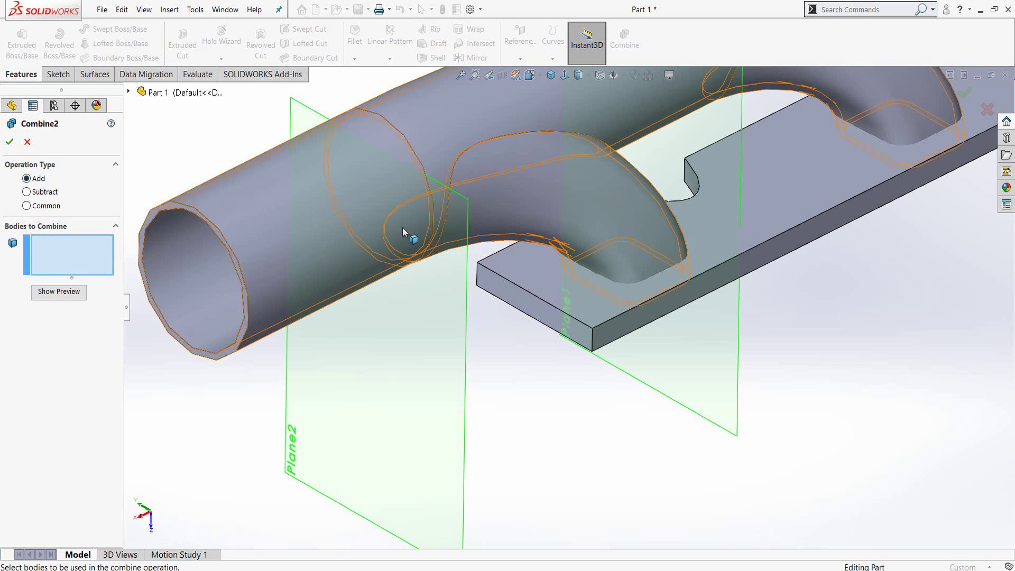
# Combine the hollow pipe and flange plate bodies, and hide Plane1 and Plane2
pyautogui.click(496, 118)
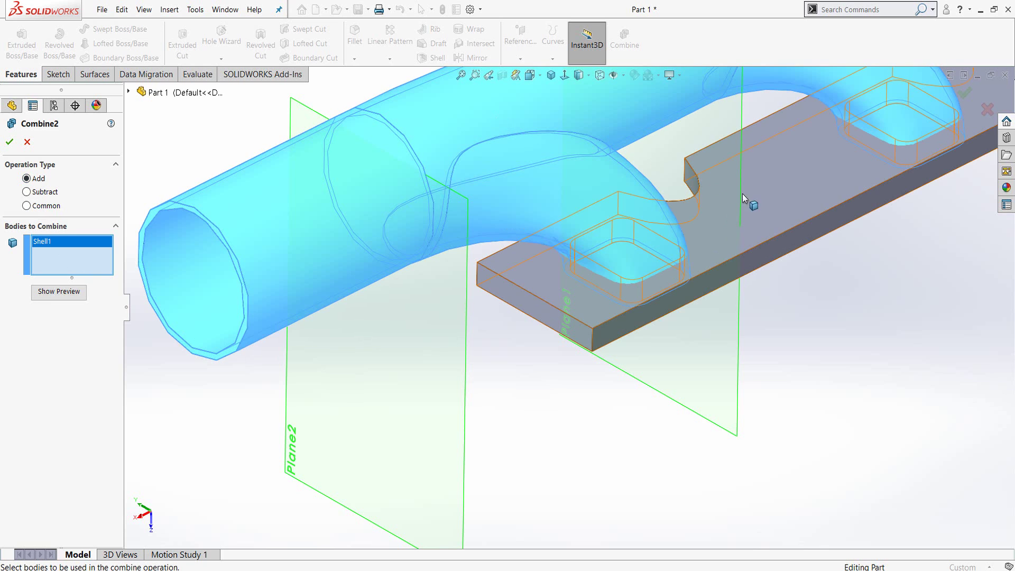
pyautogui.click(784, 172)
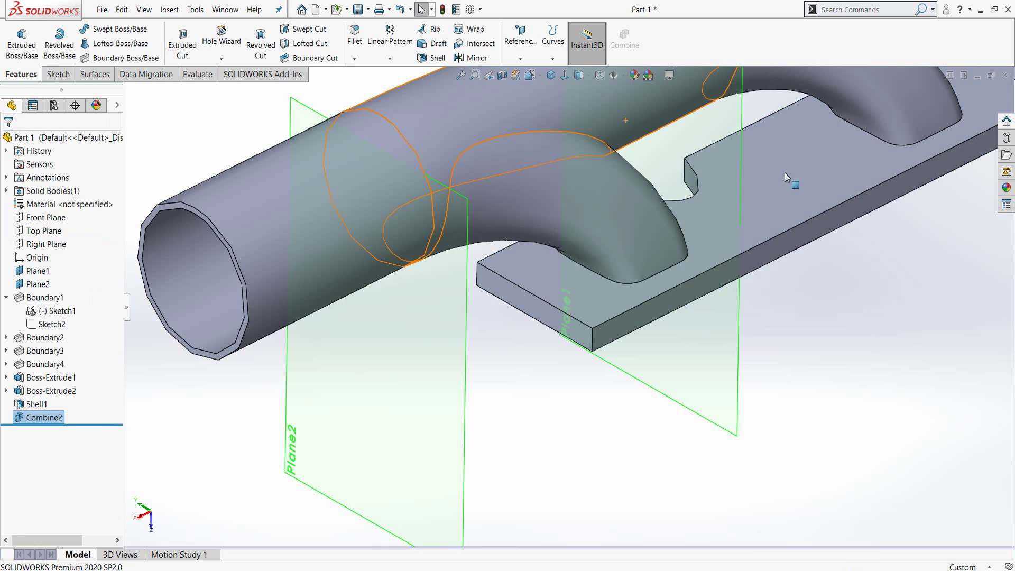
pyautogui.click(44, 271)
pyautogui.click(67, 253)
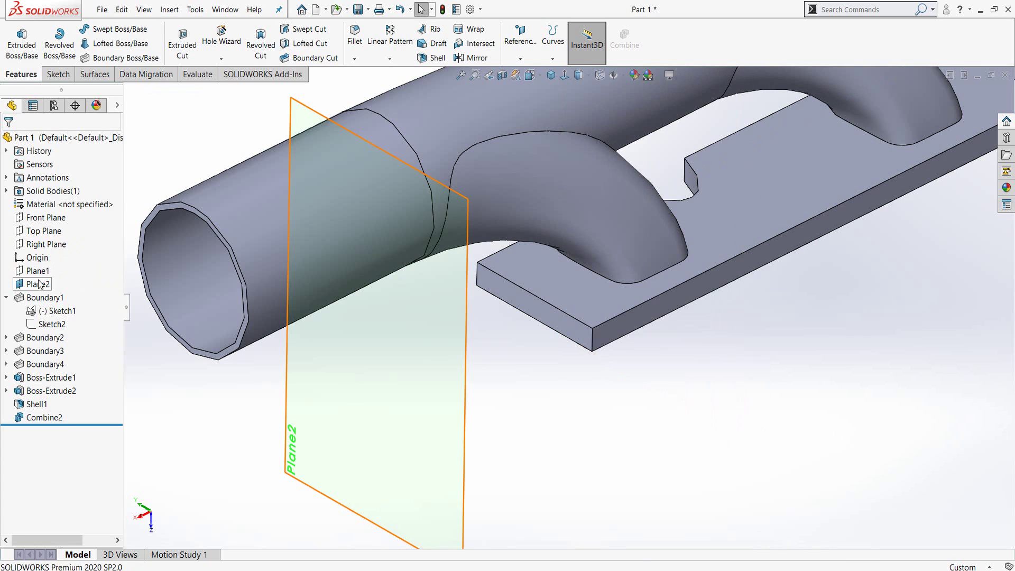
pyautogui.click(40, 284)
pyautogui.click(70, 267)
# Inspect the merged plate top face and curved runner face, then clear the selection
pyautogui.scroll(-3, 704, 248)
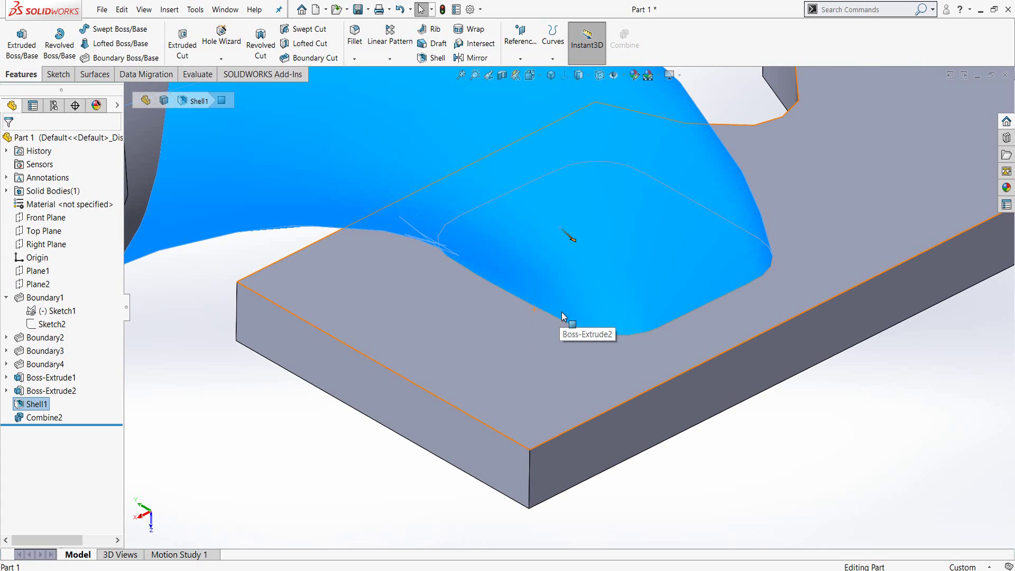
pyautogui.click(552, 329)
pyautogui.click(538, 284)
pyautogui.scroll(-1, 561, 316)
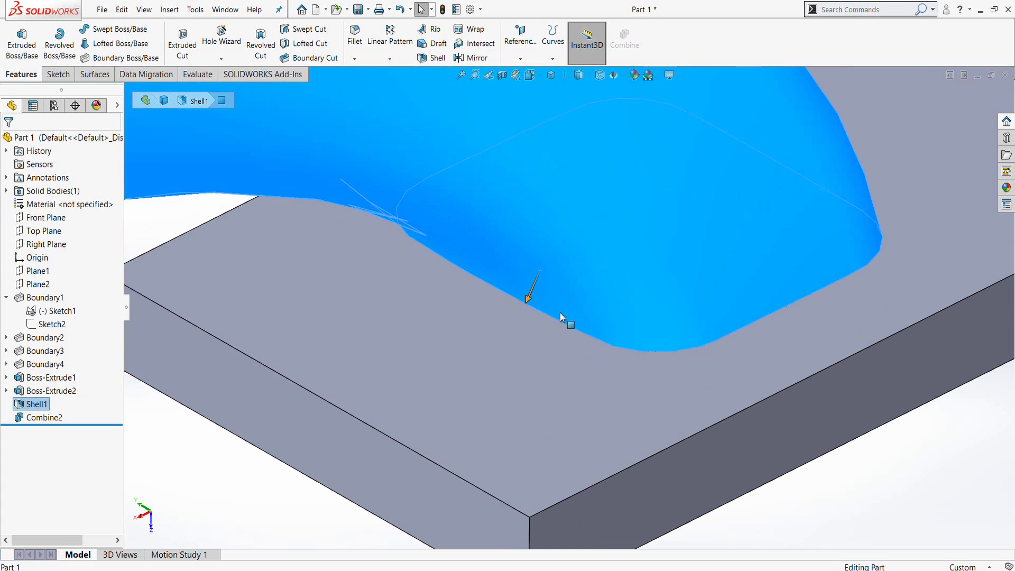
pyautogui.click(478, 330)
pyautogui.scroll(2, 477, 330)
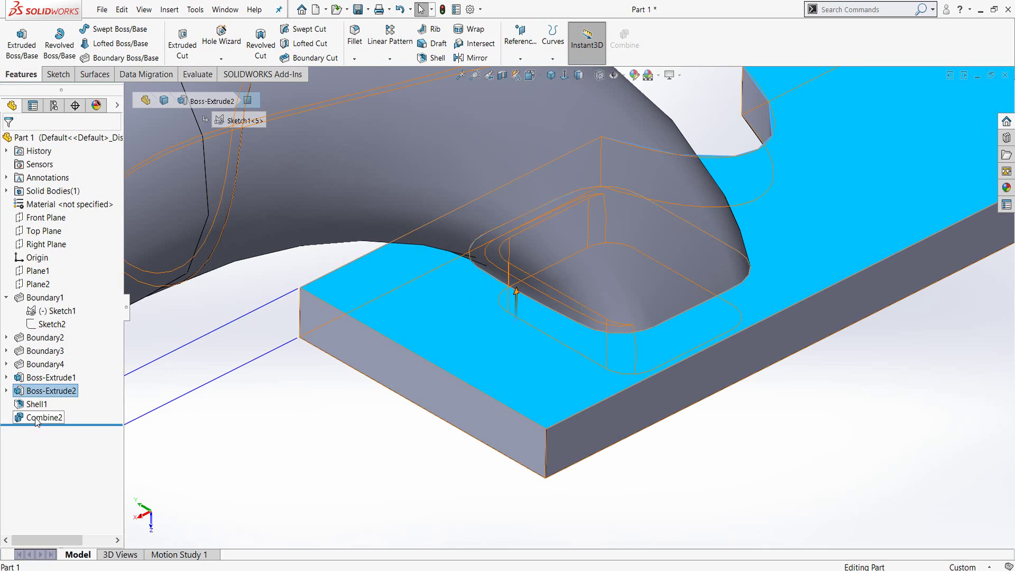
pyautogui.click(399, 478)
pyautogui.press('Left')
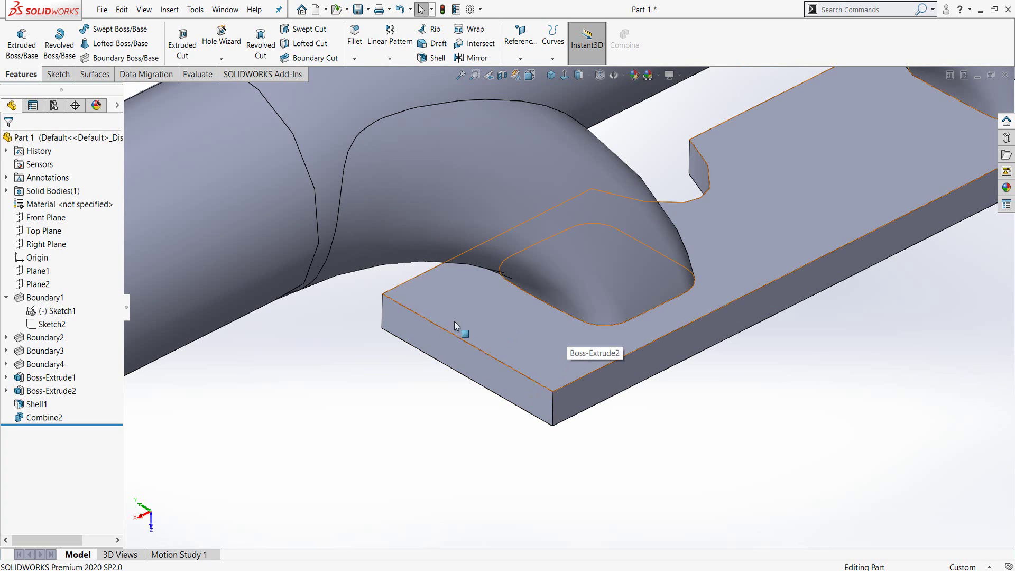
# Fillet the three runner-to-plate joint edges with a 4 mm radius
pyautogui.press('s')
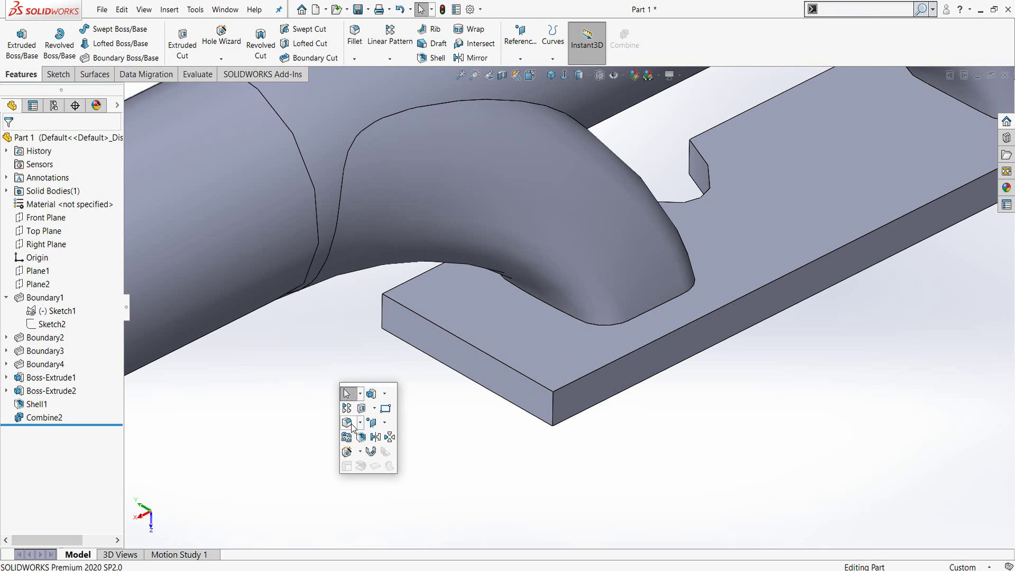
pyautogui.click(347, 423)
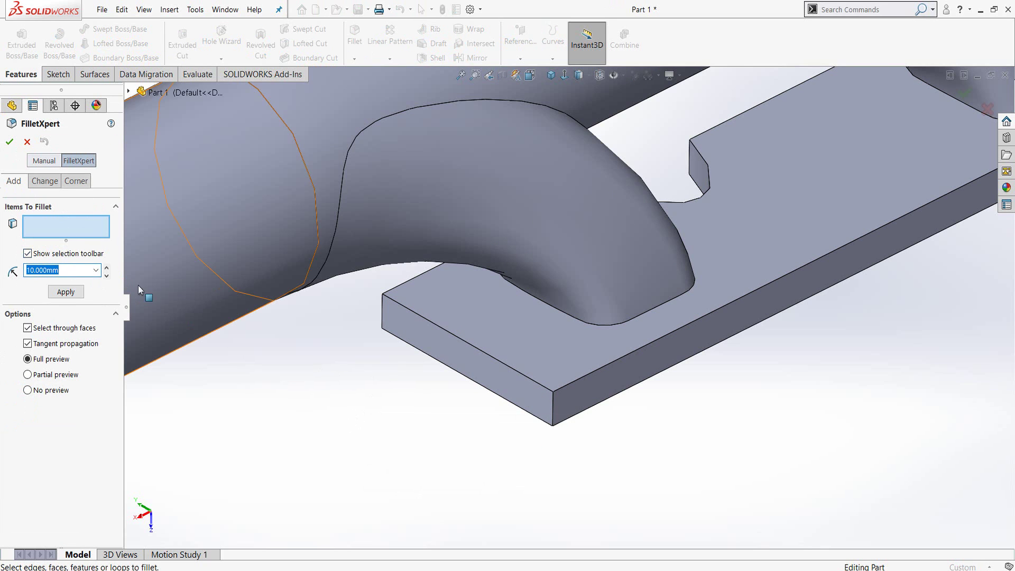
pyautogui.write('4')
pyautogui.click(681, 302)
pyautogui.scroll(3, 690, 301)
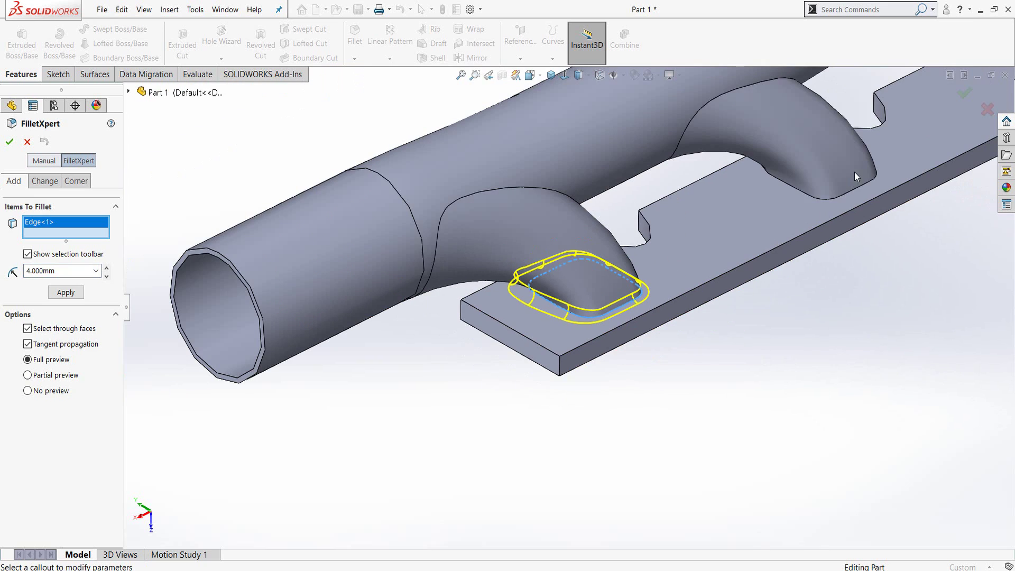
pyautogui.click(858, 194)
pyautogui.scroll(2, 859, 195)
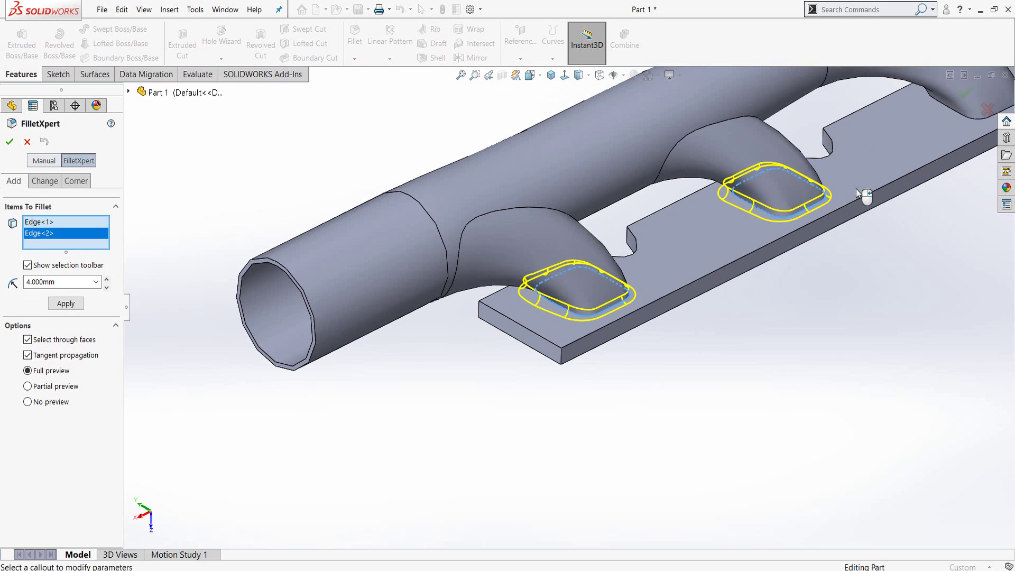
pyautogui.click(968, 122)
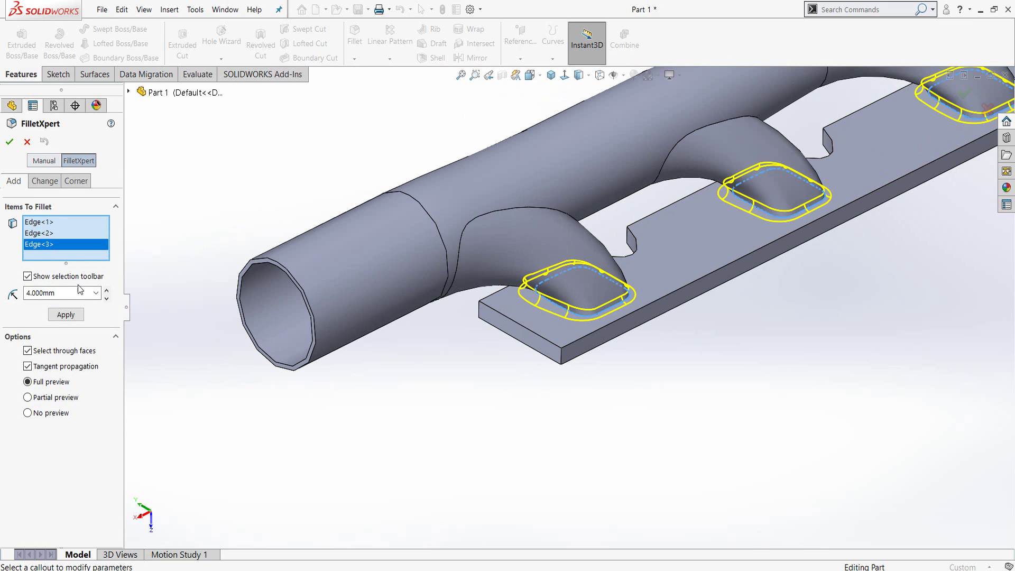
pyautogui.click(73, 317)
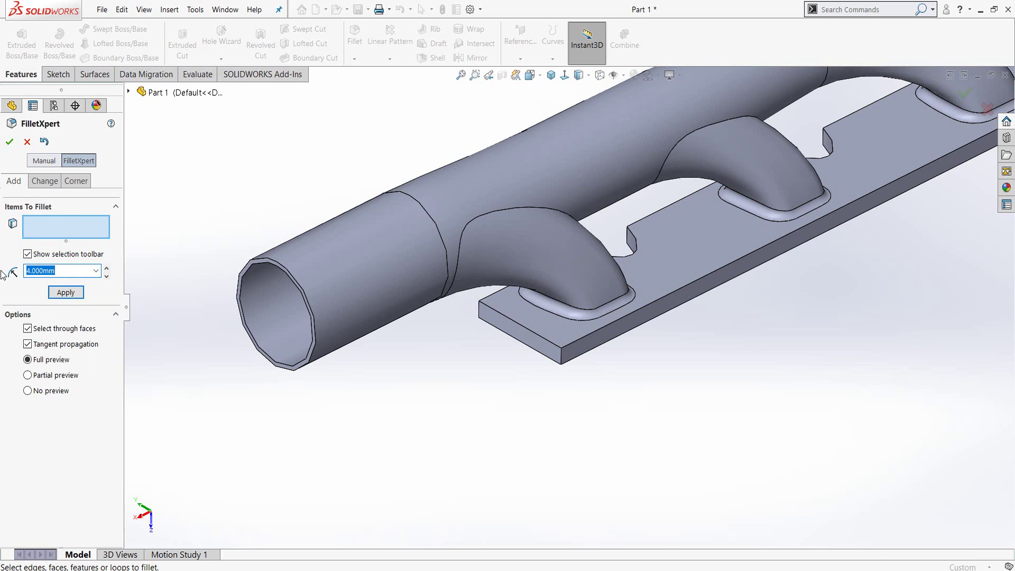
# Fillet the two branch-to-pipe joint edges with a 10 mm radius
pyautogui.write('10')
pyautogui.click(519, 220)
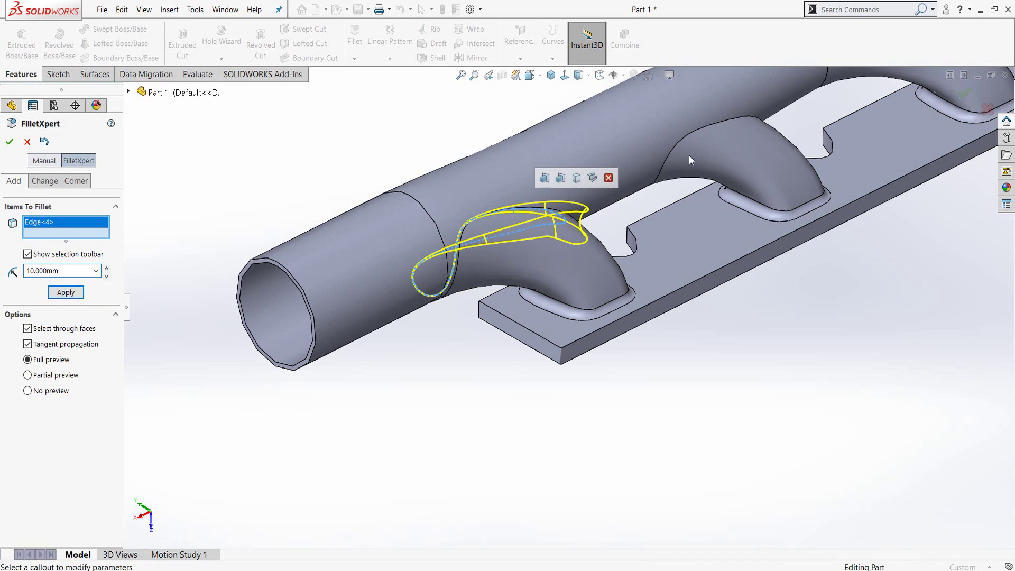
pyautogui.click(722, 122)
pyautogui.moveTo(777, 132); pyautogui.dragTo(782, 139, button='middle')
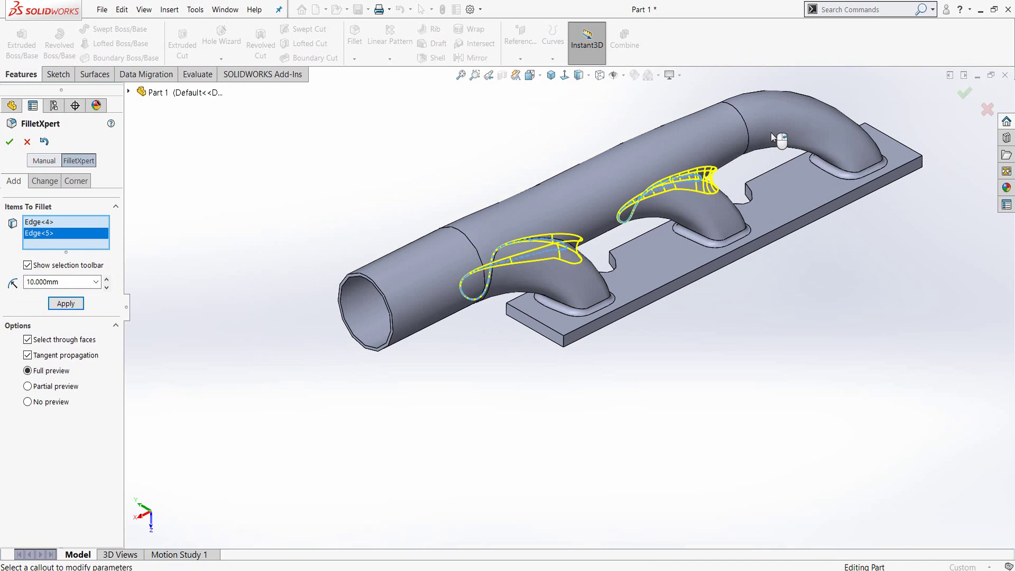
pyautogui.click(66, 305)
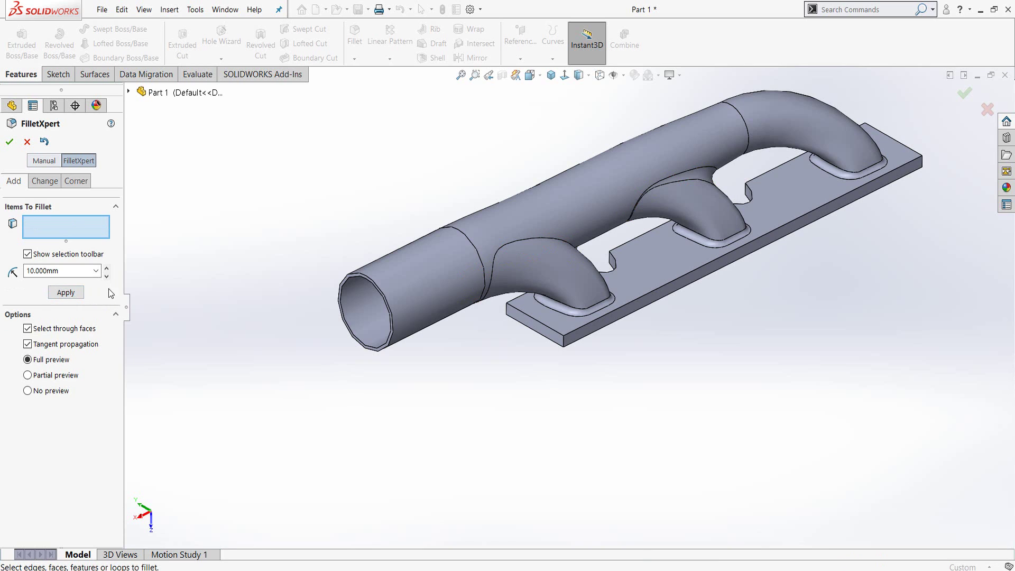
# Apply a 3 mm fillet to the flange plate's top face edges
pyautogui.doubleClick(71, 271)
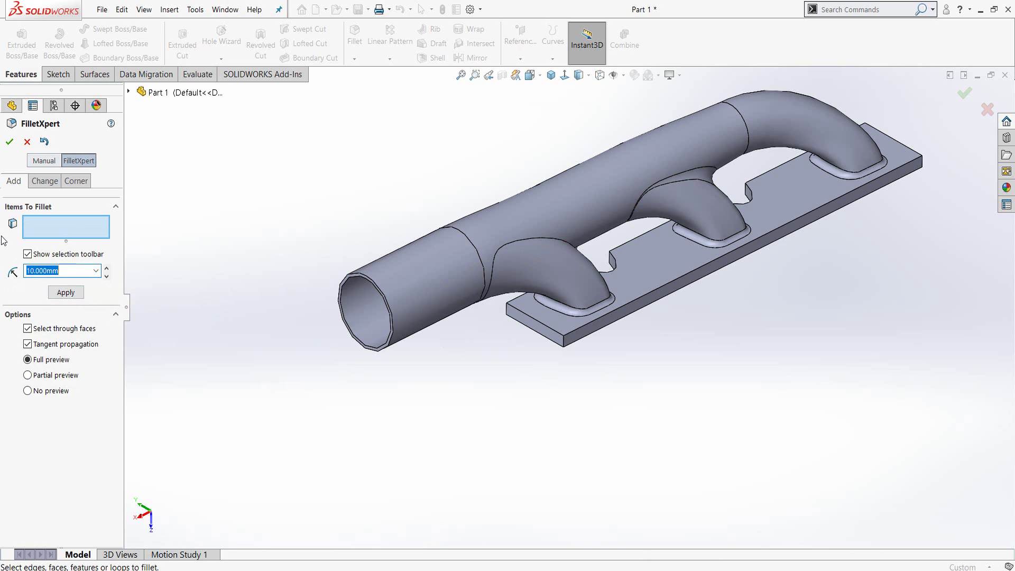
pyautogui.write('3')
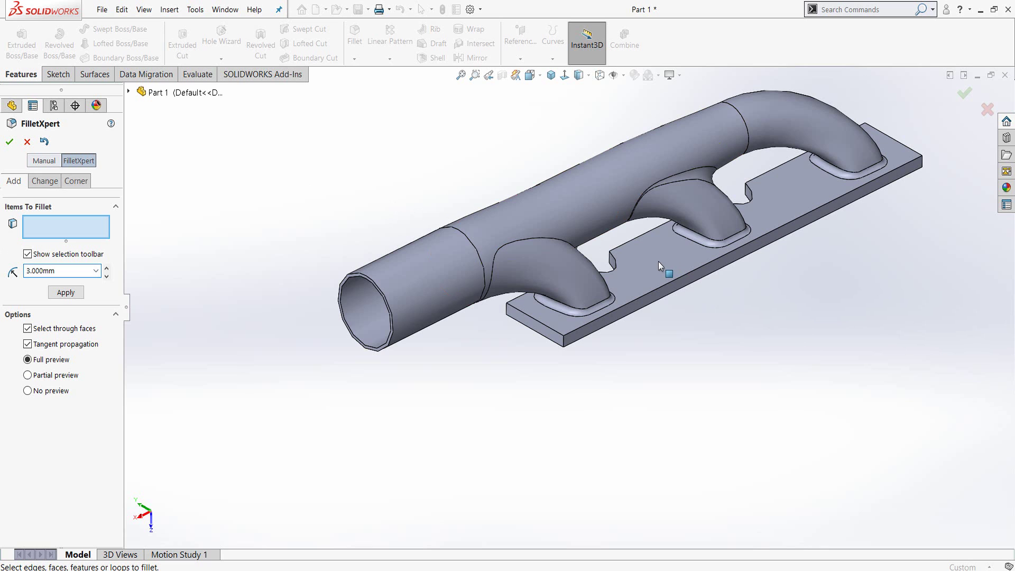
pyautogui.scroll(-5, 664, 267)
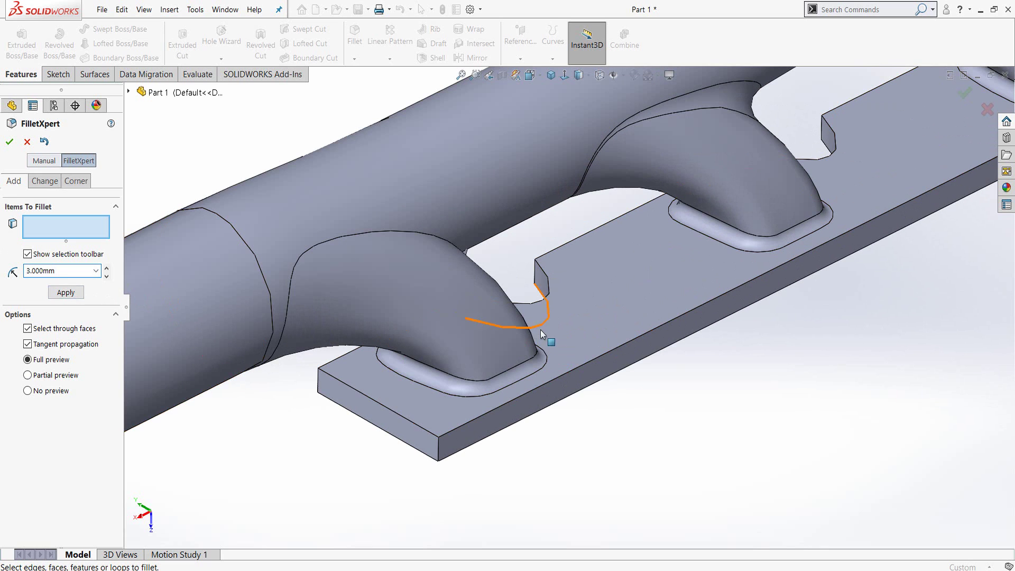
pyautogui.click(594, 325)
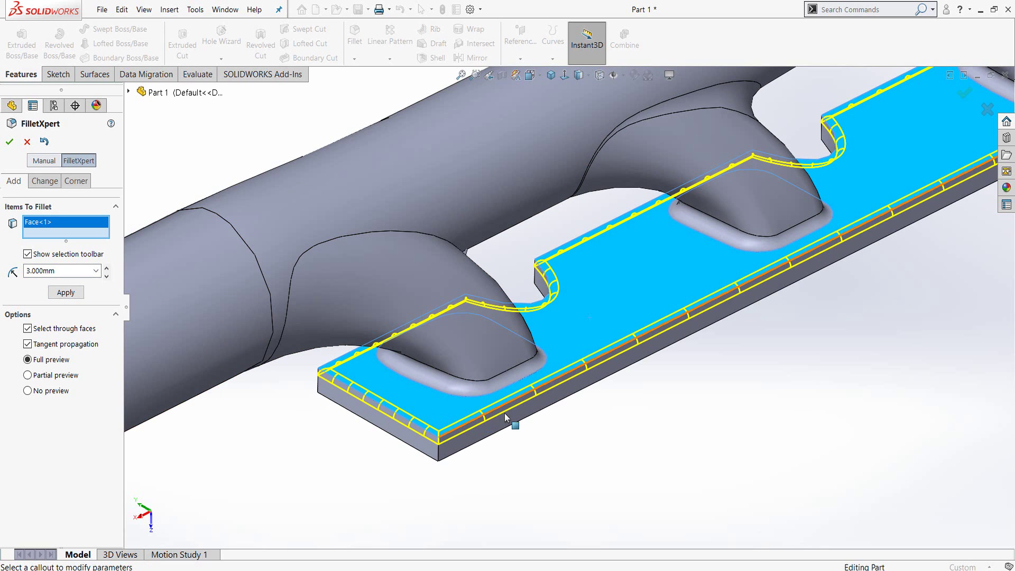
pyautogui.scroll(3, 566, 307)
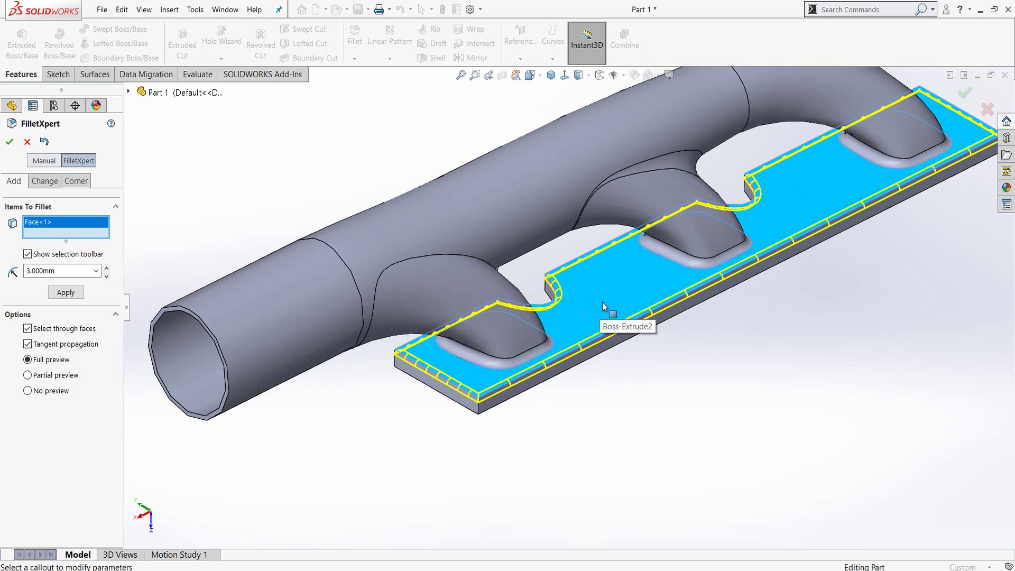
pyautogui.click(66, 294)
# Set the fillet radius to 10 mm and select the first two plate corner edges
pyautogui.moveTo(75, 274); pyautogui.dragTo(20, 270)
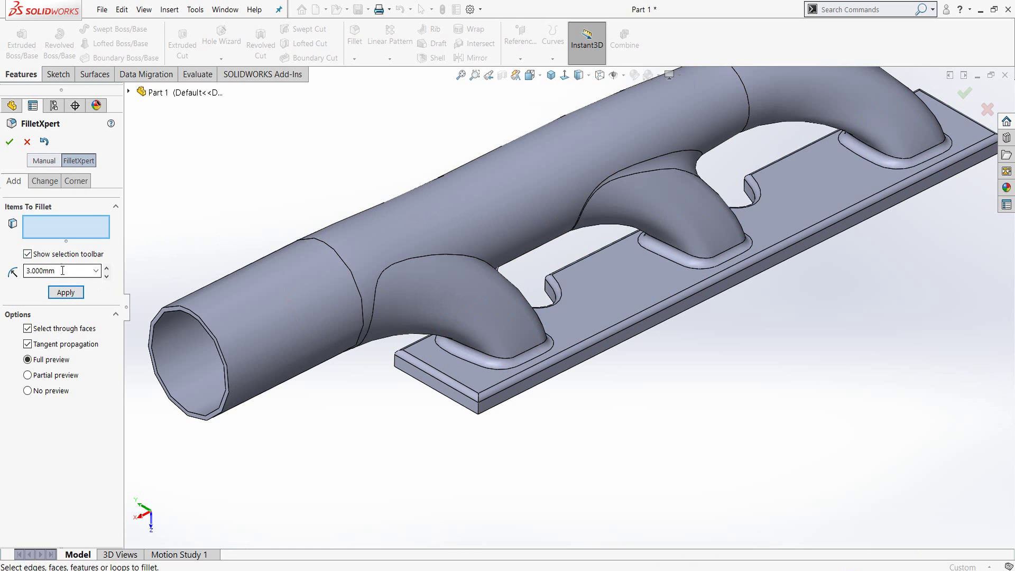
pyautogui.write('10')
pyautogui.press('Return')
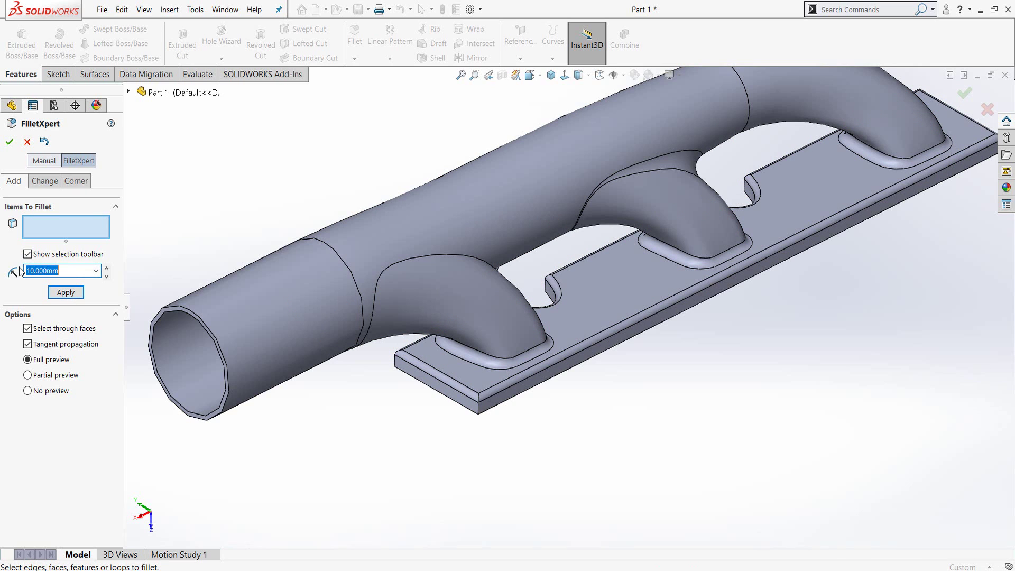
pyautogui.scroll(-3, 529, 434)
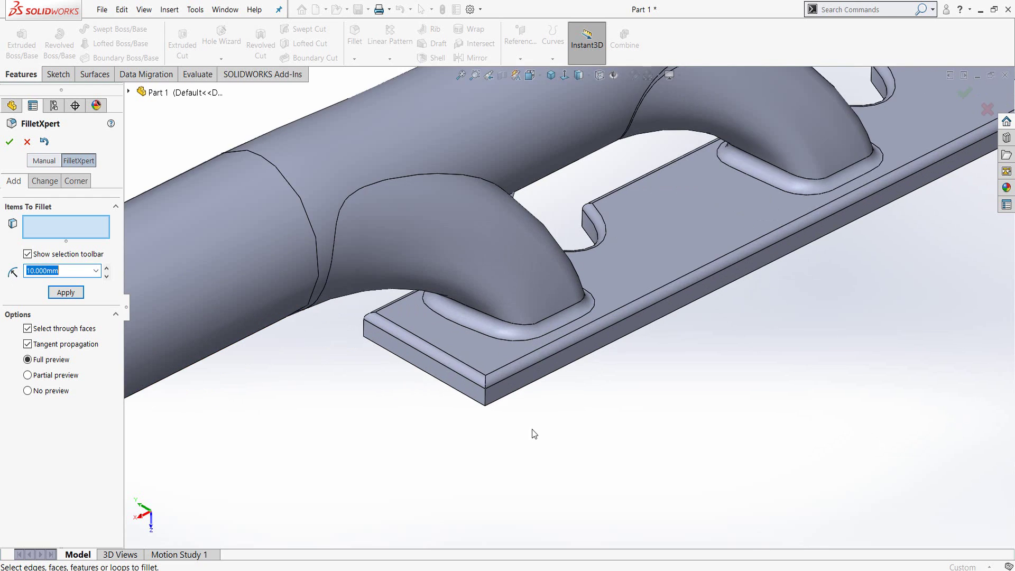
pyautogui.scroll(-2, 532, 431)
pyautogui.click(458, 359)
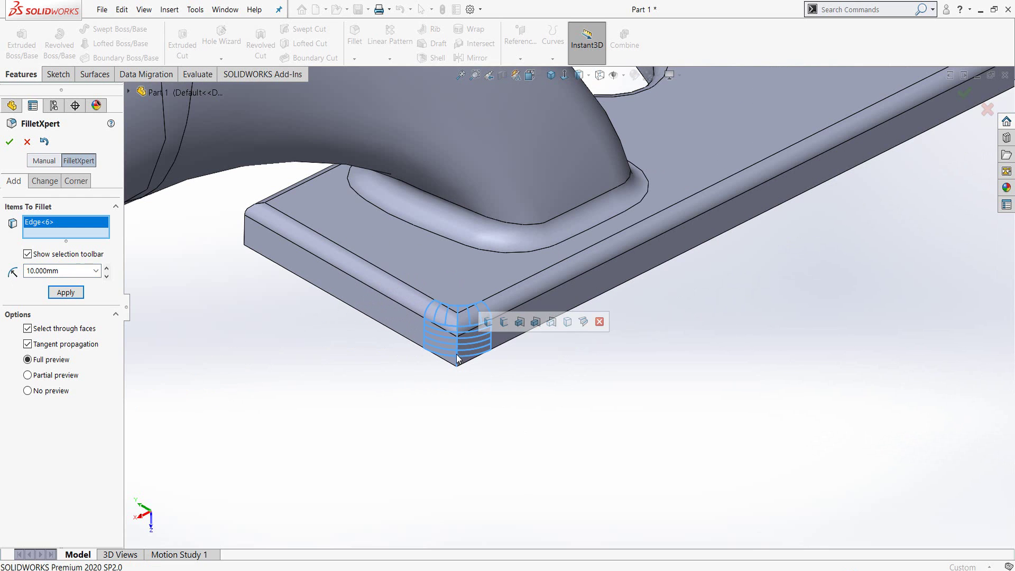
pyautogui.moveTo(288, 338)
pyautogui.mouseDown(button='middle')
pyautogui.moveTo(386, 344)
pyautogui.moveTo(263, 282)
pyautogui.mouseUp(button='middle')
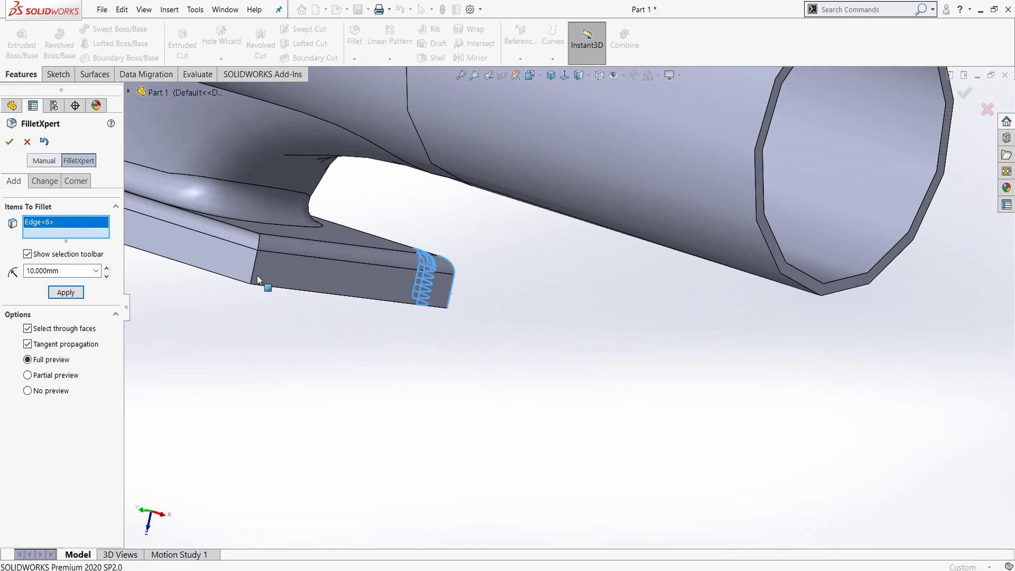
pyautogui.click(253, 278)
# Add the remaining two plate corner edges and finish the 10 mm corner fillets
pyautogui.press('f')
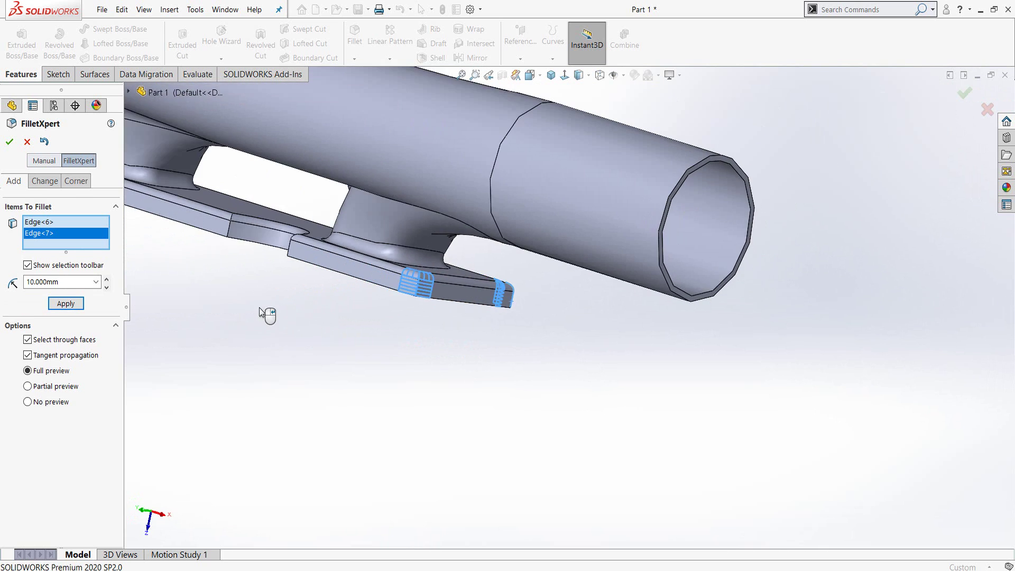
pyautogui.moveTo(333, 259); pyautogui.dragTo(403, 337, button='middle')
pyautogui.scroll(-1, 499, 304)
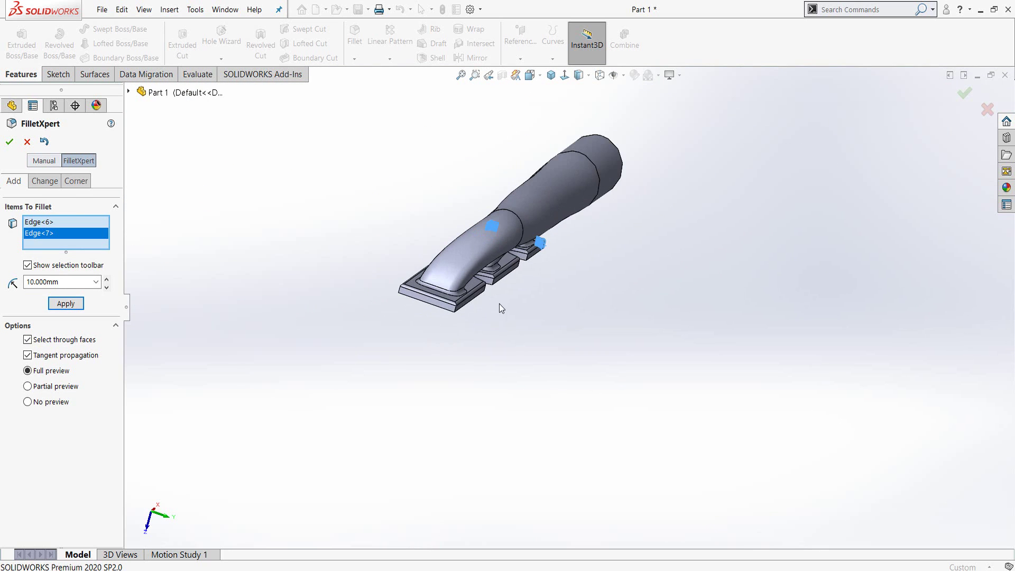
pyautogui.scroll(-2, 453, 344)
pyautogui.scroll(-2, 448, 335)
pyautogui.scroll(-3, 492, 292)
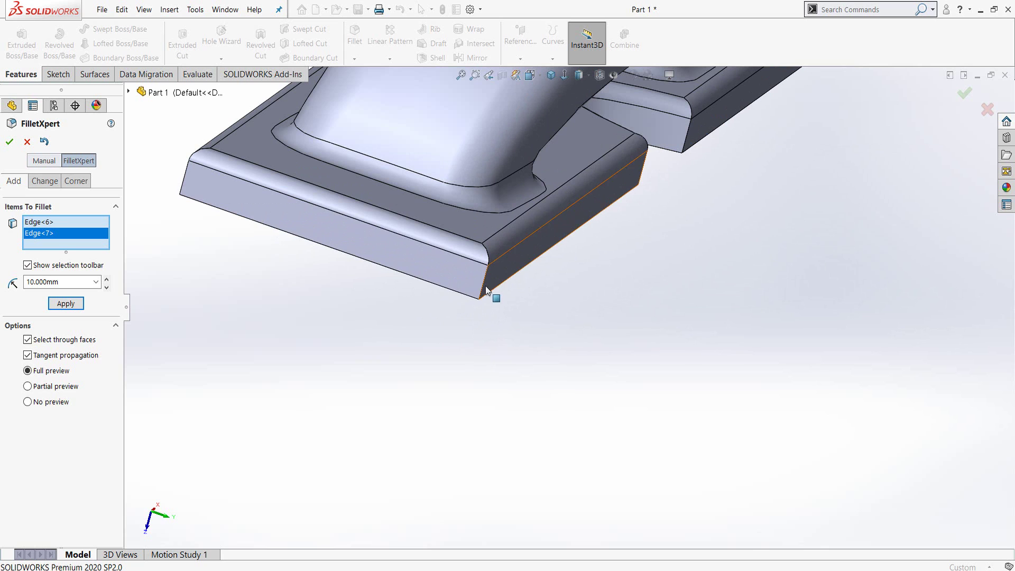
pyautogui.click(485, 289)
pyautogui.moveTo(335, 277)
pyautogui.mouseDown(button='middle')
pyautogui.moveTo(376, 289)
pyautogui.moveTo(327, 301)
pyautogui.mouseUp(button='middle')
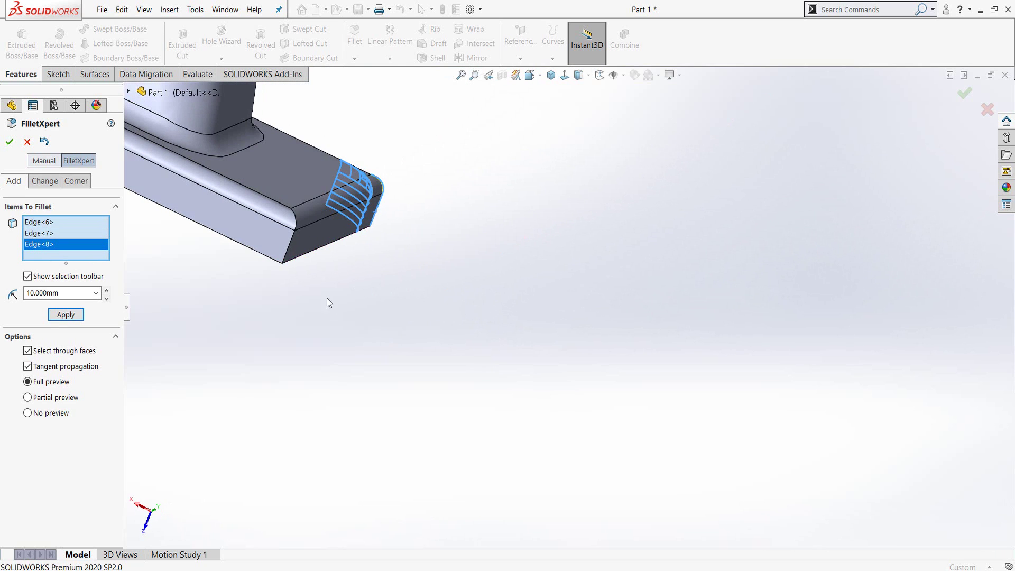
pyautogui.click(285, 257)
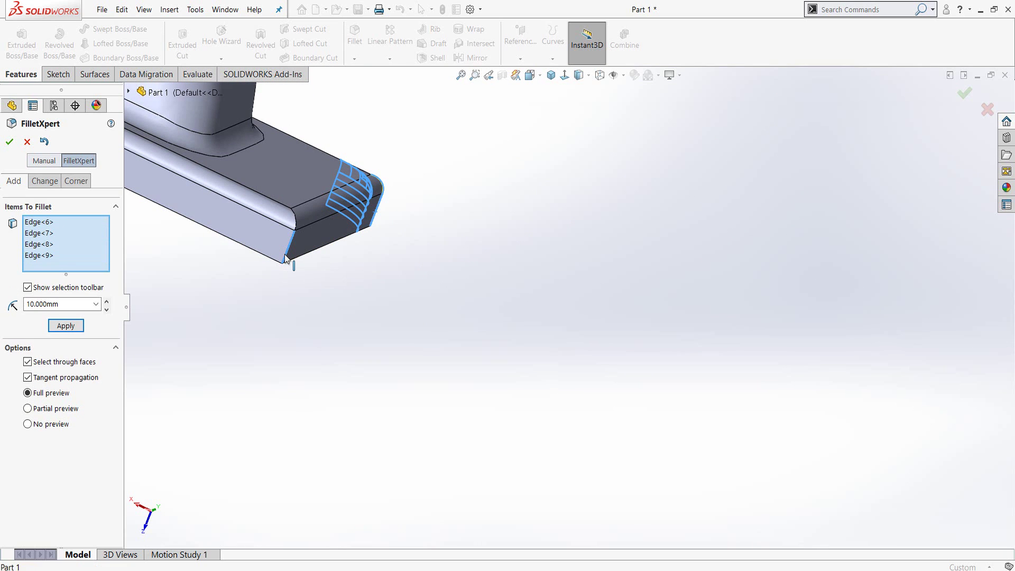
pyautogui.click(9, 141)
pyautogui.moveTo(460, 315); pyautogui.dragTo(443, 296, button='middle')
# Inspect the filleted manifold and its open tube end, then right-click Material <not specified>
pyautogui.scroll(5, 443, 297)
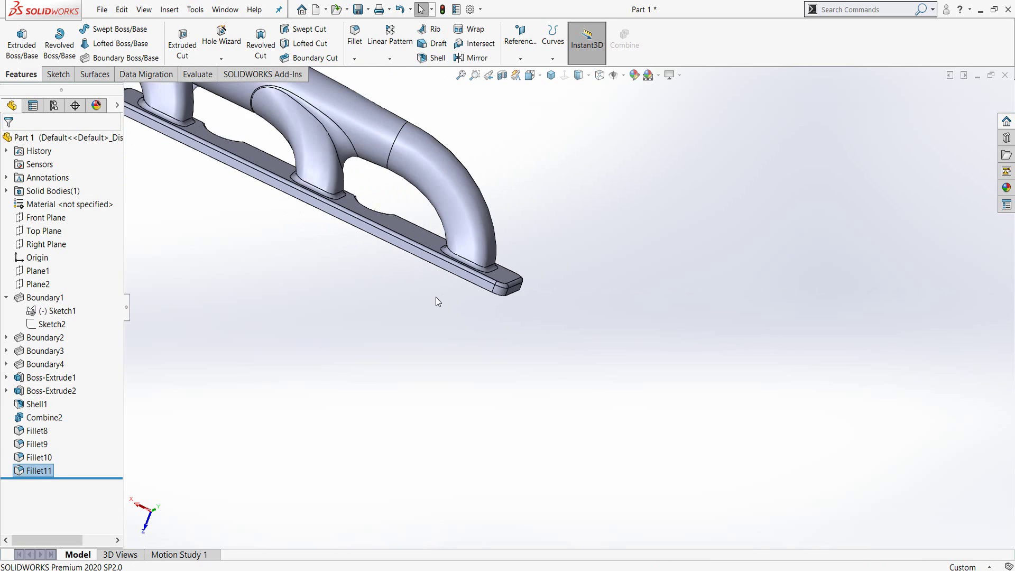
pyautogui.scroll(3, 437, 299)
pyautogui.moveTo(376, 290)
pyautogui.mouseDown(button='middle')
pyautogui.moveTo(421, 398)
pyautogui.moveTo(418, 391)
pyautogui.mouseUp(button='middle')
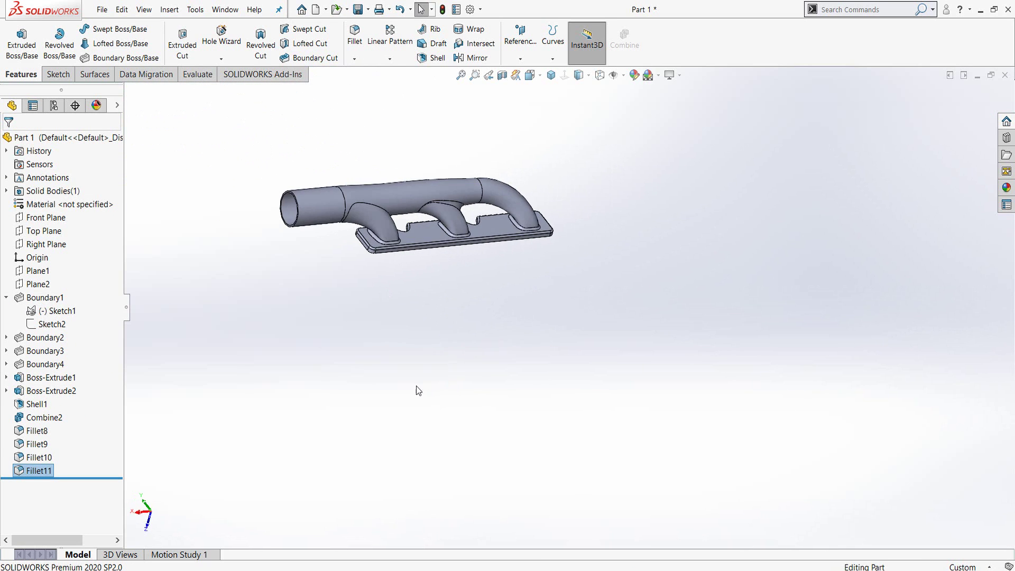
pyautogui.scroll(-5, 361, 221)
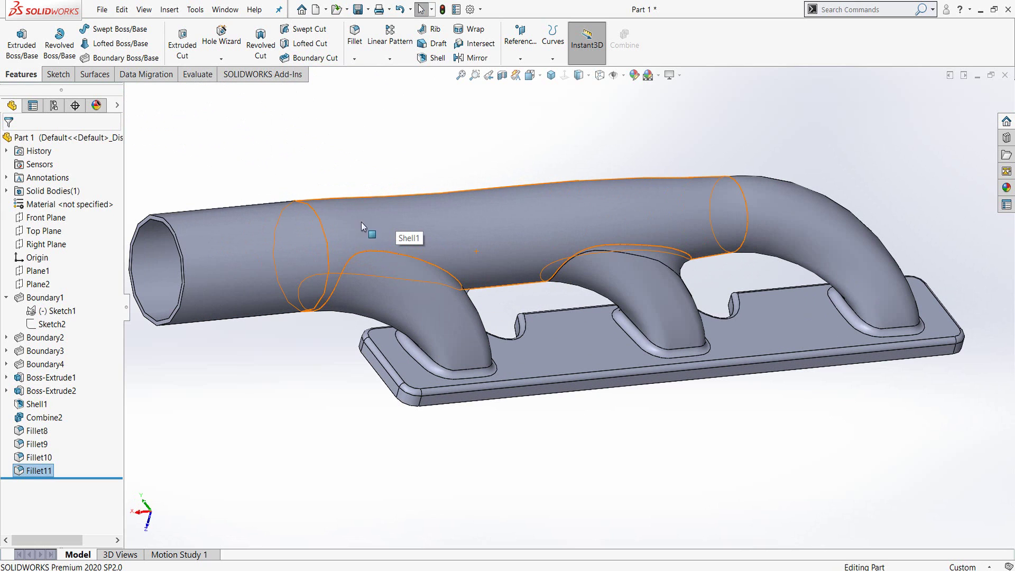
pyautogui.click(315, 158)
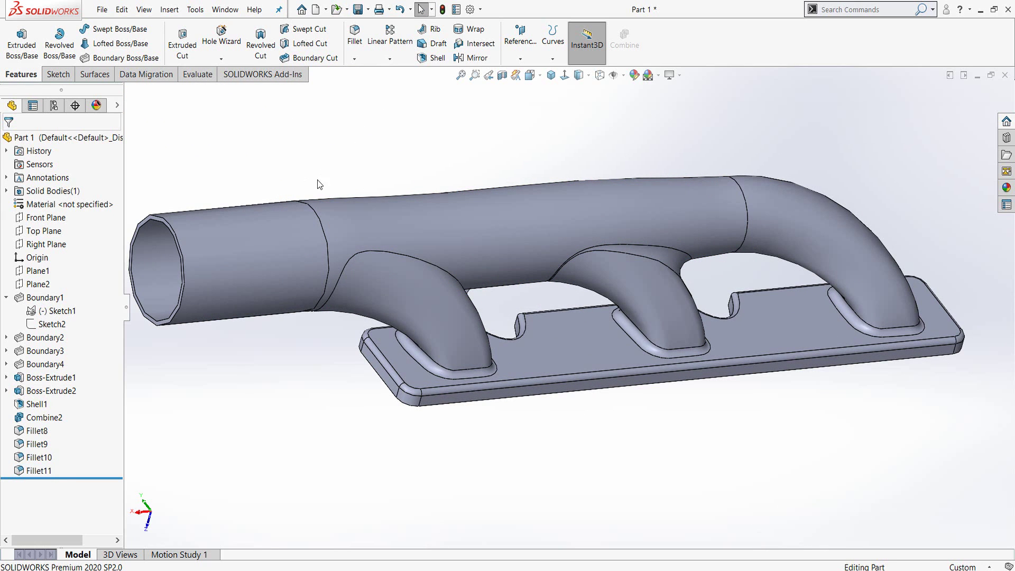
pyautogui.moveTo(412, 226)
pyautogui.mouseDown(button='middle')
pyautogui.moveTo(517, 220)
pyautogui.moveTo(516, 231)
pyautogui.moveTo(296, 222)
pyautogui.mouseUp(button='middle')
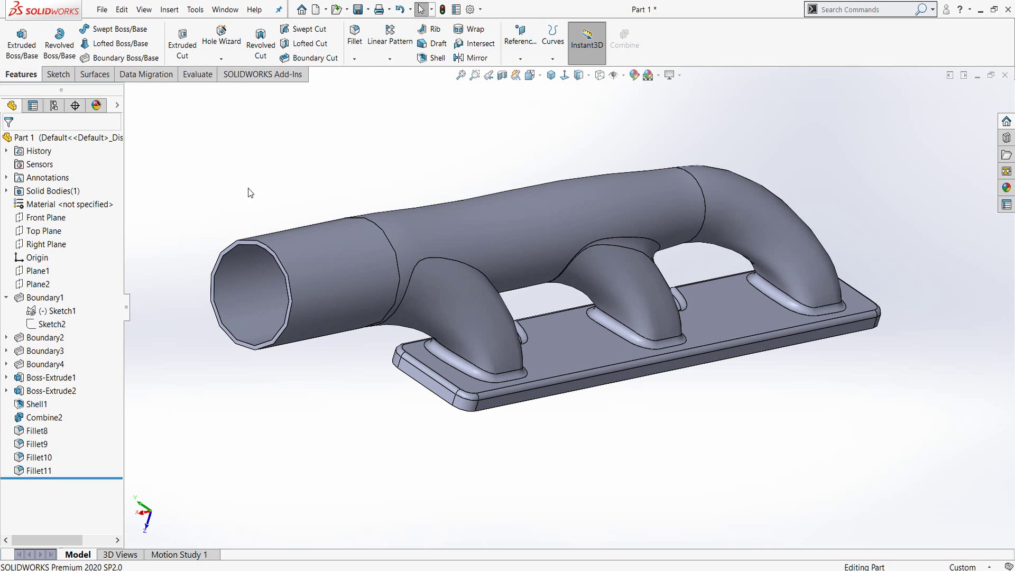
pyautogui.moveTo(252, 183); pyautogui.dragTo(211, 188, button='middle')
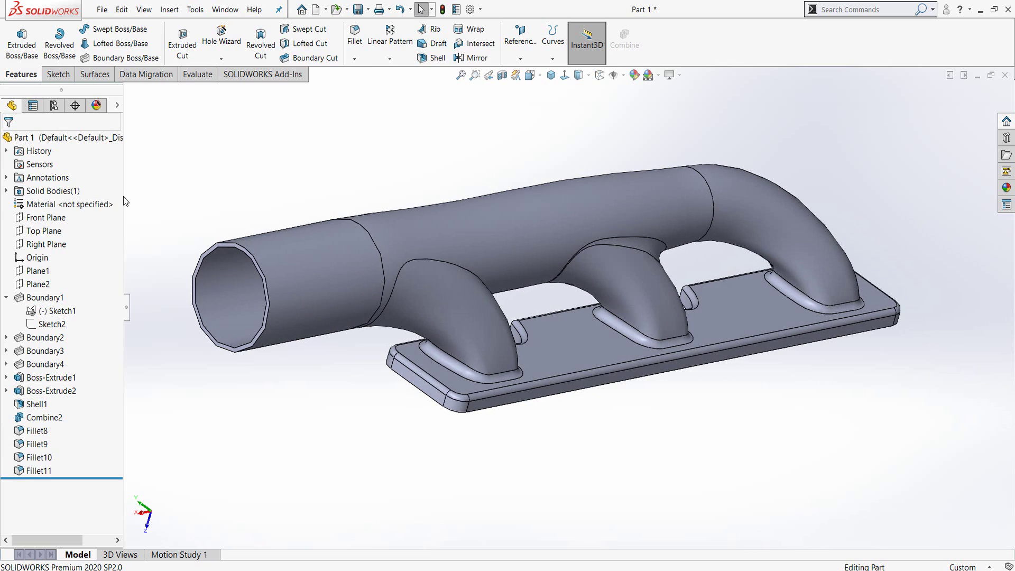
pyautogui.rightClick(56, 206)
# Assign AISI 1020 steel from the Steel library as the part material
pyautogui.click(80, 215)
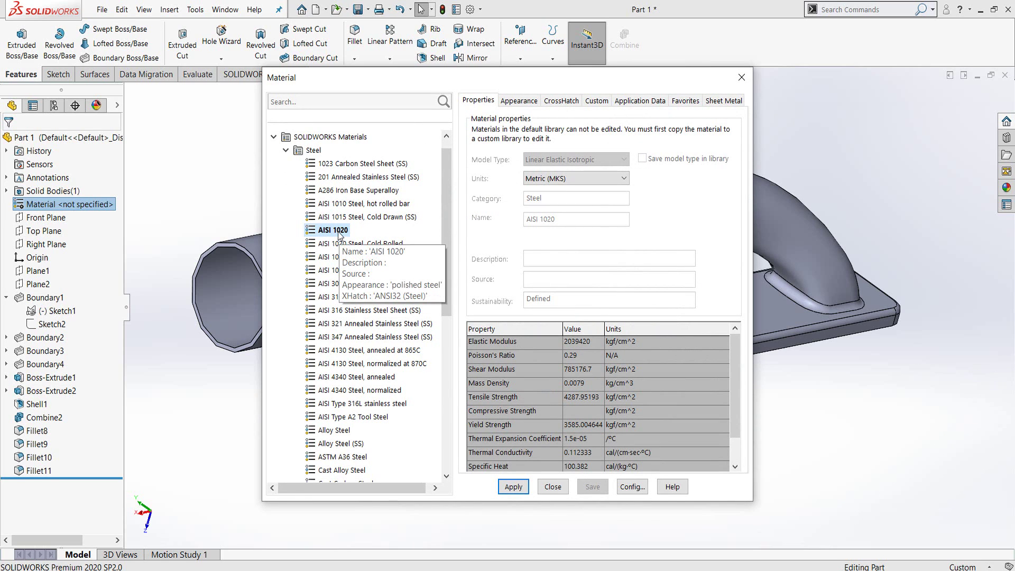
pyautogui.click(513, 486)
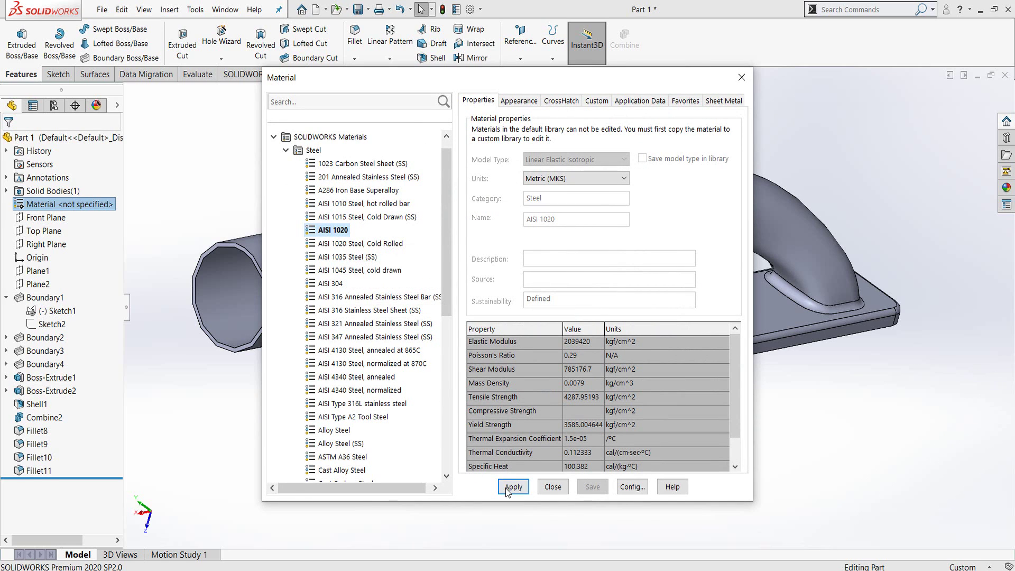
pyautogui.click(553, 487)
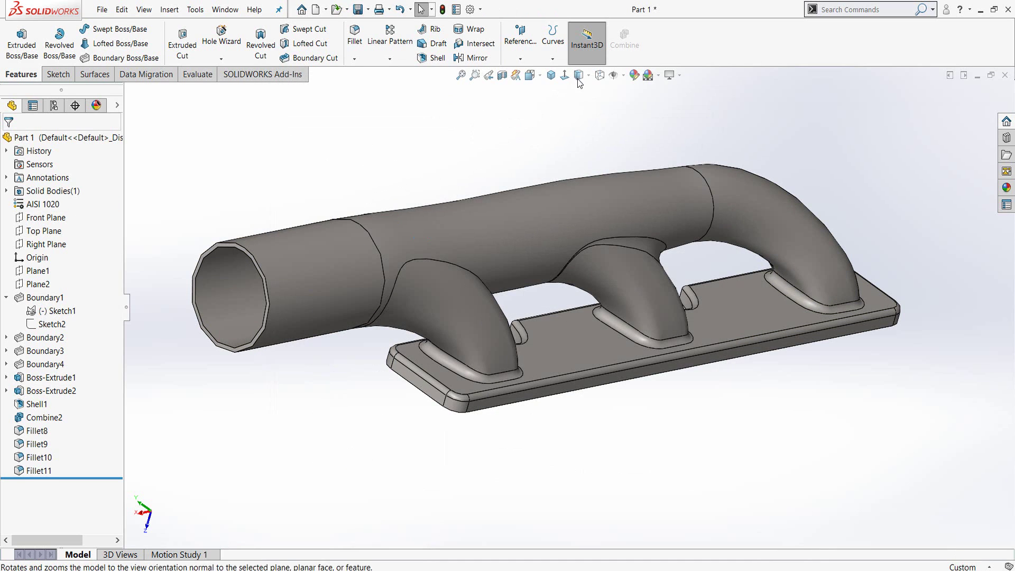
# Display the model plain Shaded without edges and snap to a standard view orientation
pyautogui.click(587, 75)
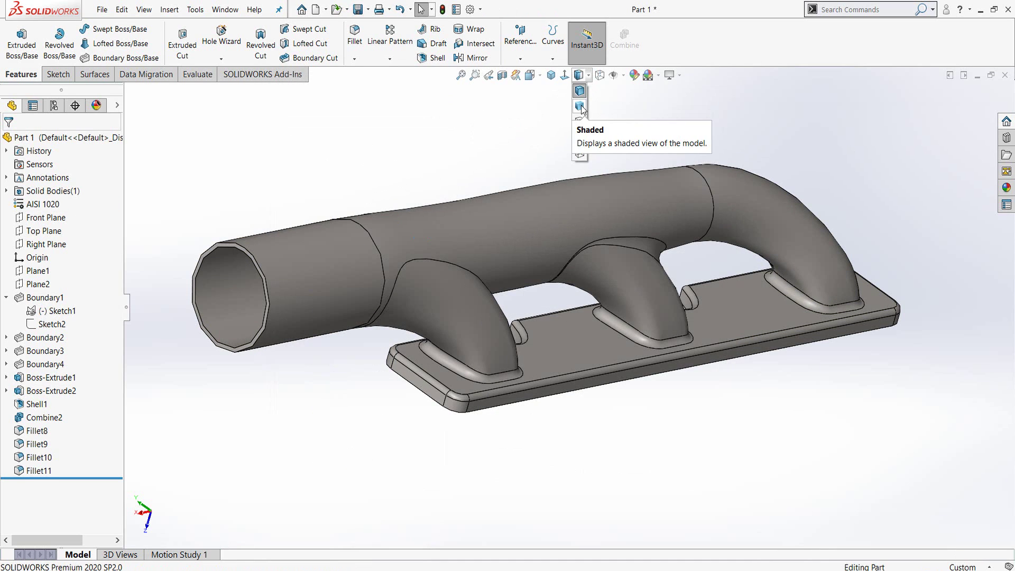
pyautogui.click(580, 106)
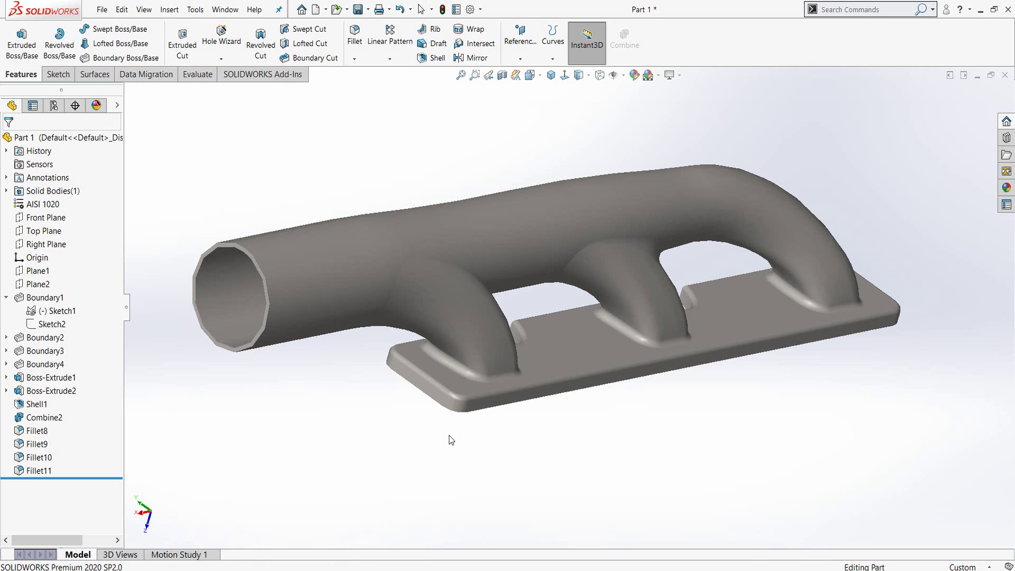
pyautogui.moveTo(449, 436); pyautogui.dragTo(439, 439, button='middle')
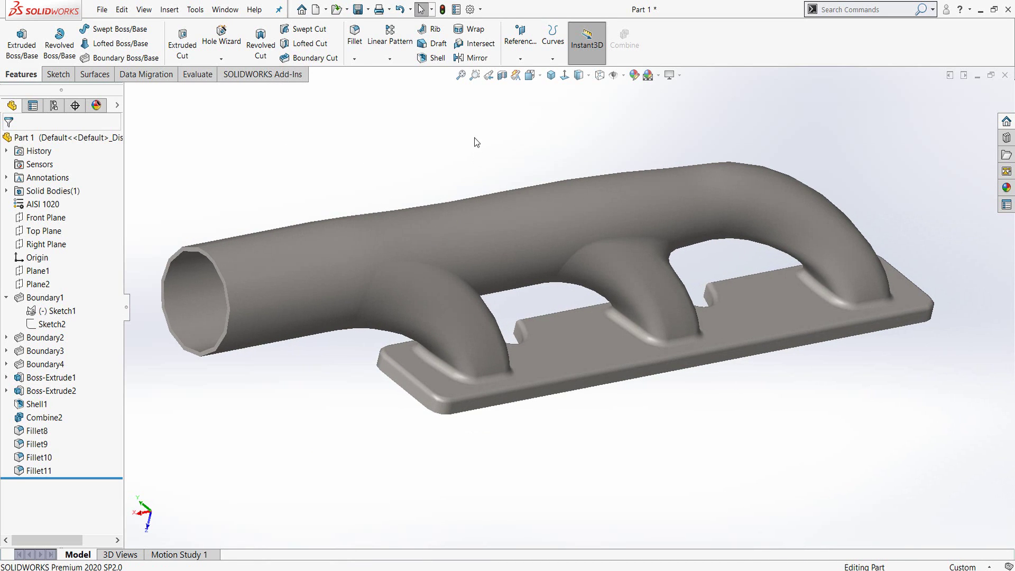
pyautogui.press('space')
pyautogui.click(520, 242)
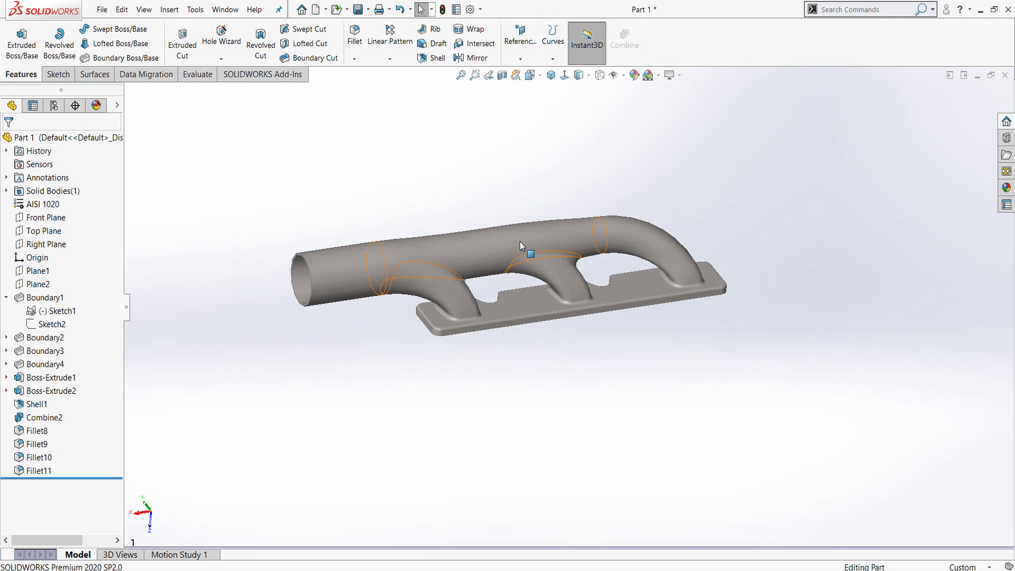